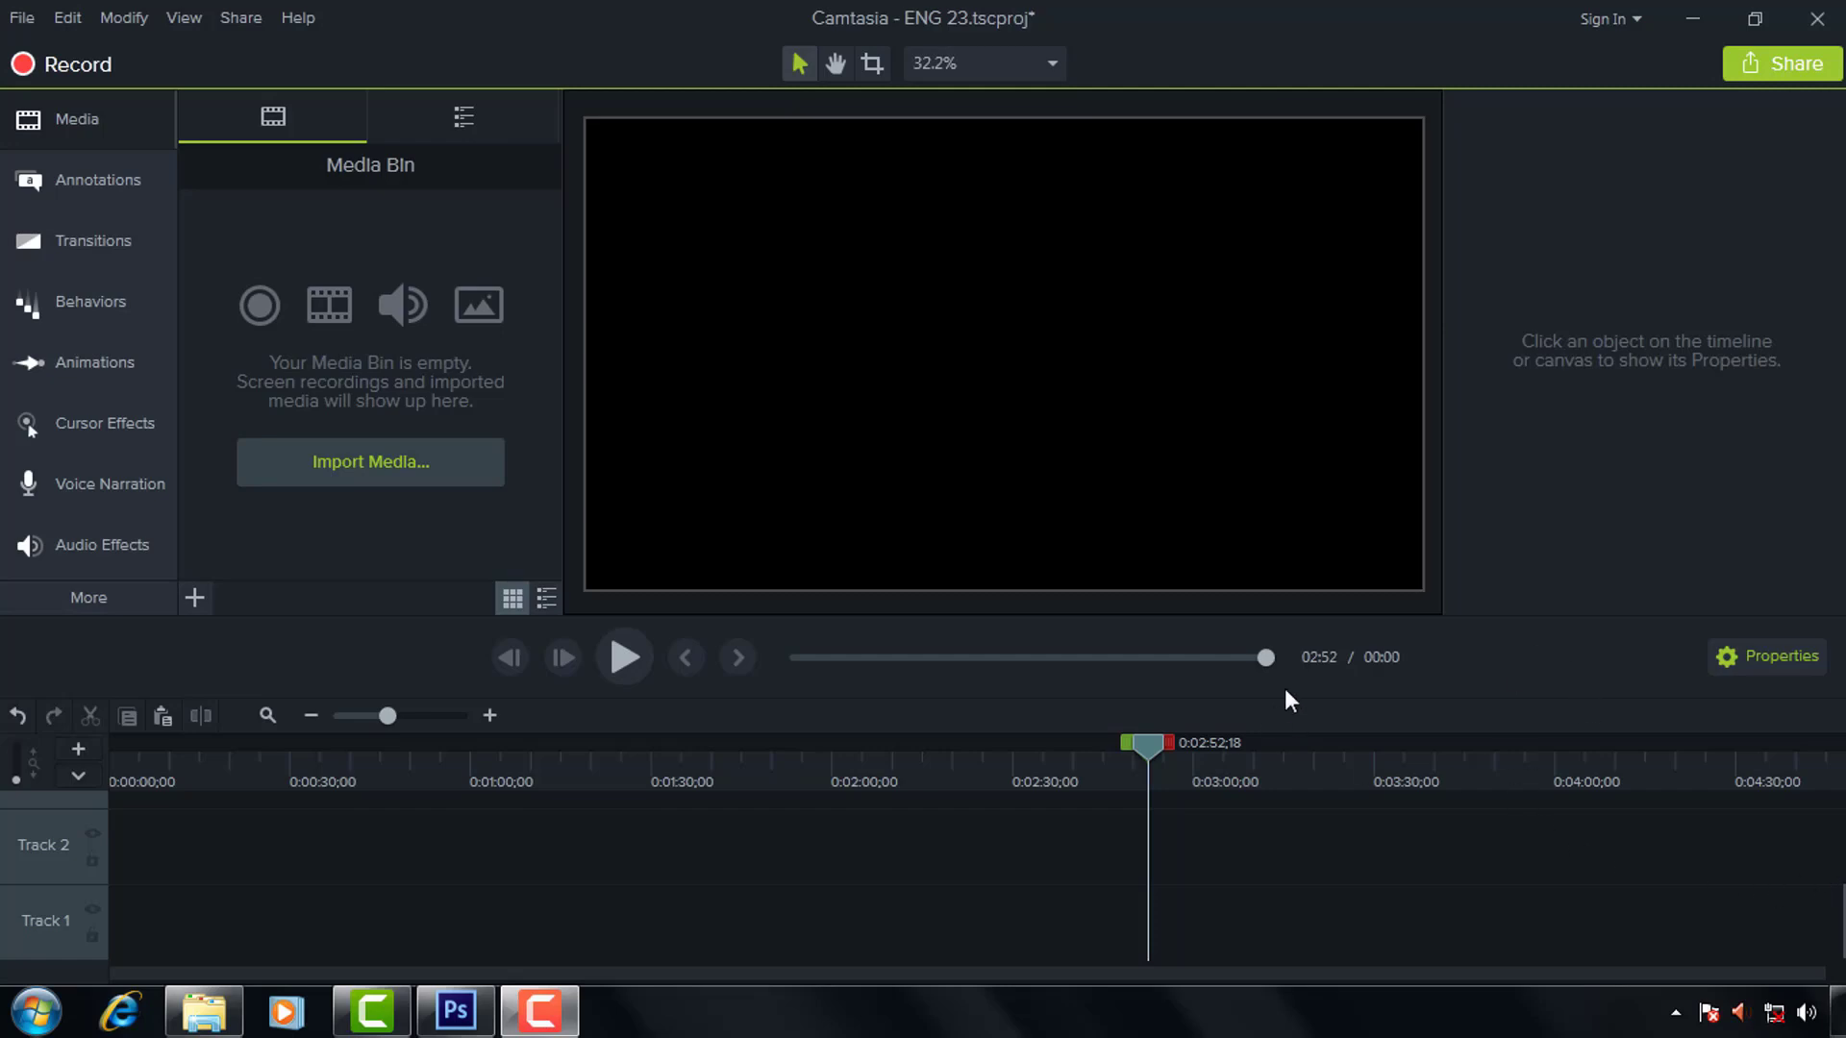
Switch from Camtasia to the empty Photoshop CS6 window from the taskbar.
left_click(456, 1010)
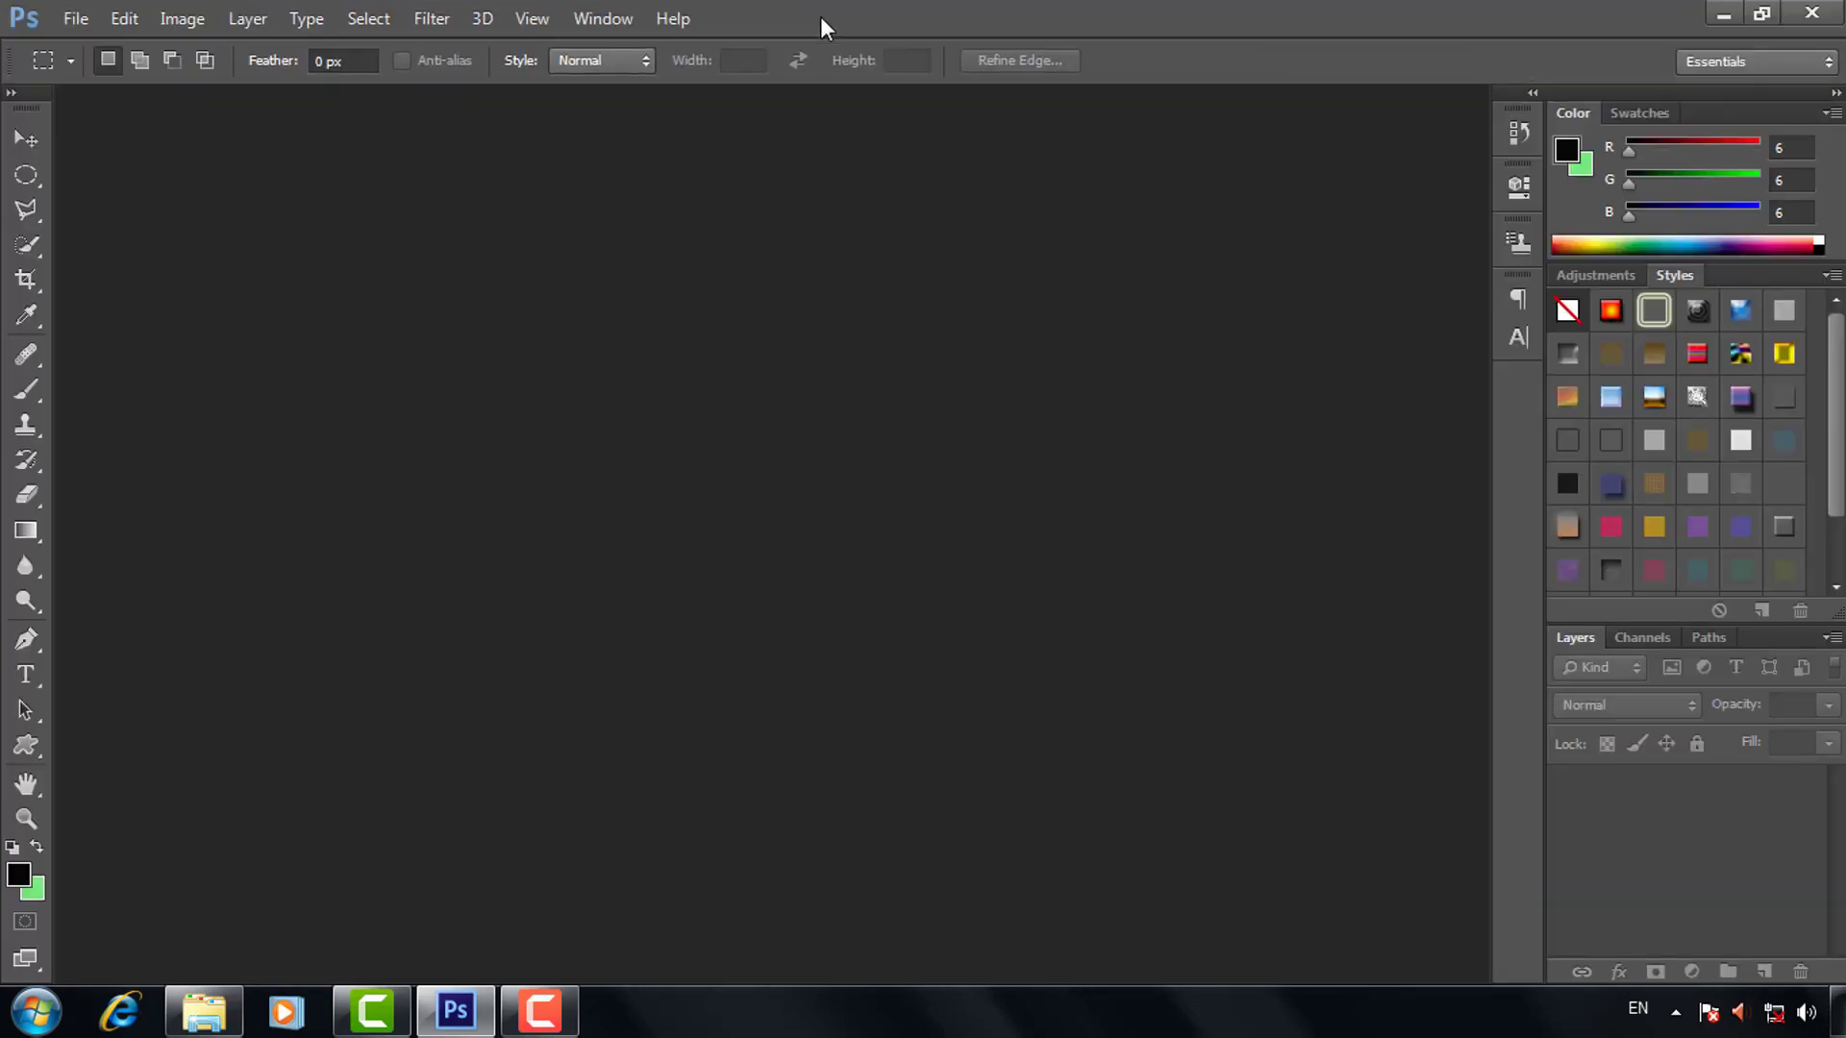
Open Untitled-1.psd from the SOCIAL MEDIA LOWER THIRD folder, showing THE I.T SPOT logo.
left_click(80, 19)
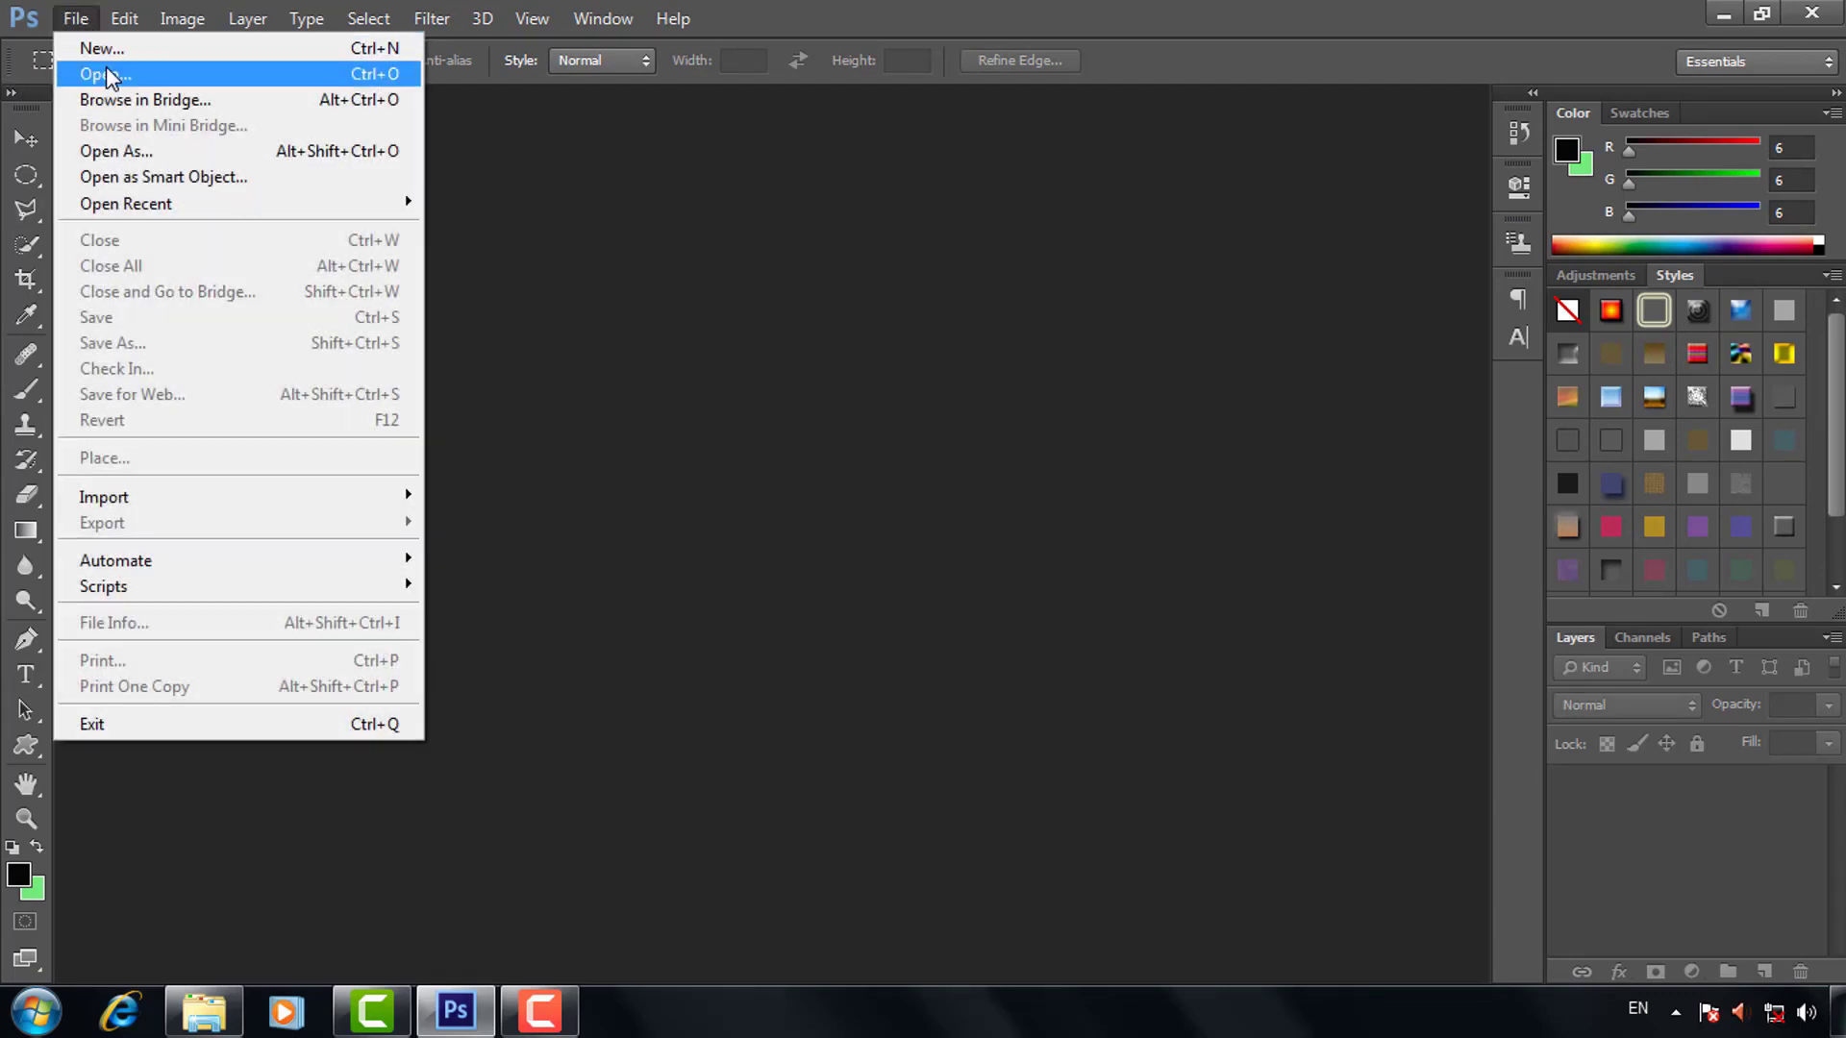
left_click(106, 73)
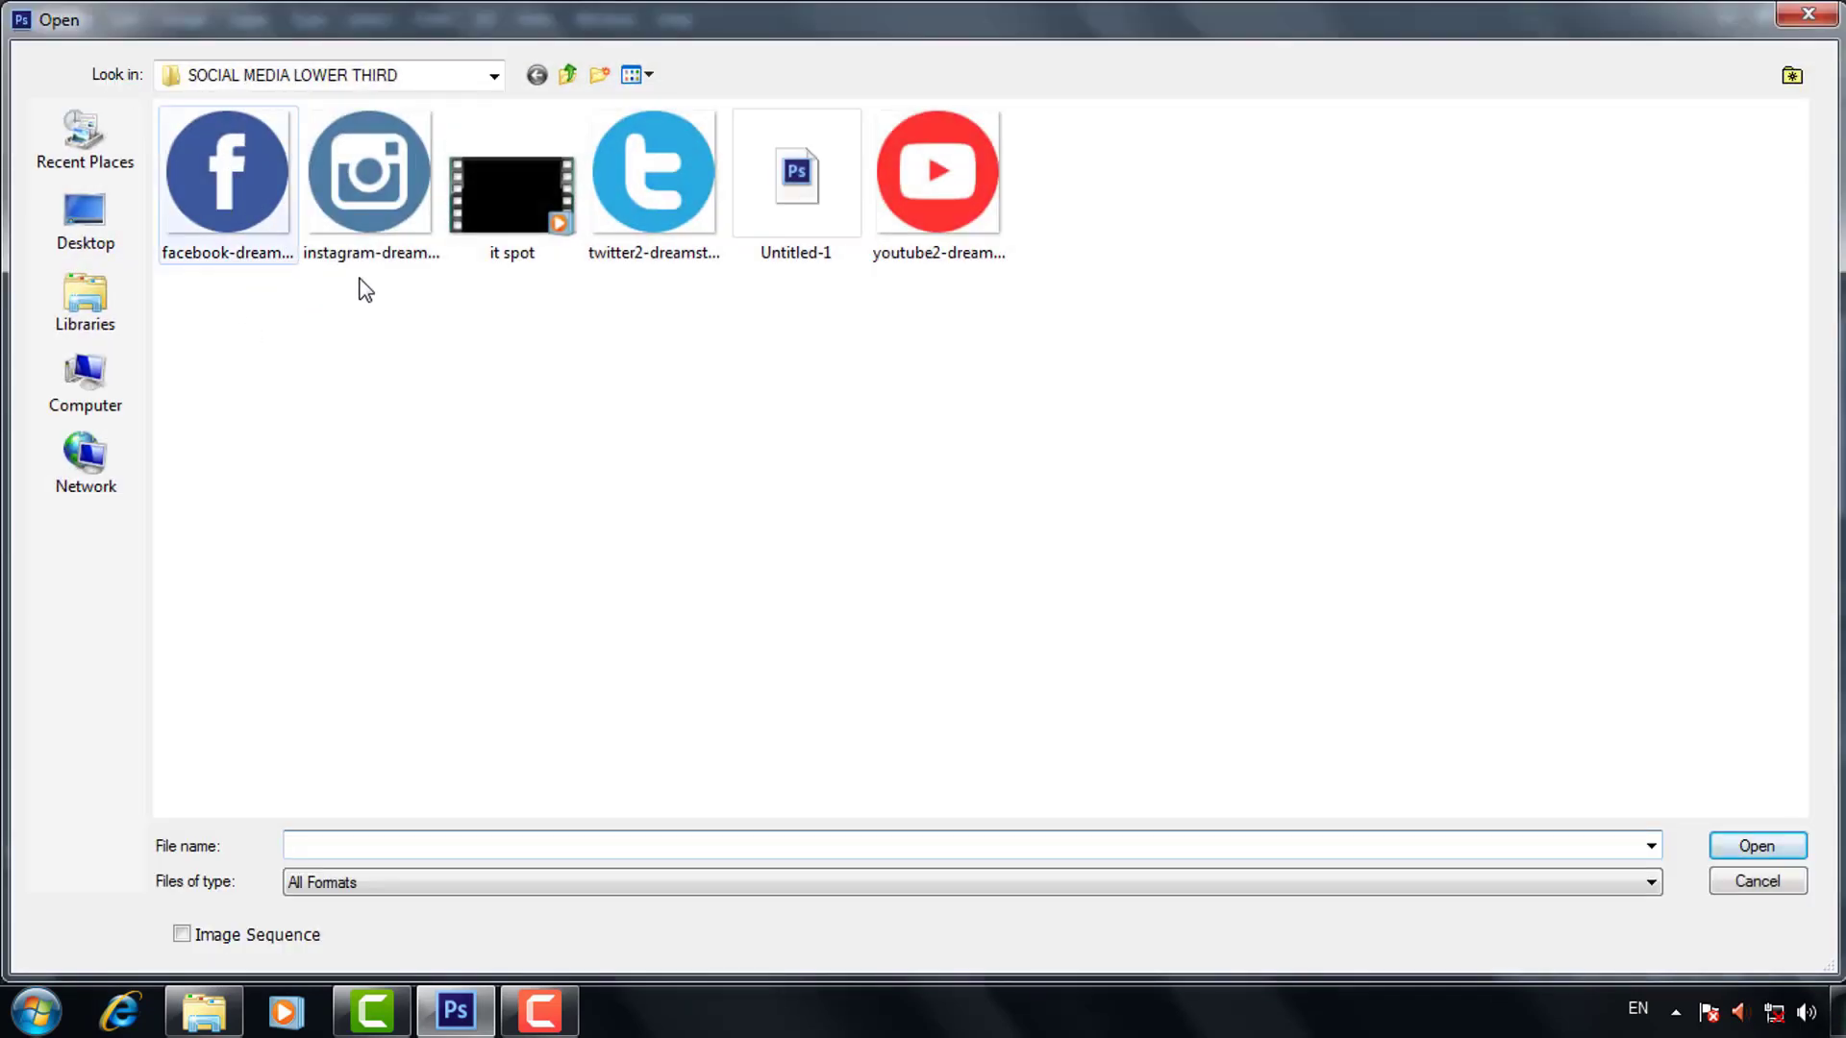
double_click(810, 206)
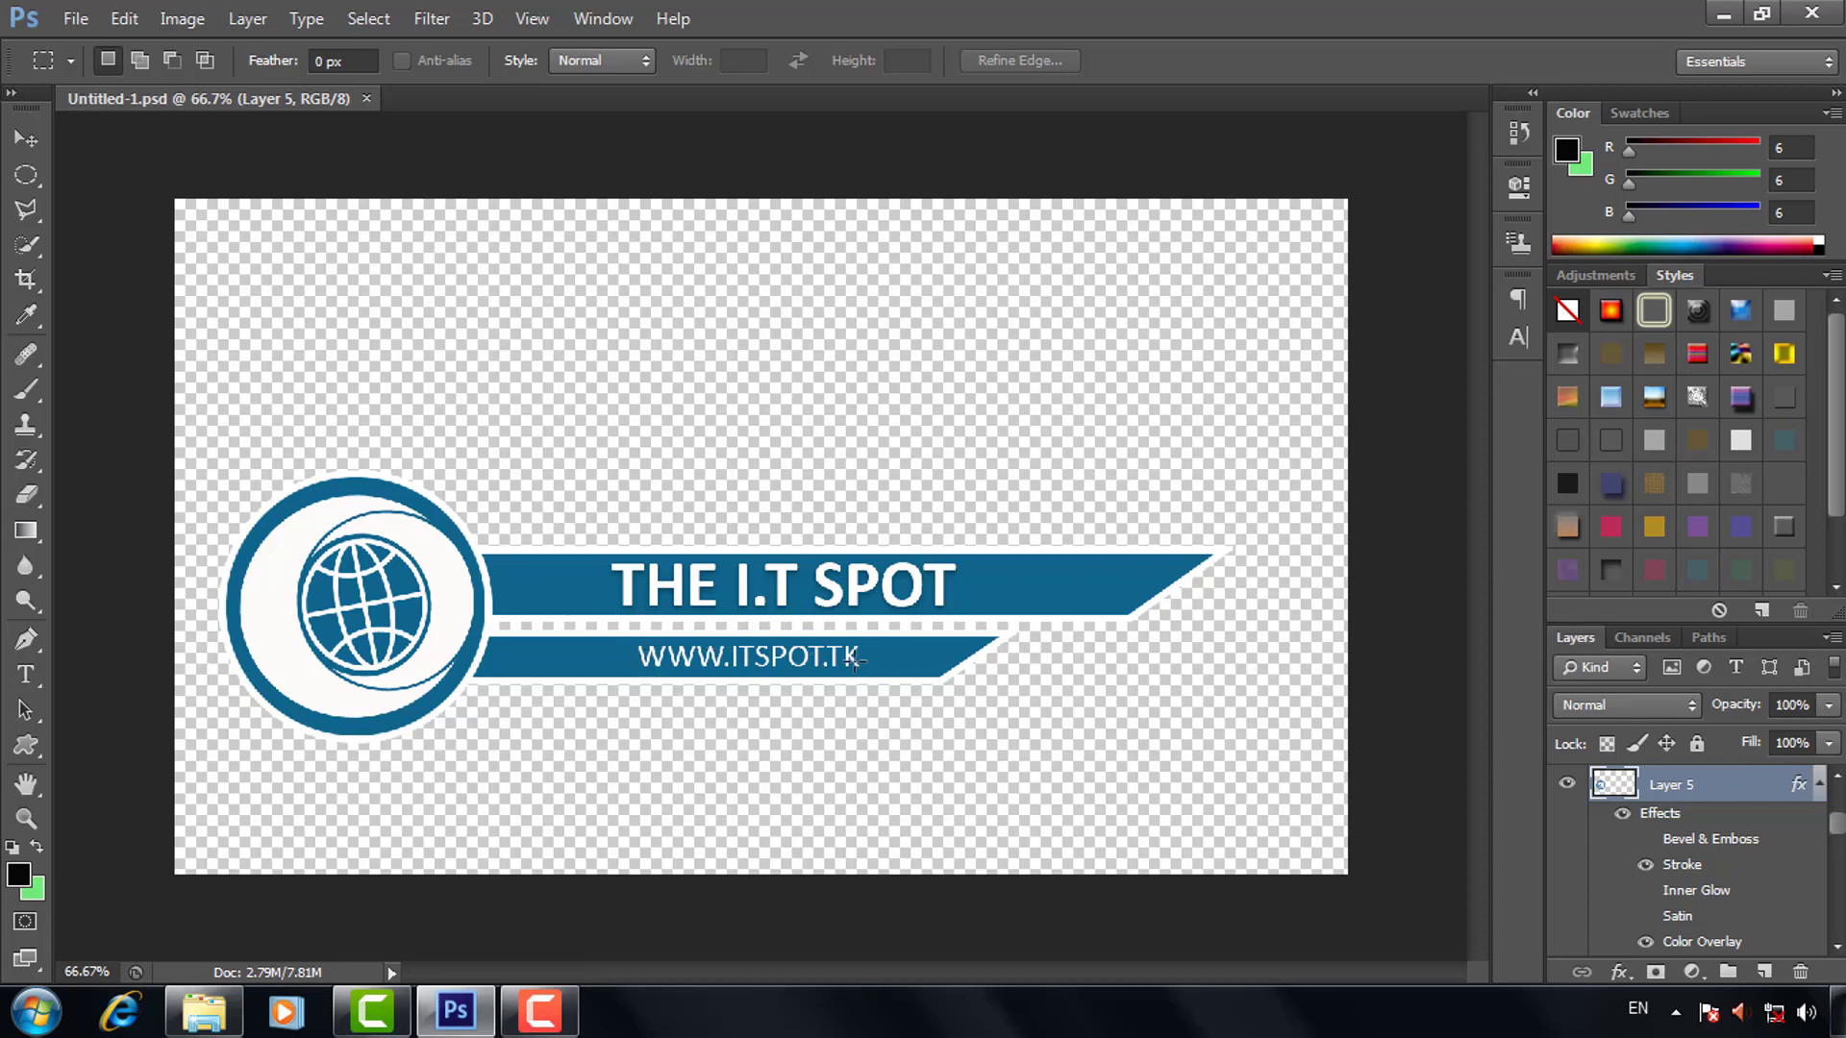
left_click(26, 674)
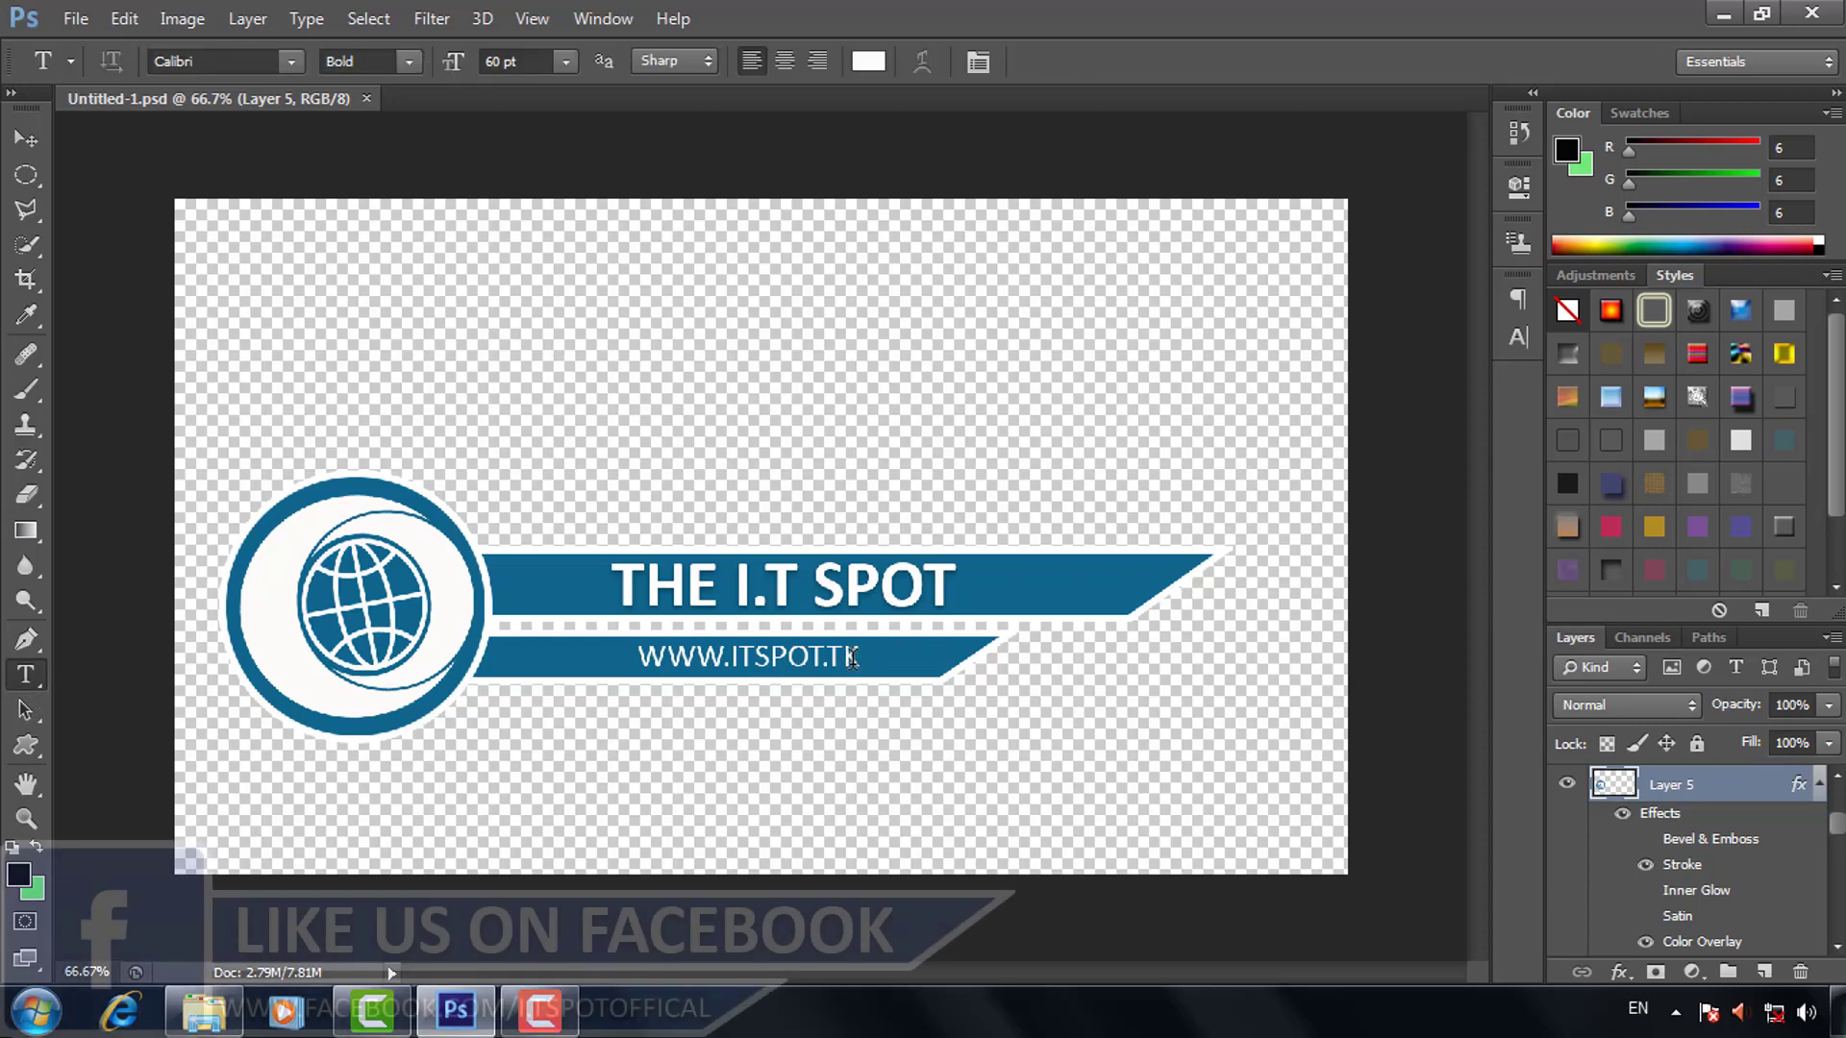
left_click(850, 656)
left_click(10, 136)
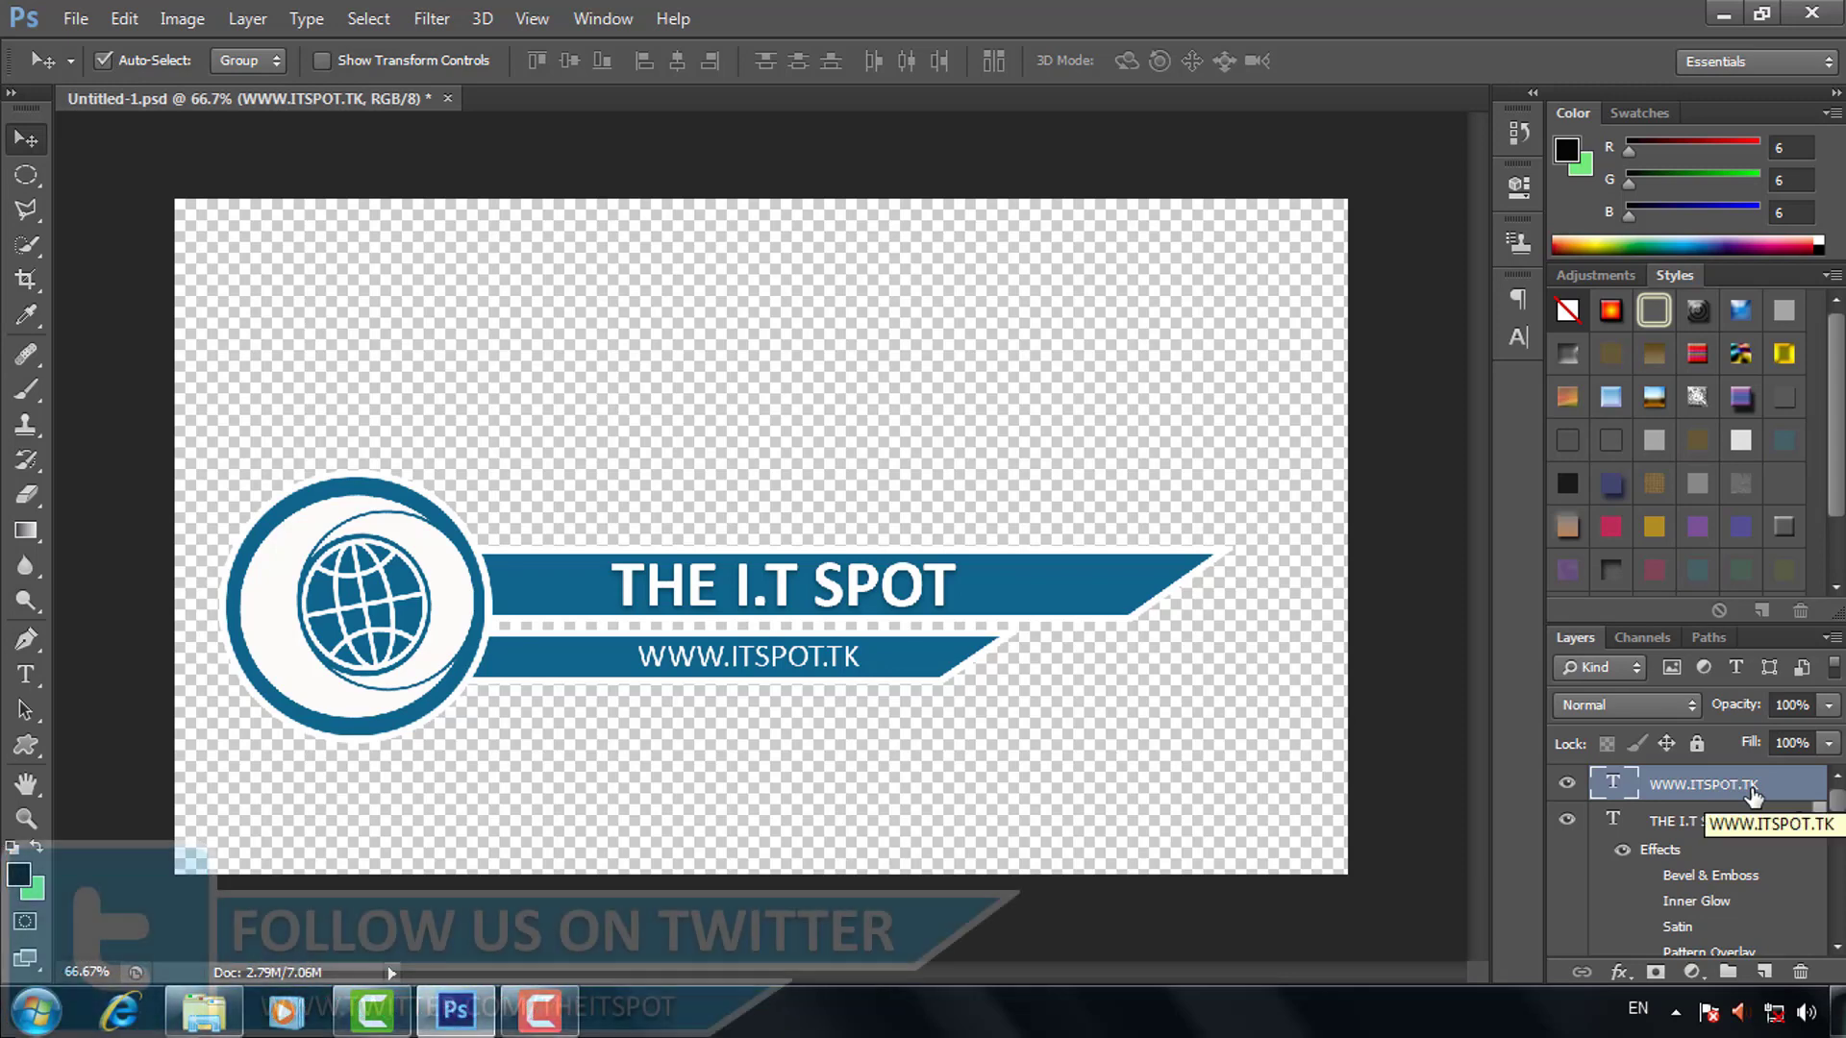
left_click(26, 675)
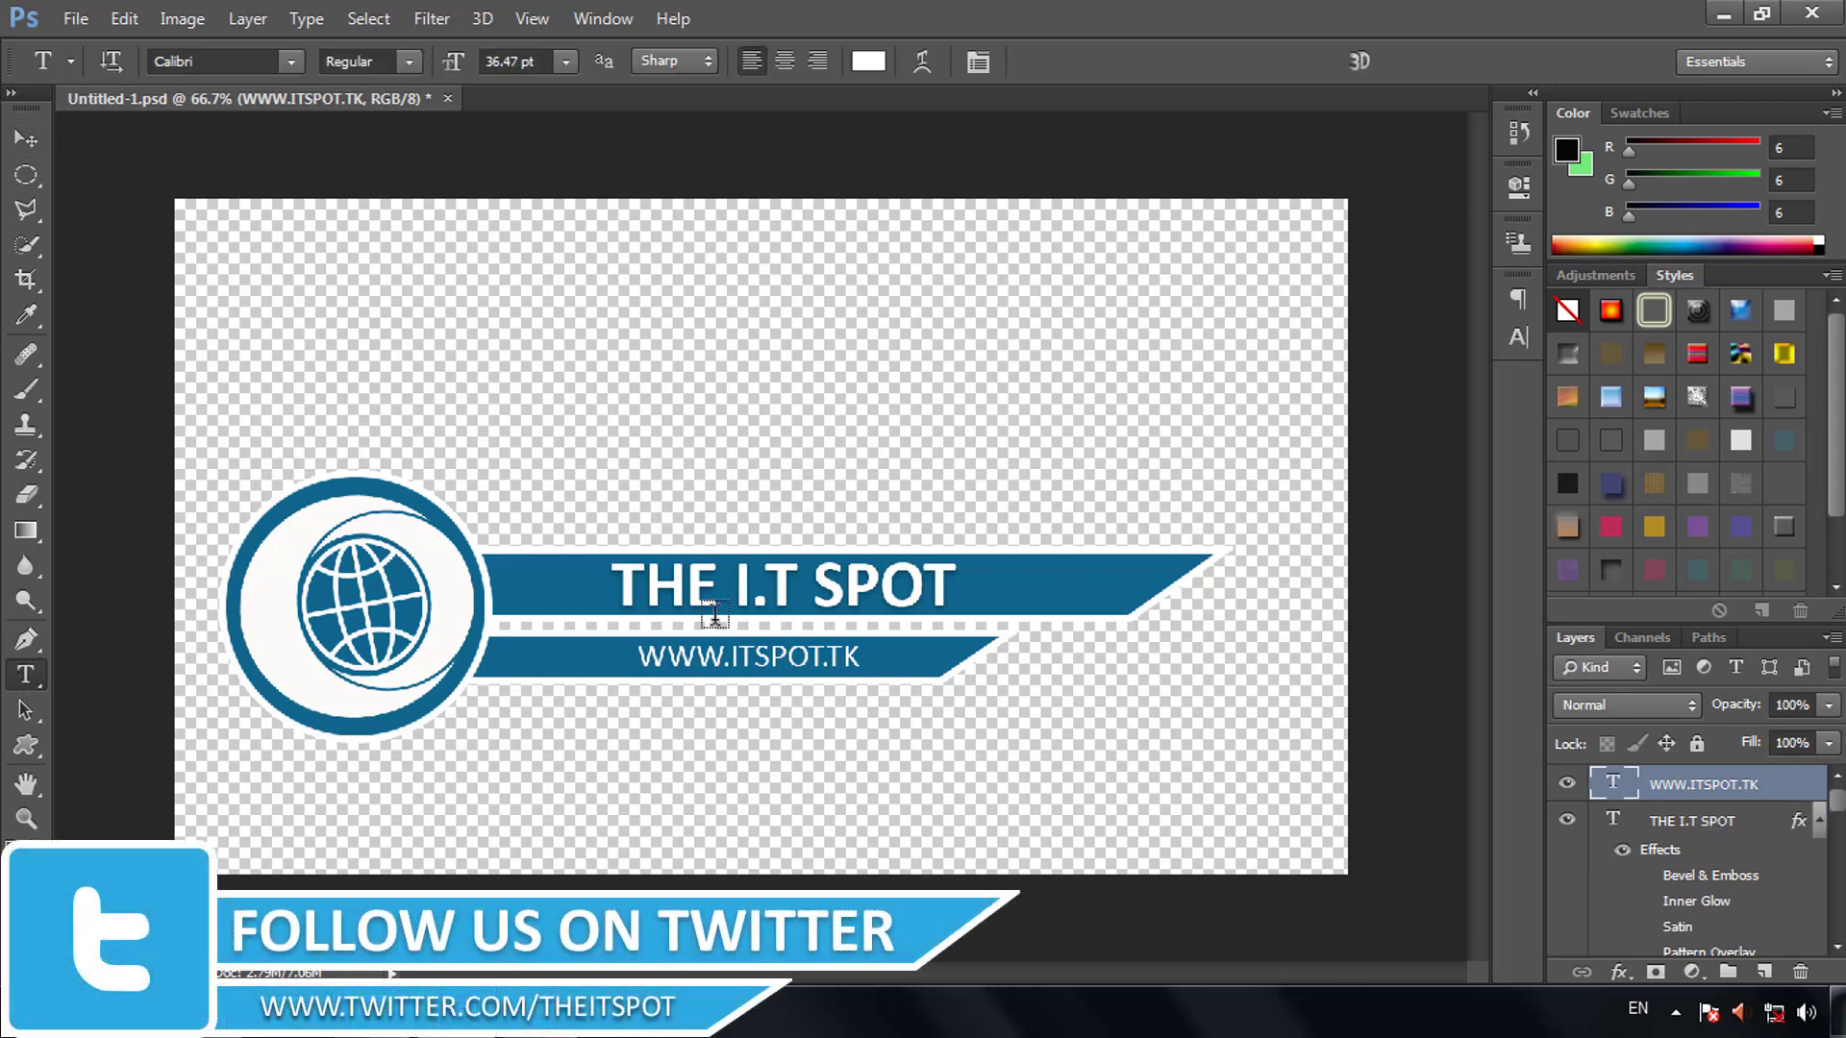
left_click(640, 655)
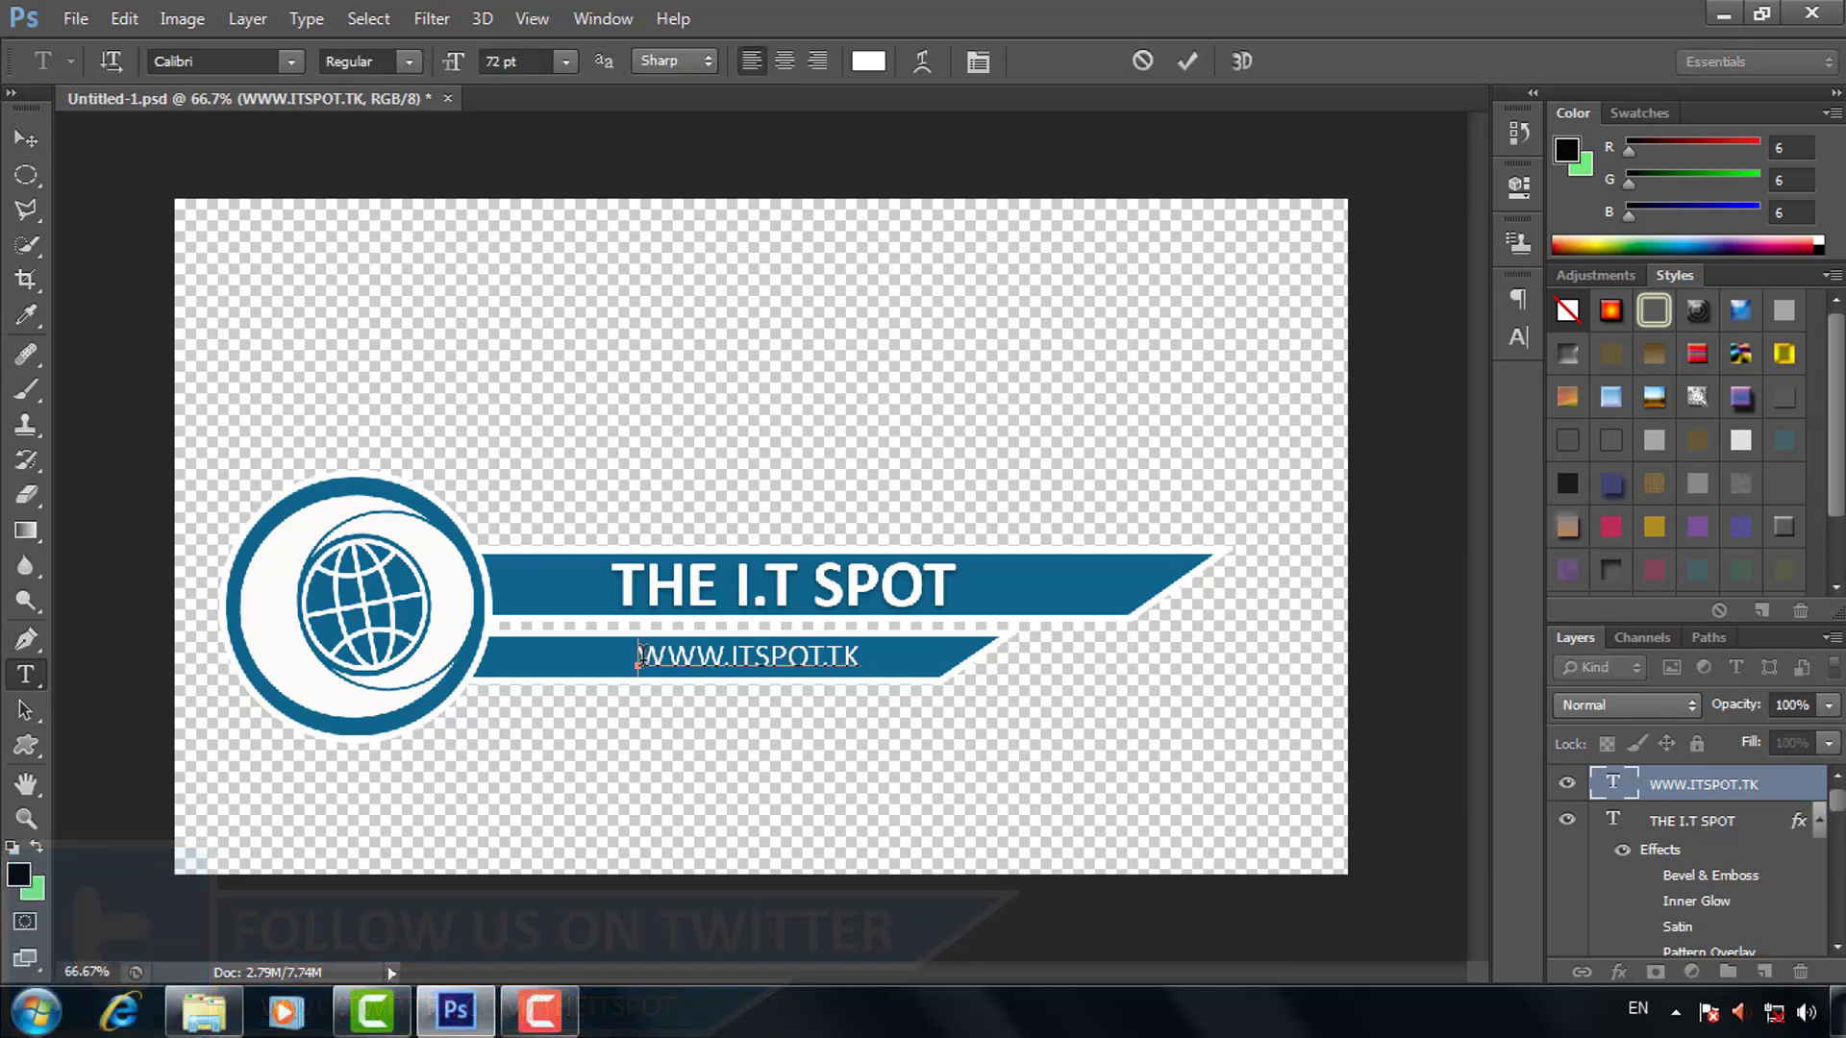
left_click_drag(640, 656, 865, 663)
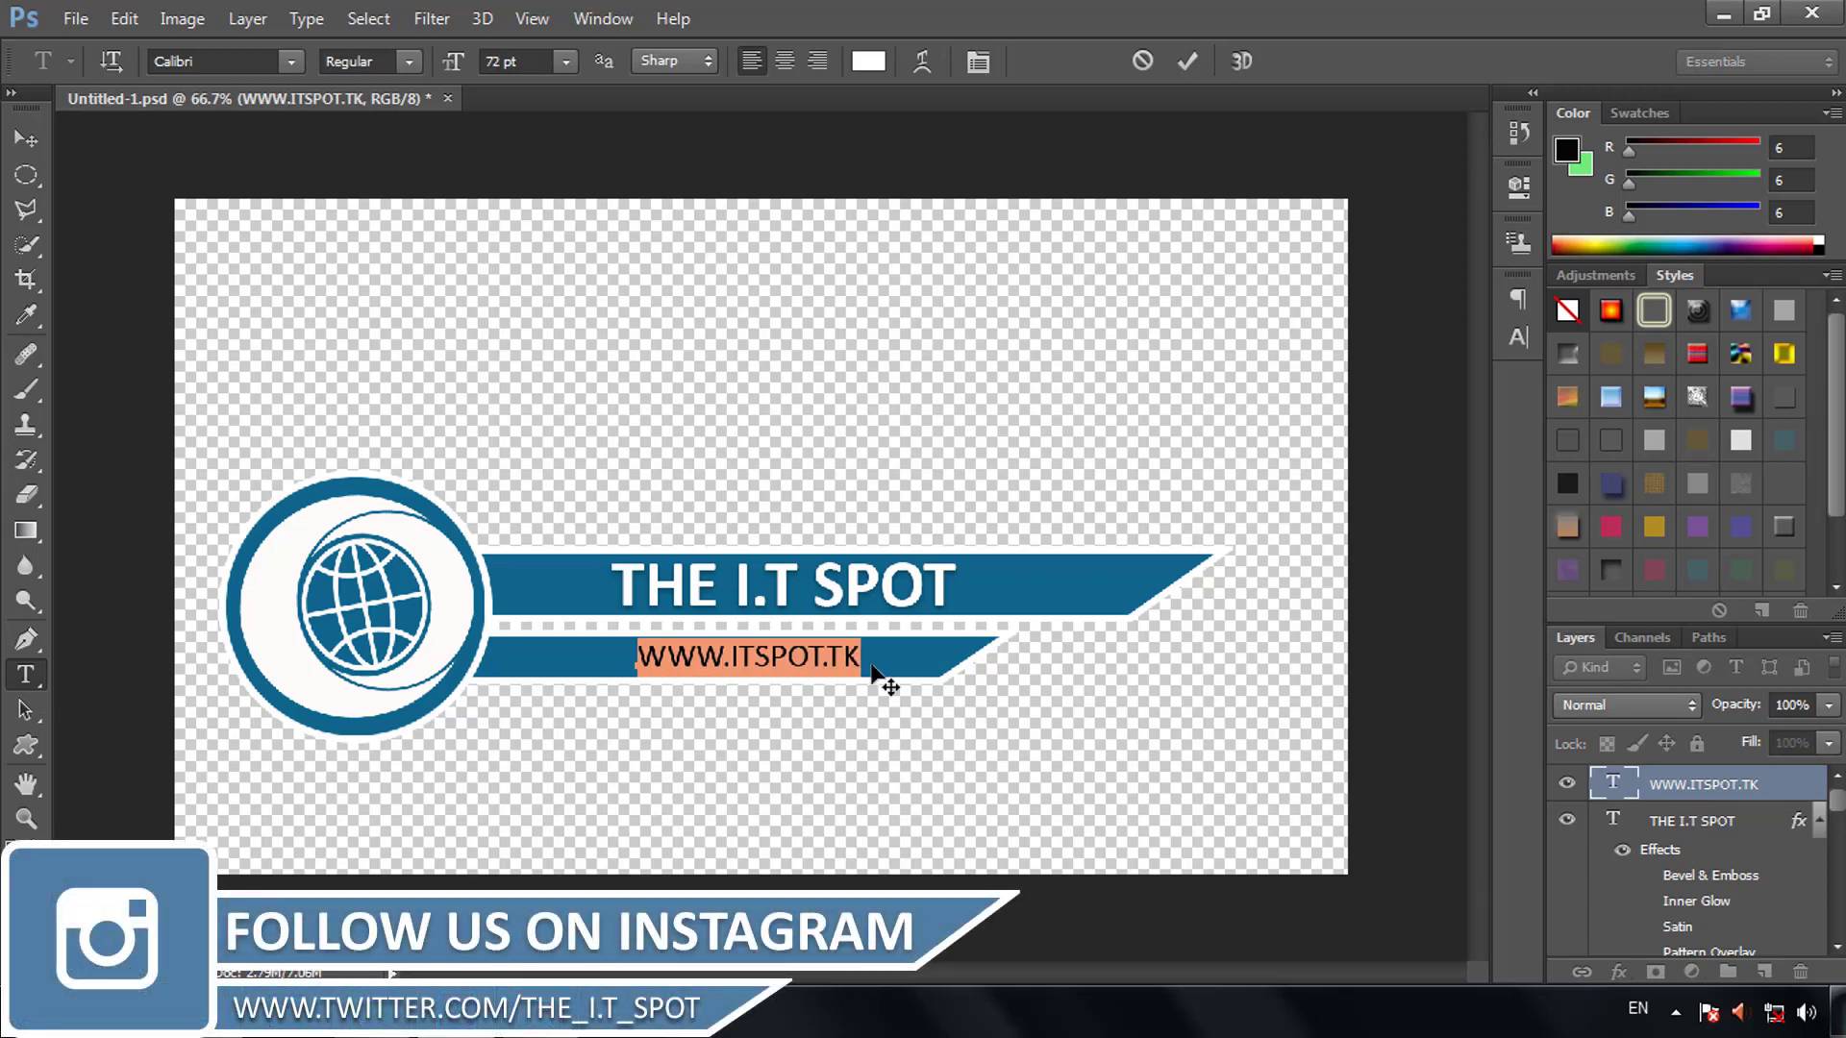
type("www")
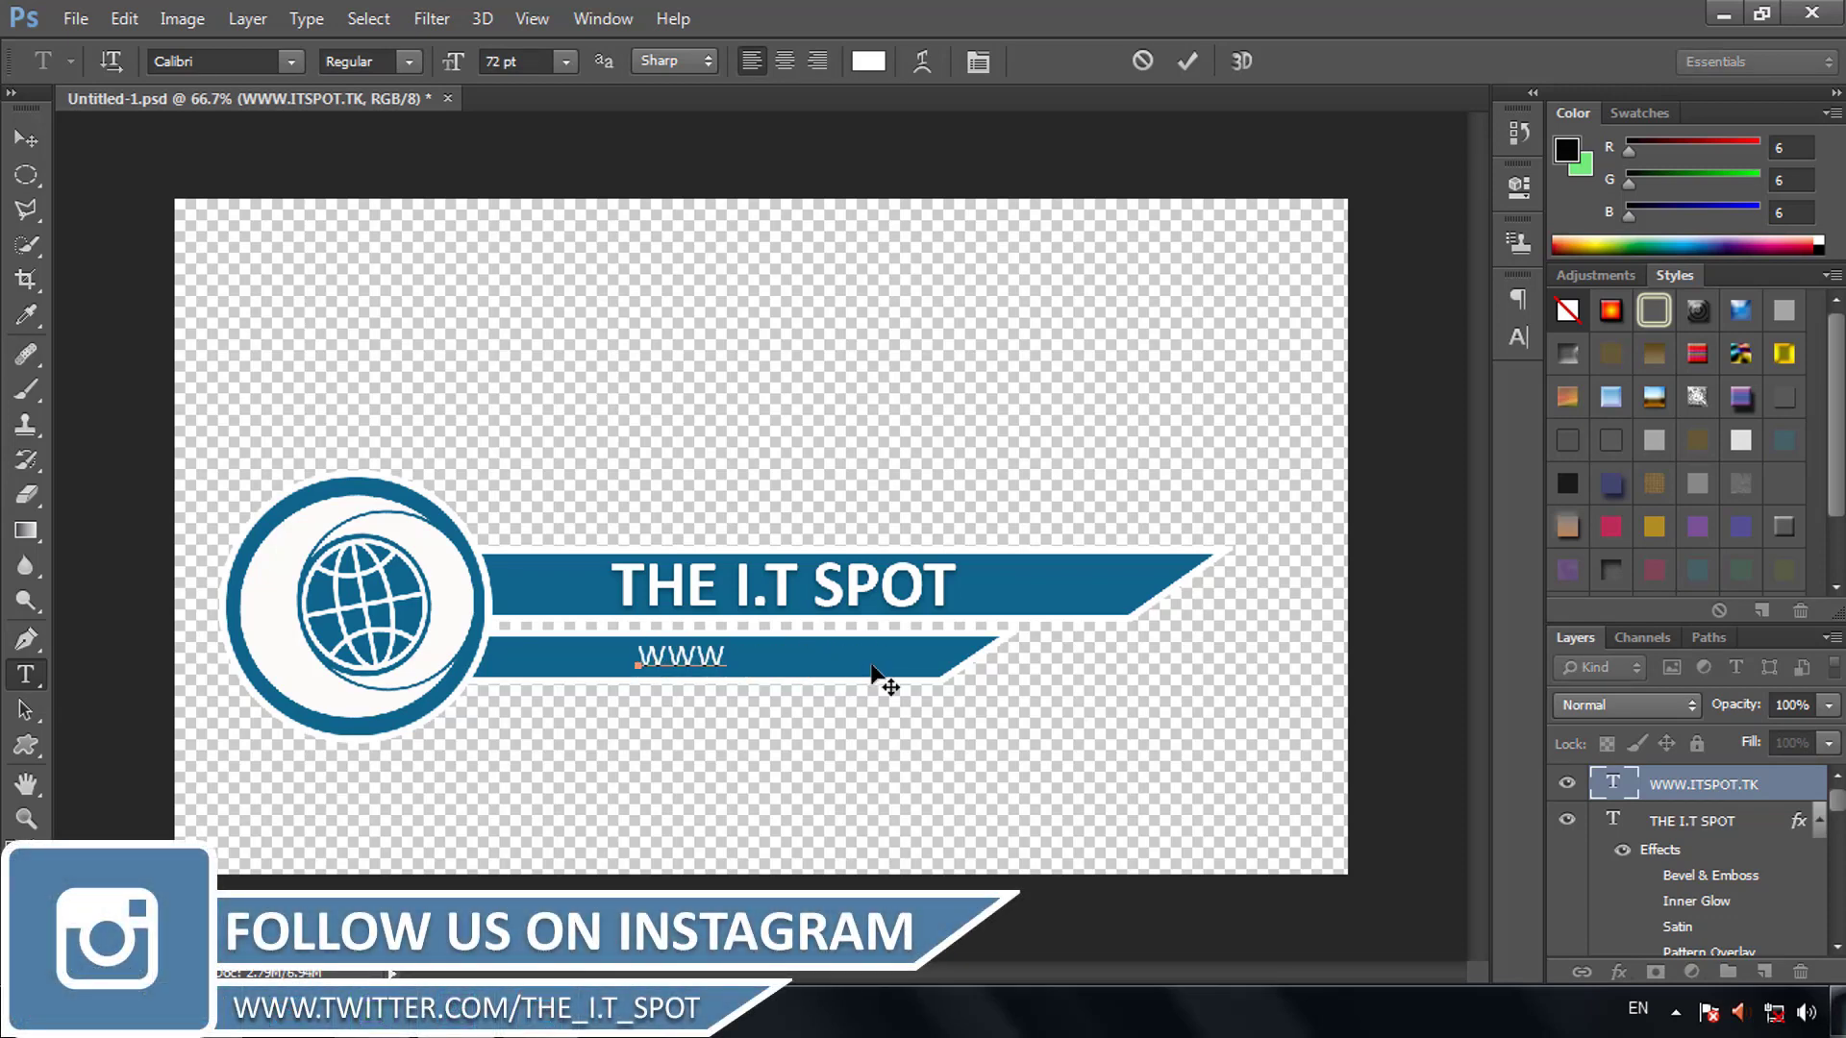
type(".its")
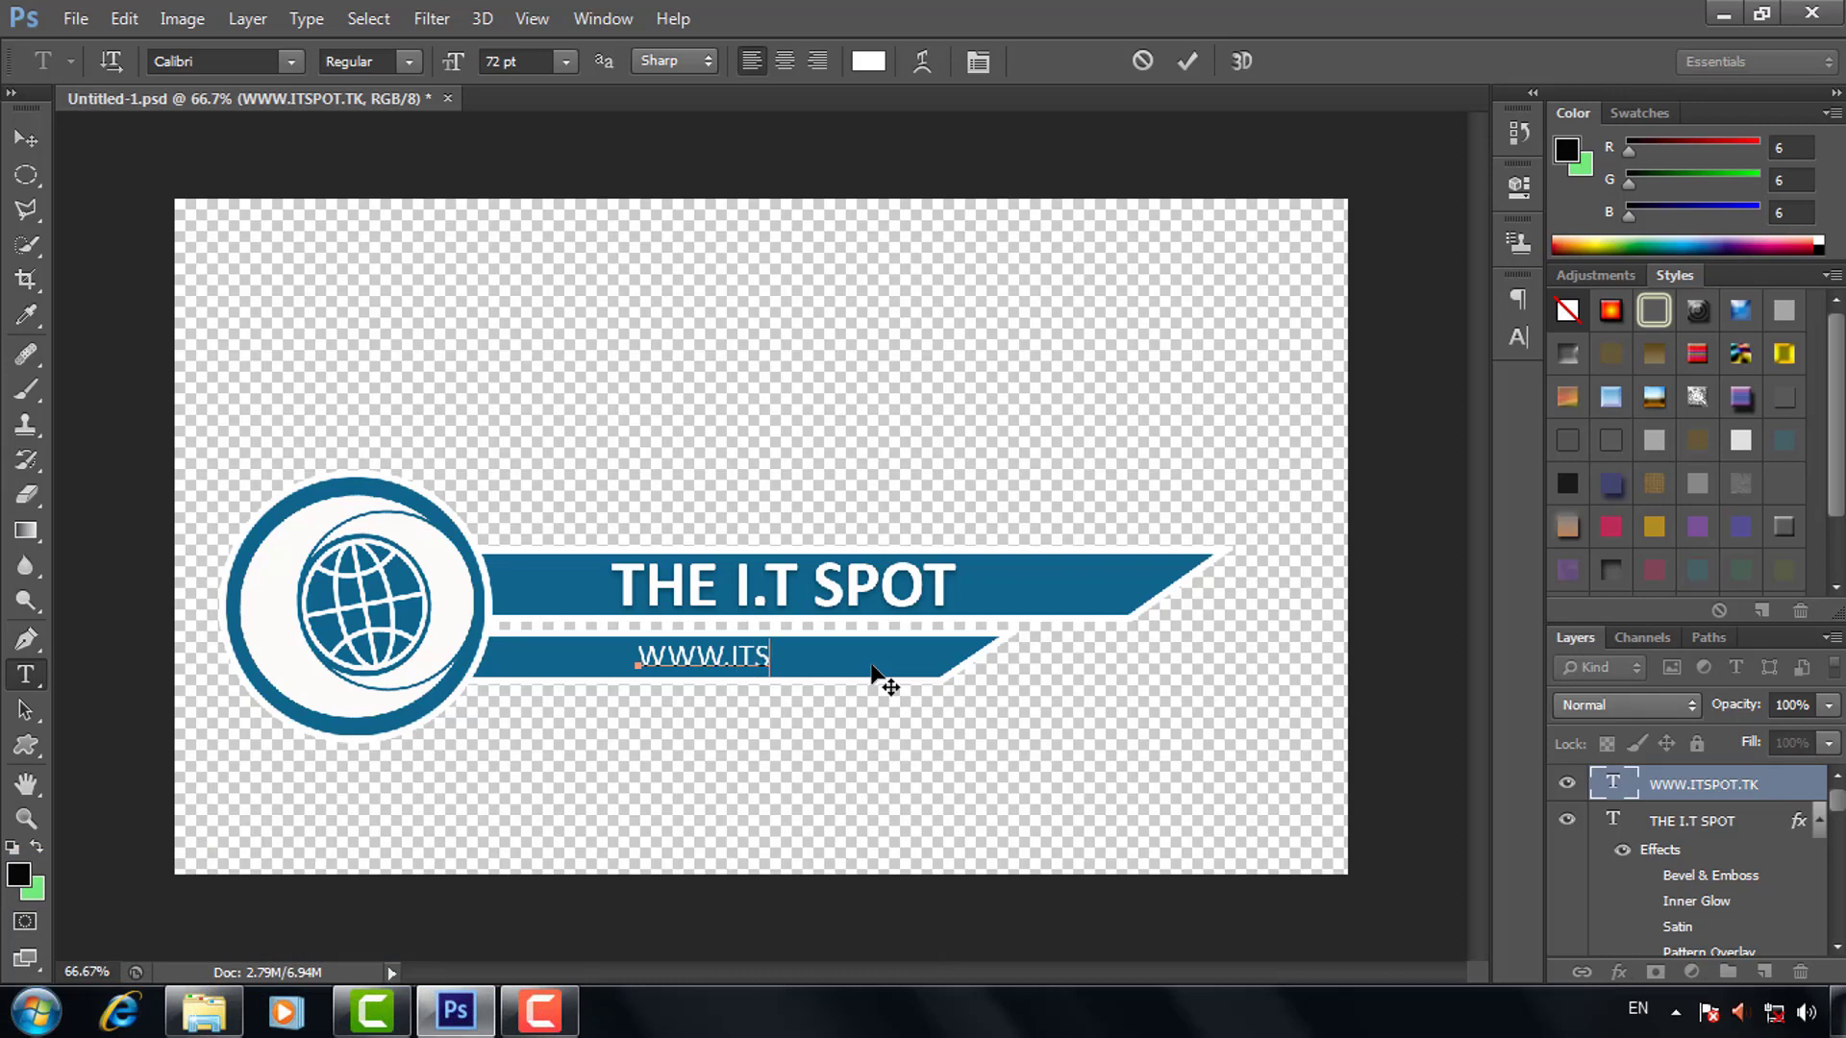
type("pot.n")
type("fo")
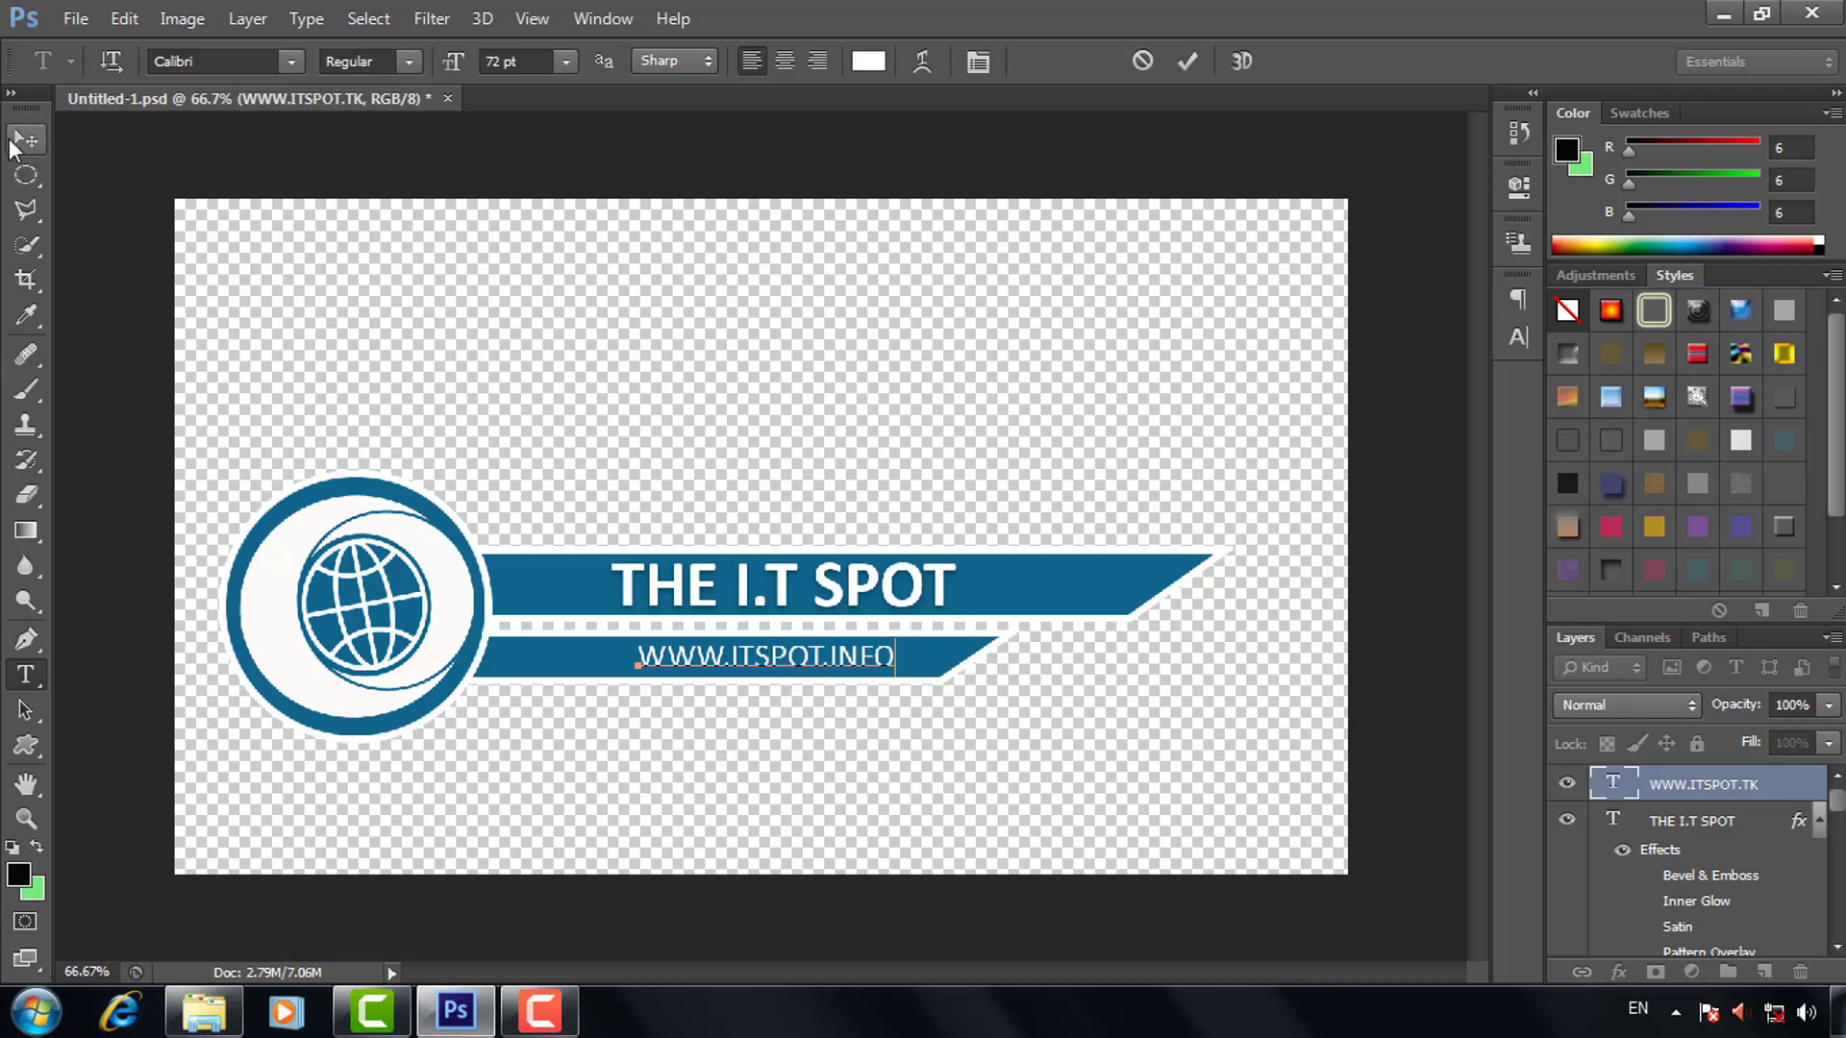
left_click(16, 143)
key("Left")
key("Left")
key("Left")
key("Left")
key("Left")
key("Left")
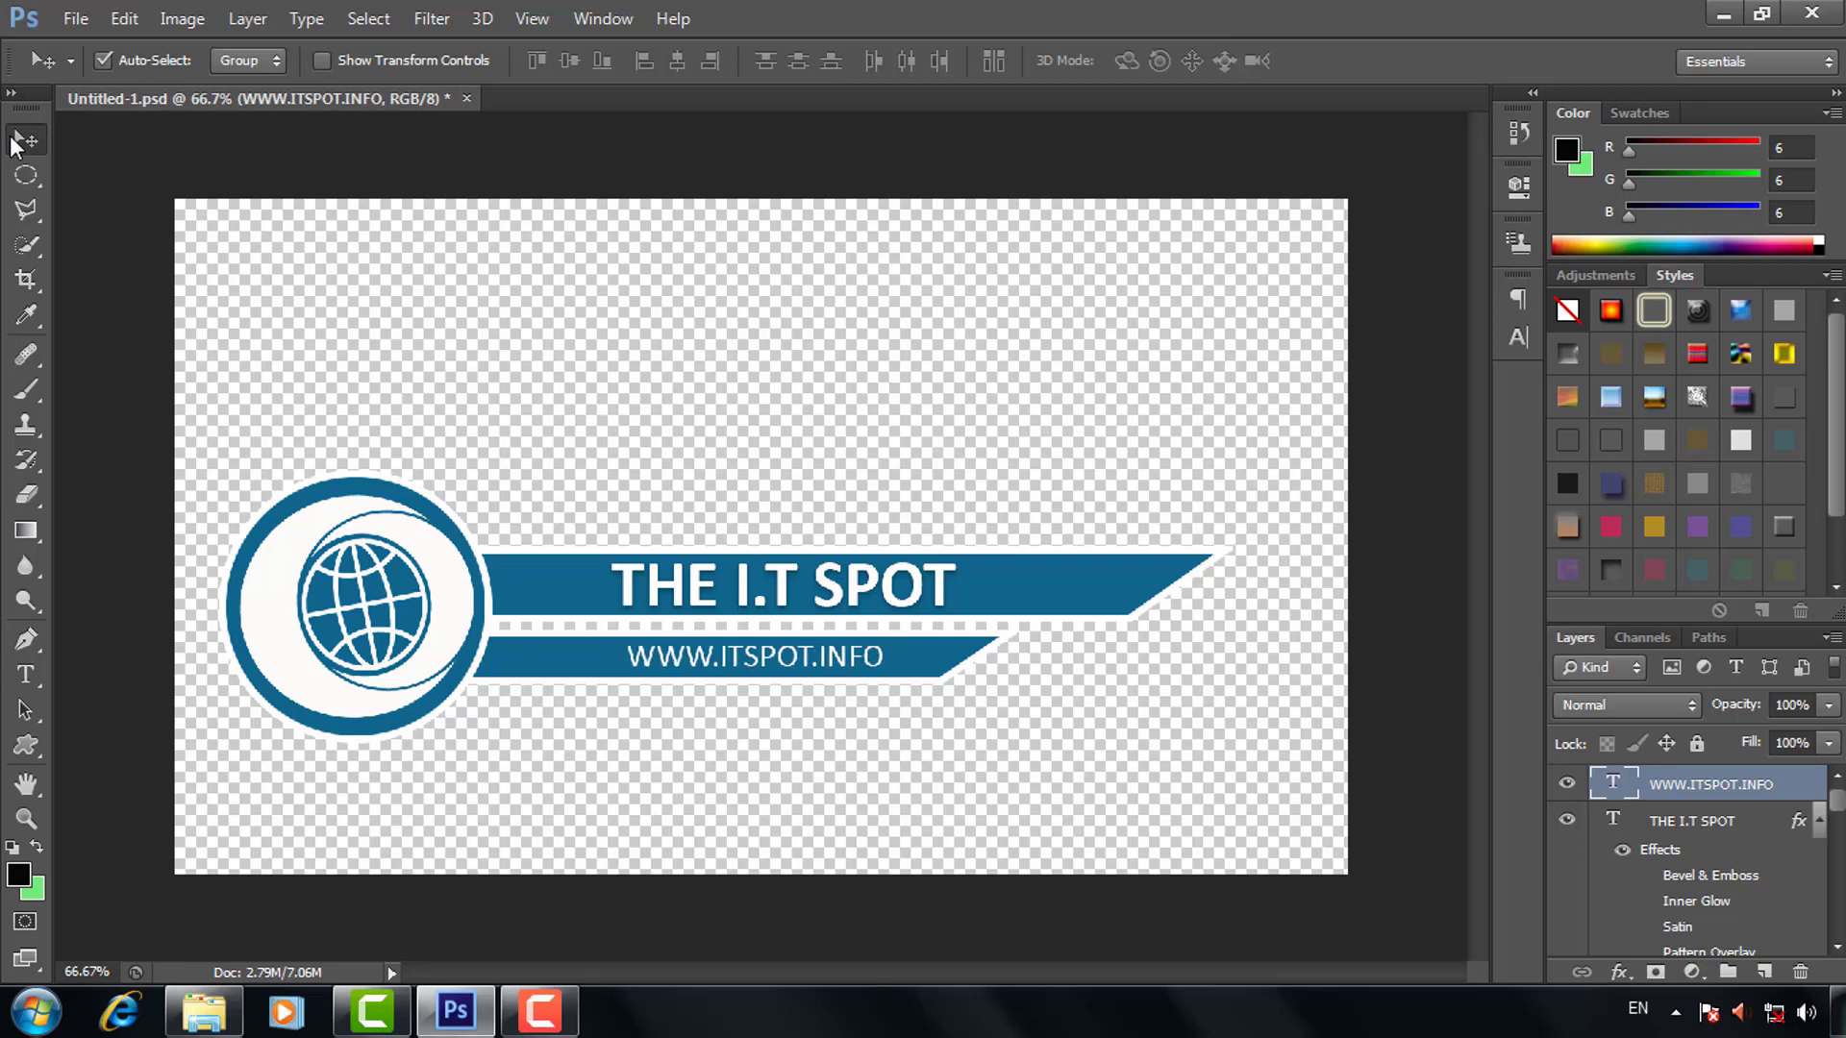
key("Left")
key("Left")
key("Left")
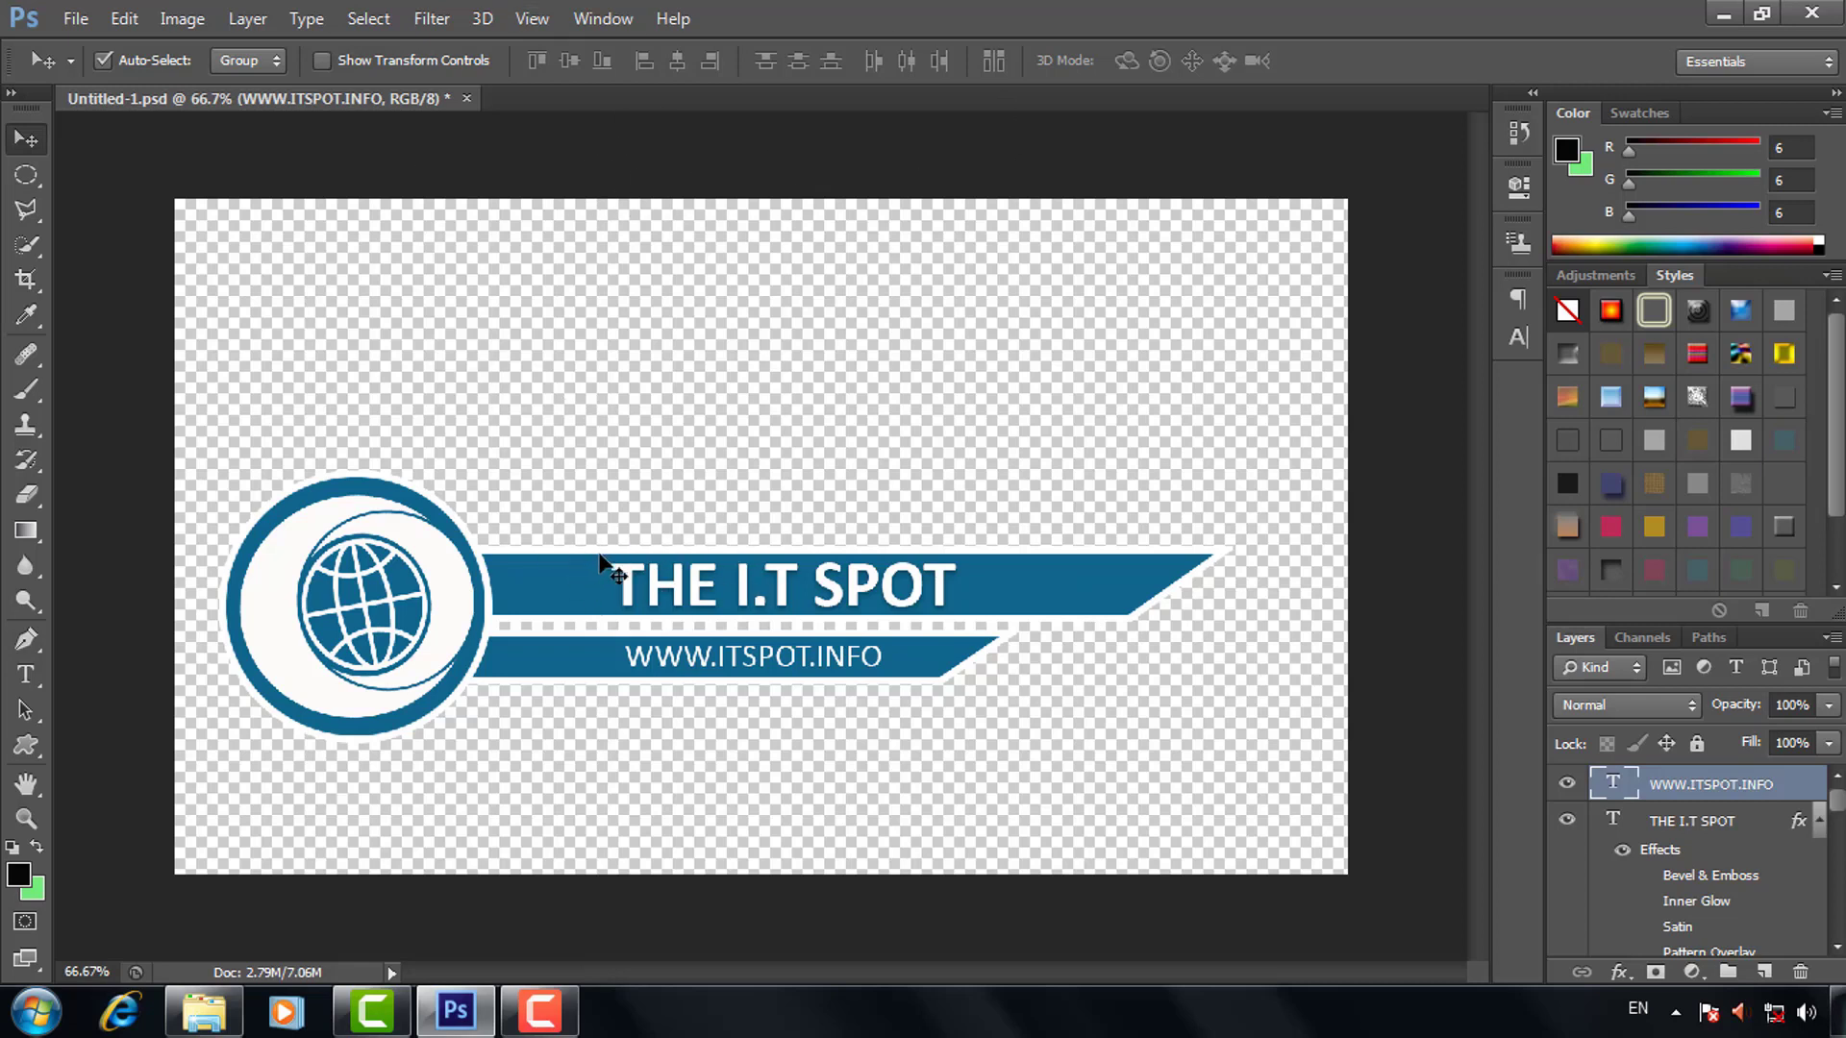
Save a PNG copy named IT SPOT LOWER THIRD to the Desktop, accepting the PNG options.
left_click(78, 16)
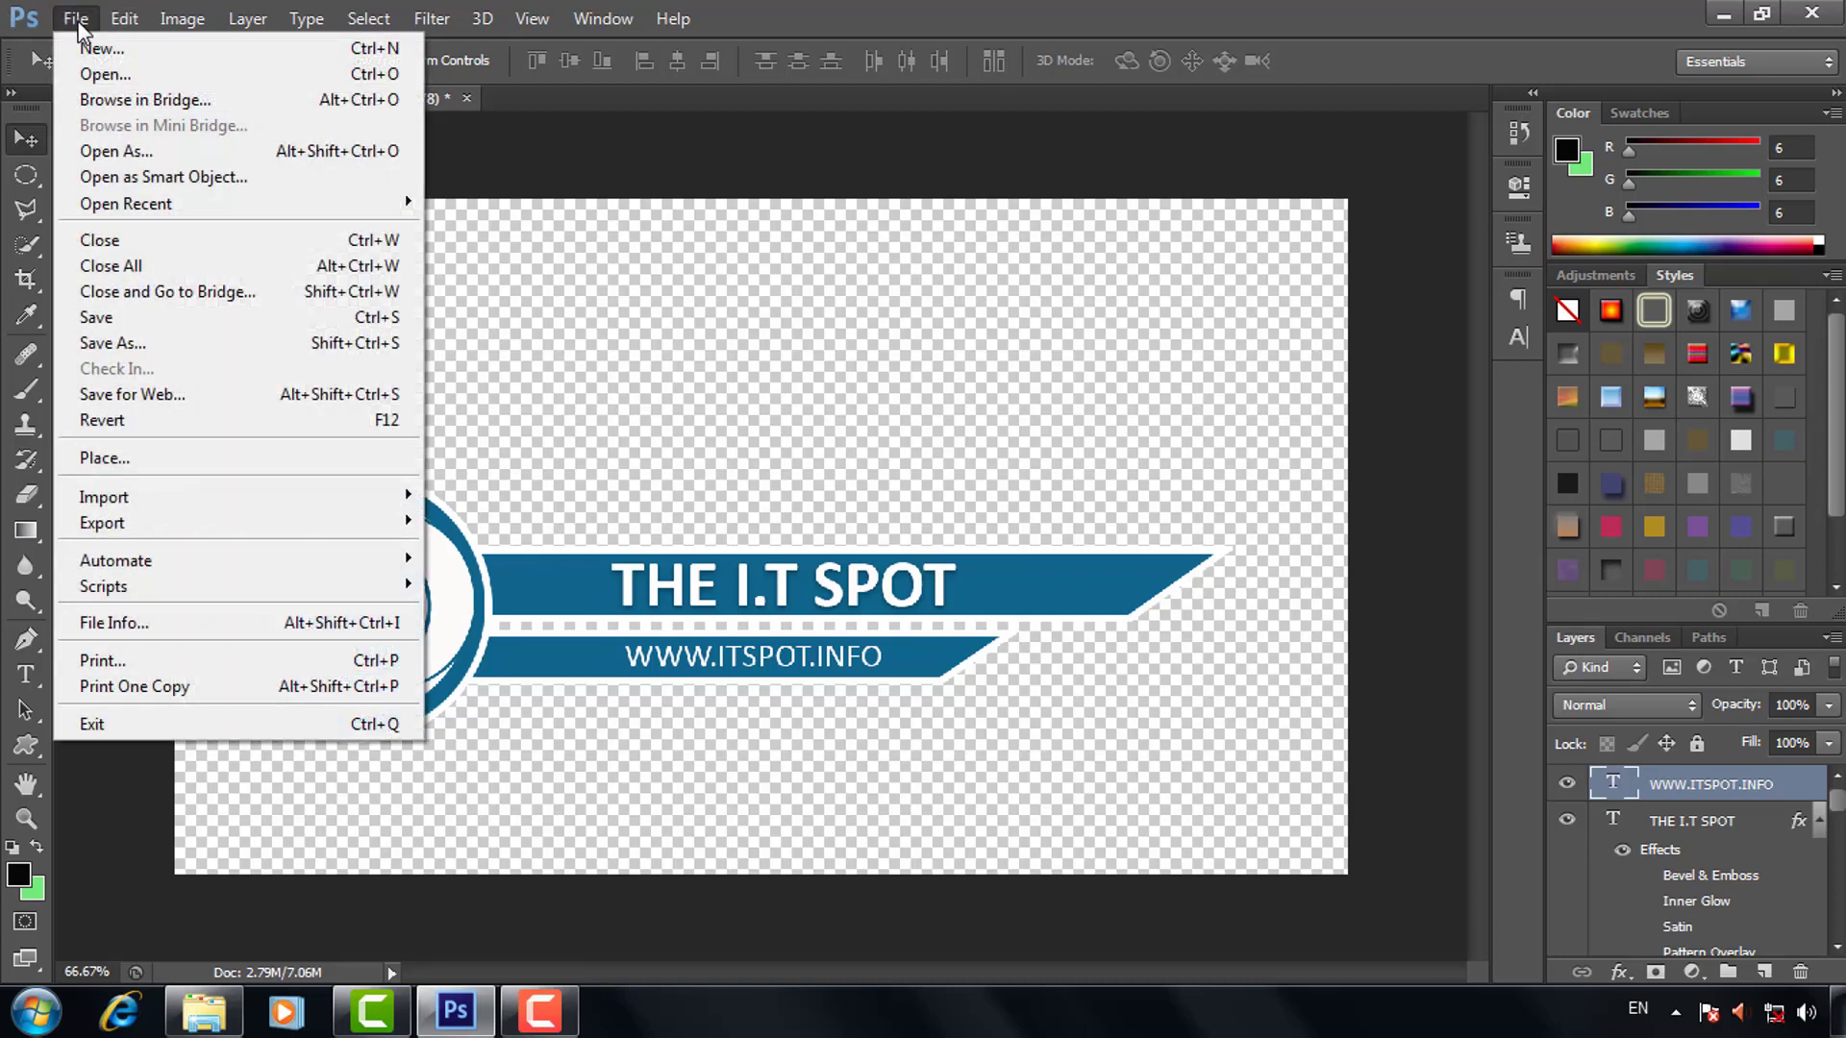
left_click(158, 344)
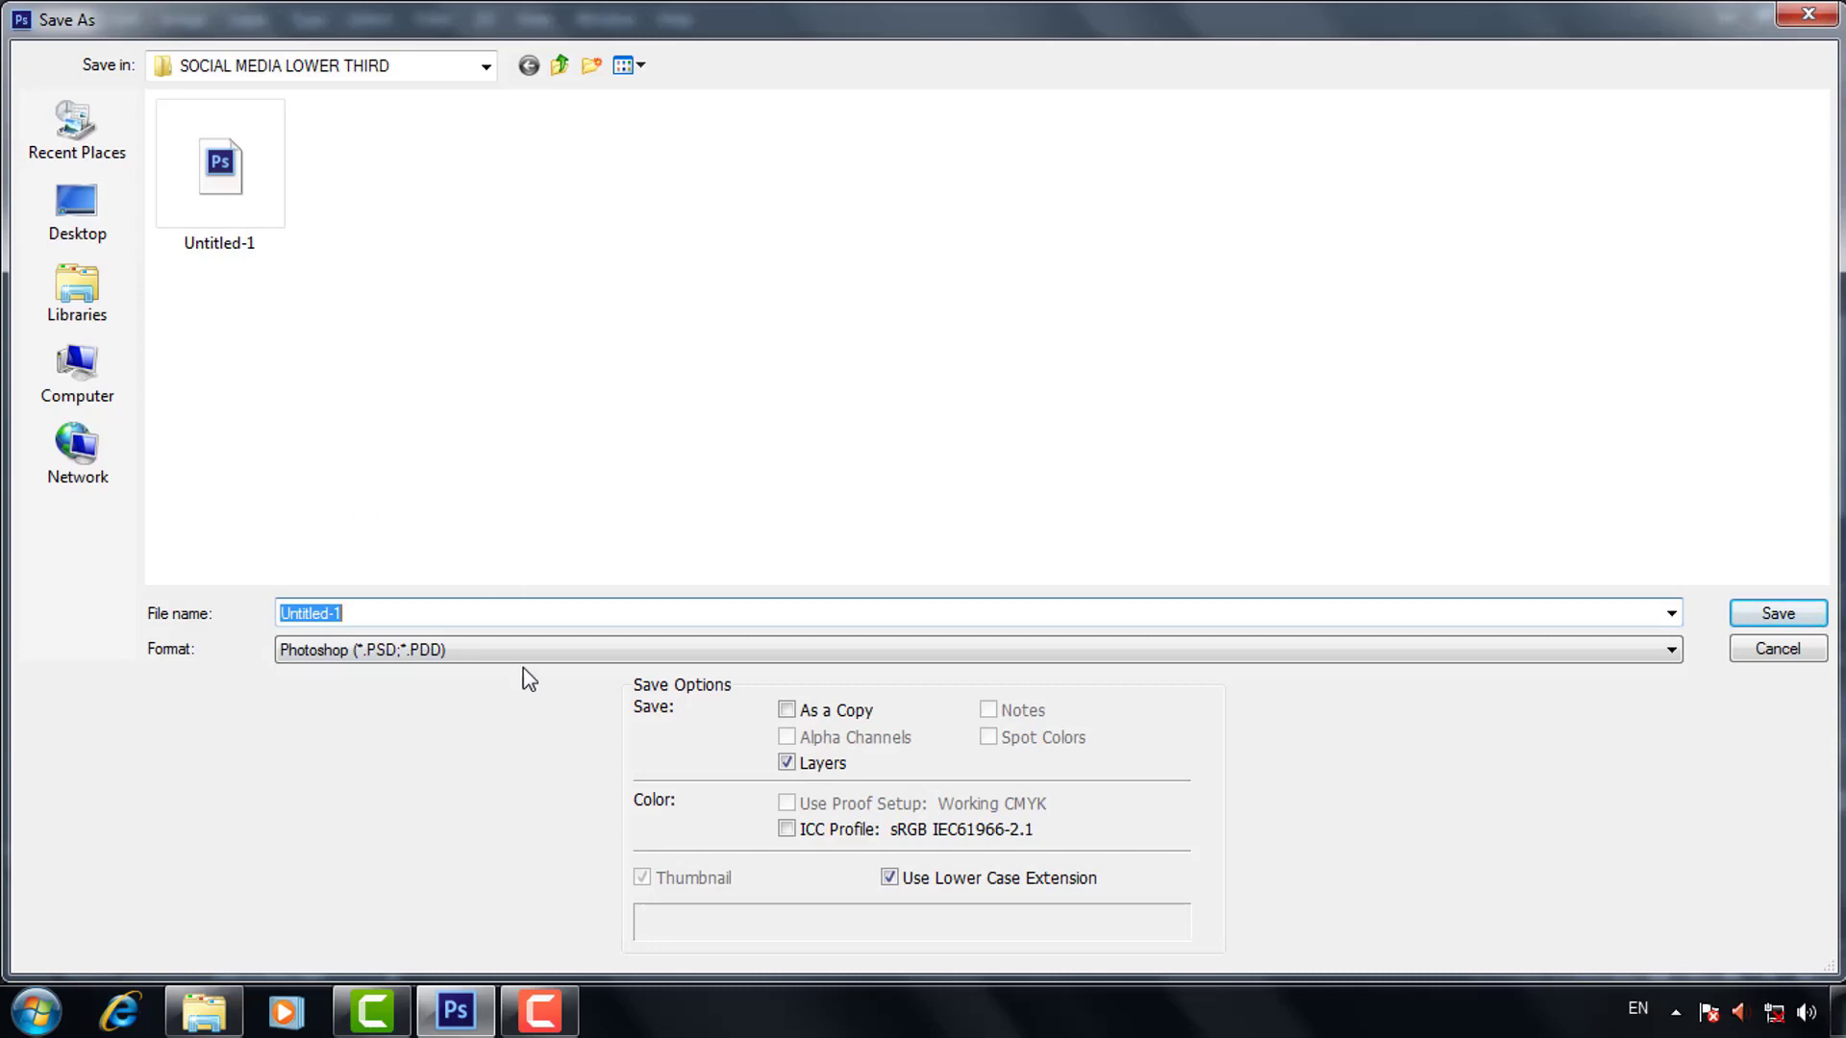
left_click(512, 651)
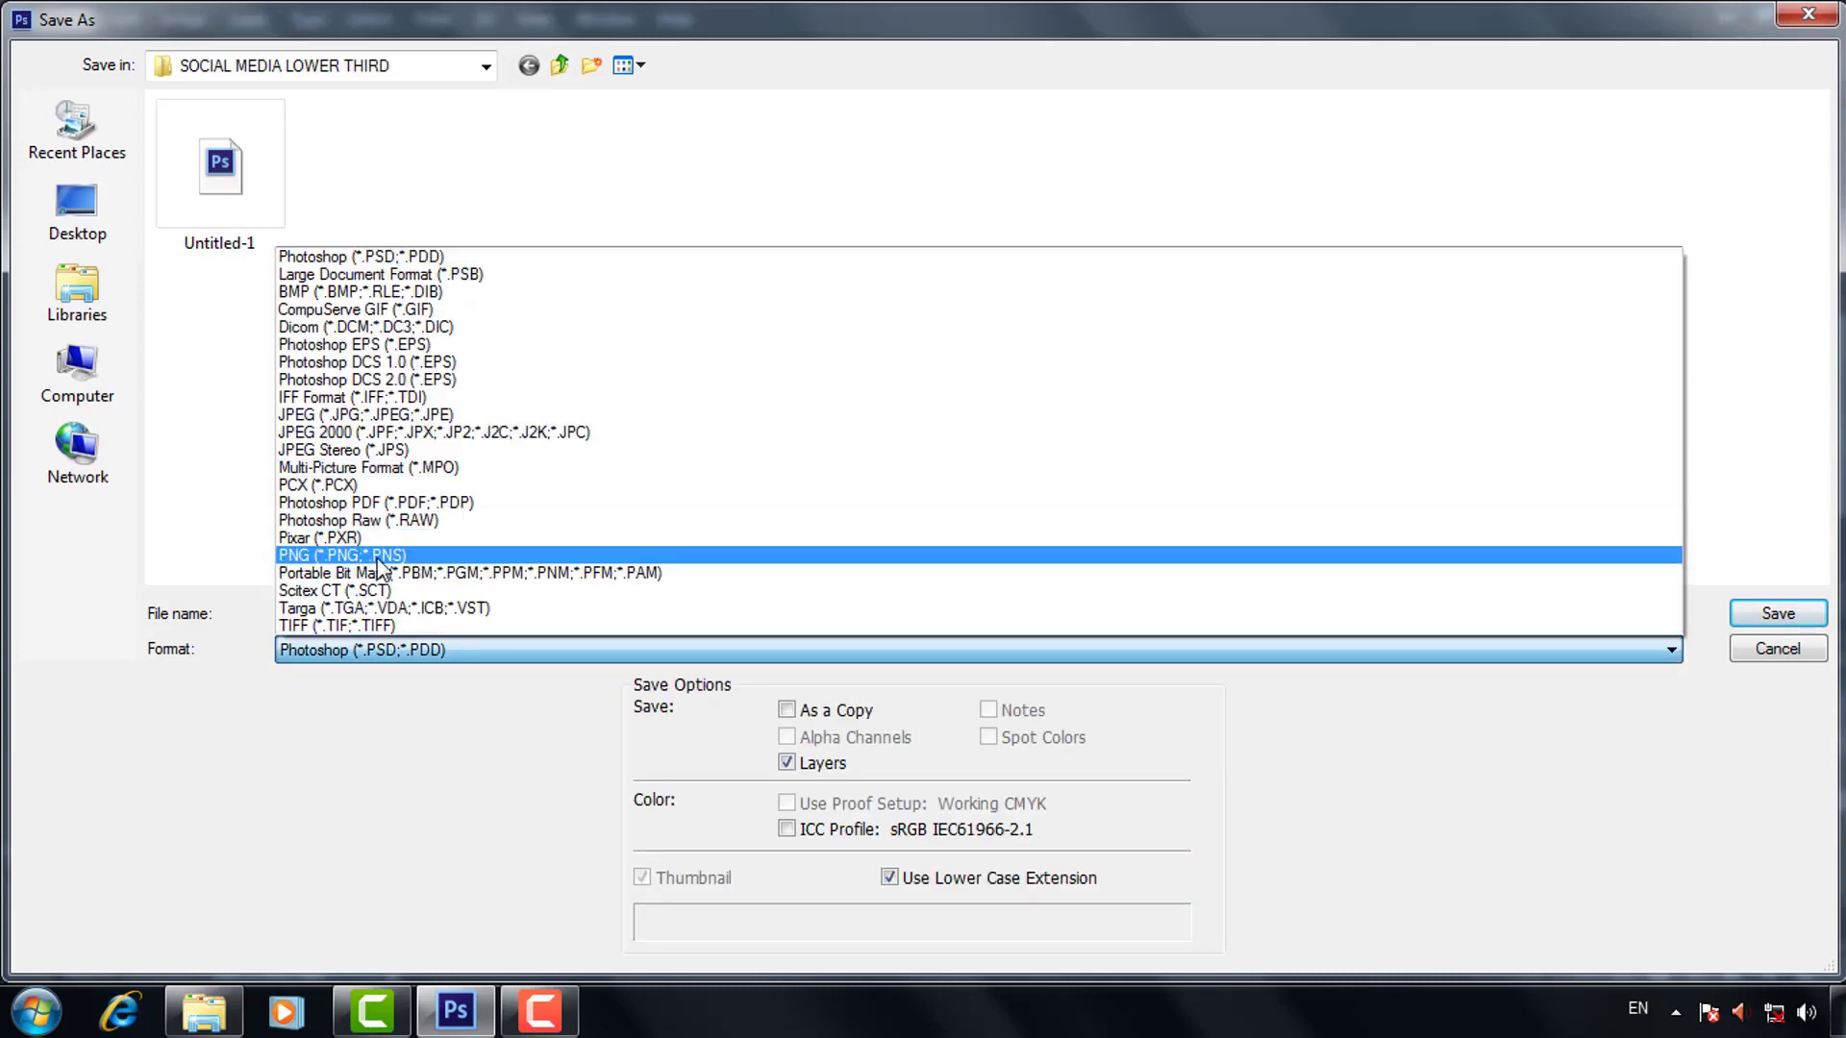
left_click(377, 556)
left_click(77, 202)
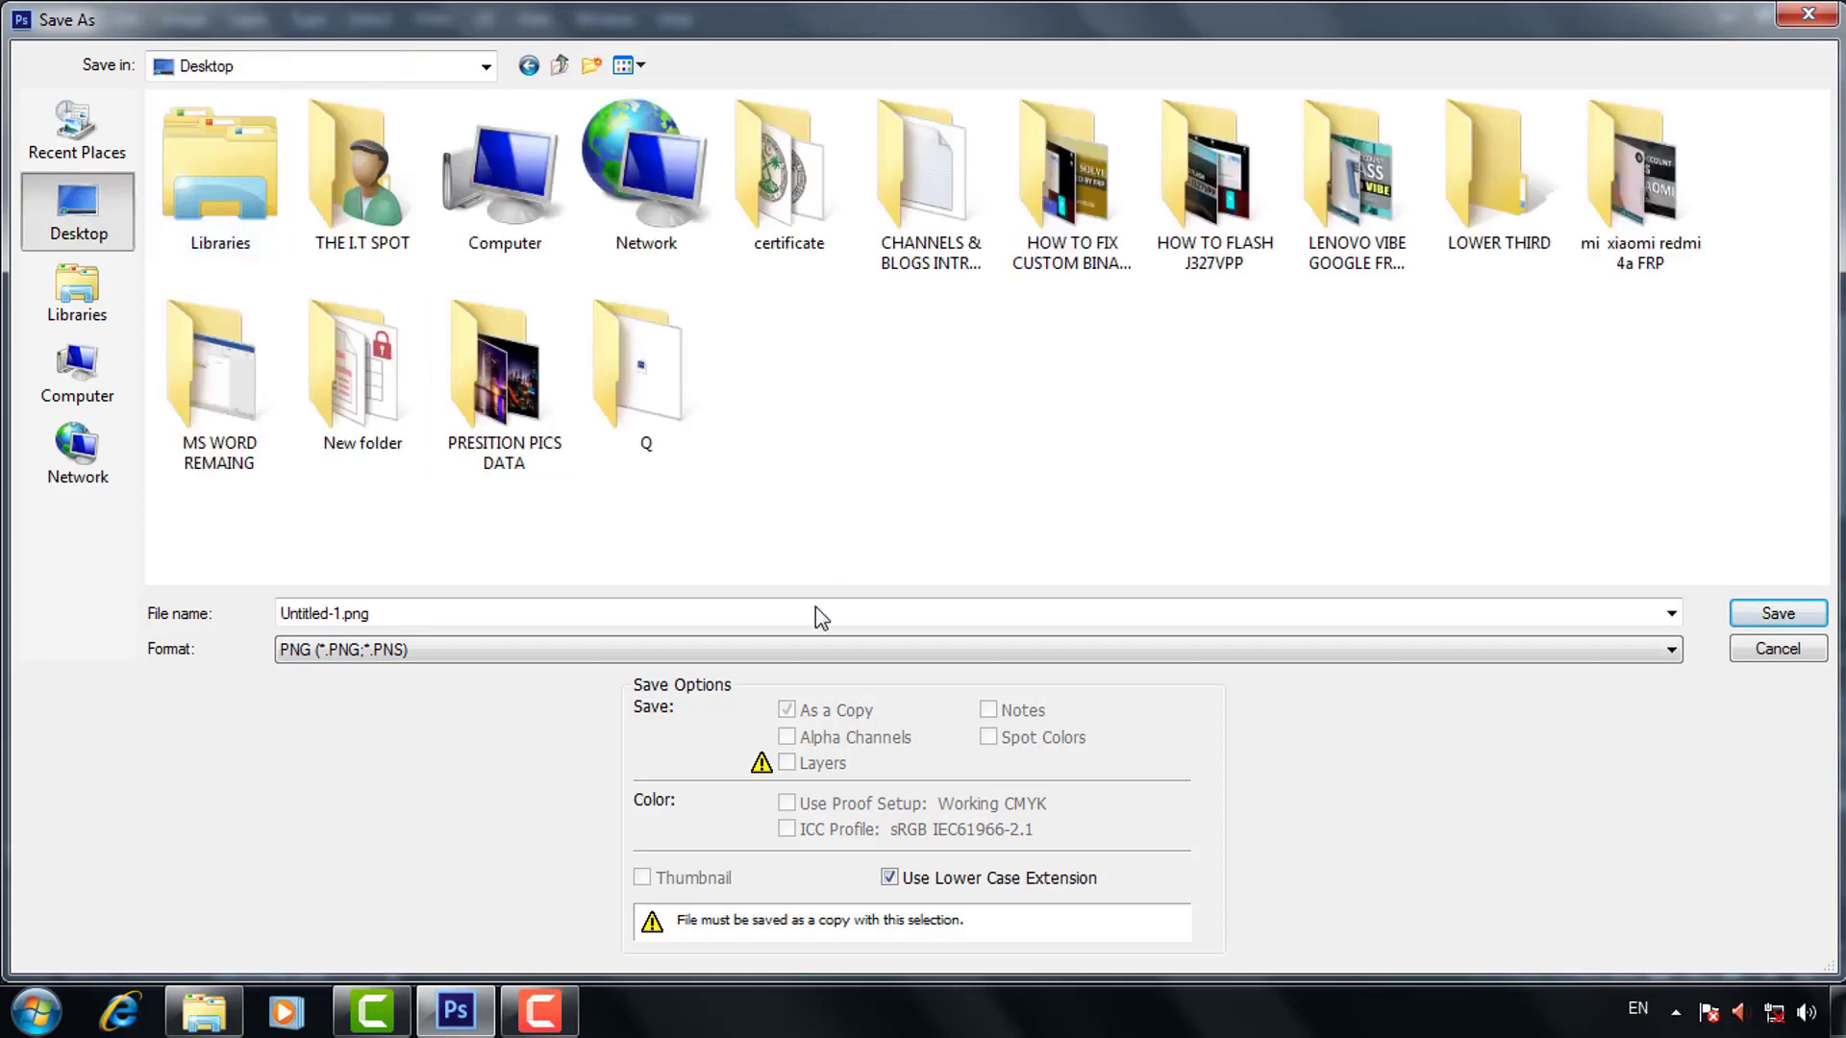
left_click(536, 610)
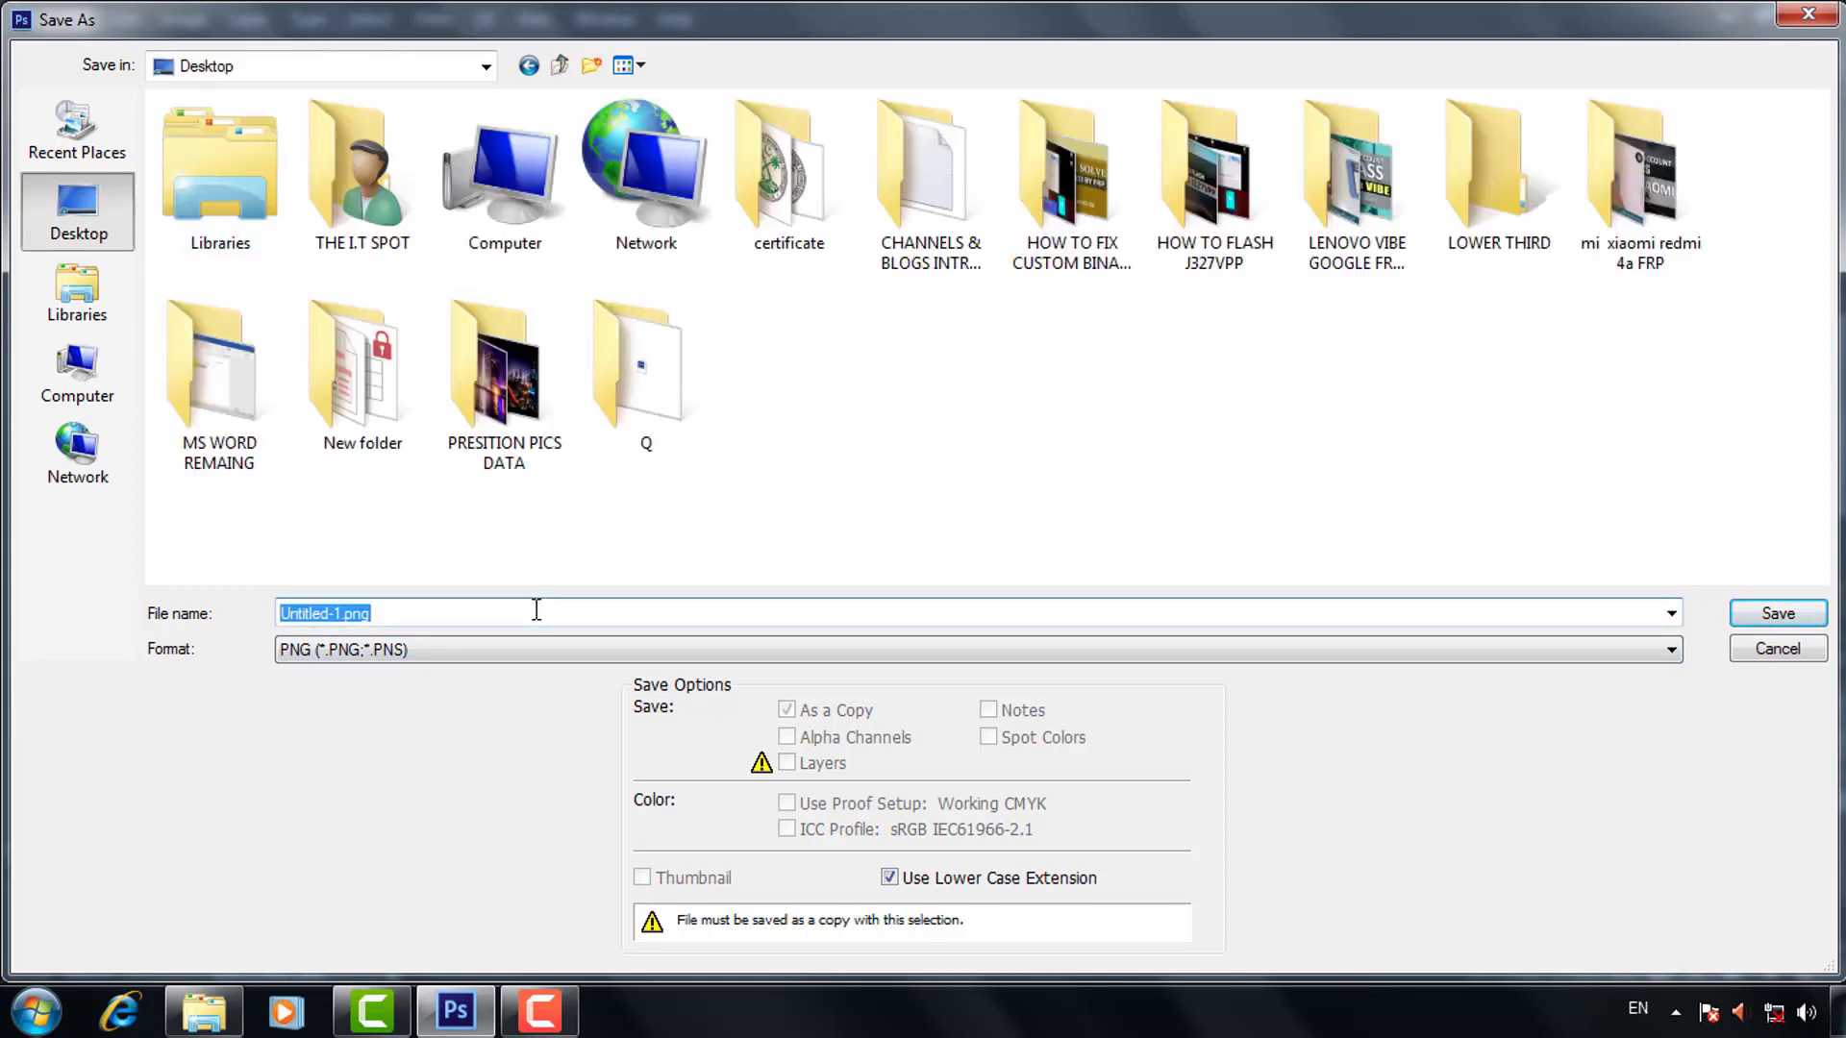
type("IT SPOT LOWER THIRD")
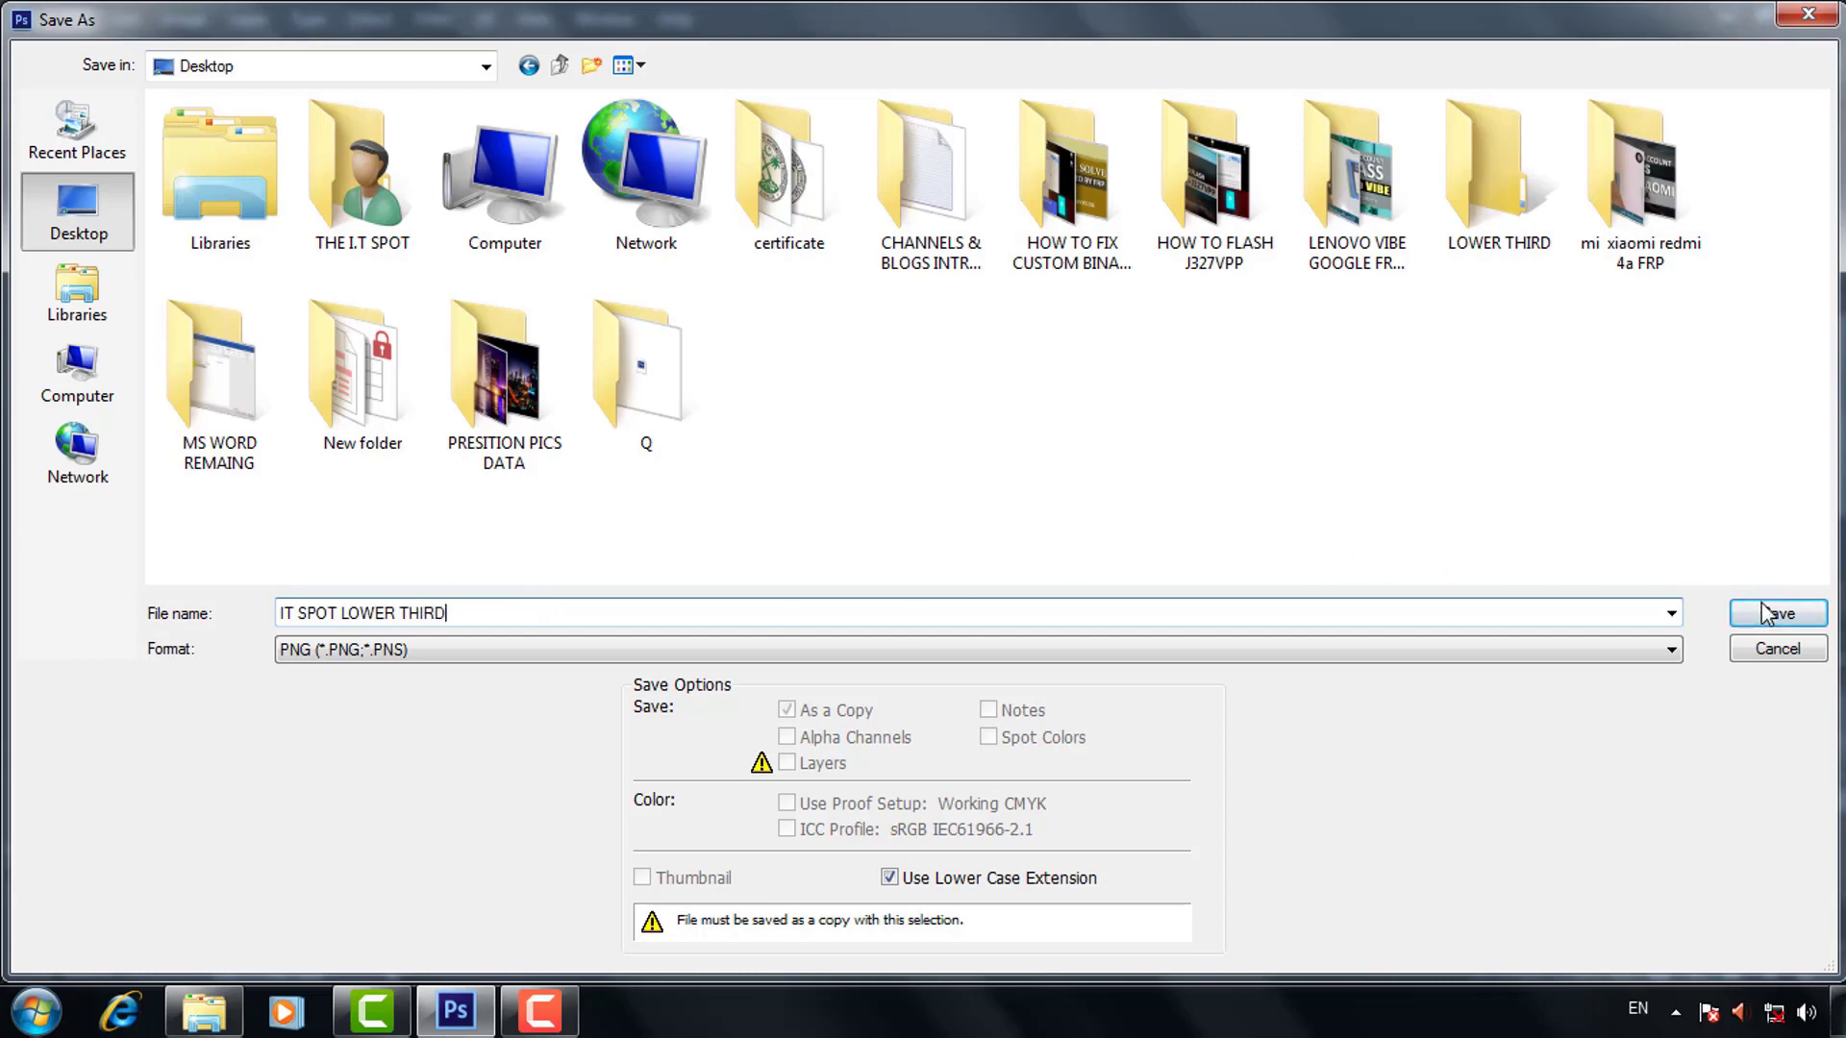
left_click(1761, 606)
left_click(967, 306)
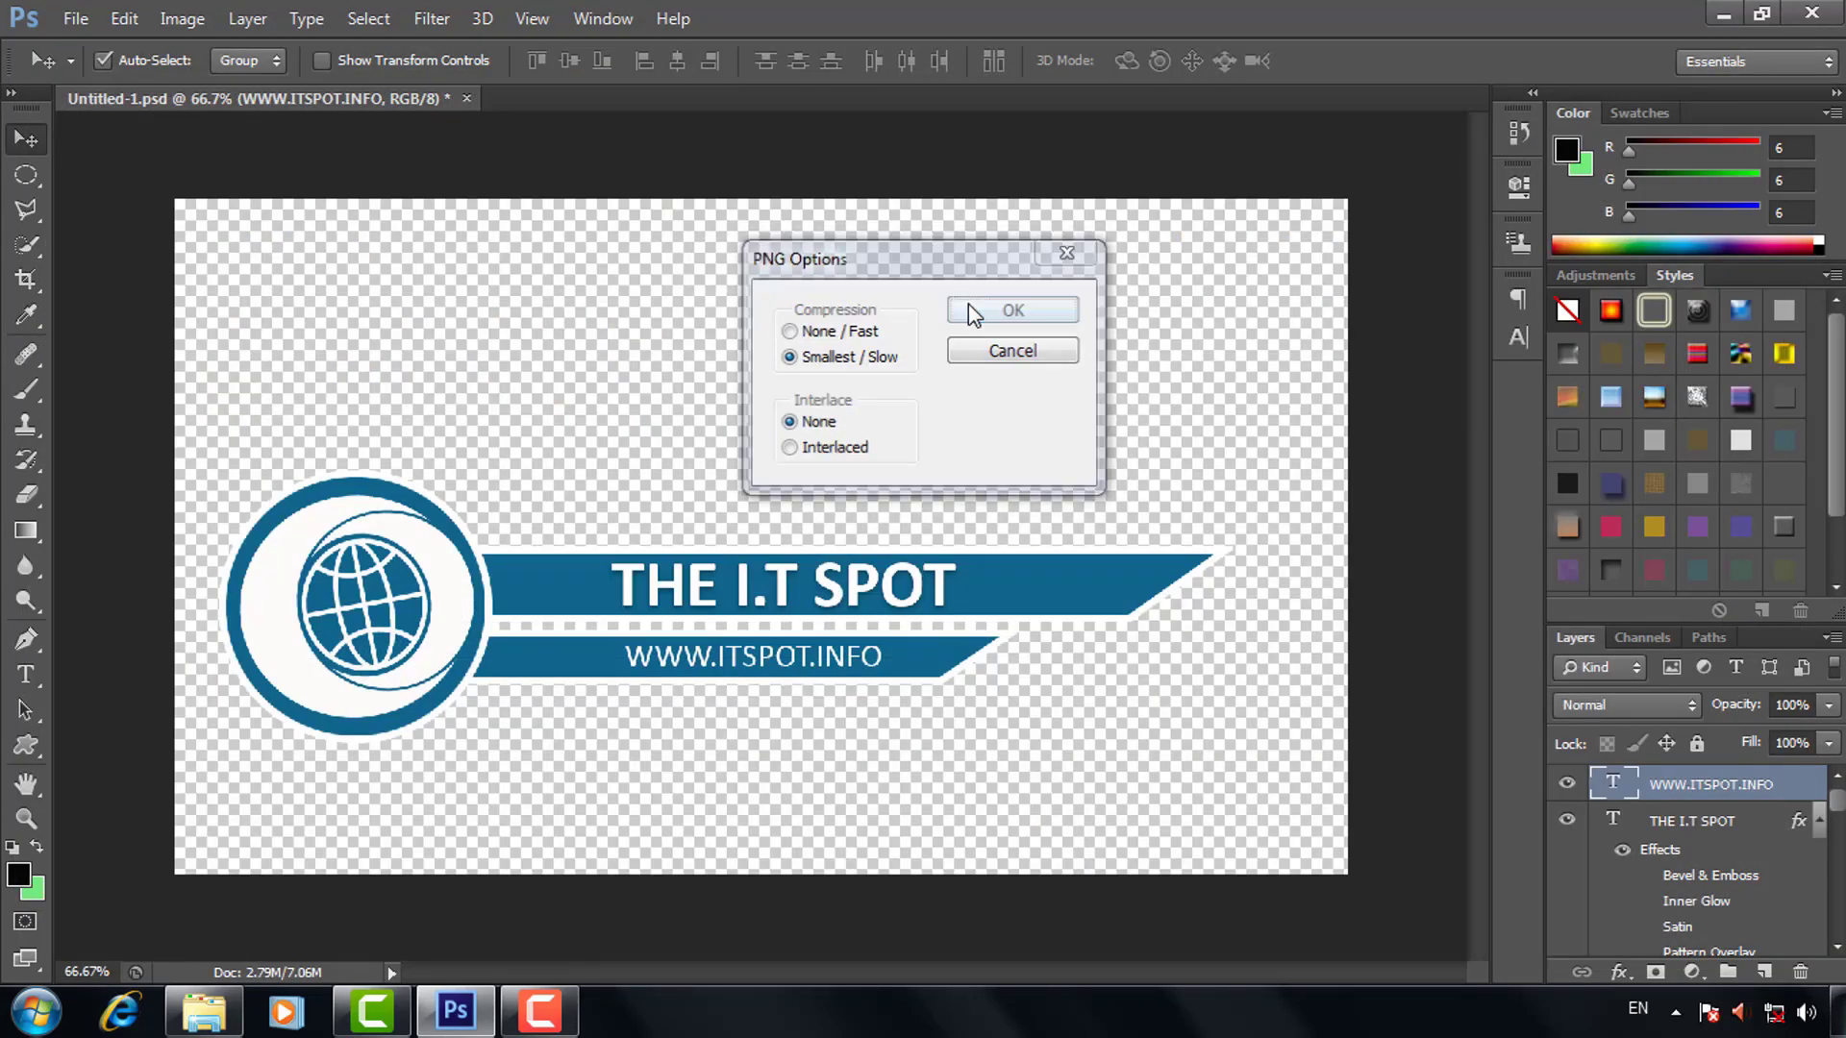
Delete the white circle and globe layer, then open the Facebook logo from F:\SOCIAL MEDIA LOWER THIRD.
left_click(454, 596)
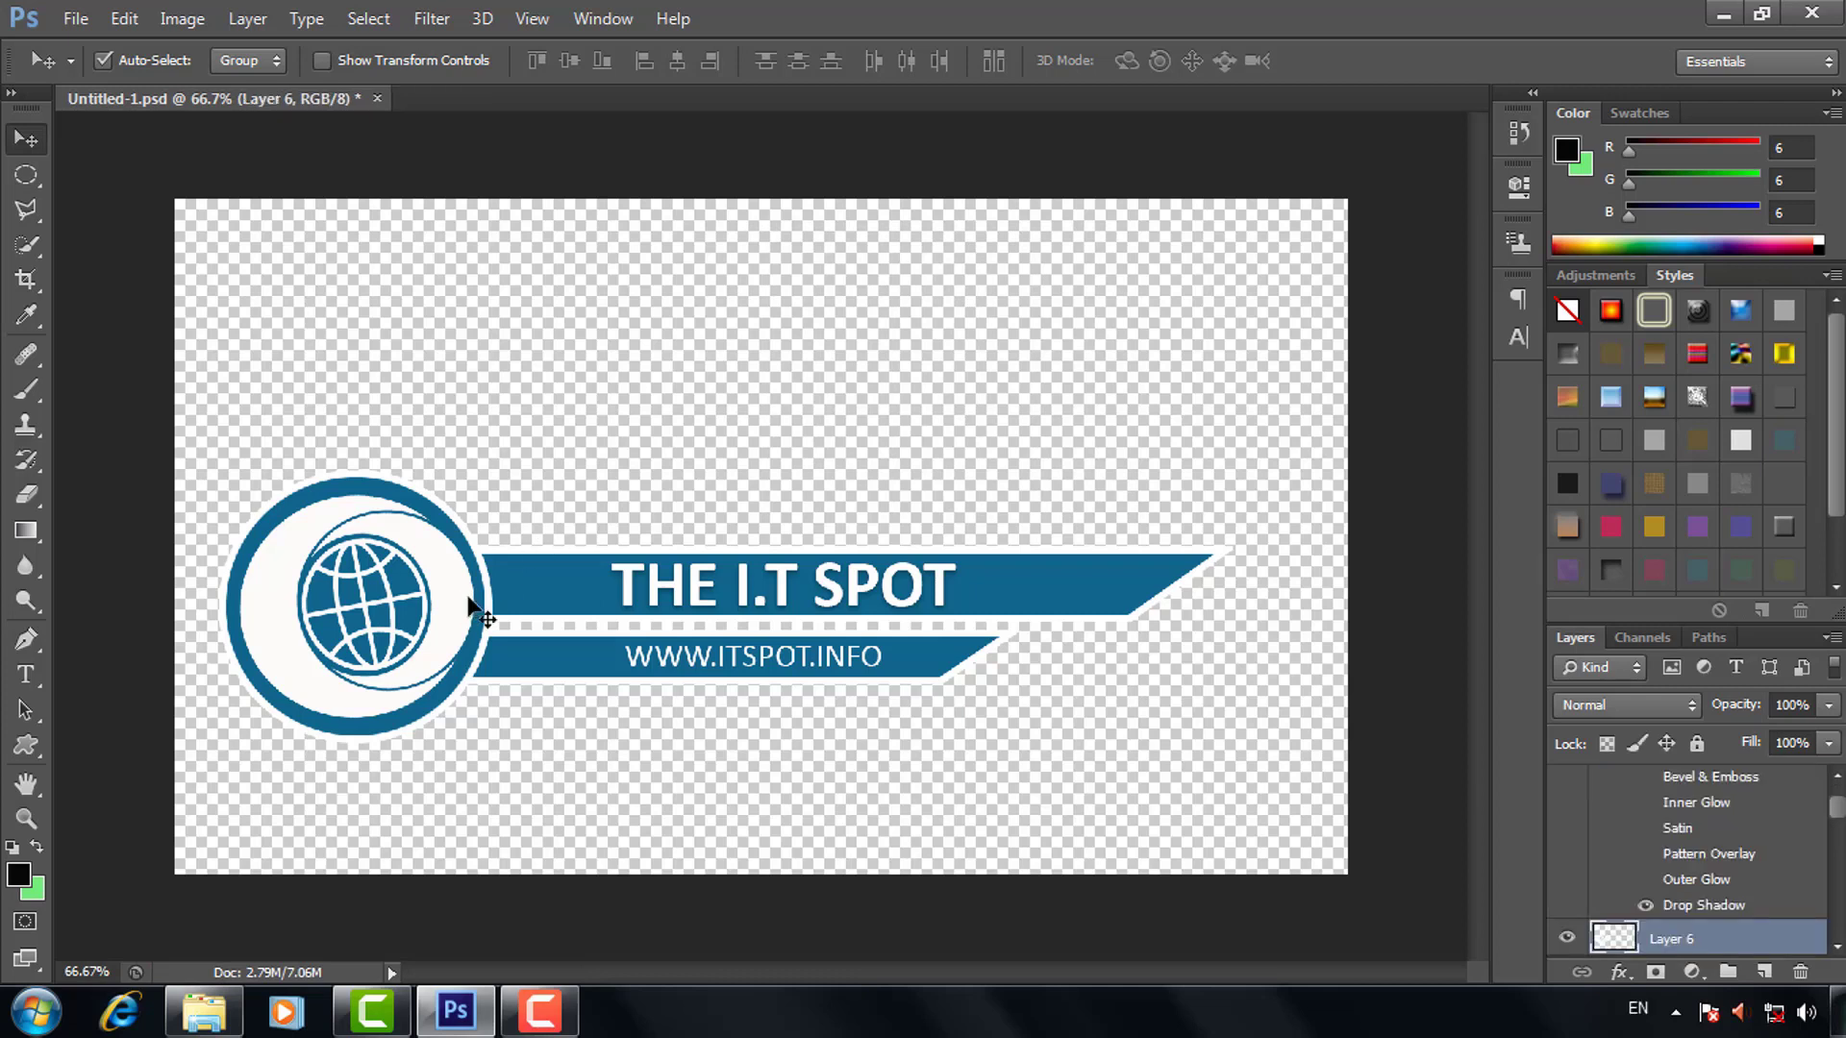
key("Delete")
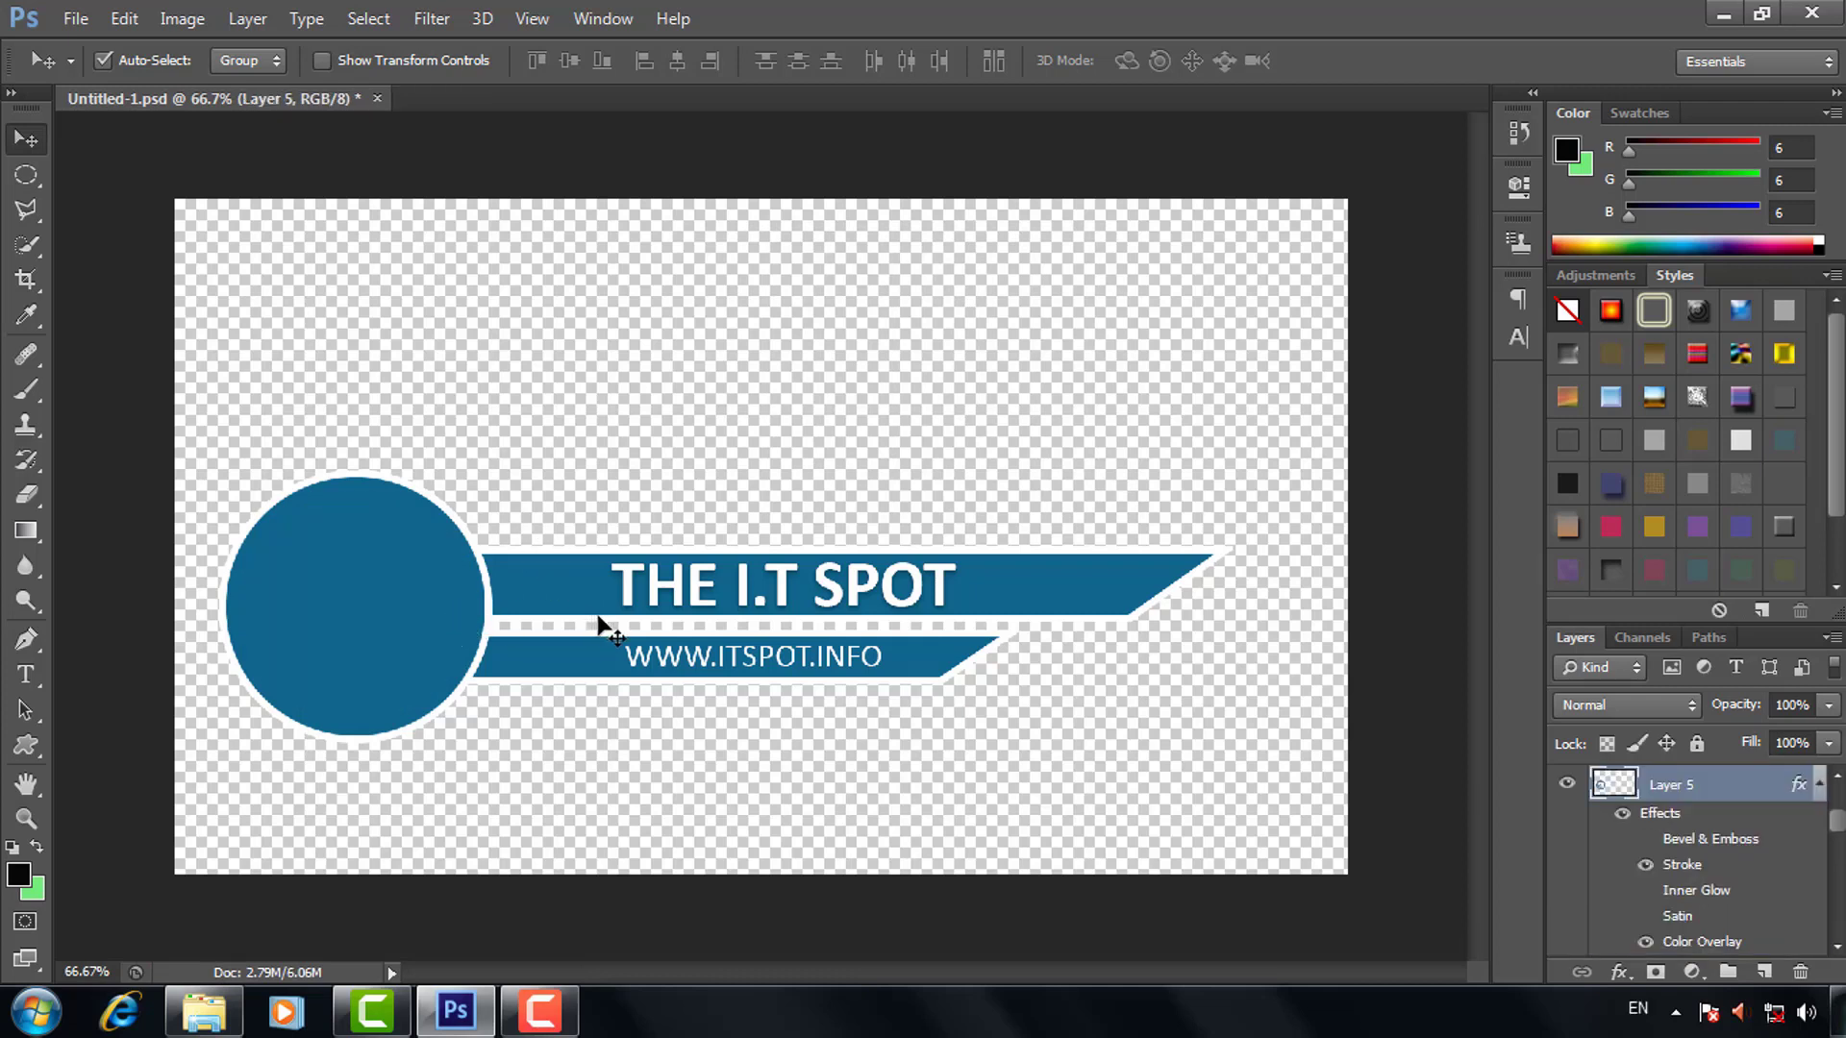
left_click(72, 23)
left_click(77, 72)
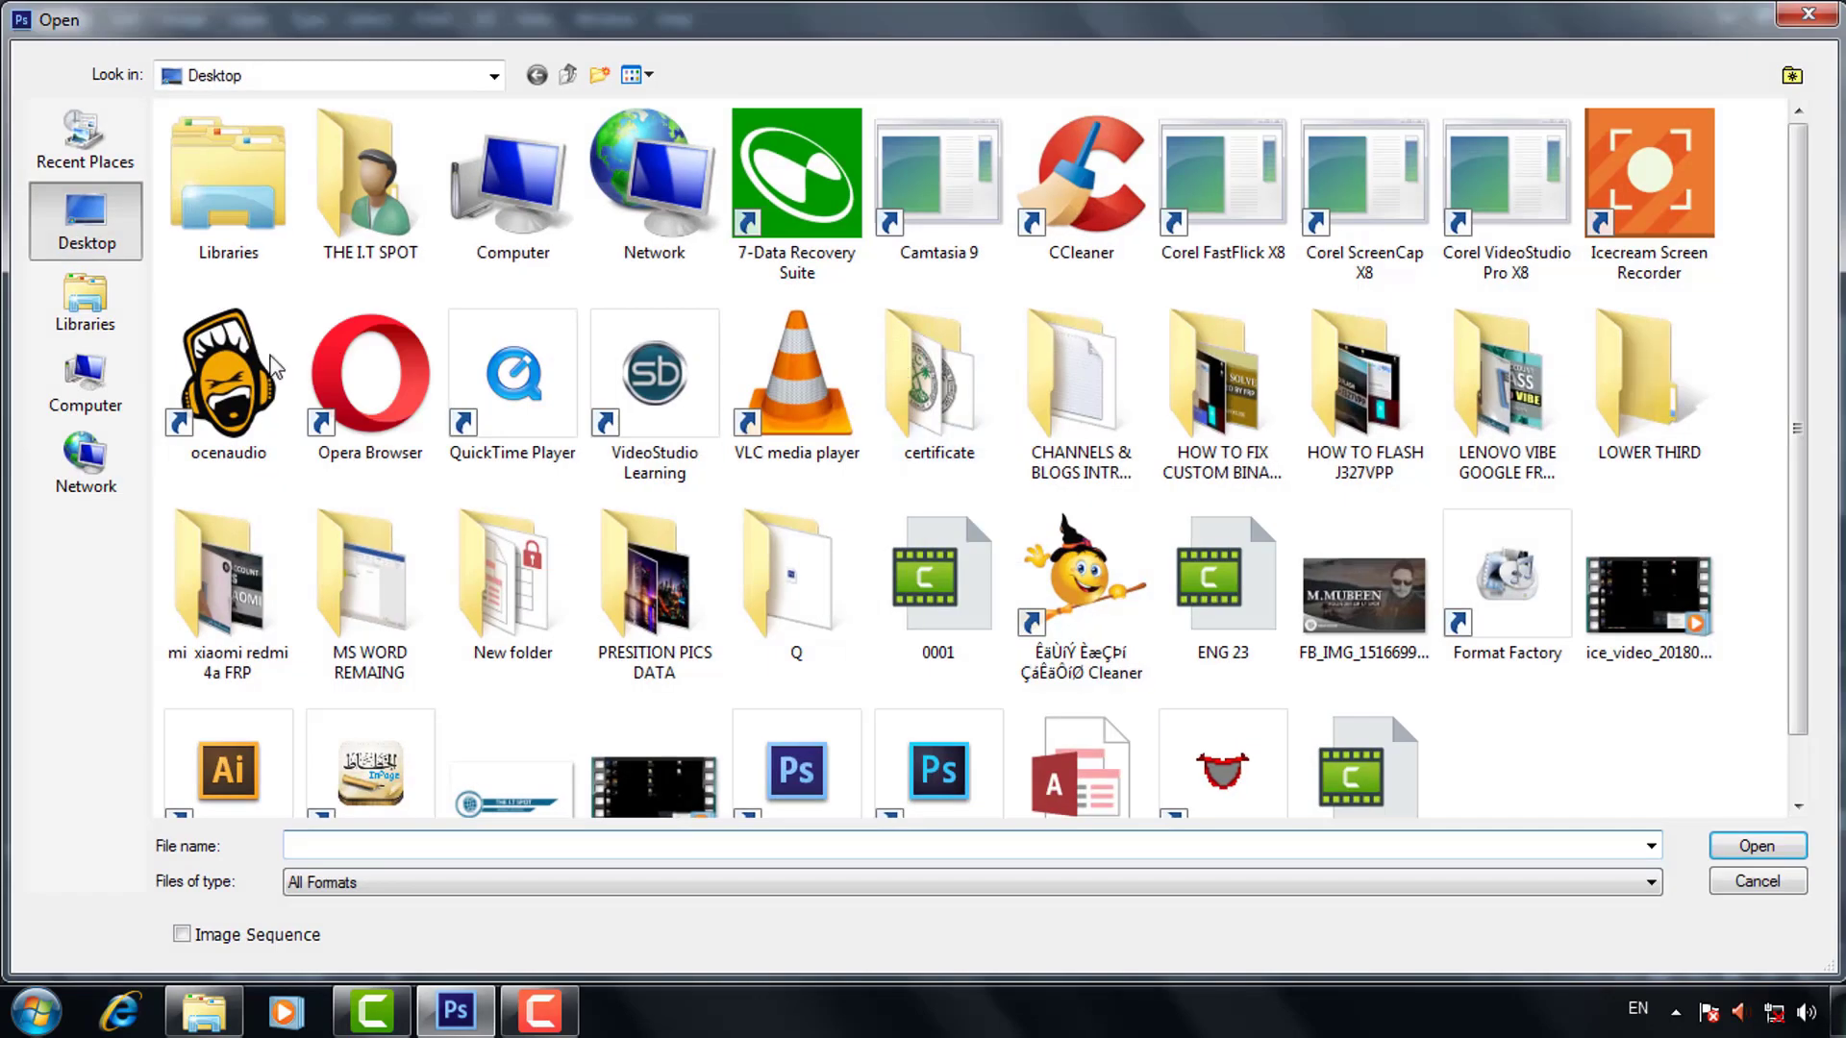
left_click(94, 421)
double_click(577, 278)
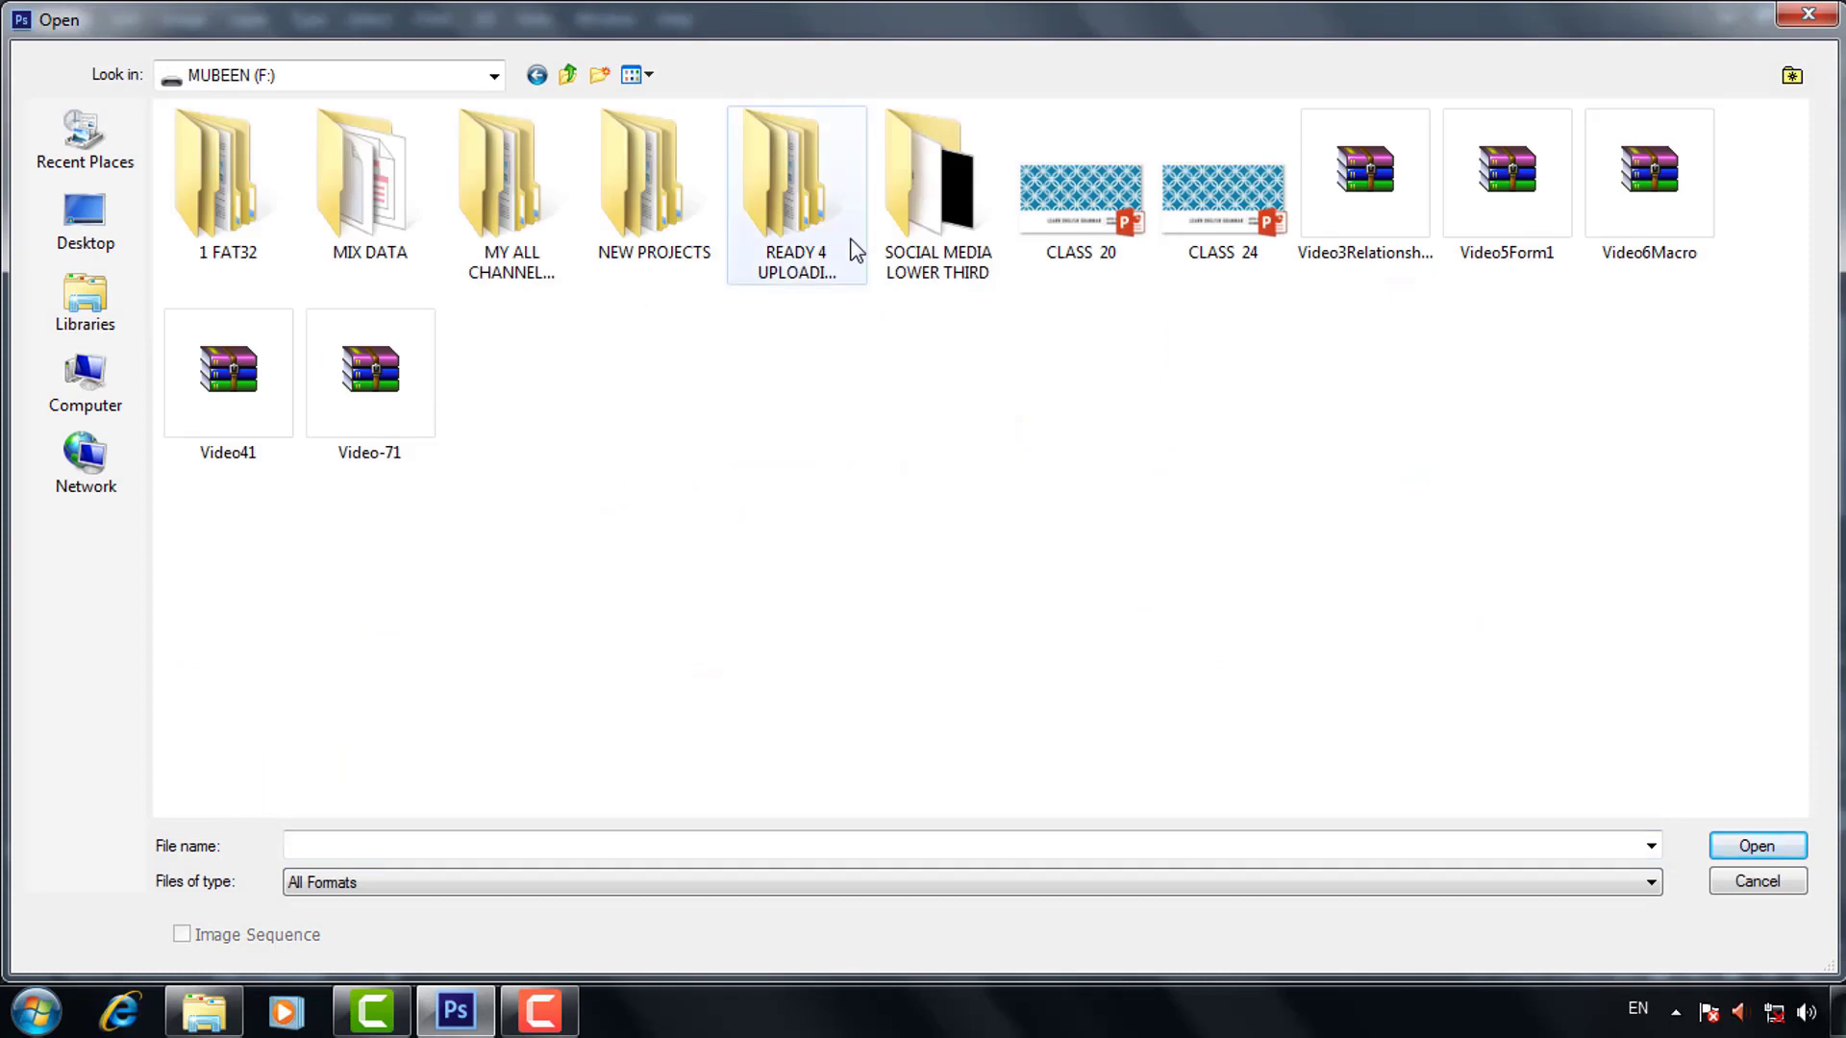
double_click(879, 252)
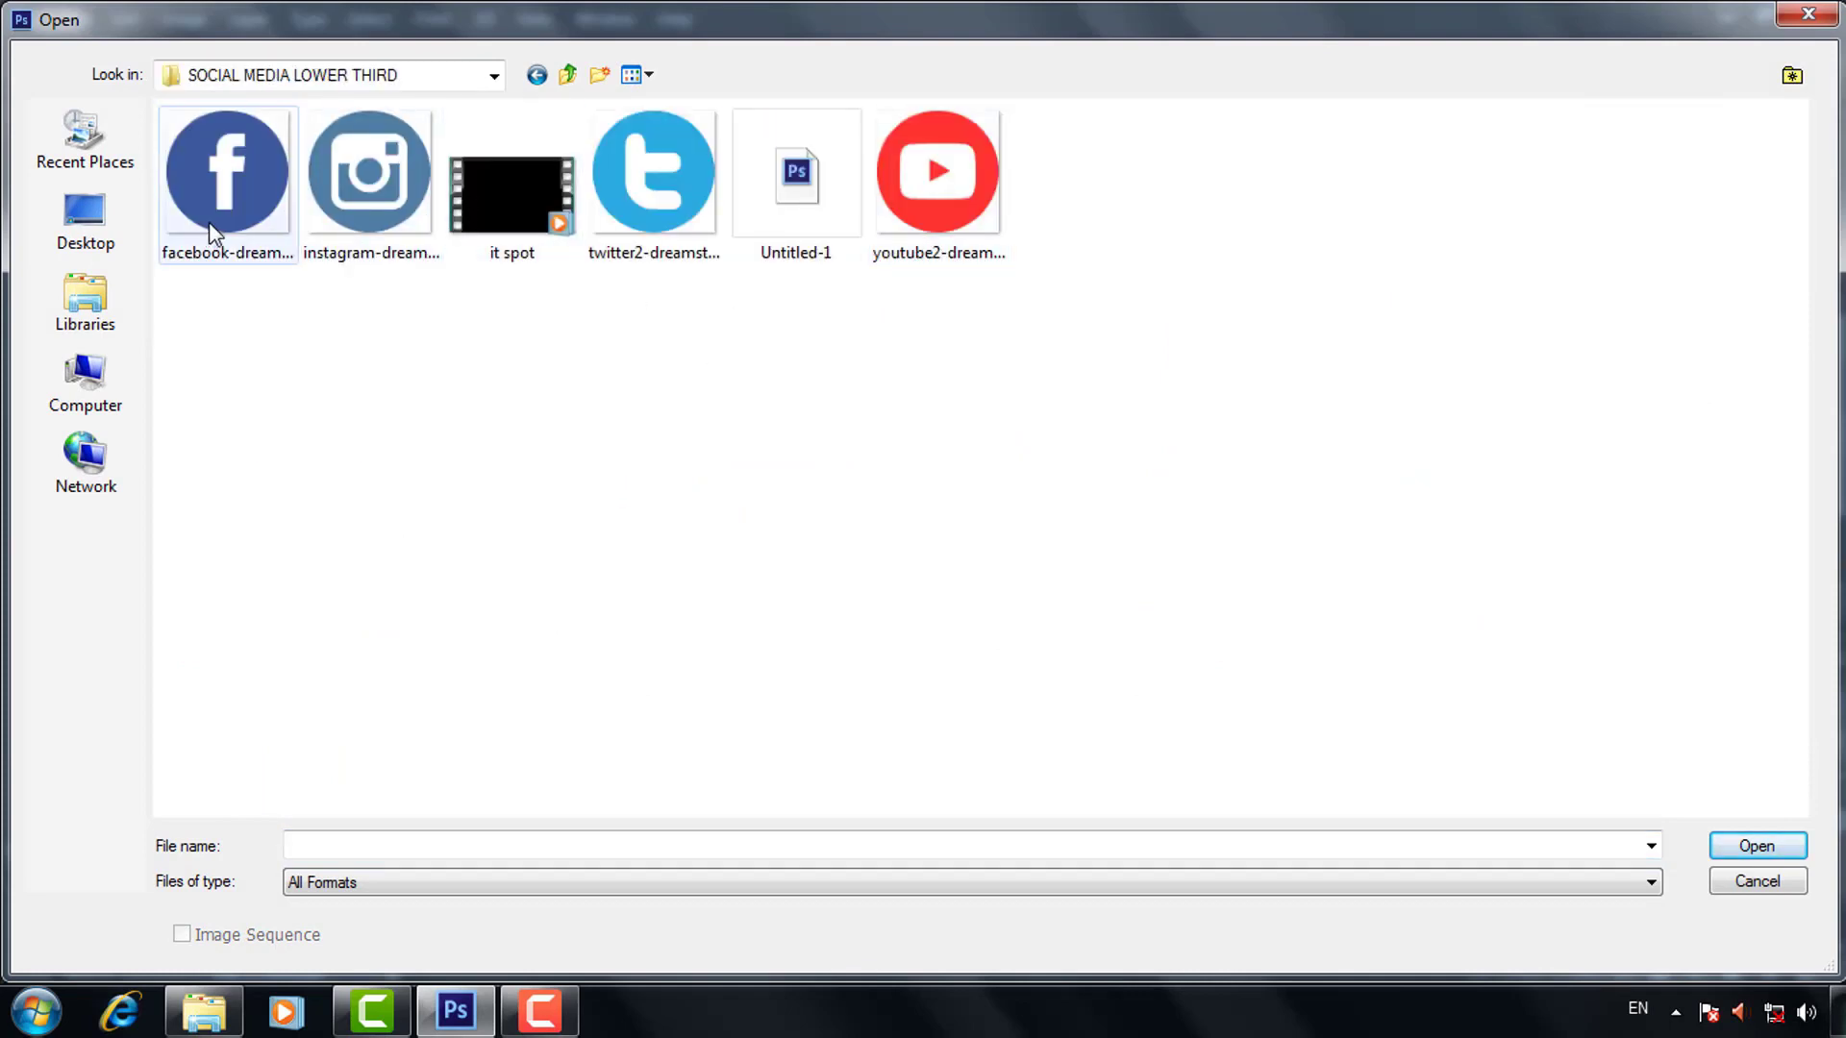
double_click(226, 240)
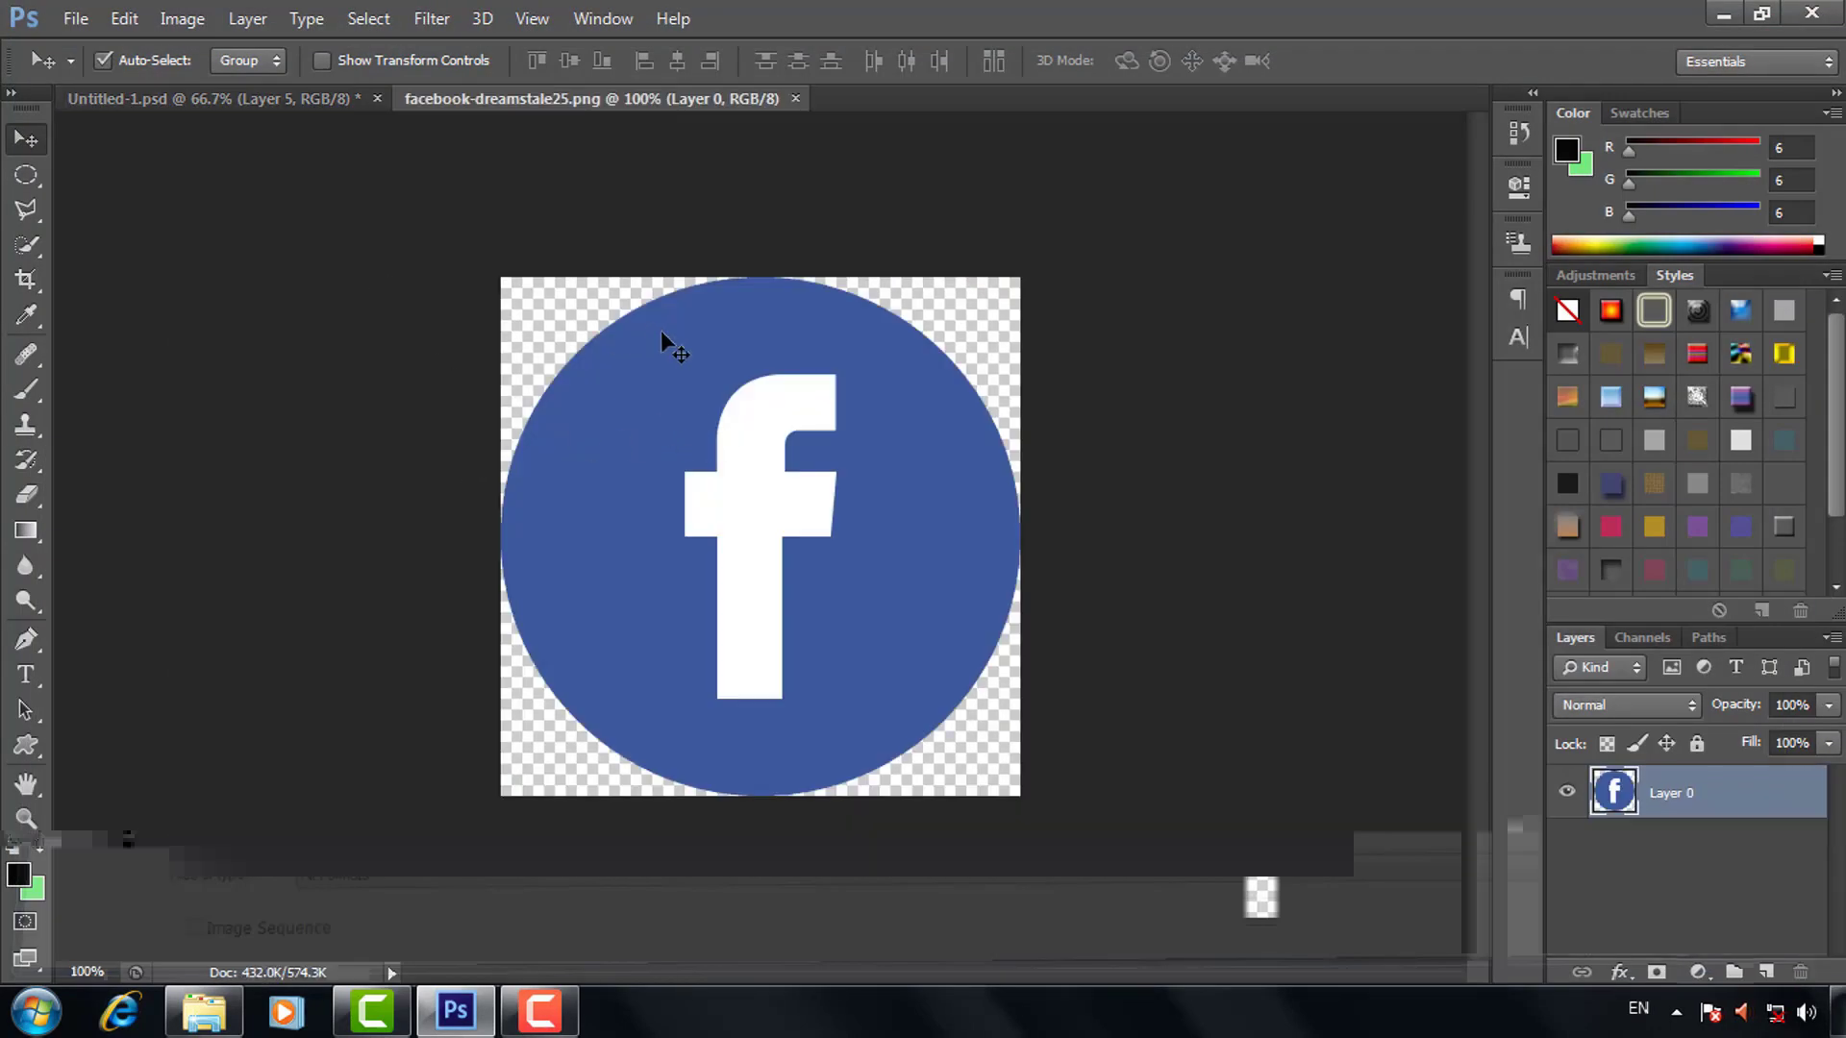
Drag the Facebook logo into Untitled-1, scale it to 65.10% and fit it in the left circle.
mouse_move(598, 344)
left_mouse_down()
mouse_move(648, 357)
mouse_move(288, 101)
mouse_move(315, 233)
left_mouse_up()
left_click_drag(352, 560, 381, 560)
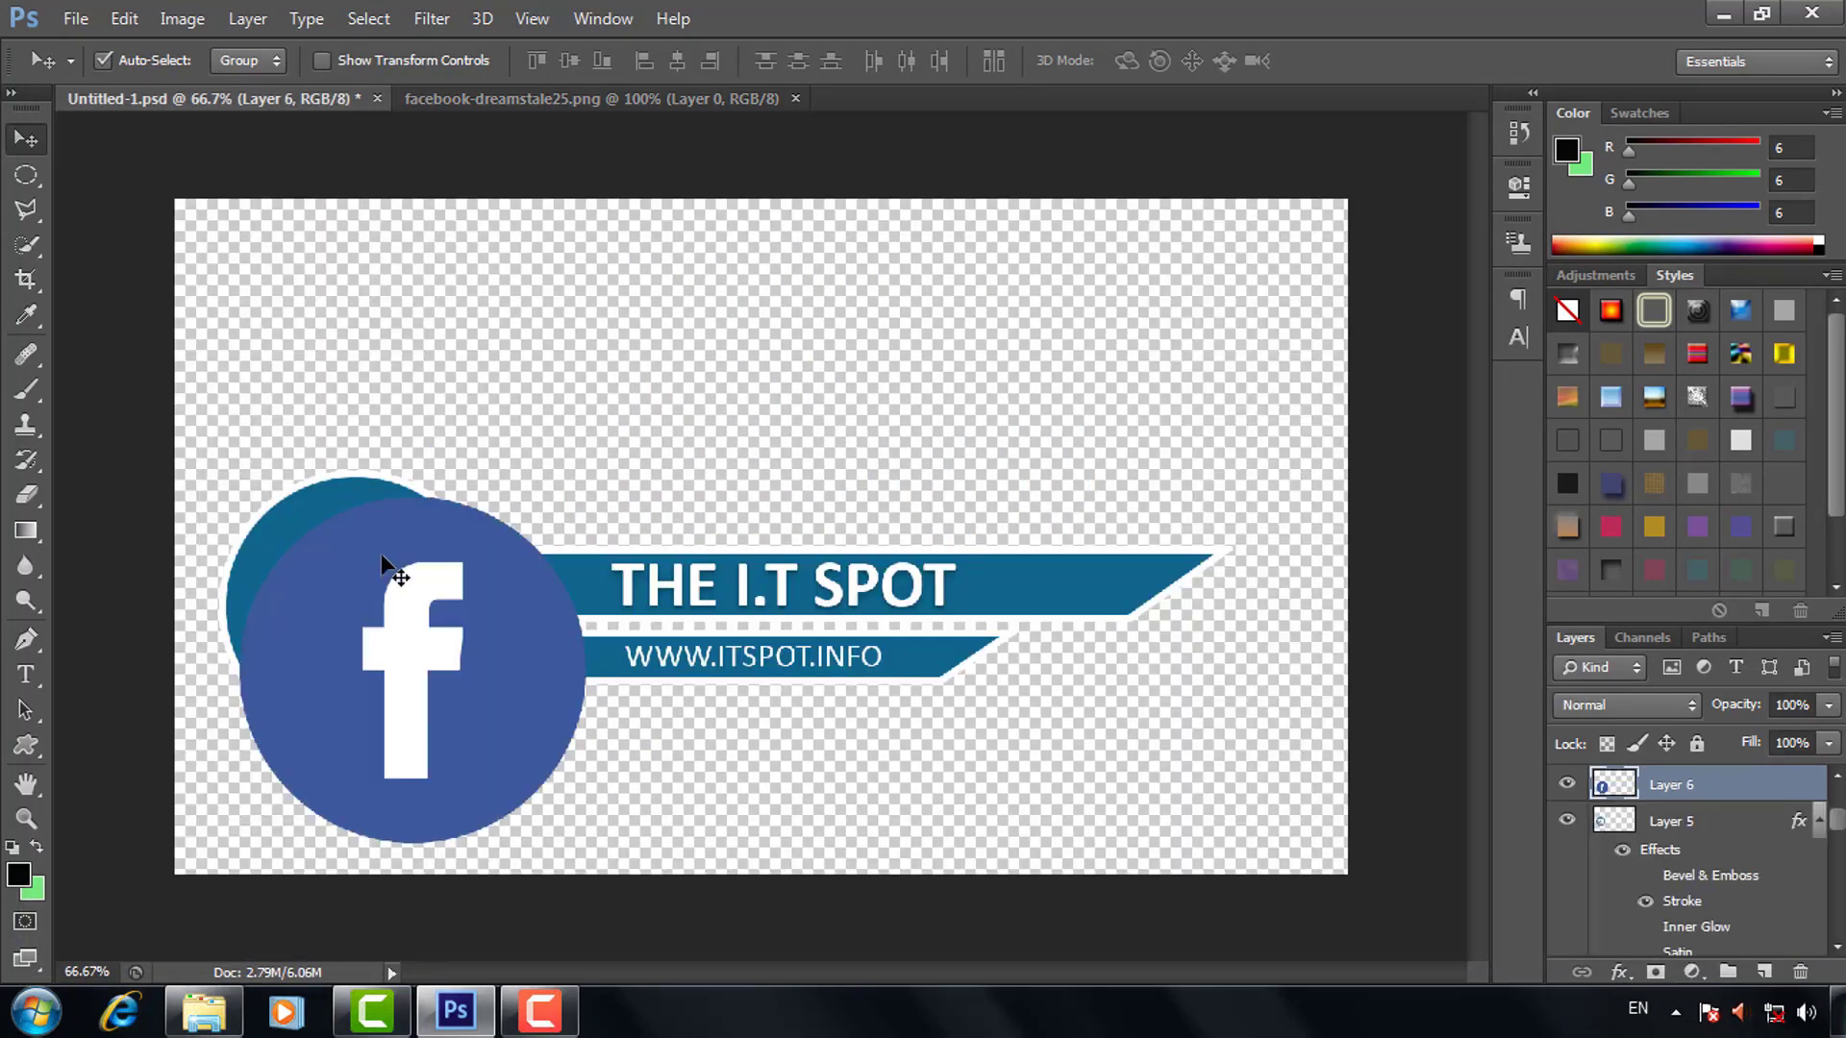
key("ctrl+t")
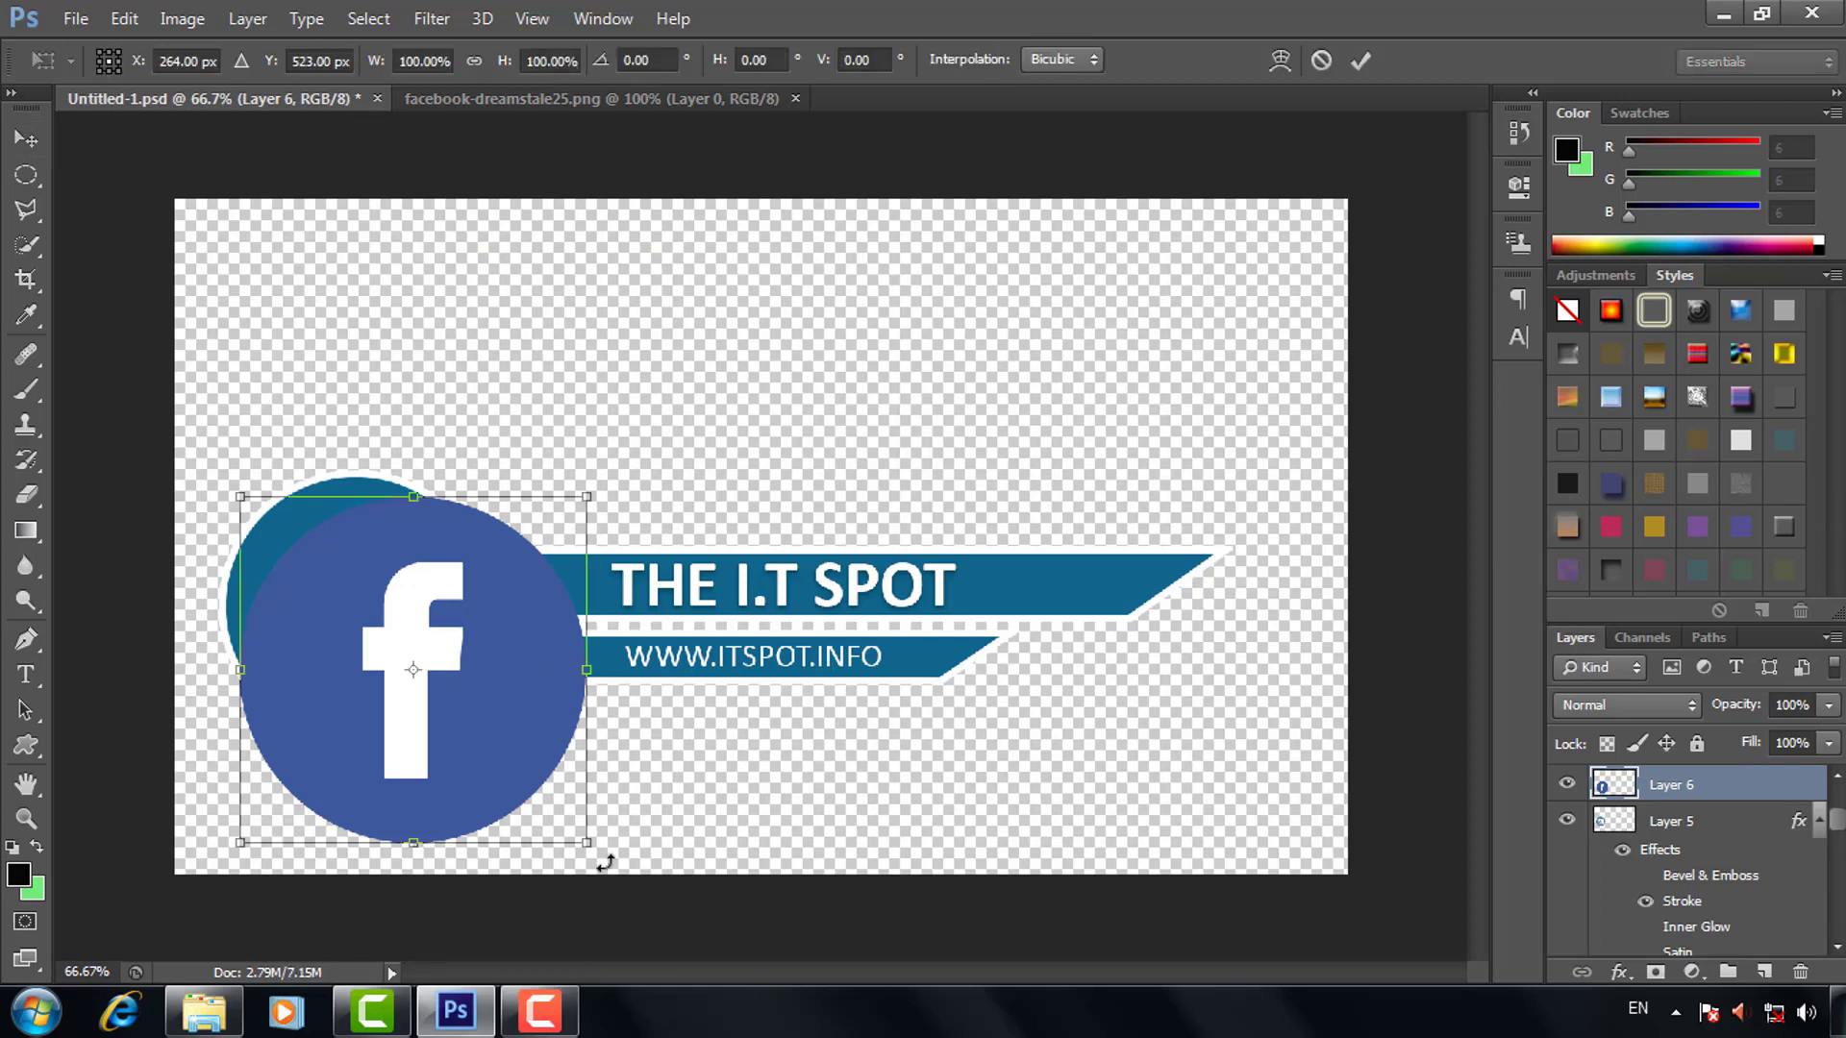
left_click_drag(588, 844, 481, 721)
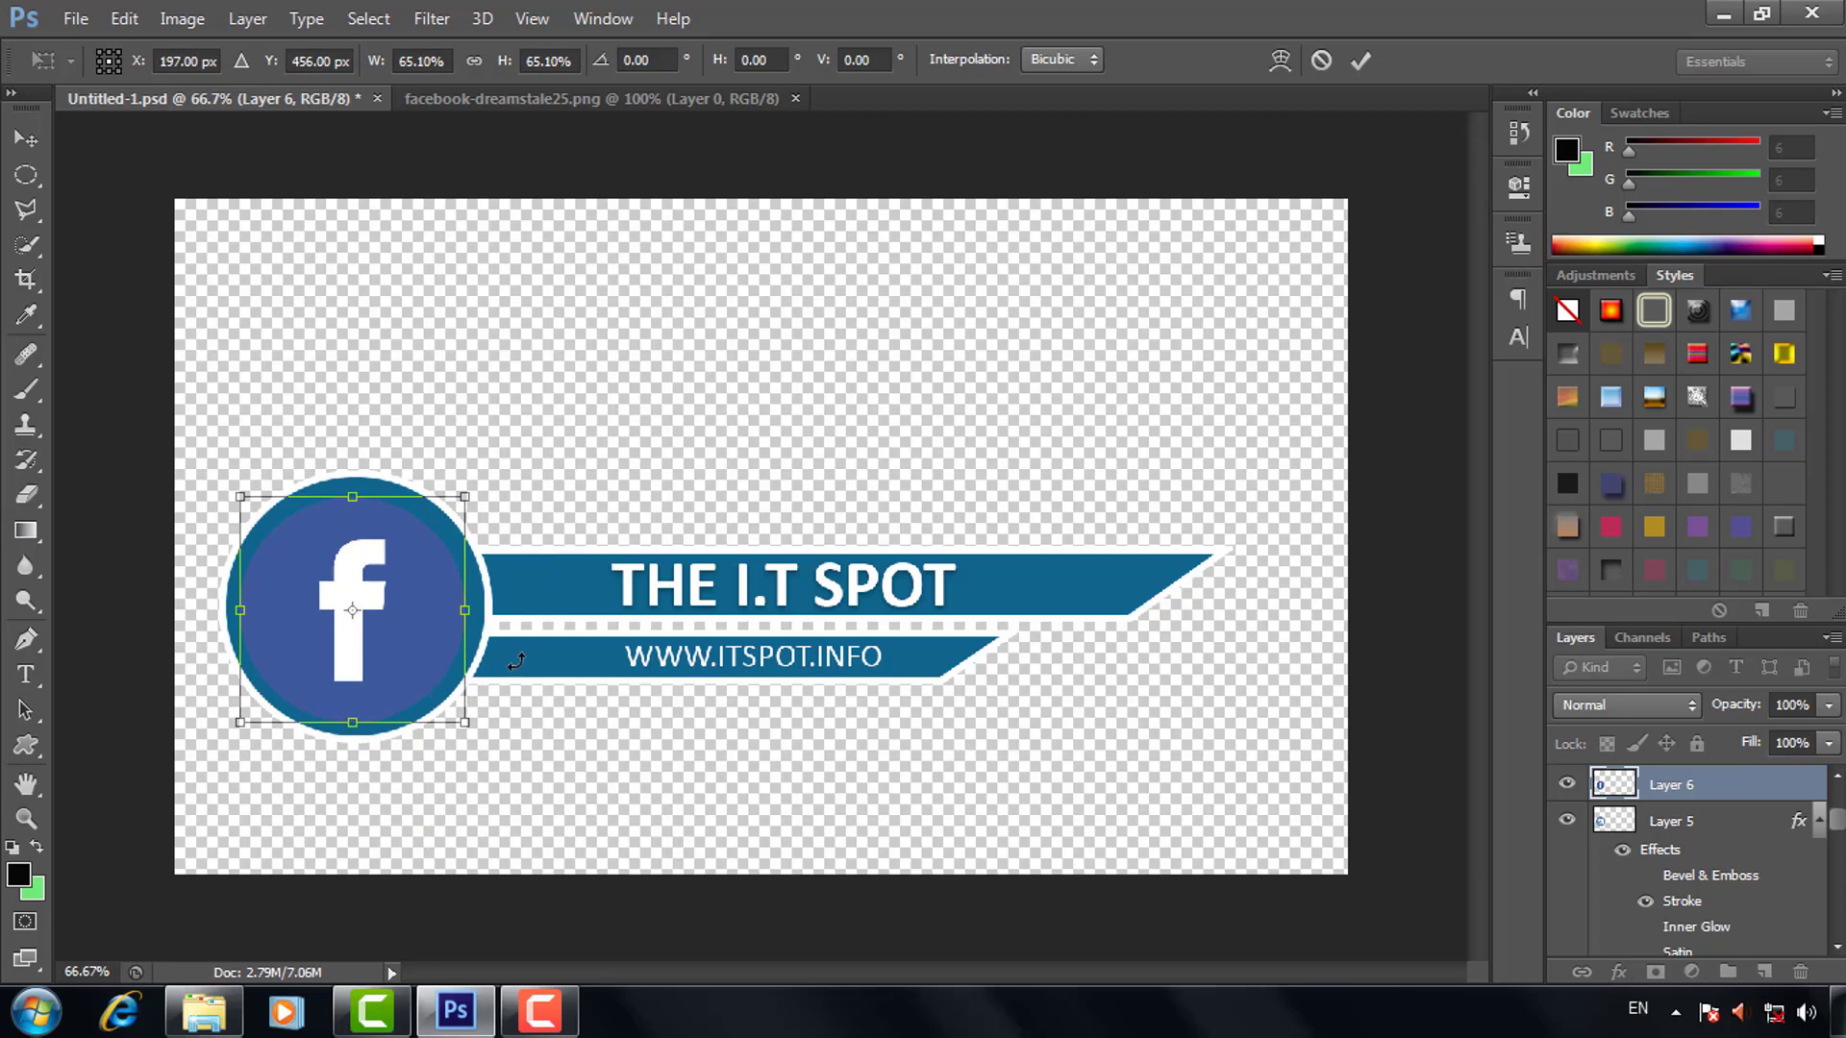
key("Right")
key("Right")
key("Up")
key("Up")
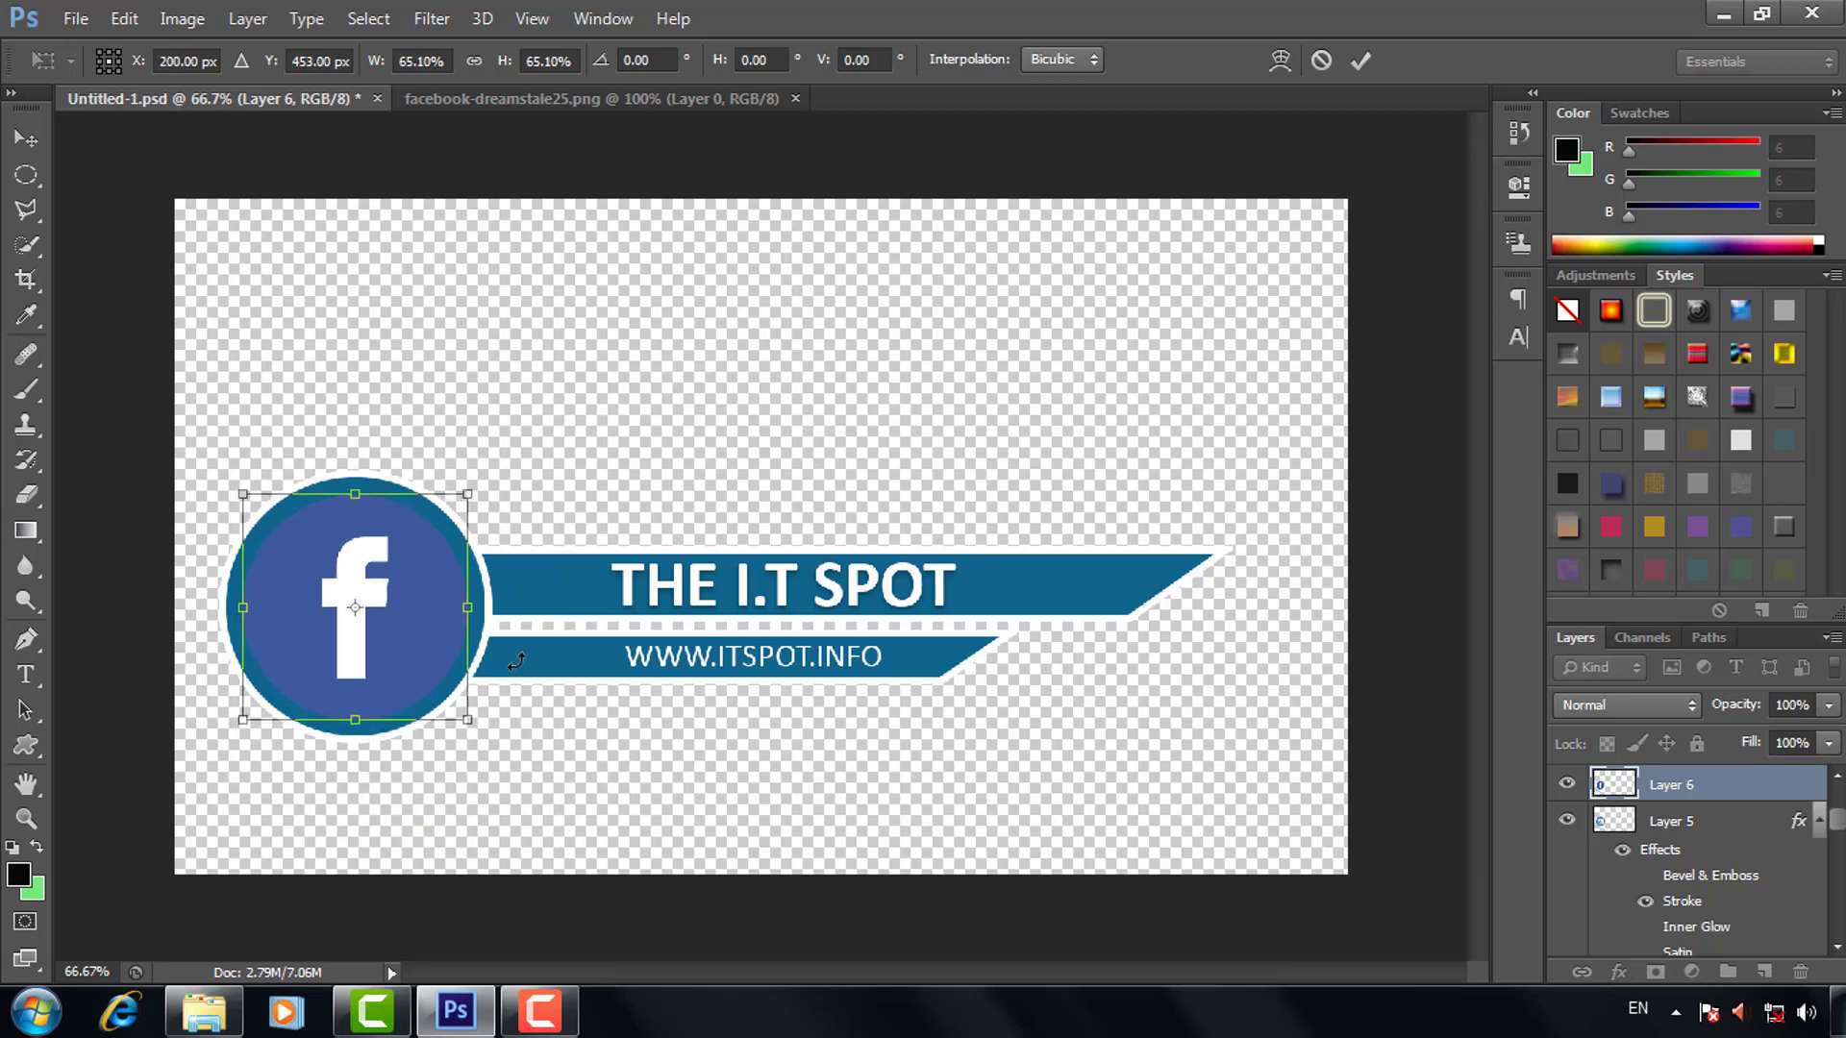
key("Up")
key("Up")
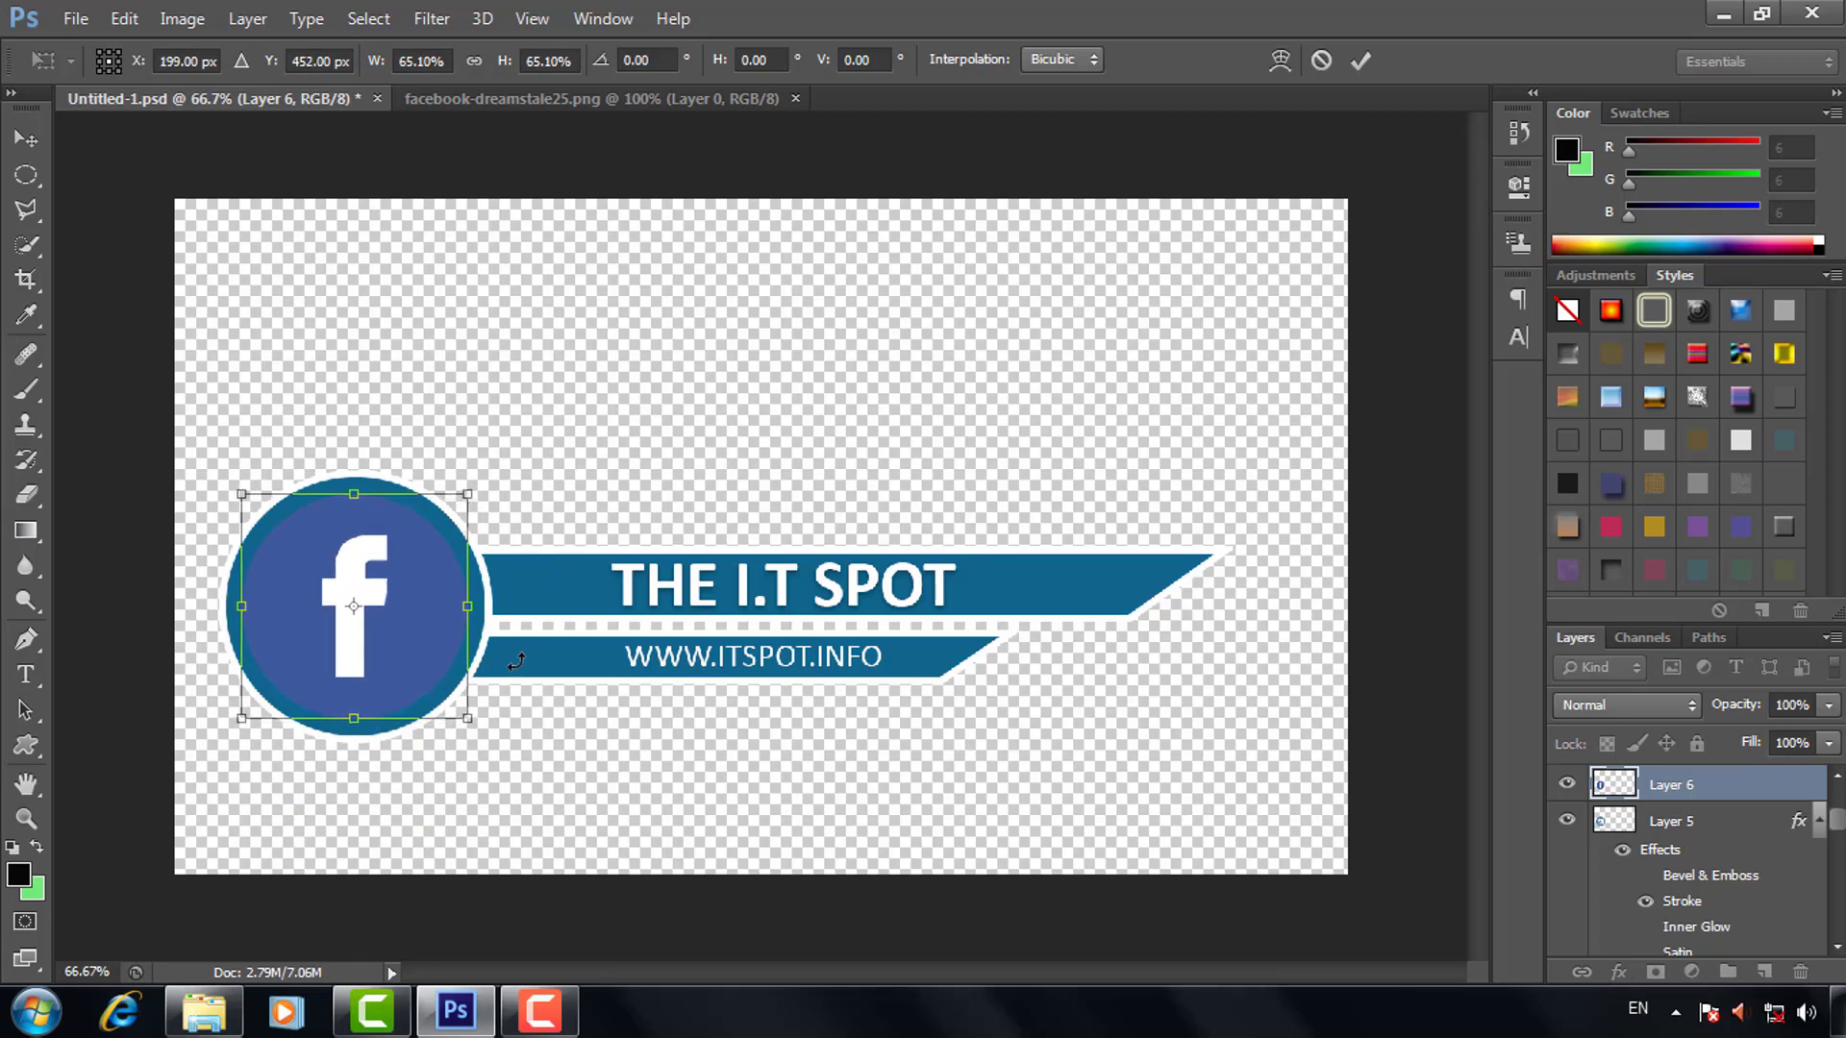
left_click(40, 144)
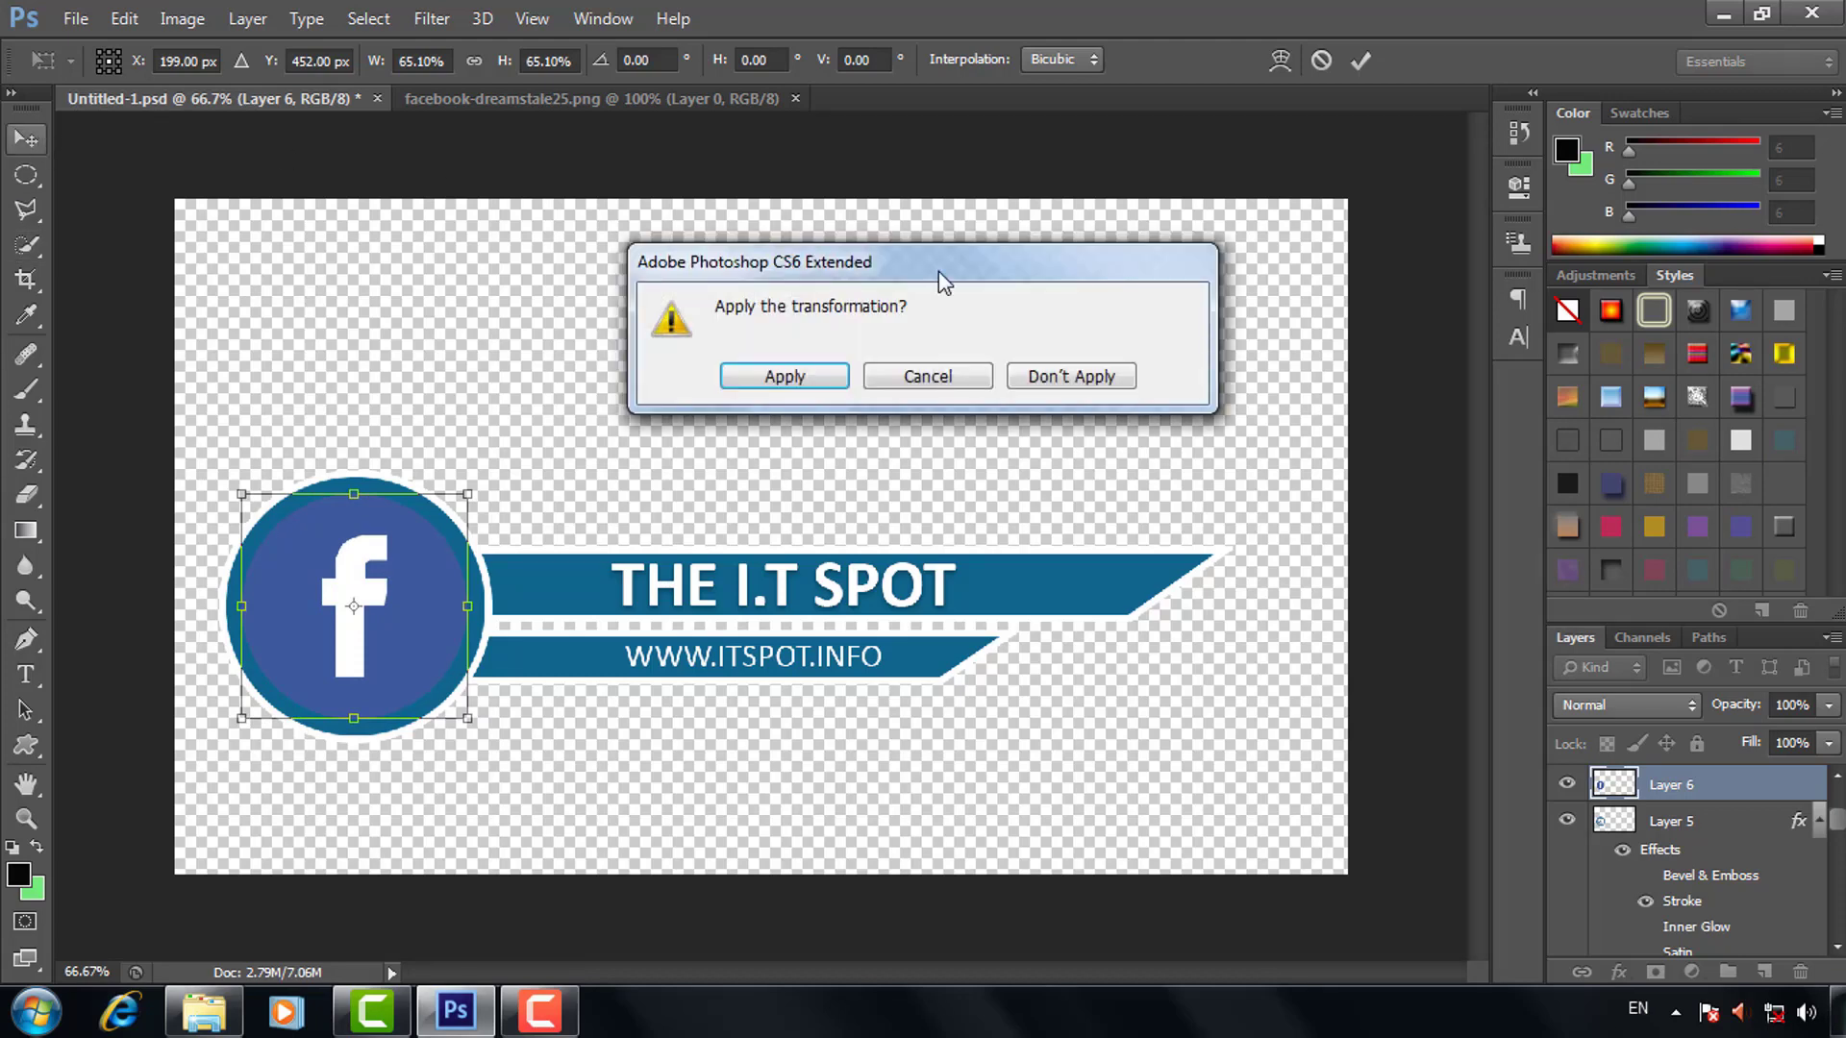
left_click(785, 376)
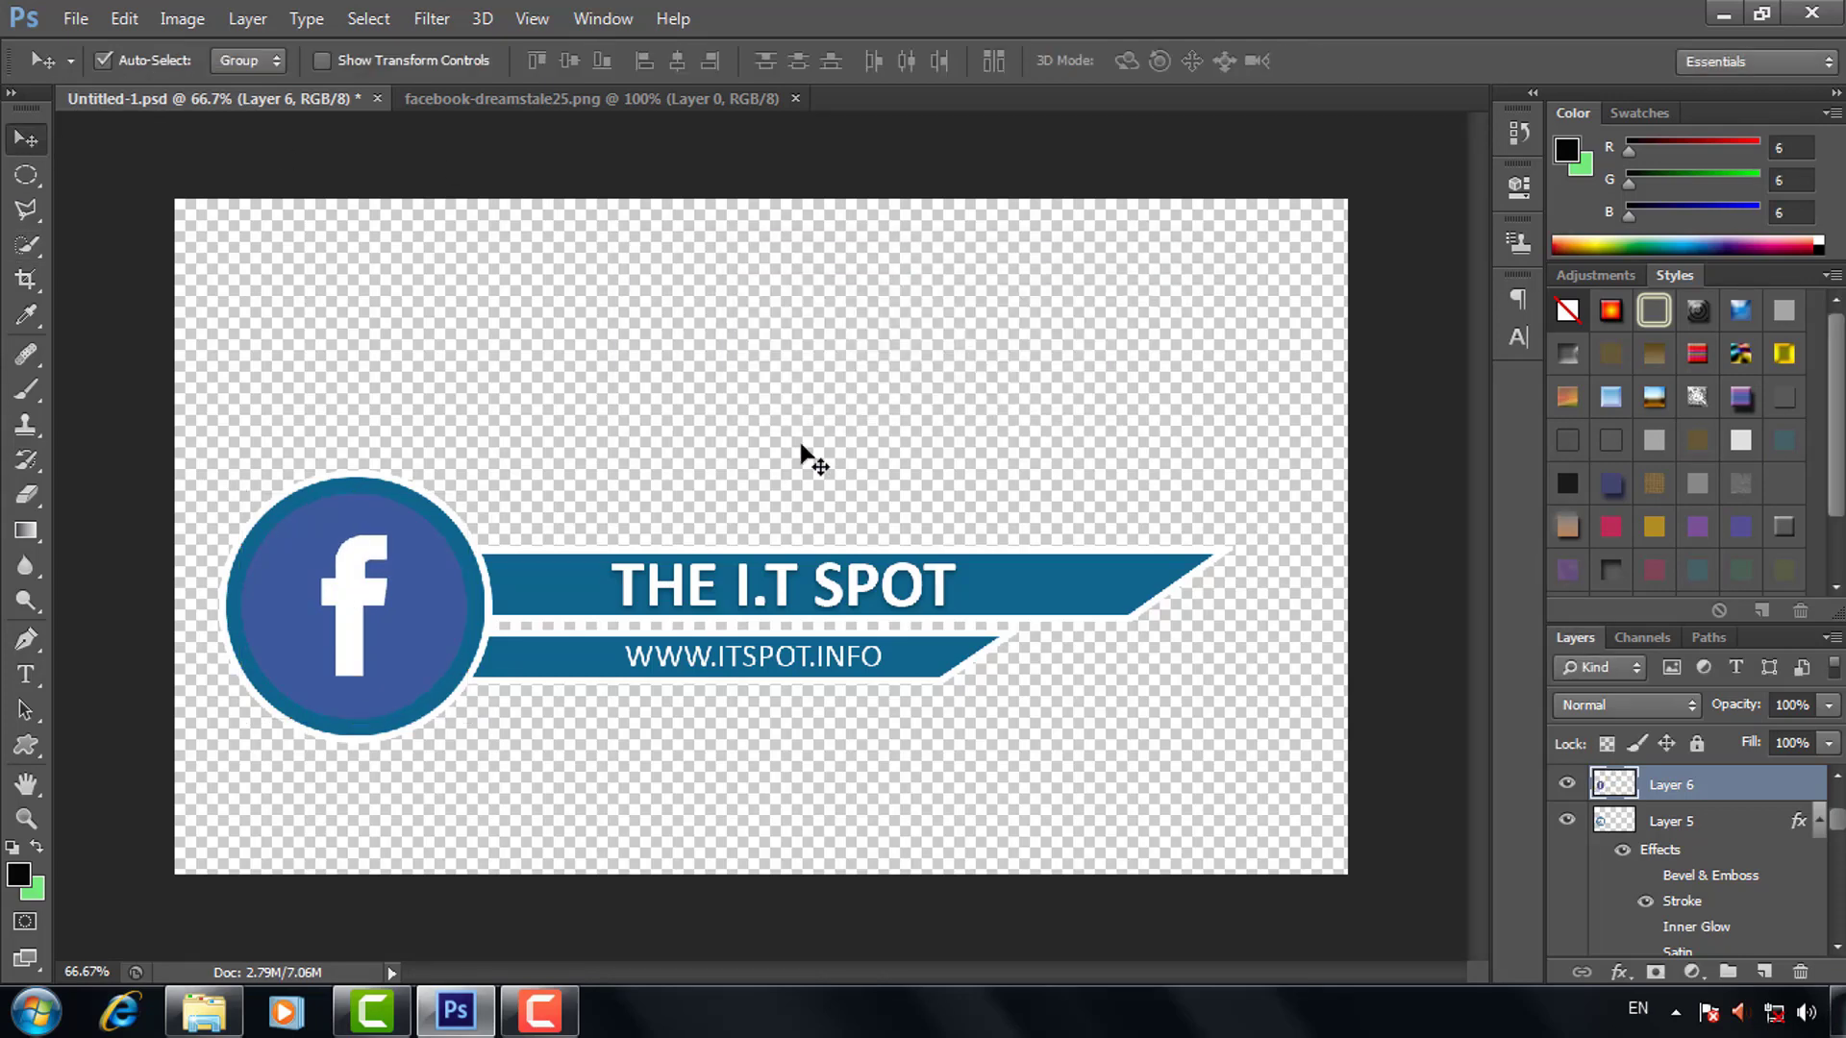
Reselect the Facebook logo layer and nudge it with the arrow keys to centre it in the circle.
left_click(565, 575)
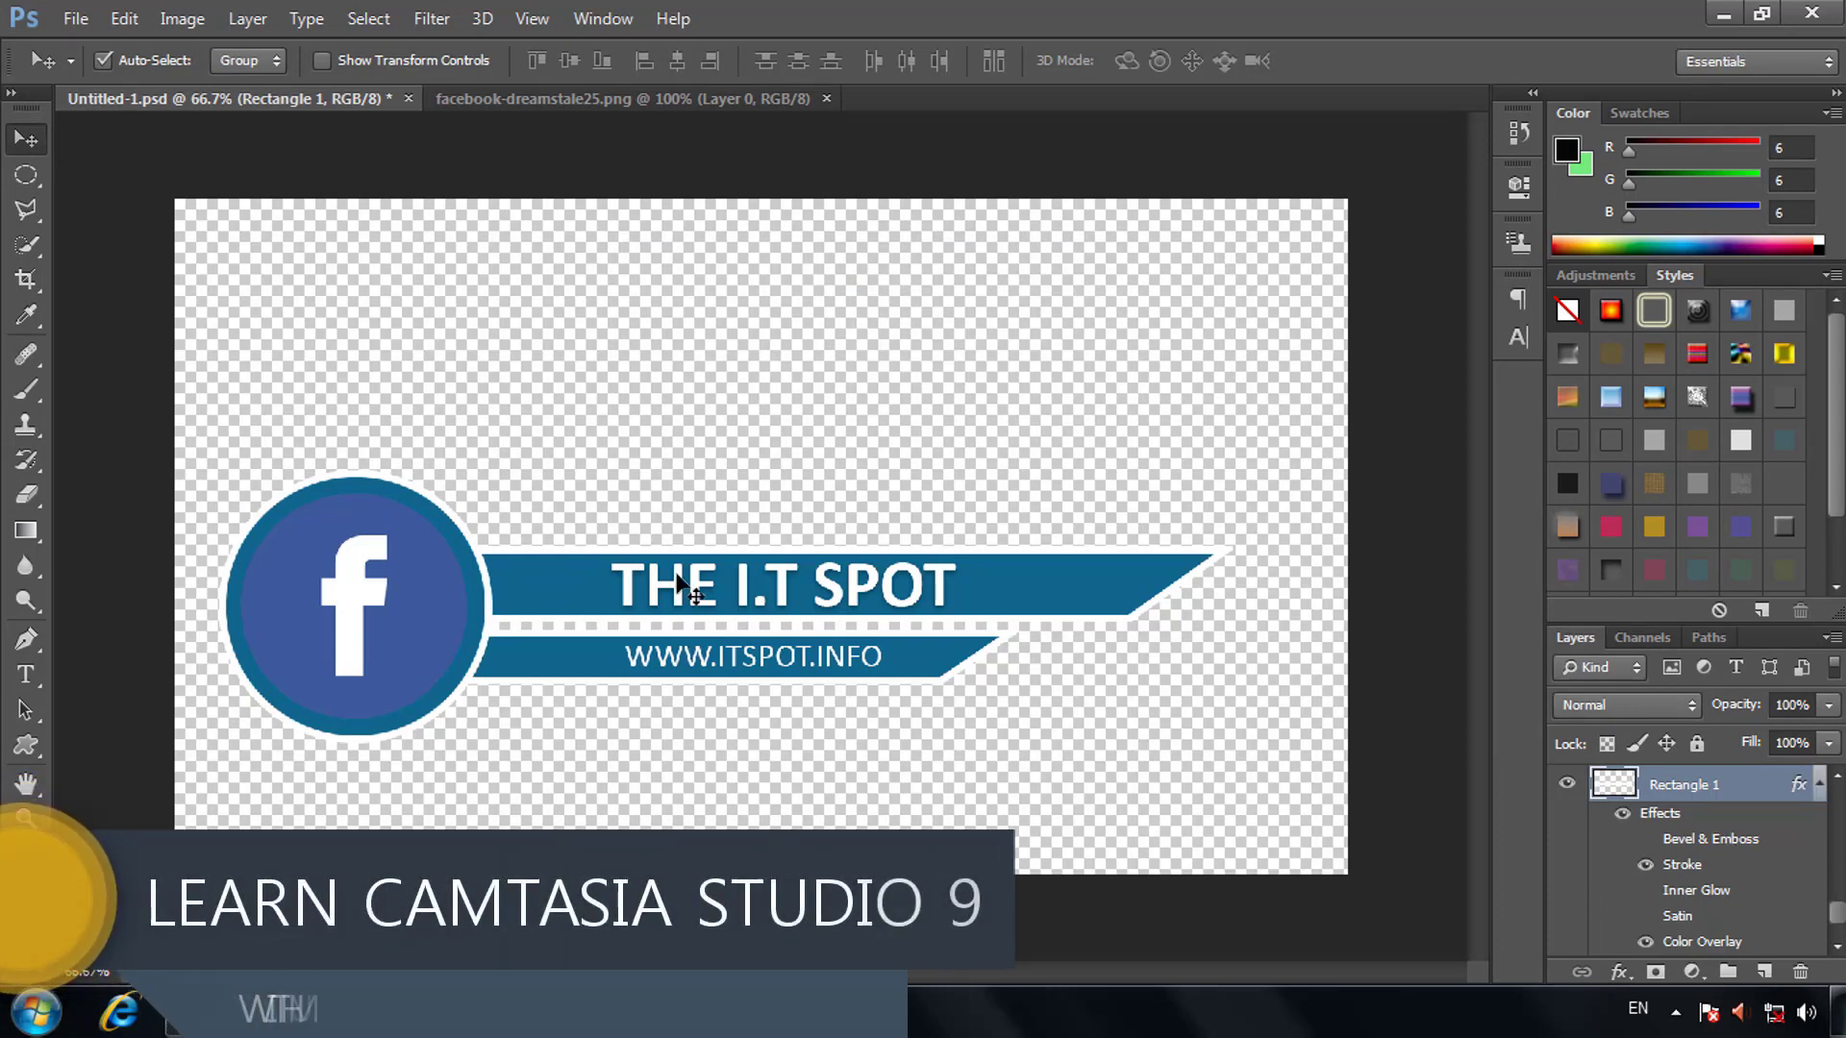
left_click(435, 604)
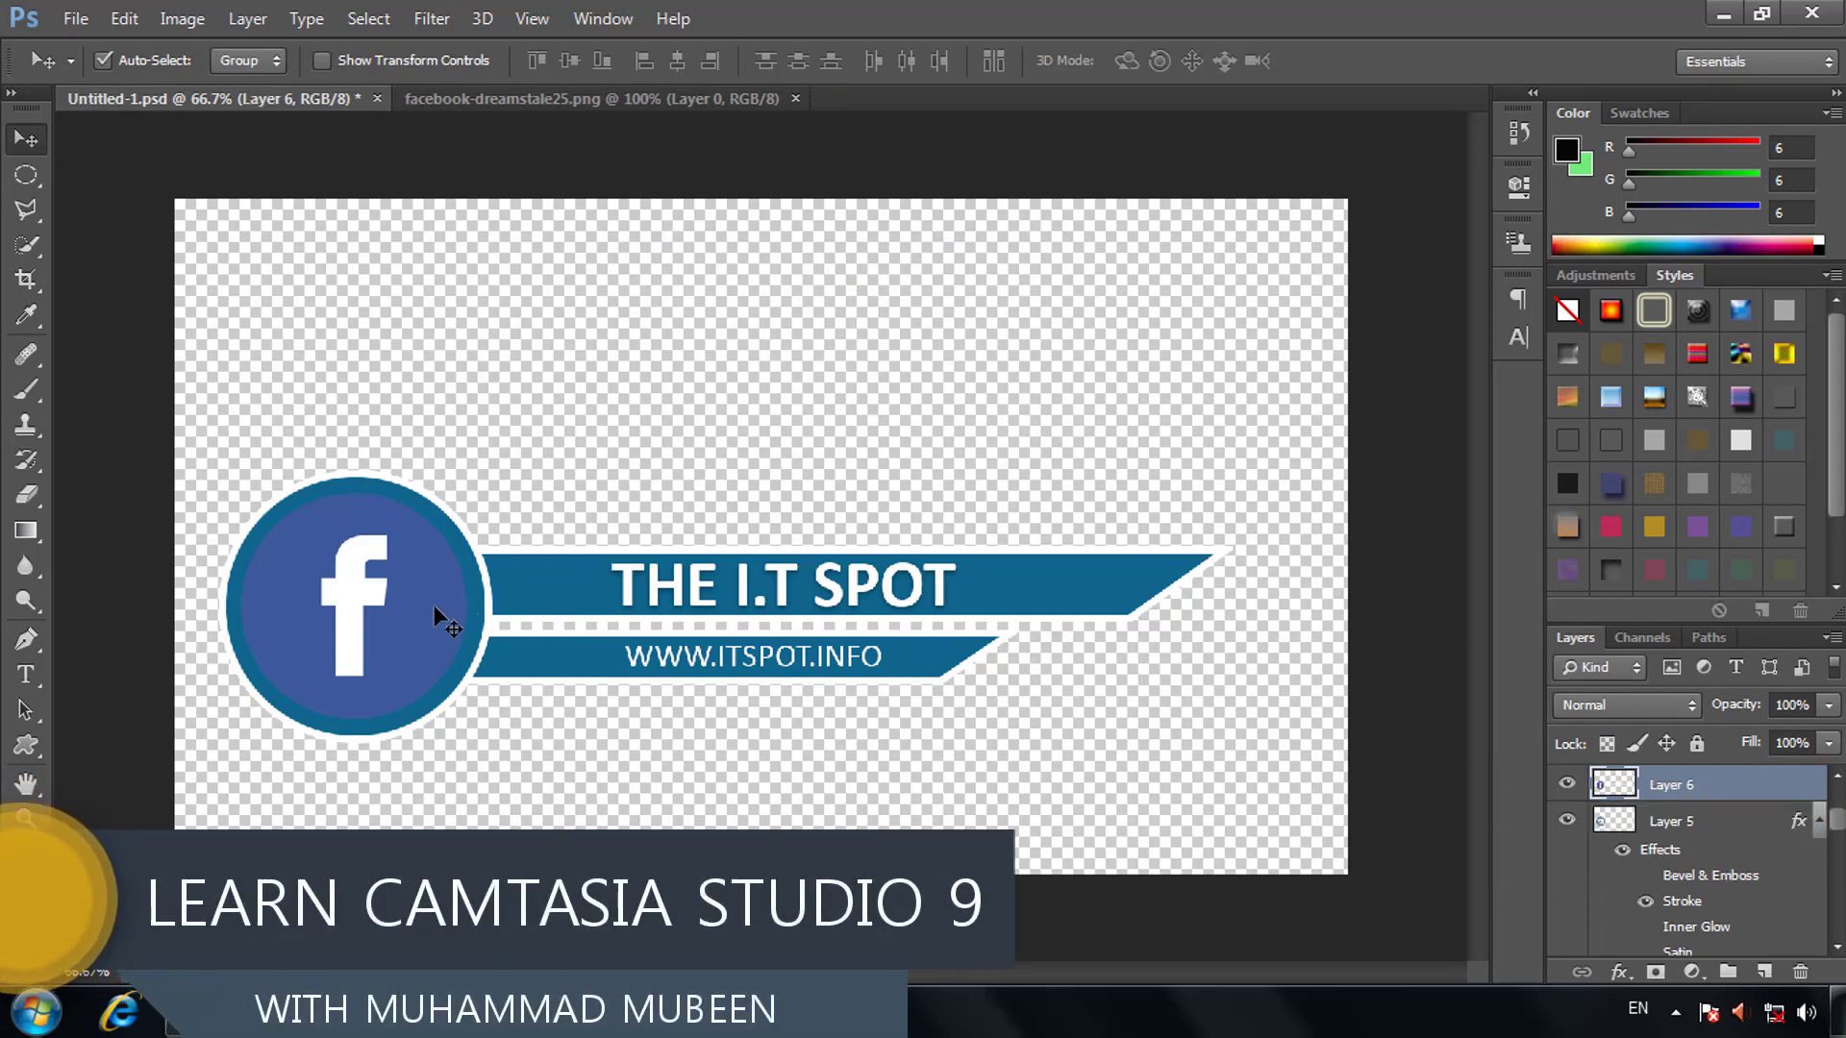
key("Right")
key("Right")
key("Right")
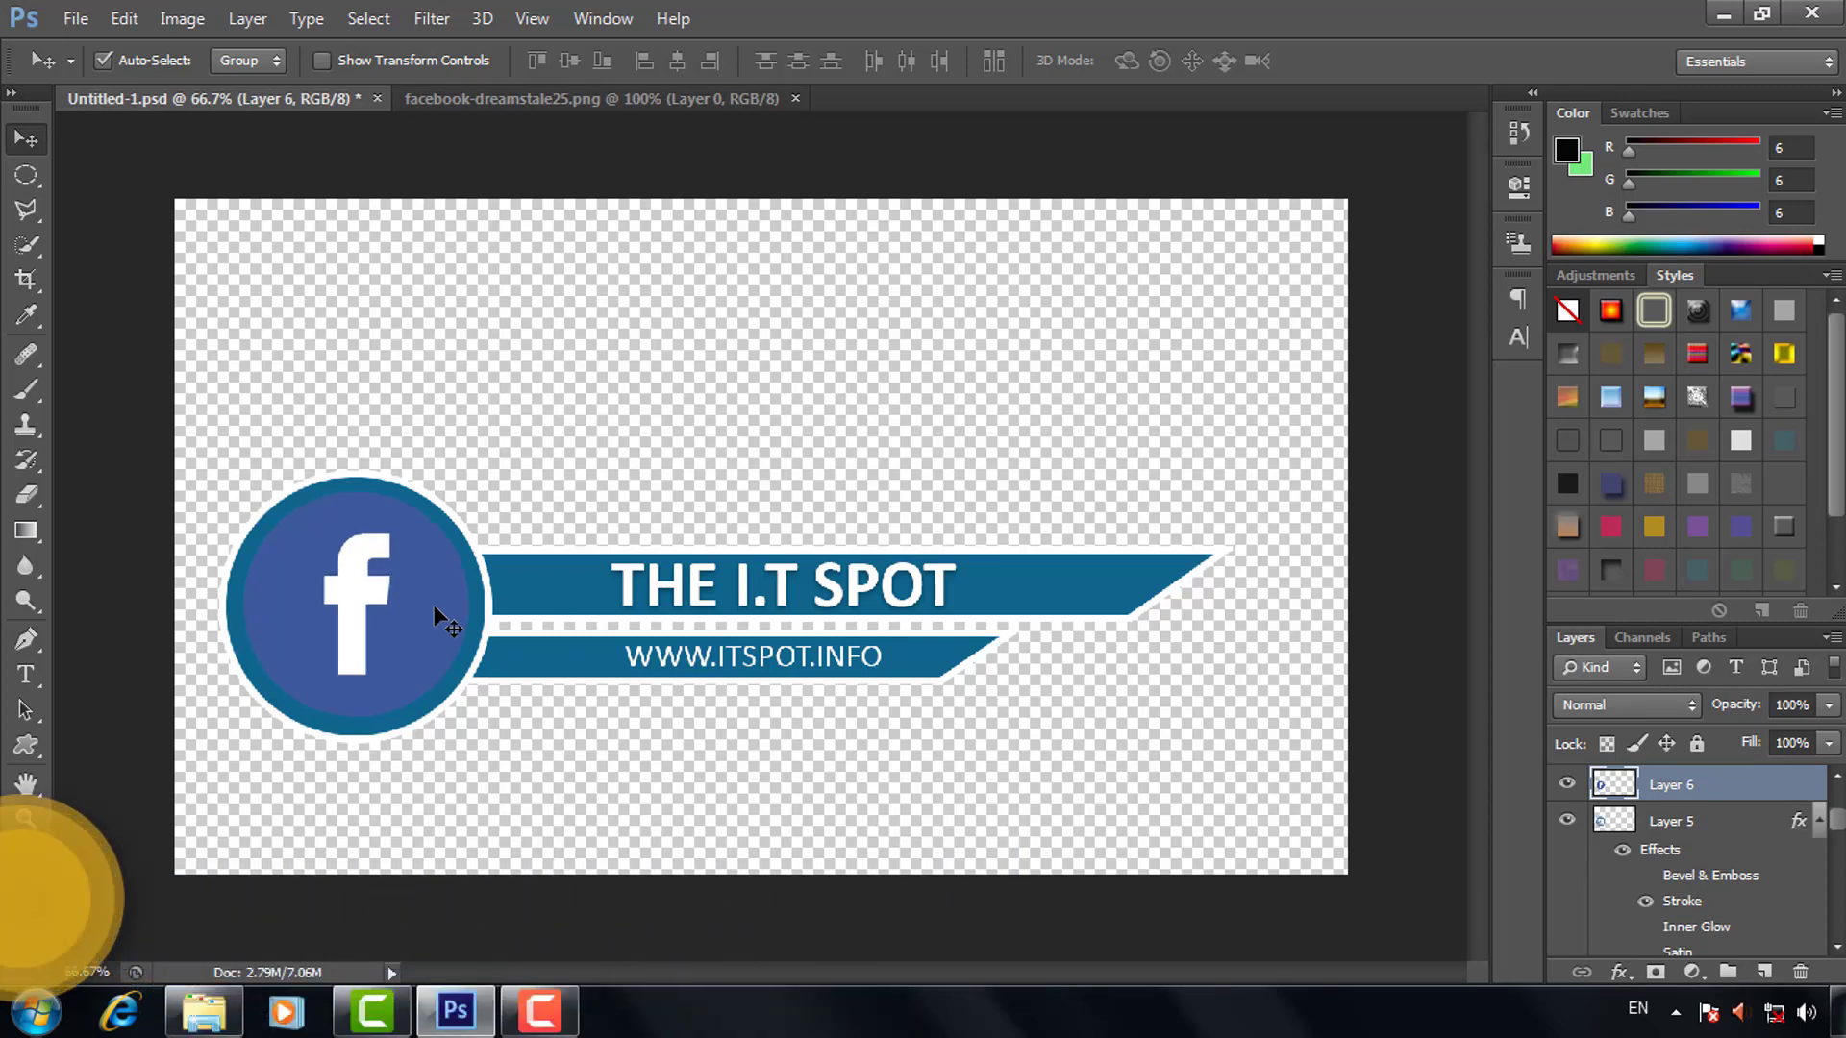
key("Left")
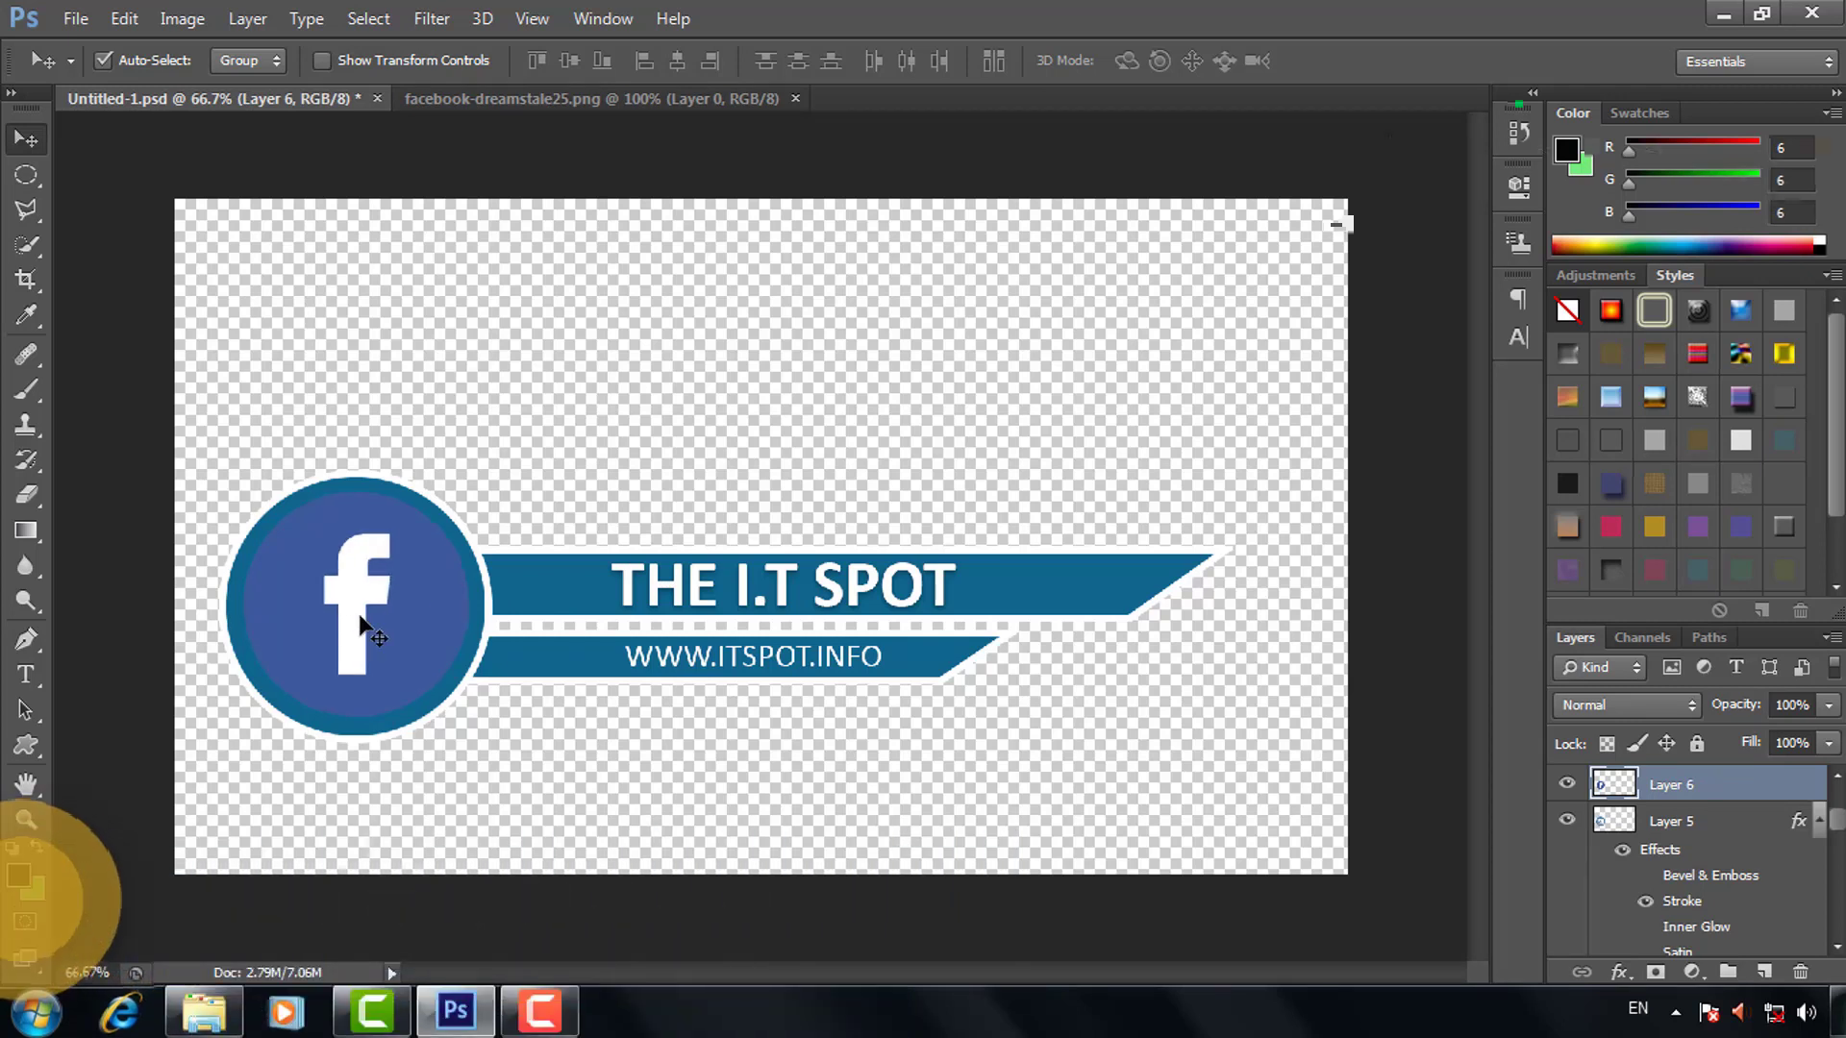
key("Left")
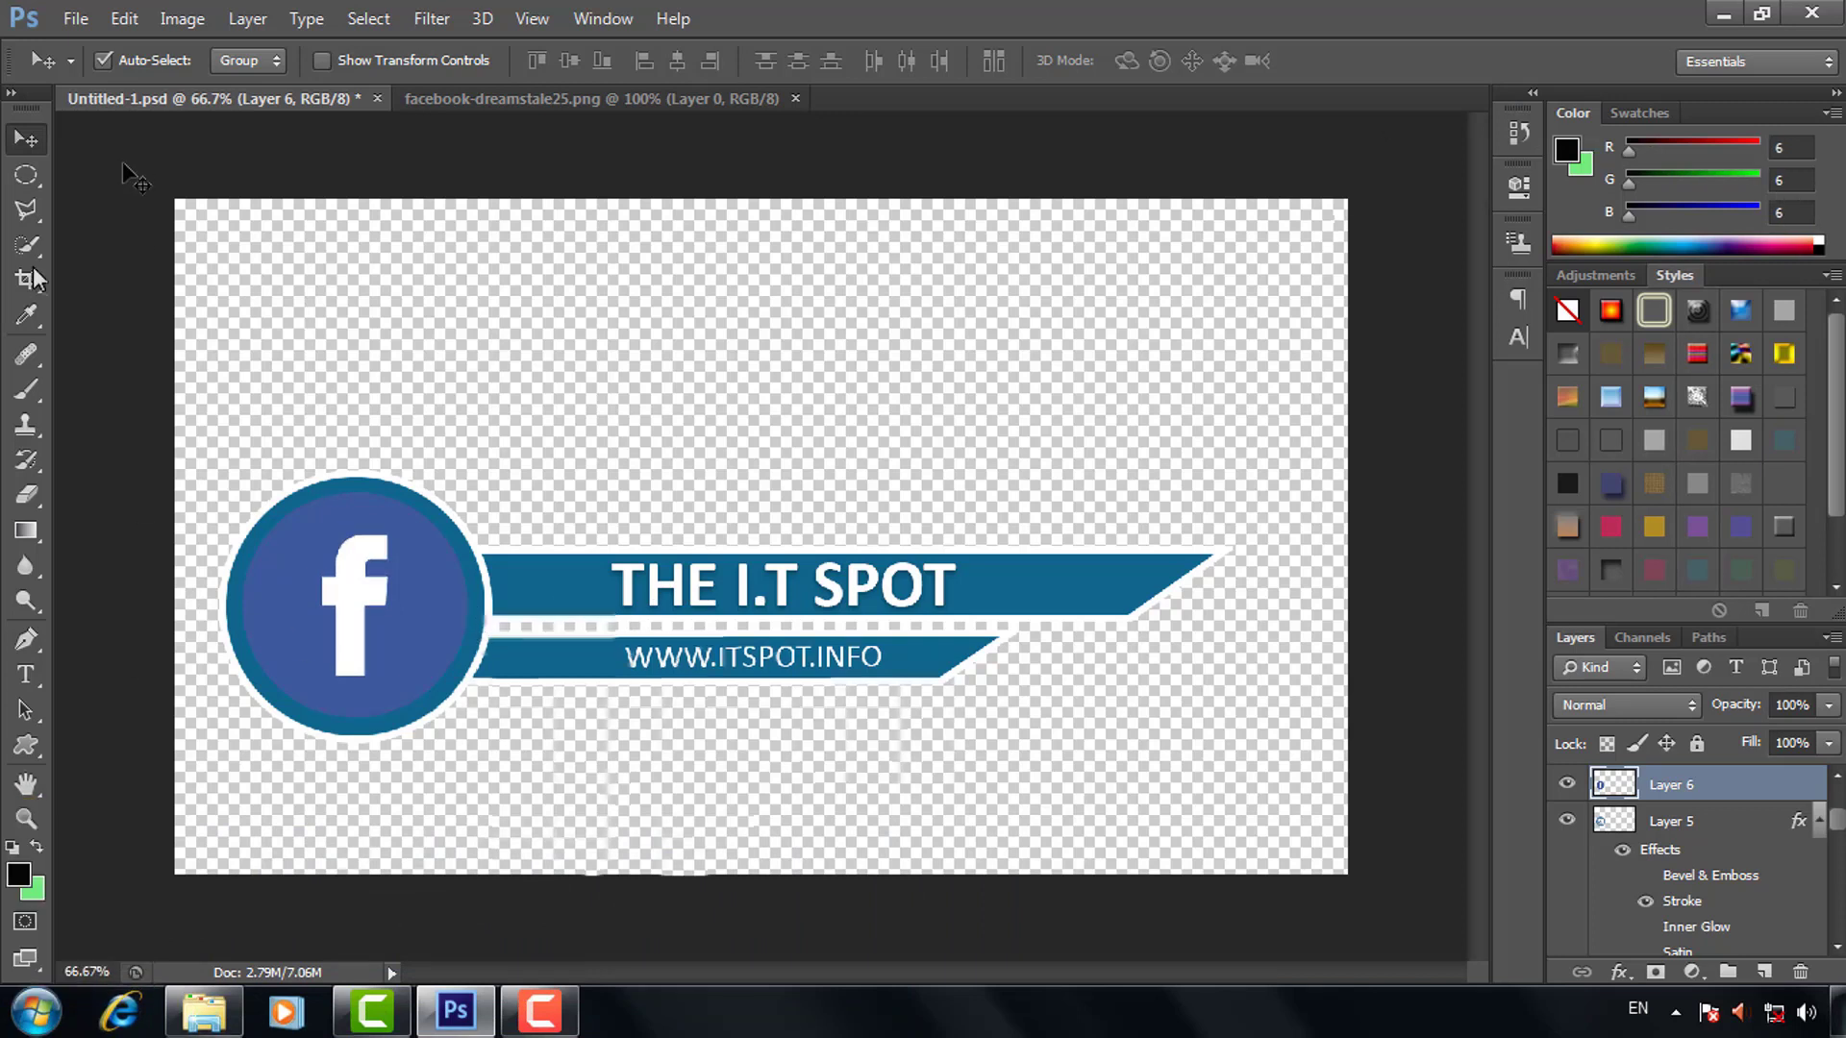
Sample the Facebook blue #3c5b9b as the foreground colour and copy its hex code.
left_click(26, 315)
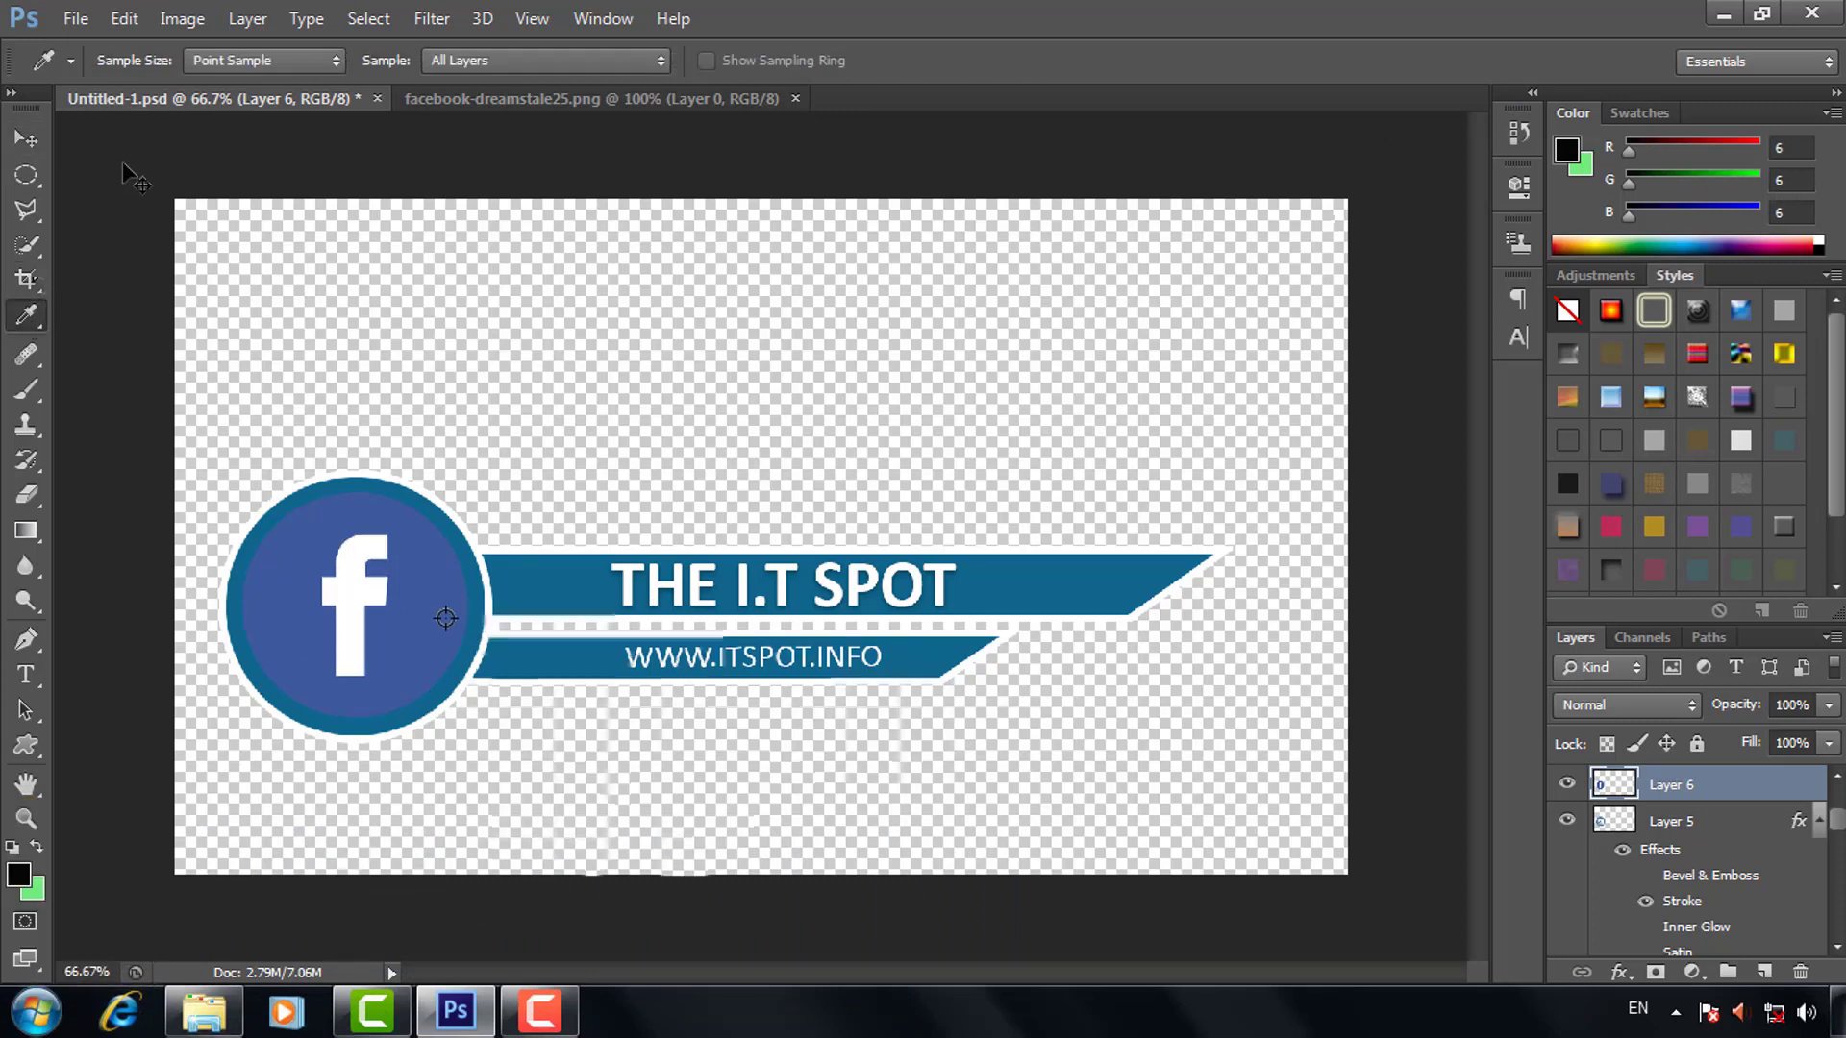
left_click(441, 616)
left_click(19, 874)
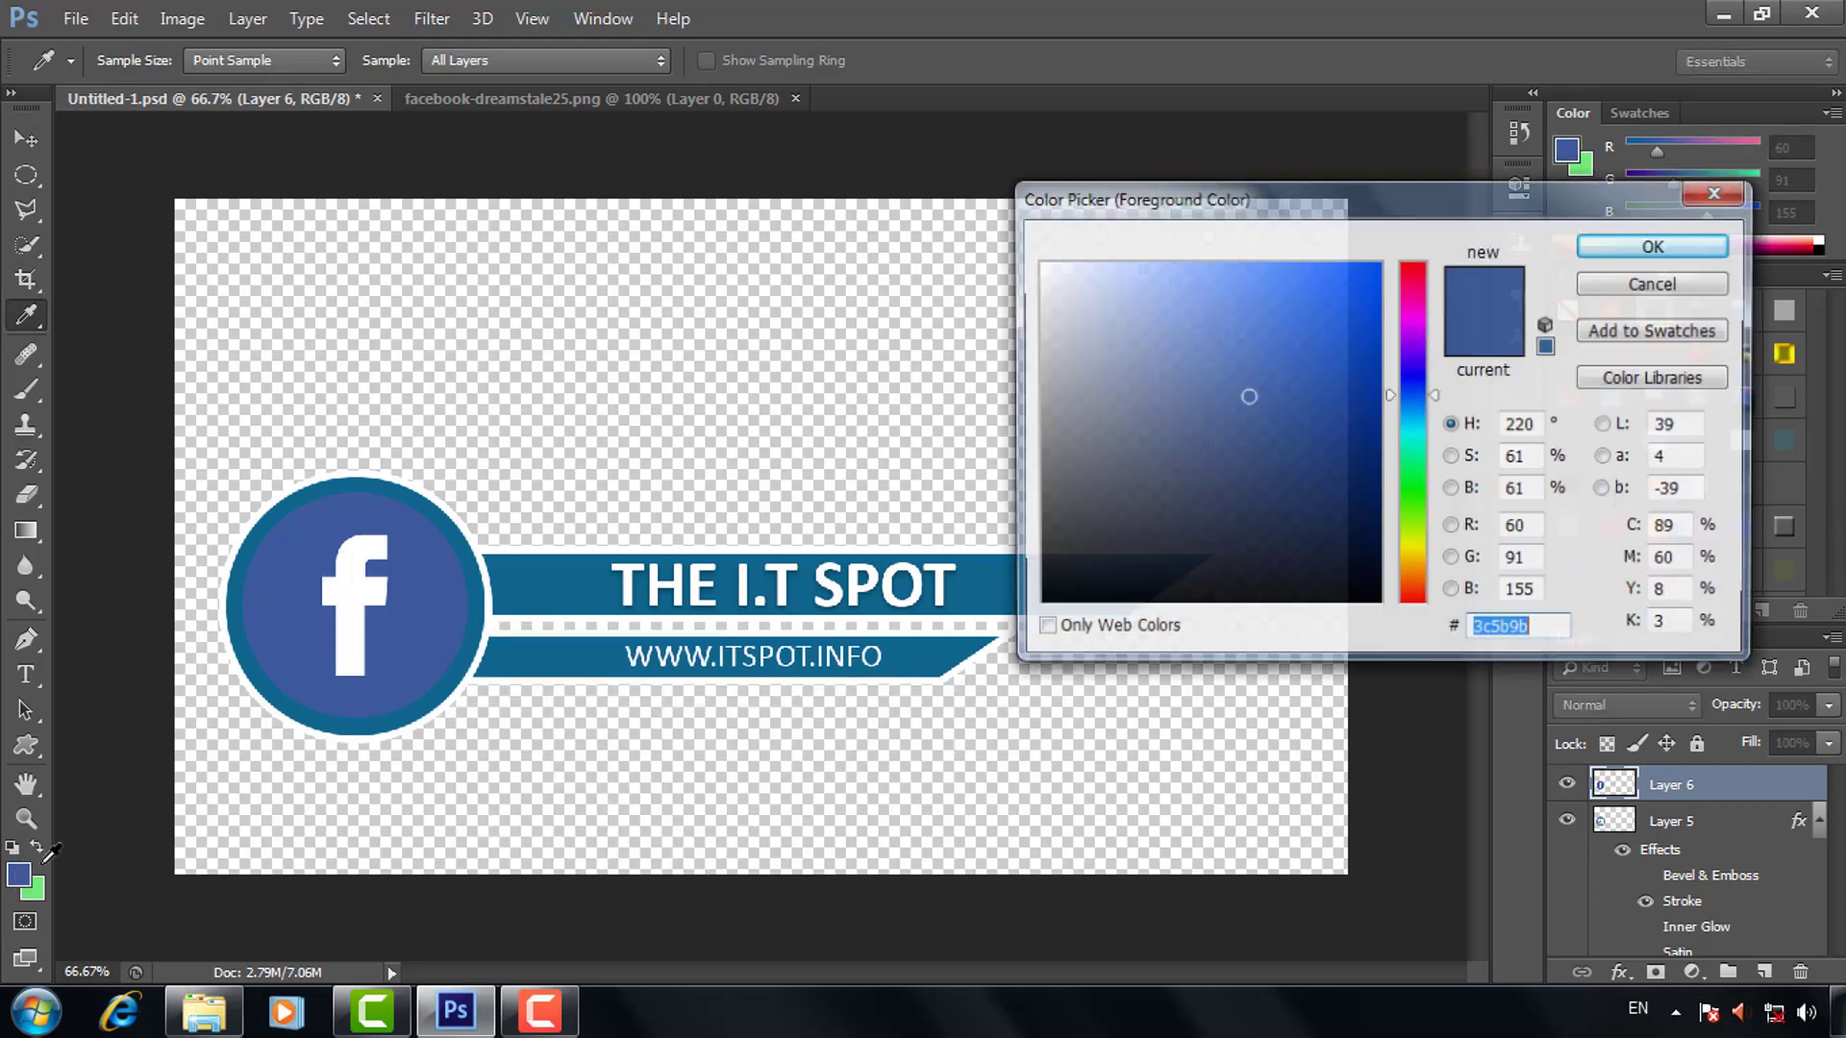
double_click(1491, 630)
right_click(1491, 634)
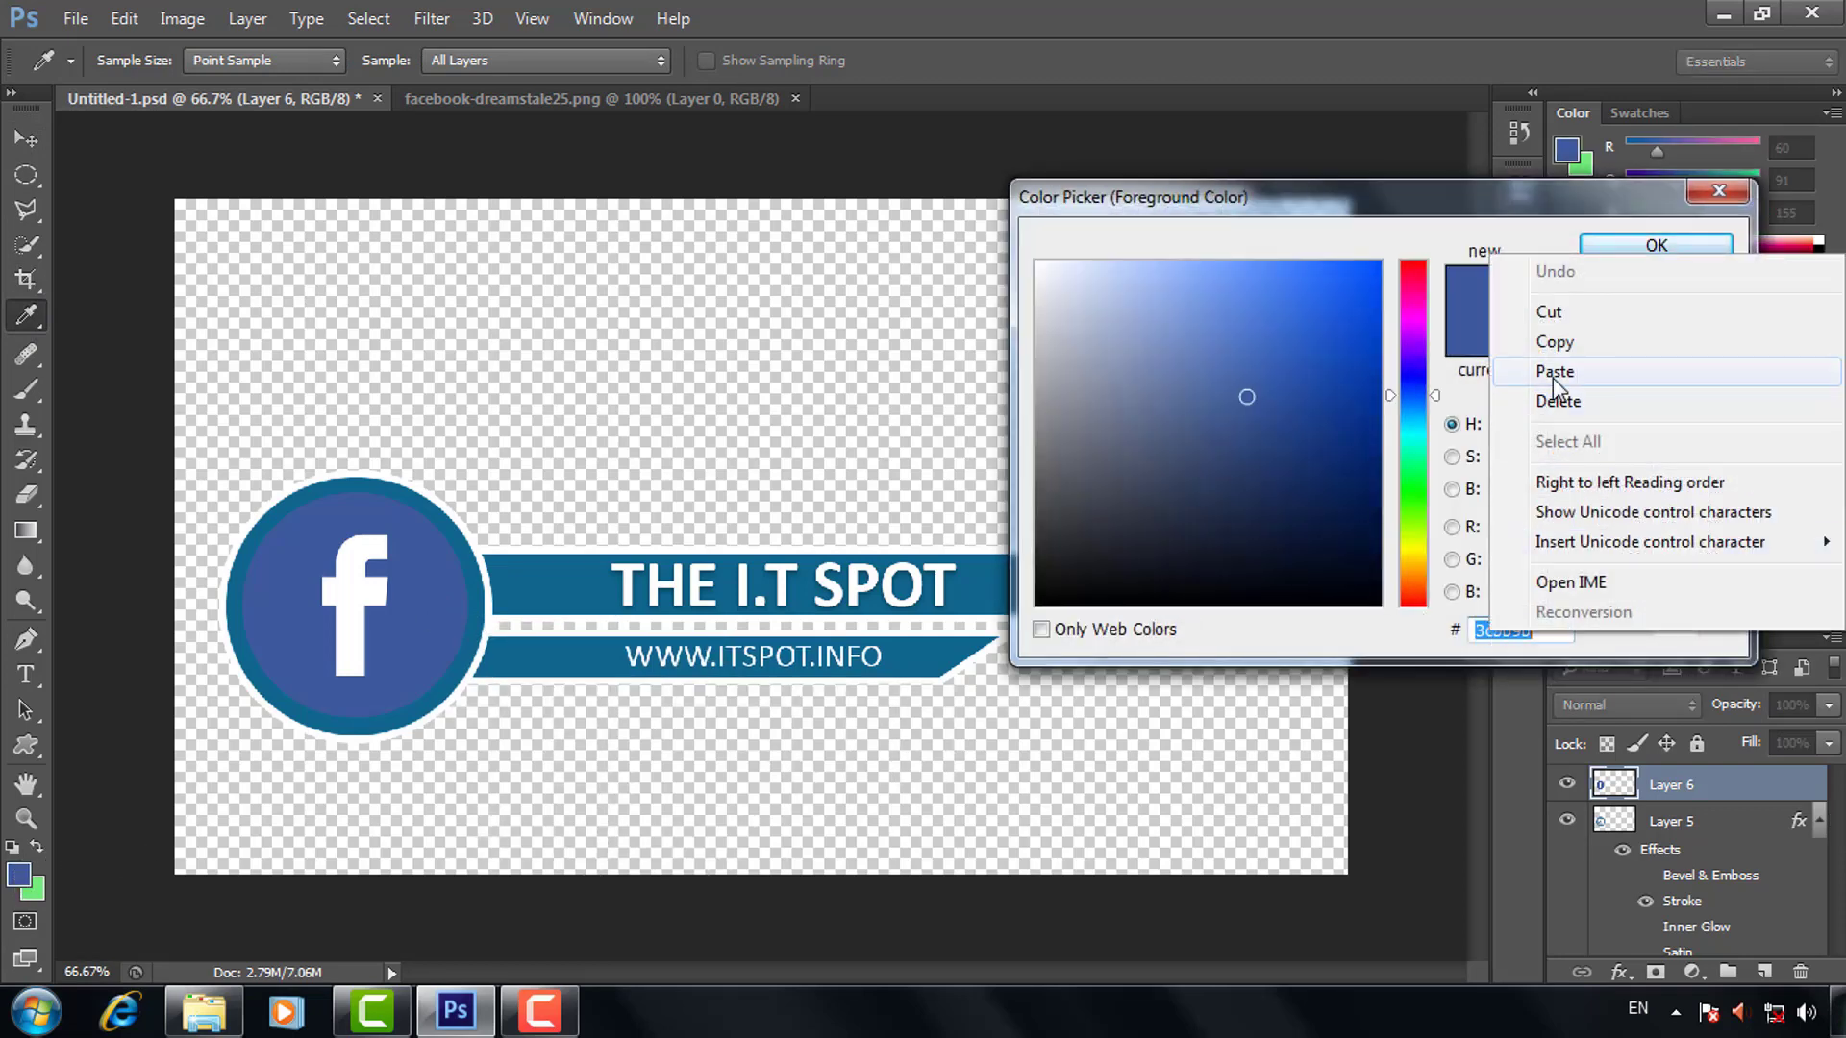
left_click(1553, 343)
left_click(1616, 249)
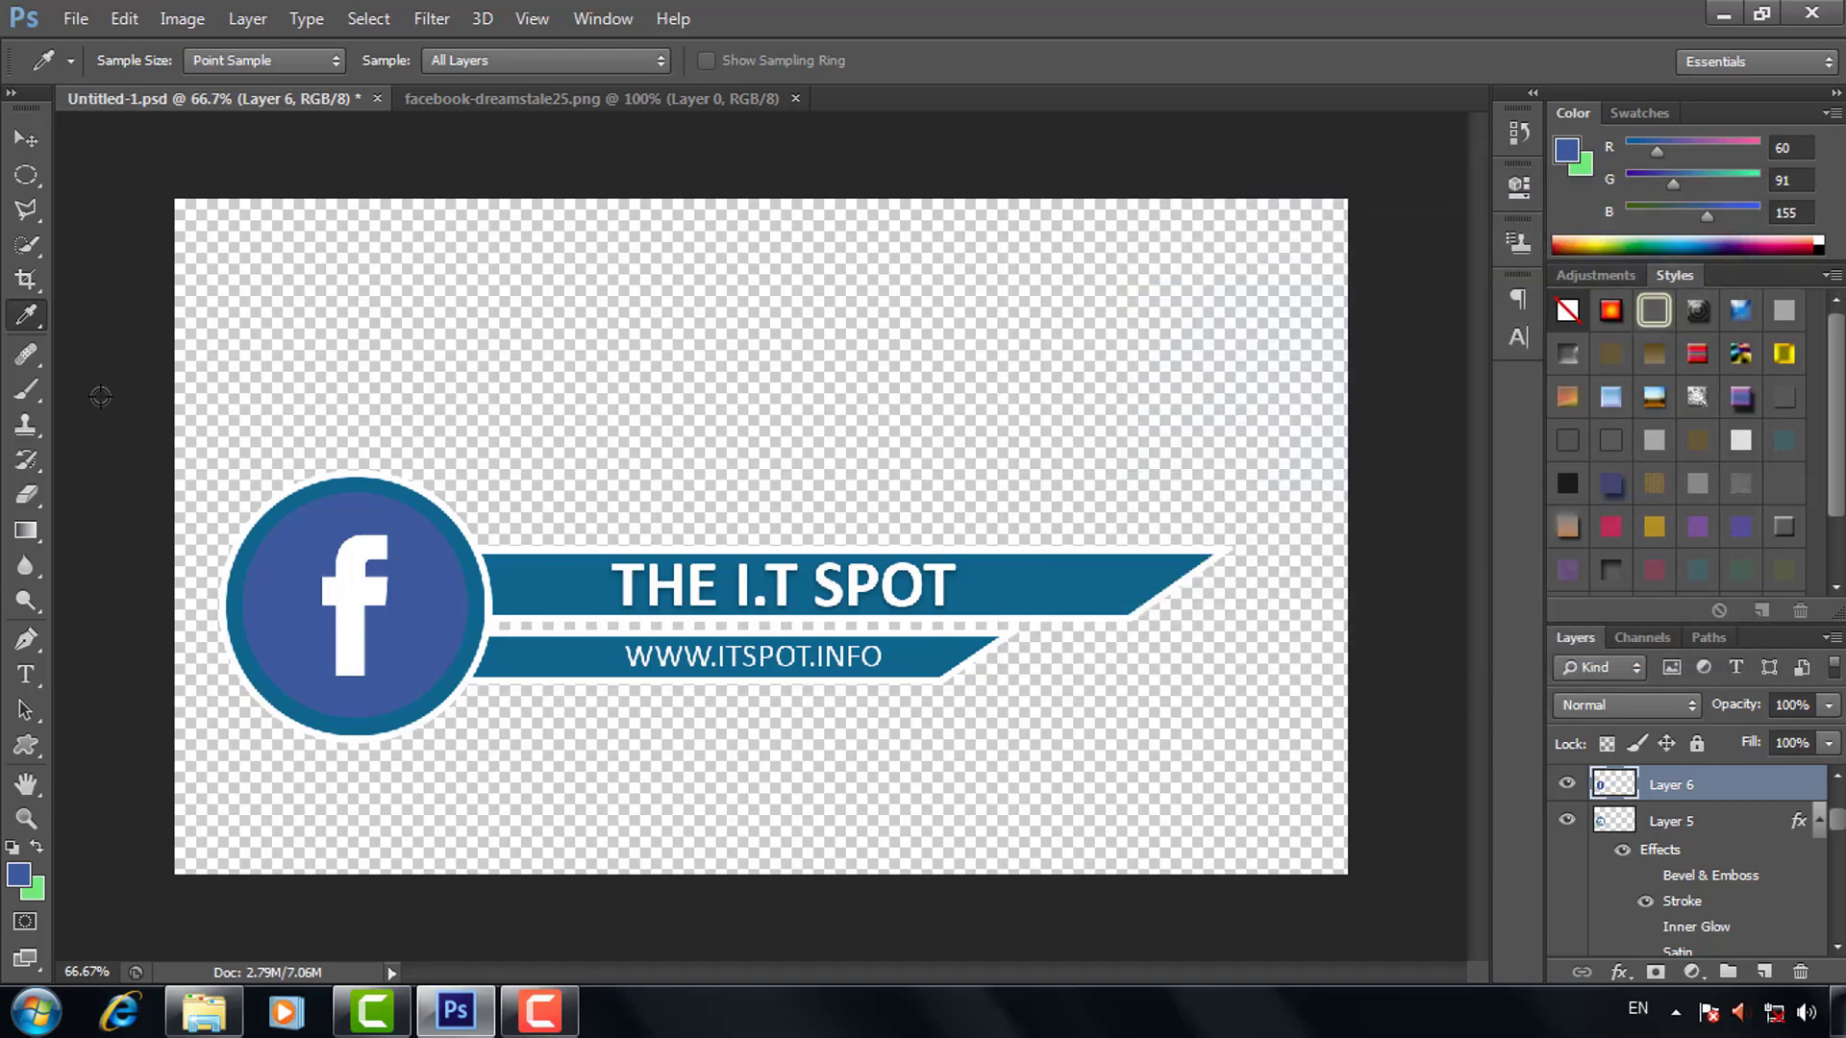
left_click(26, 138)
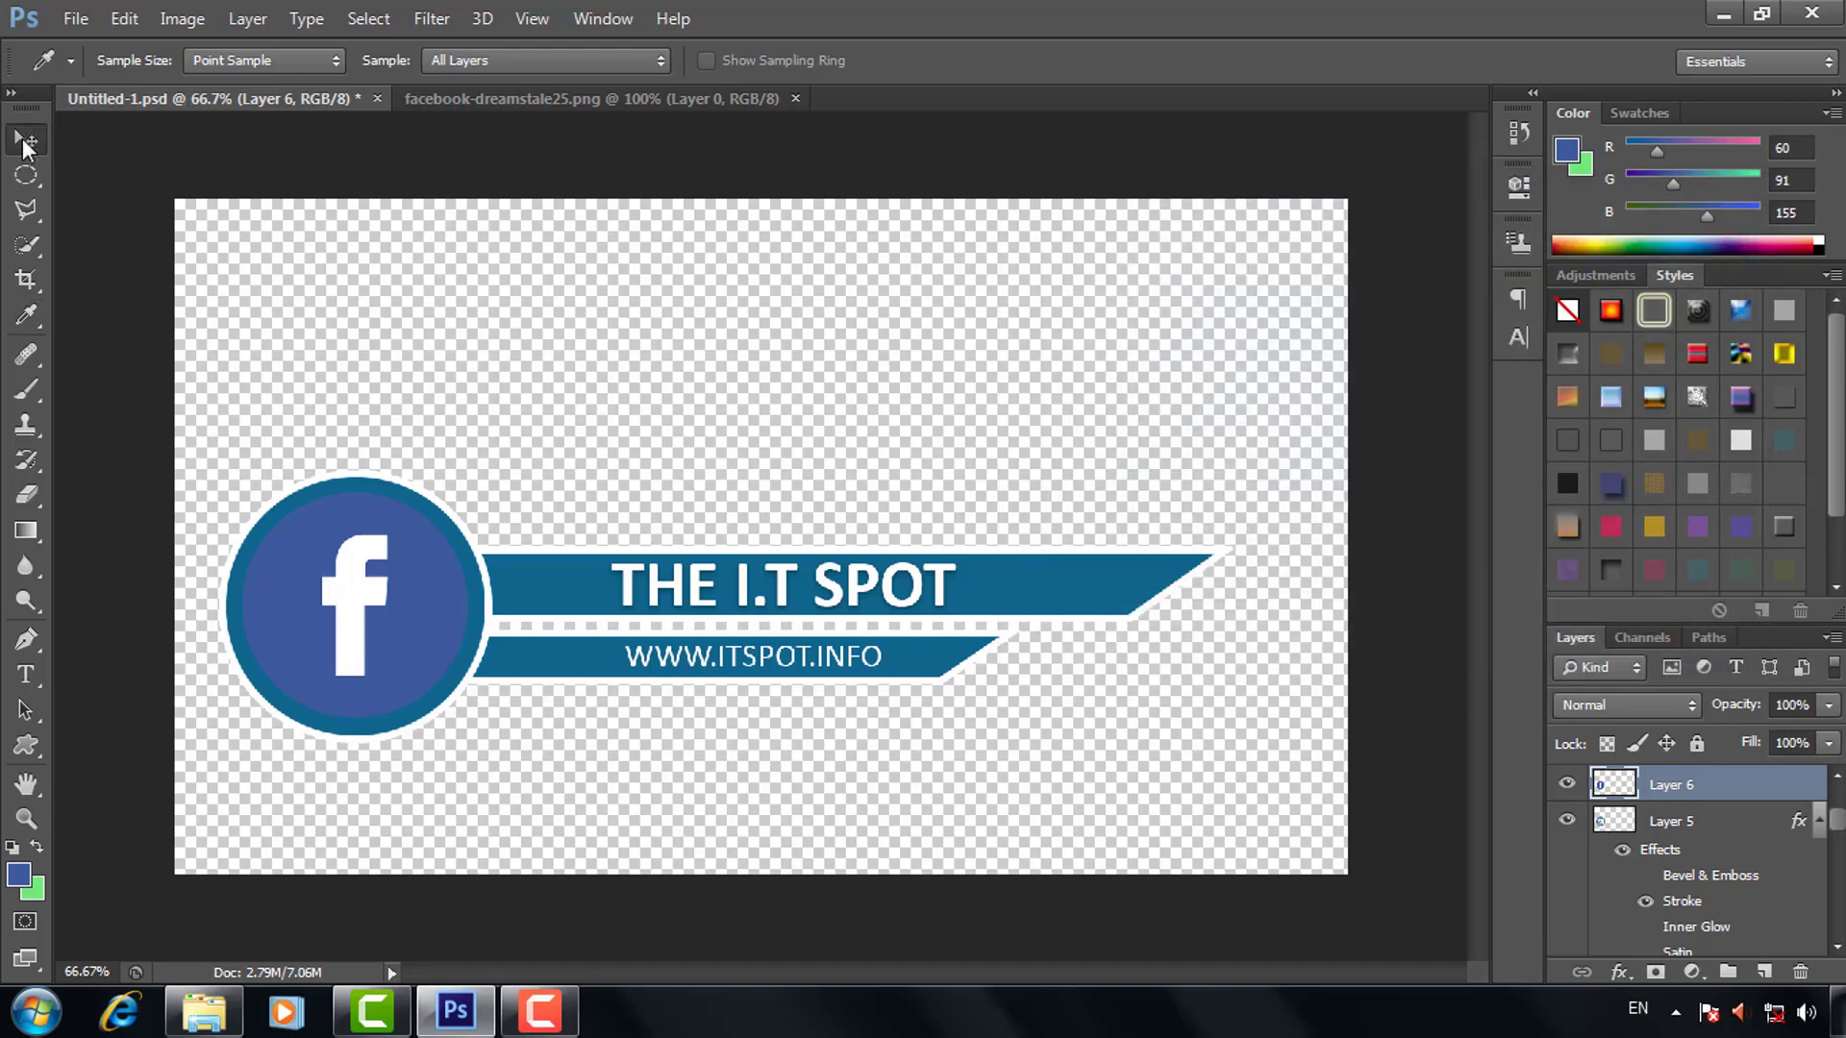
Set Layer 5's Color Overlay to #3c5b9b so the ring matches the Facebook logo.
left_click(478, 631)
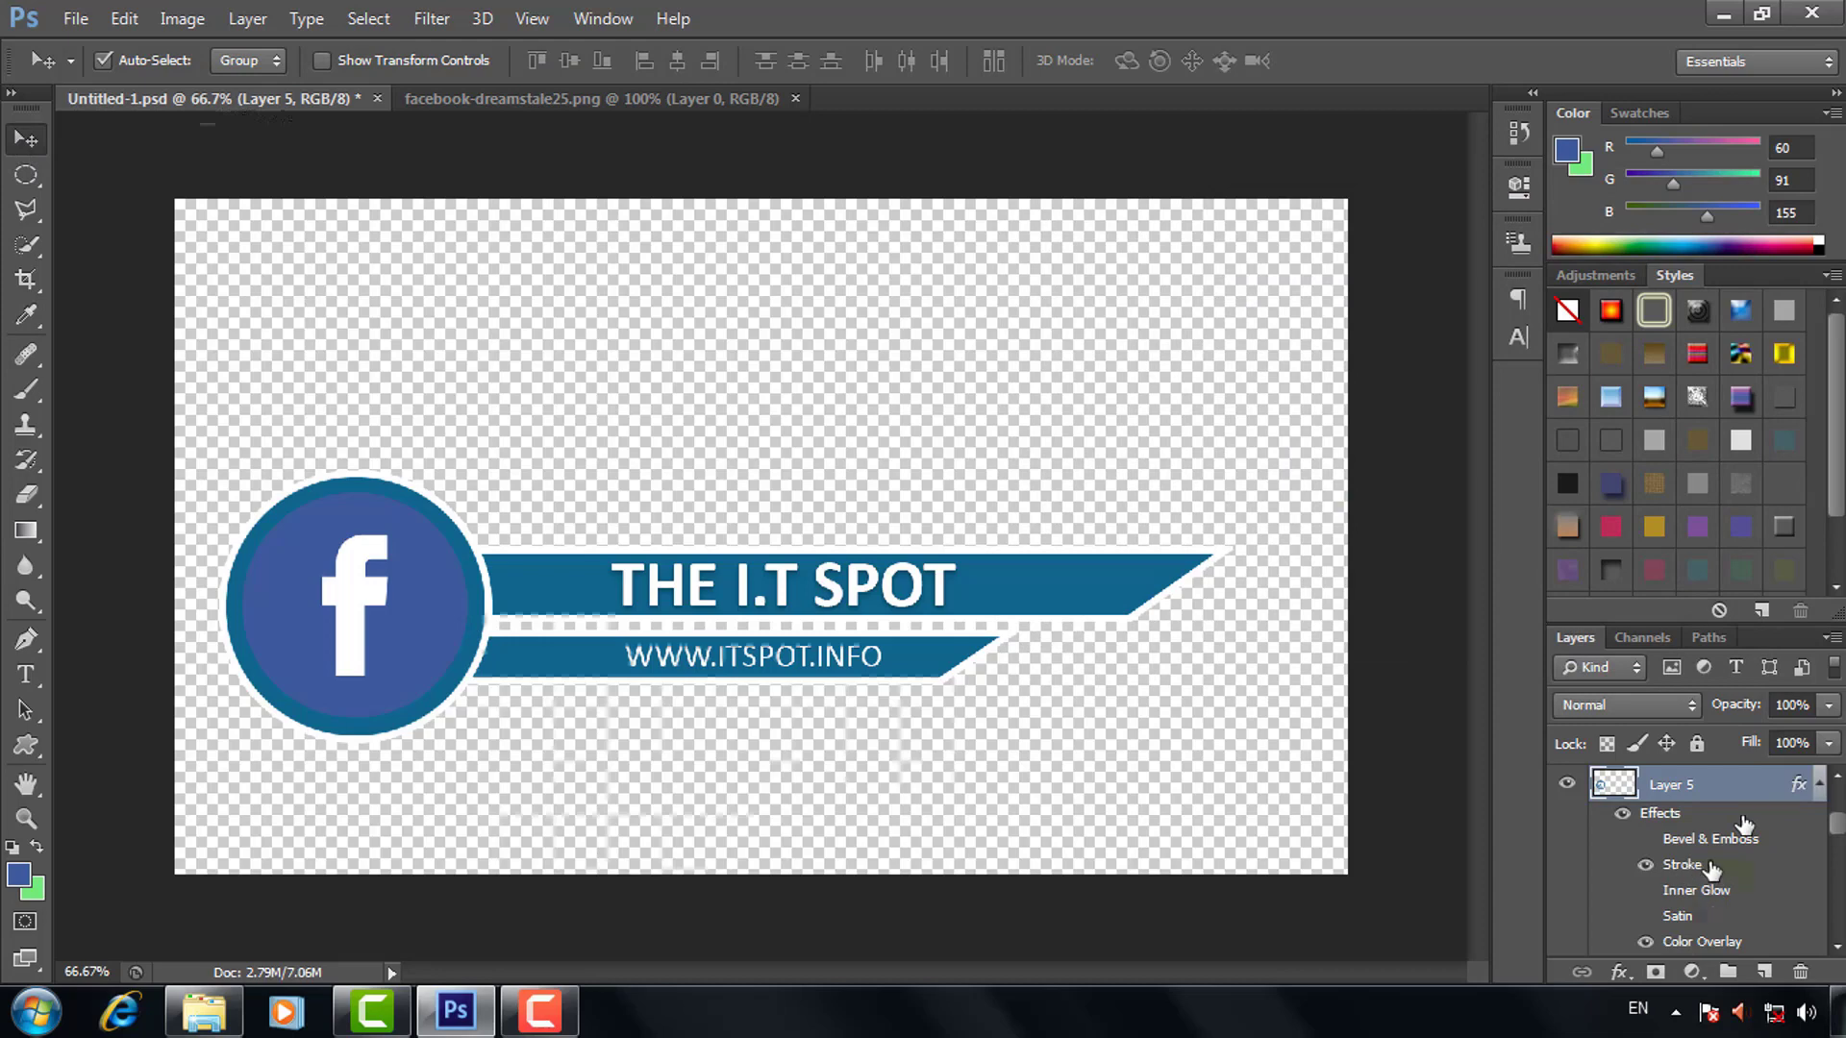
double_click(1751, 804)
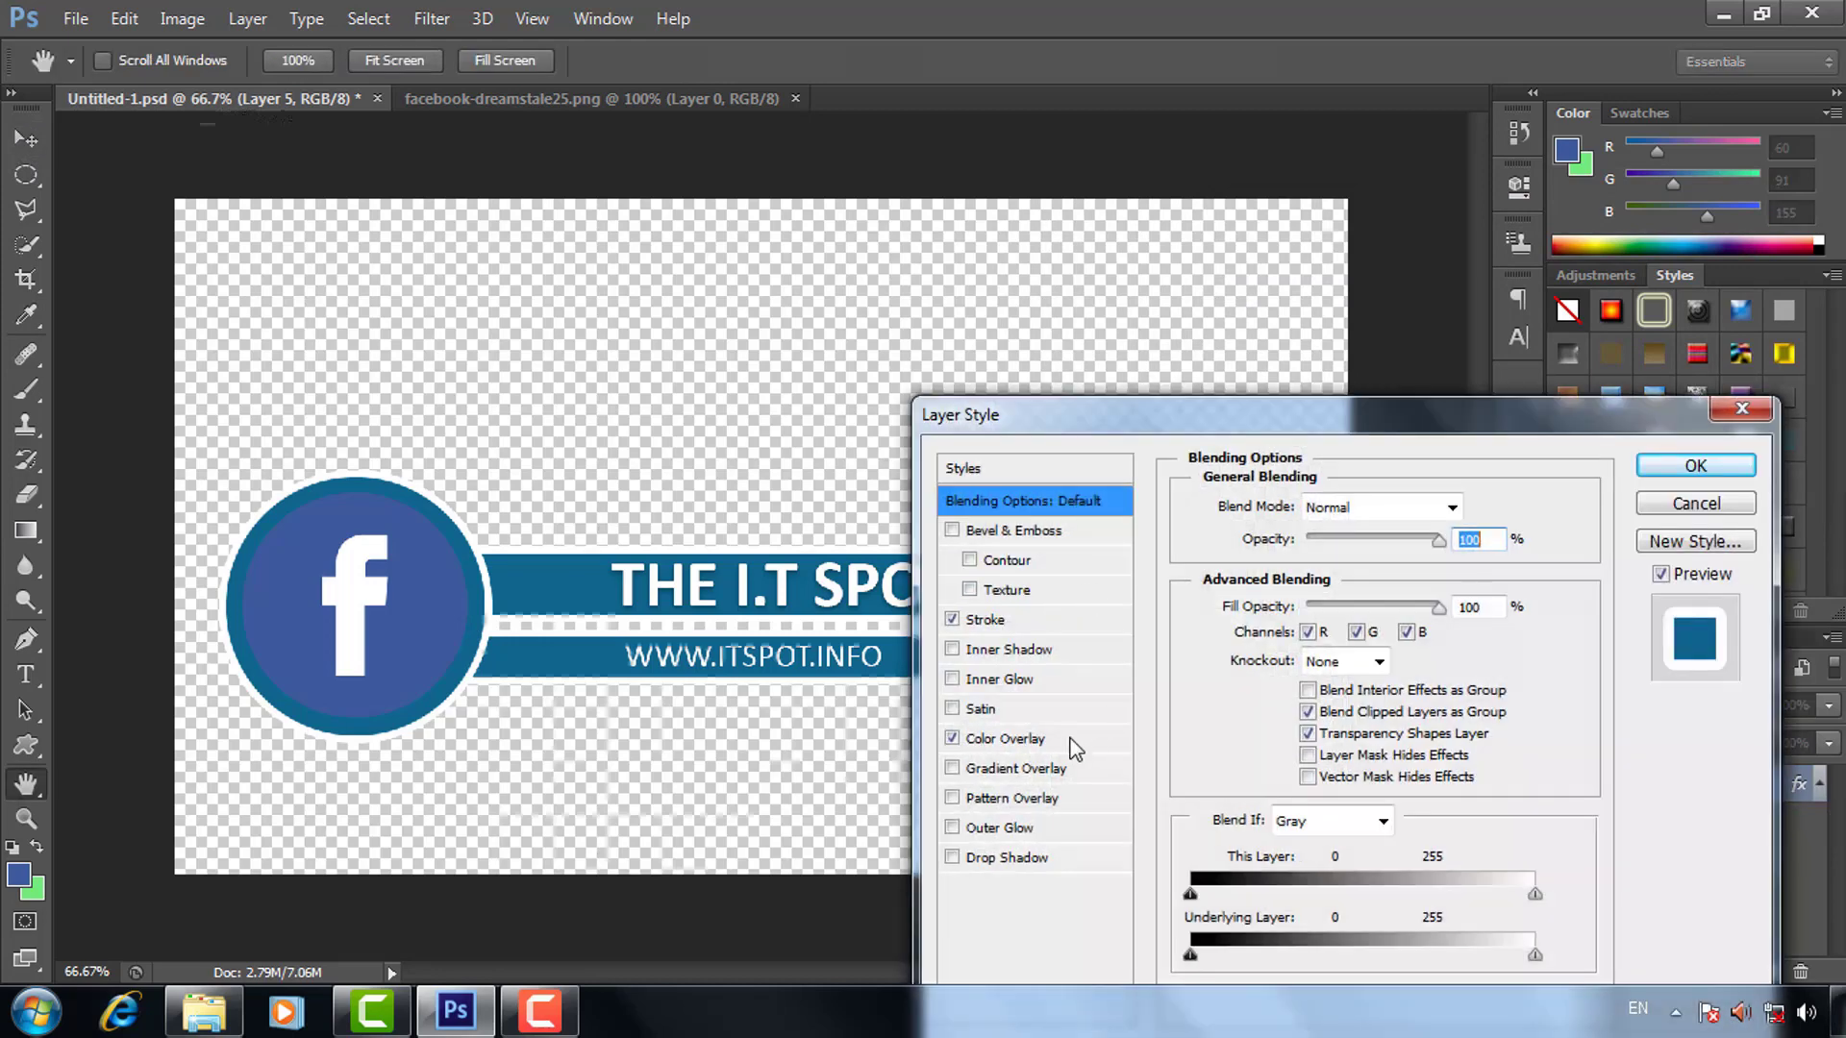
left_click(1004, 739)
left_click(1461, 504)
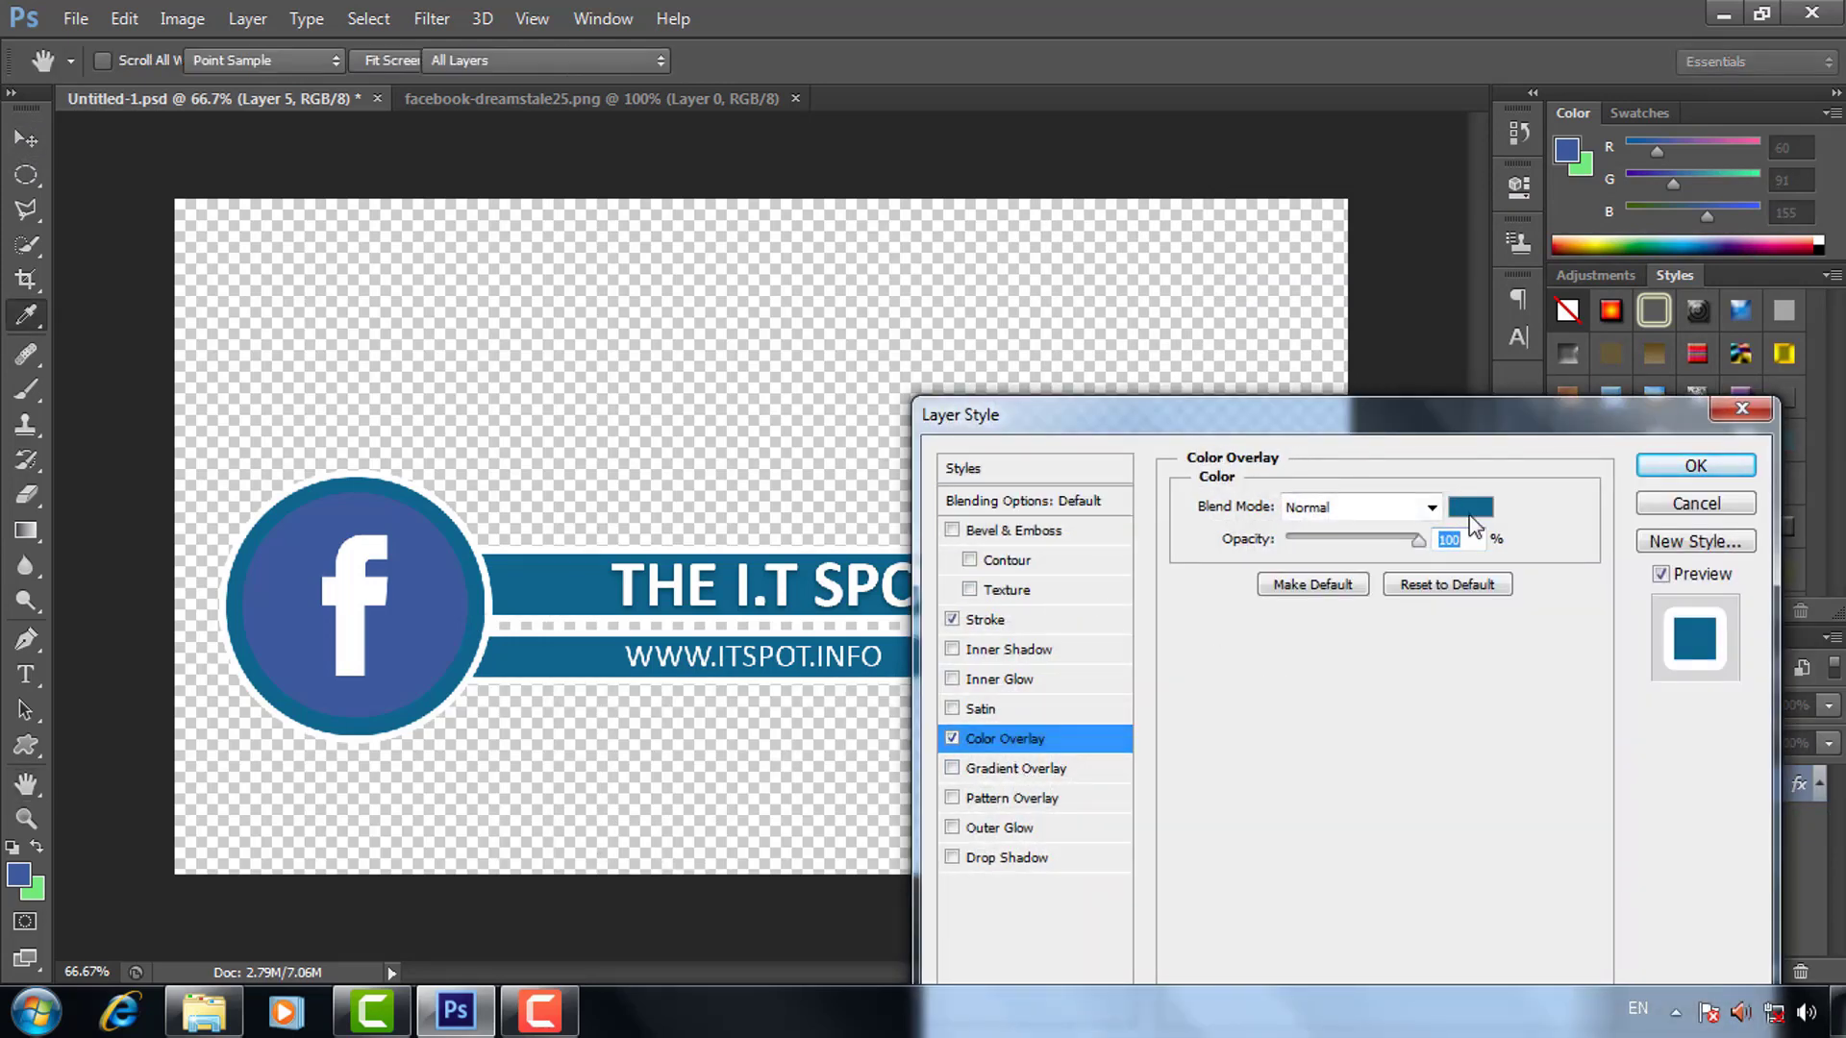
type("3c5b9b")
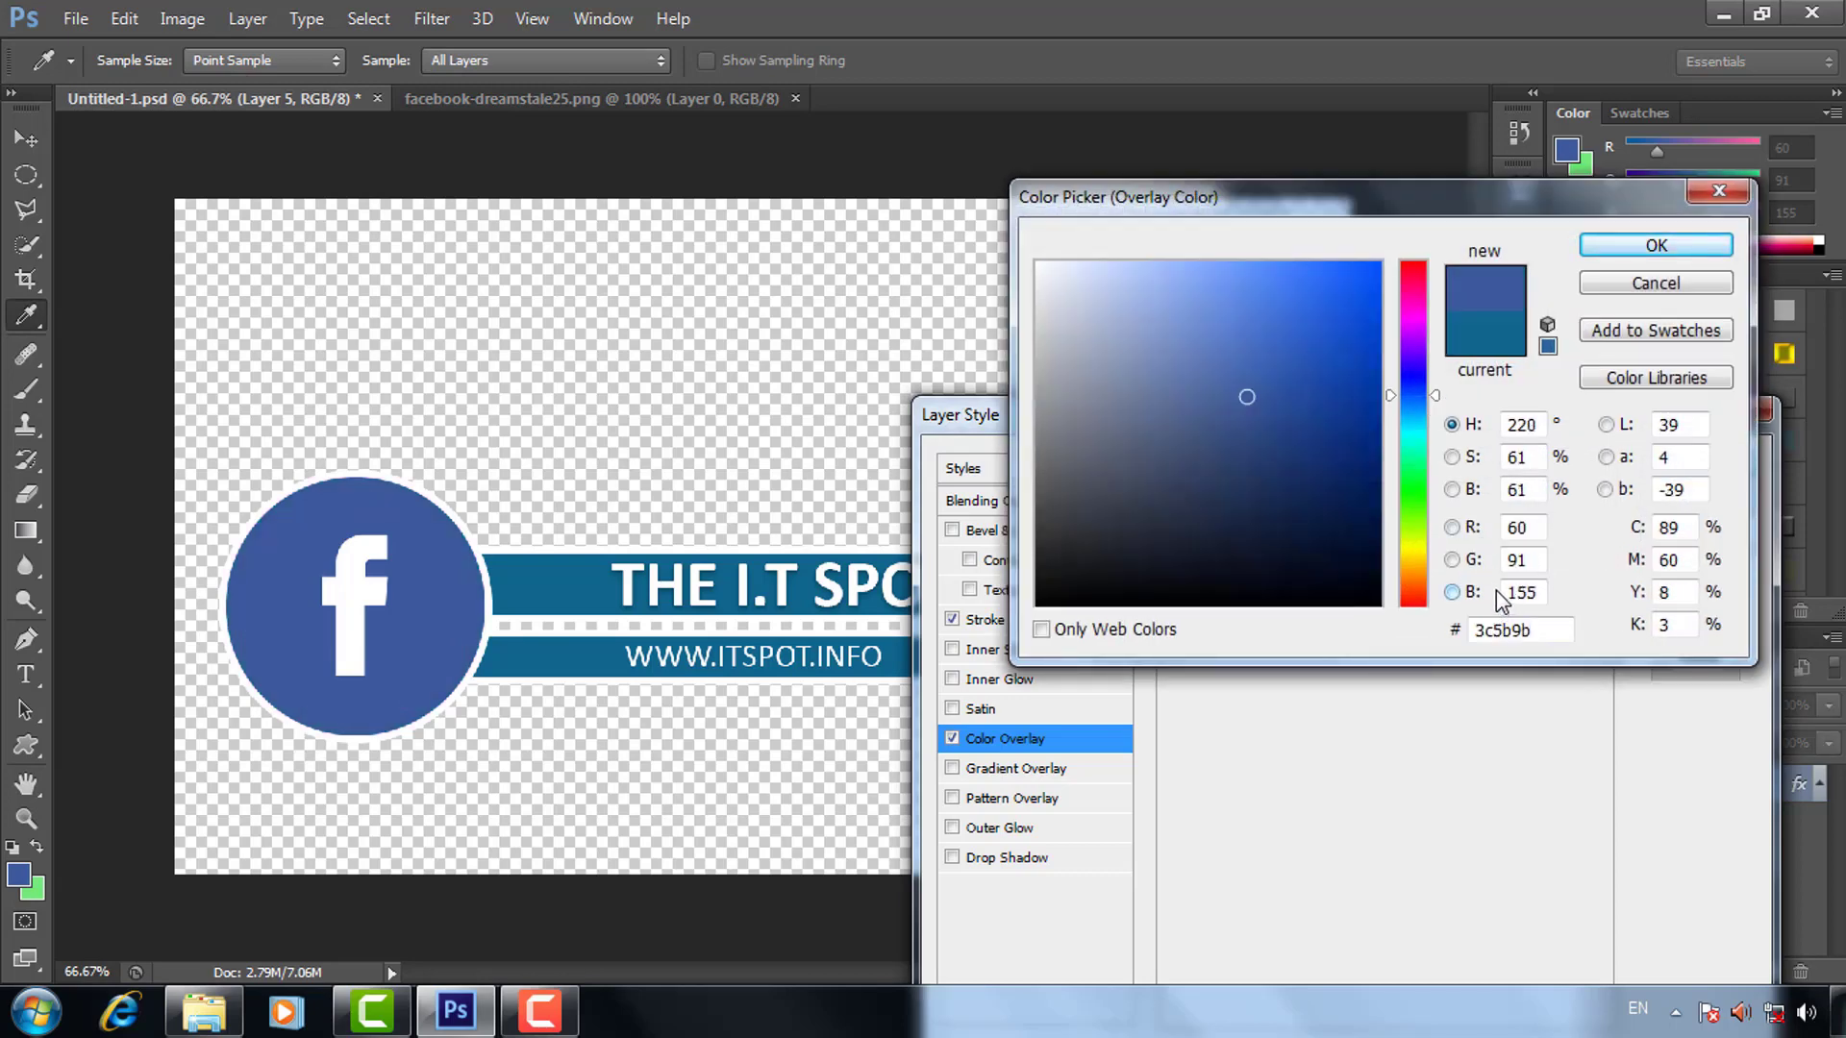
left_click(1656, 246)
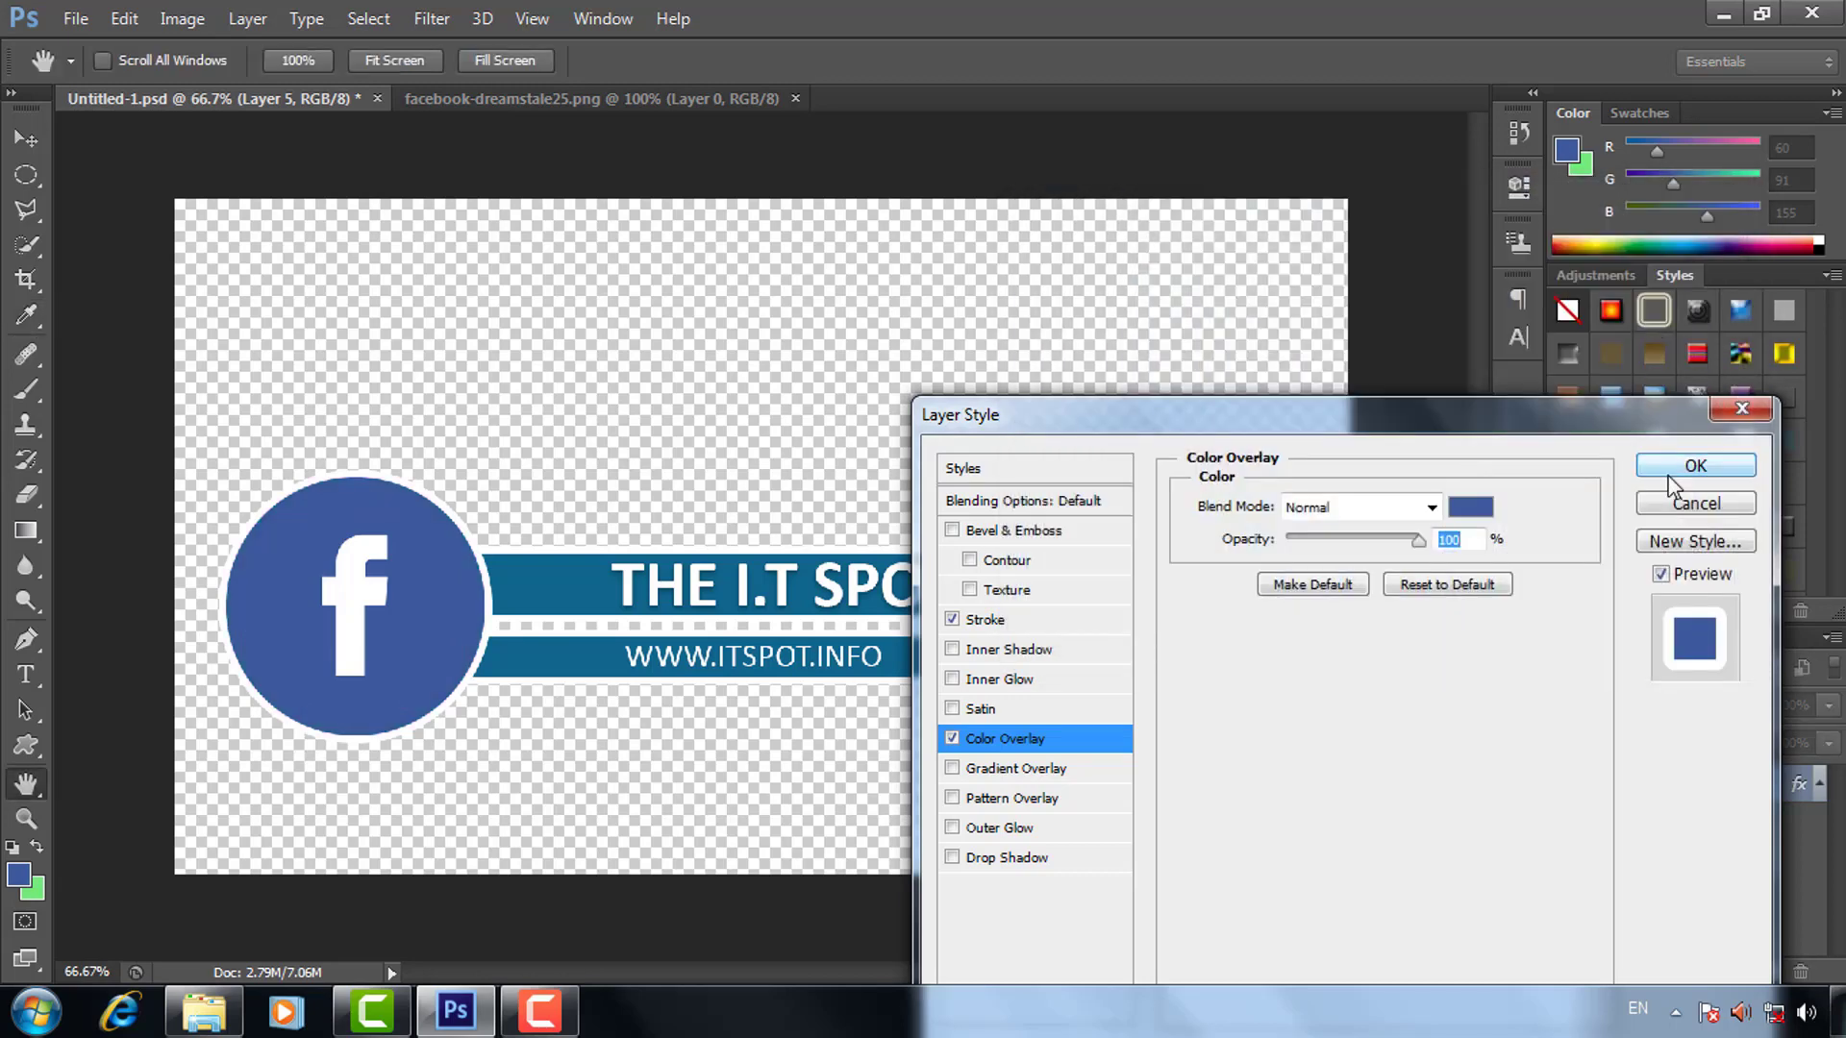
left_click(1673, 471)
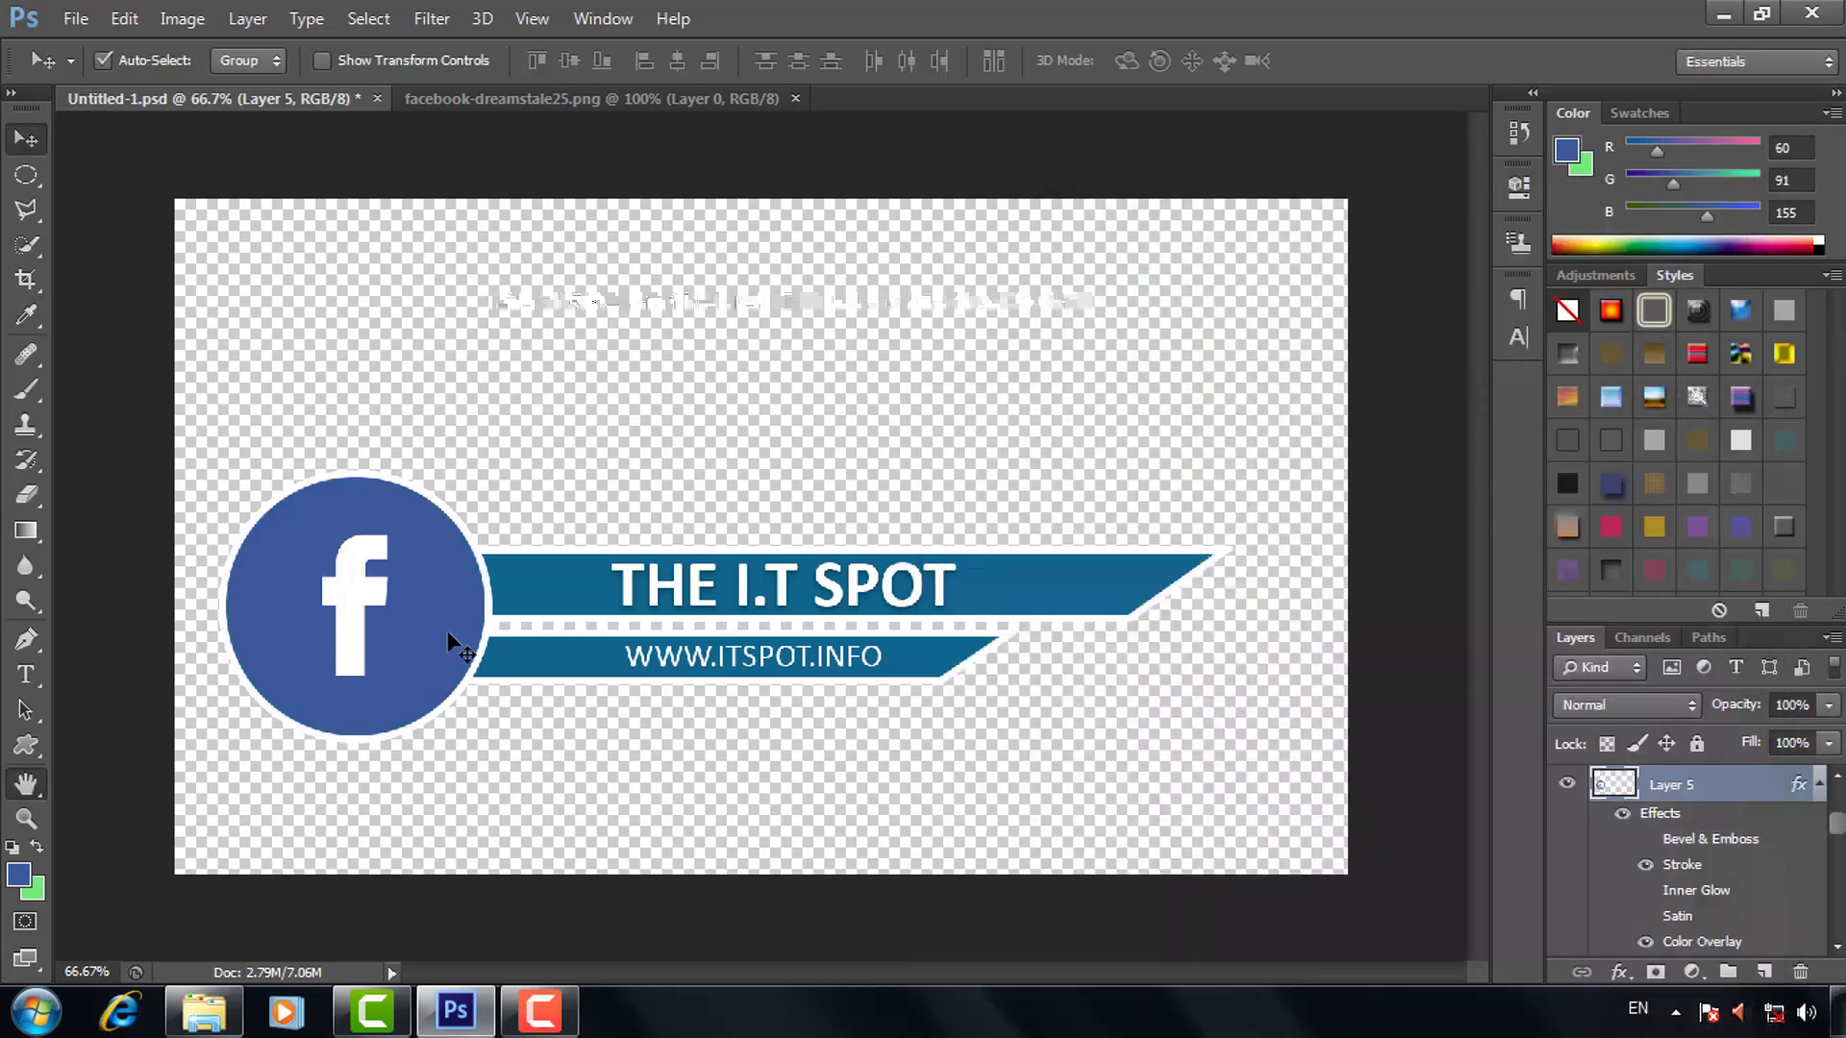
left_click(544, 604)
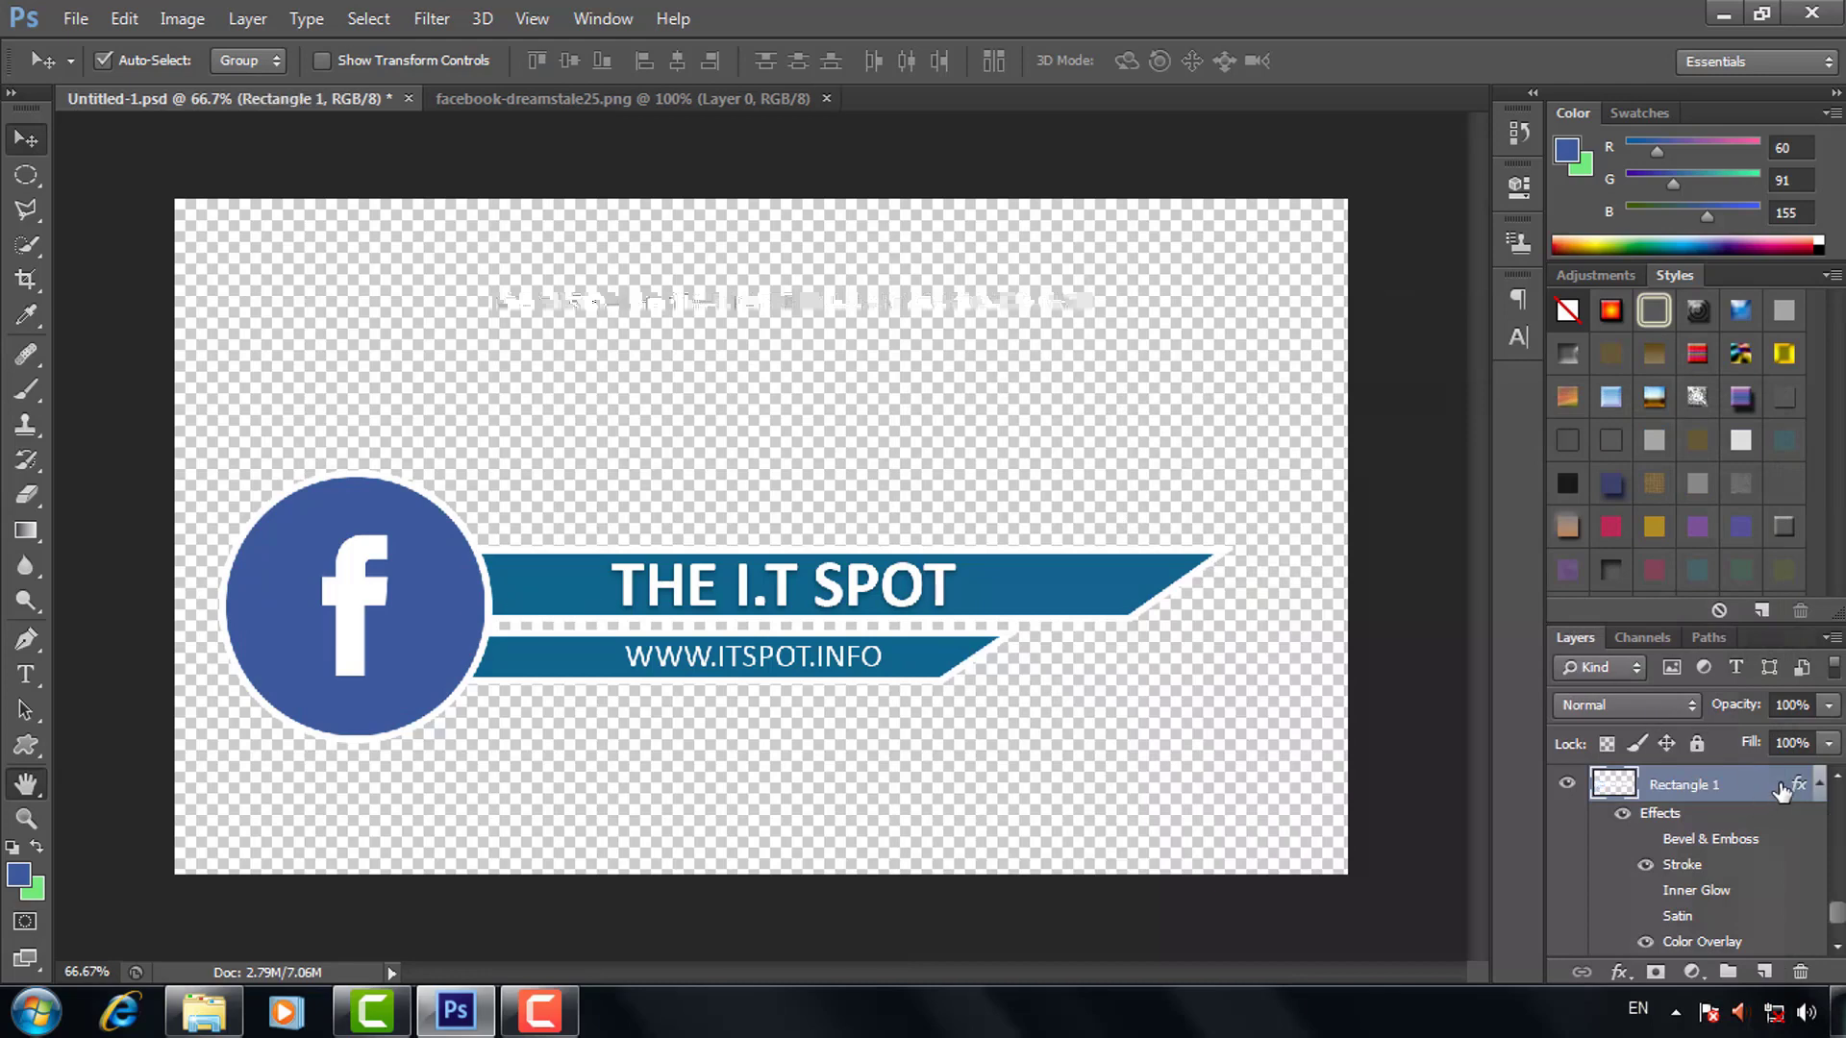
Change the banner layer's Color Overlay to the Facebook blue #3c5b9b.
double_click(1792, 782)
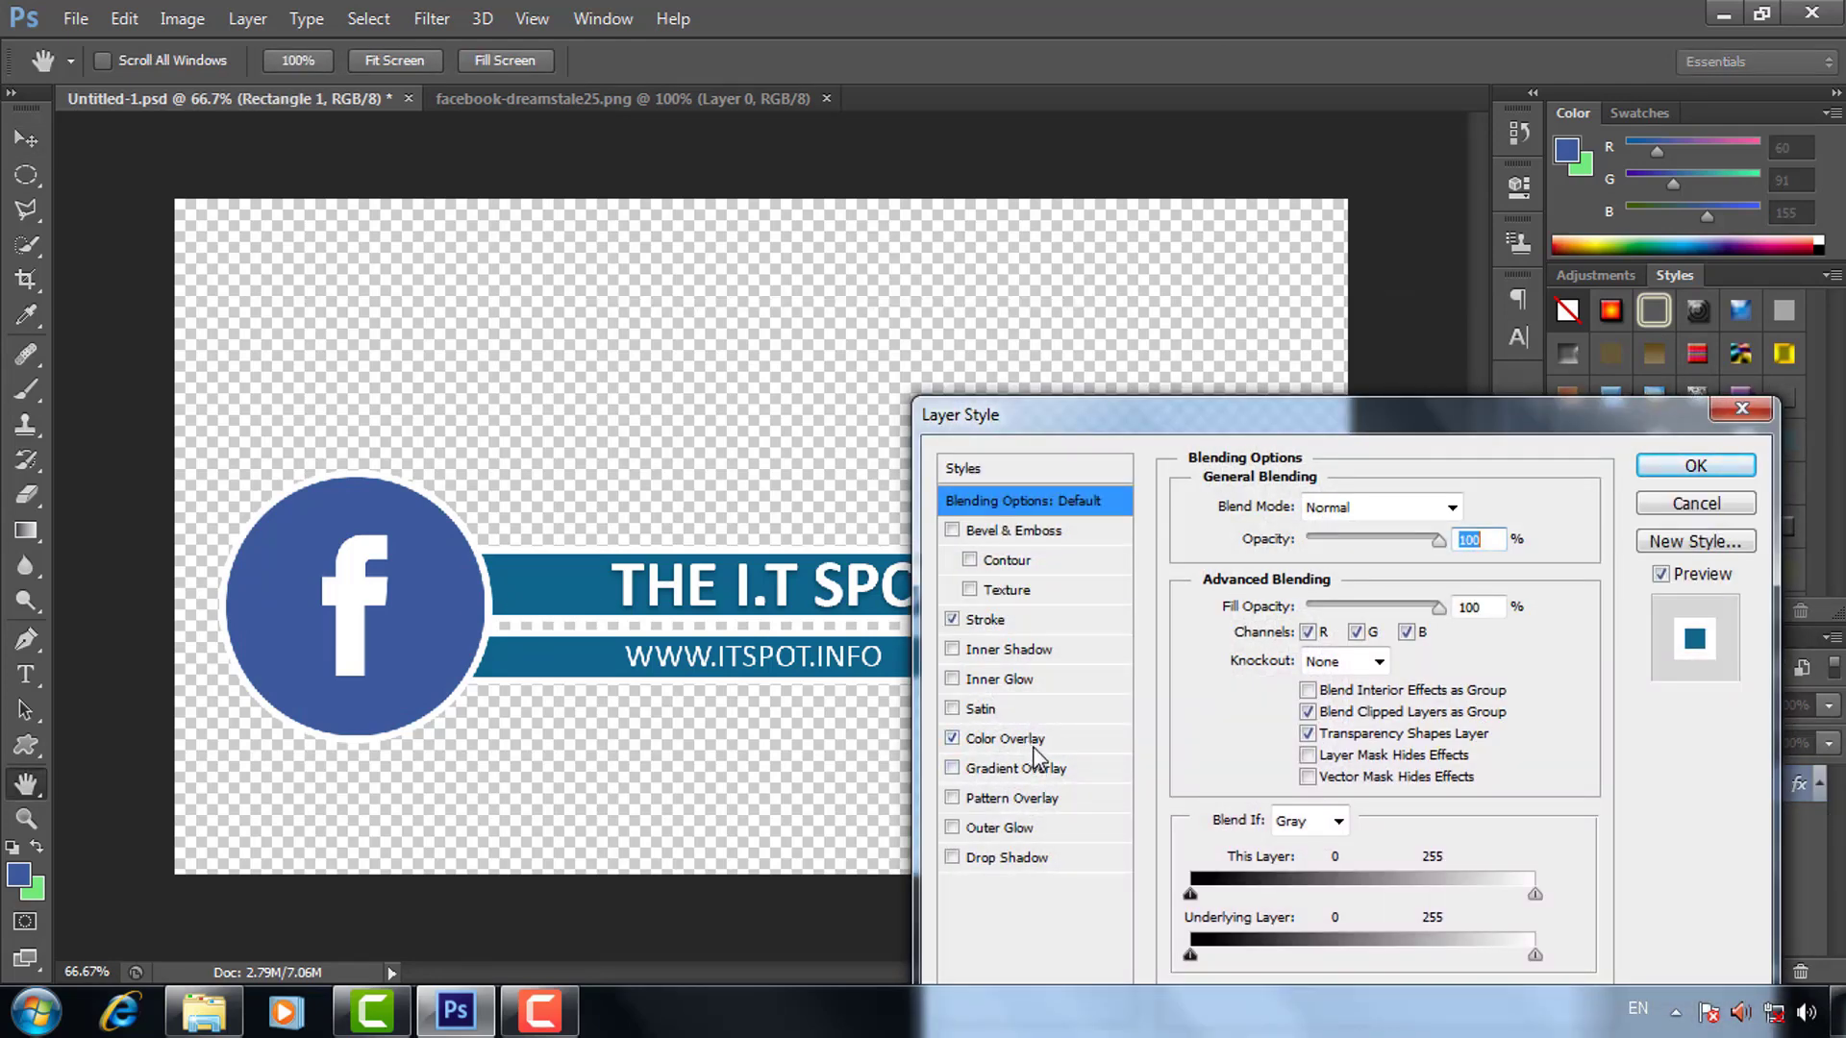
left_click(1030, 740)
left_click(1474, 502)
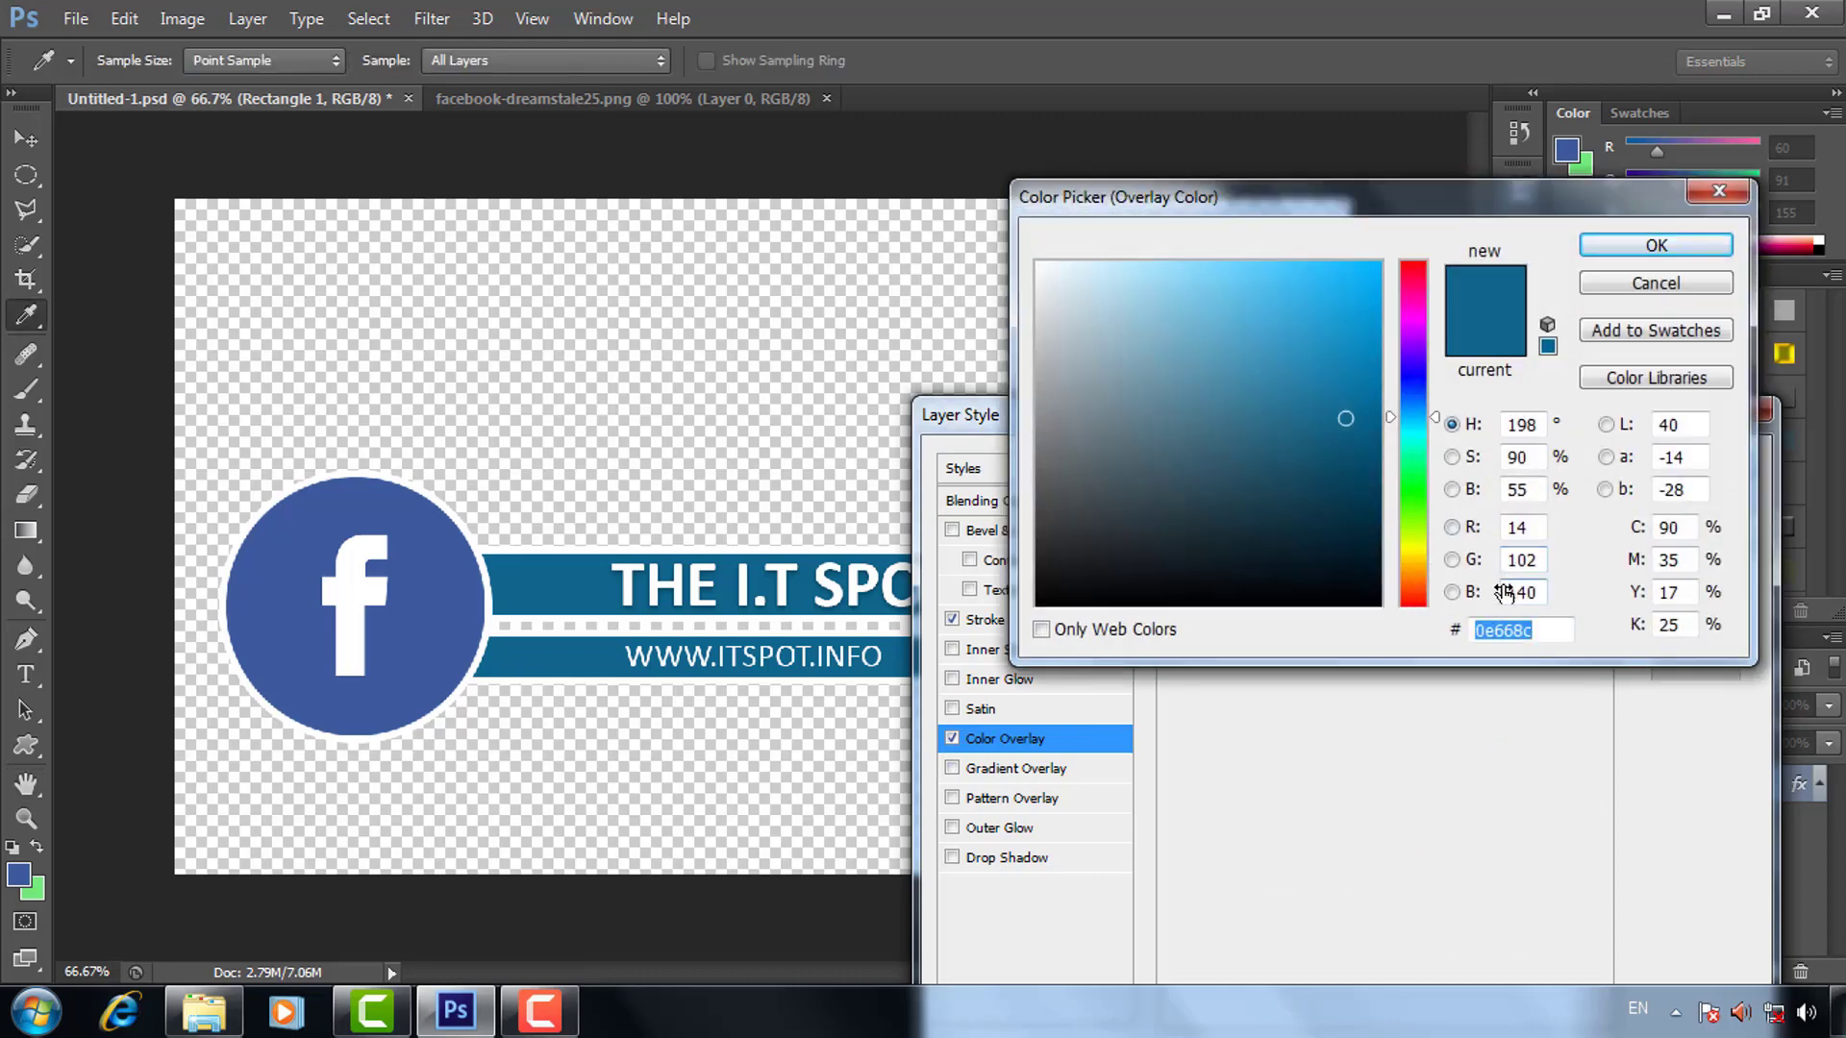
type("3c5b9b")
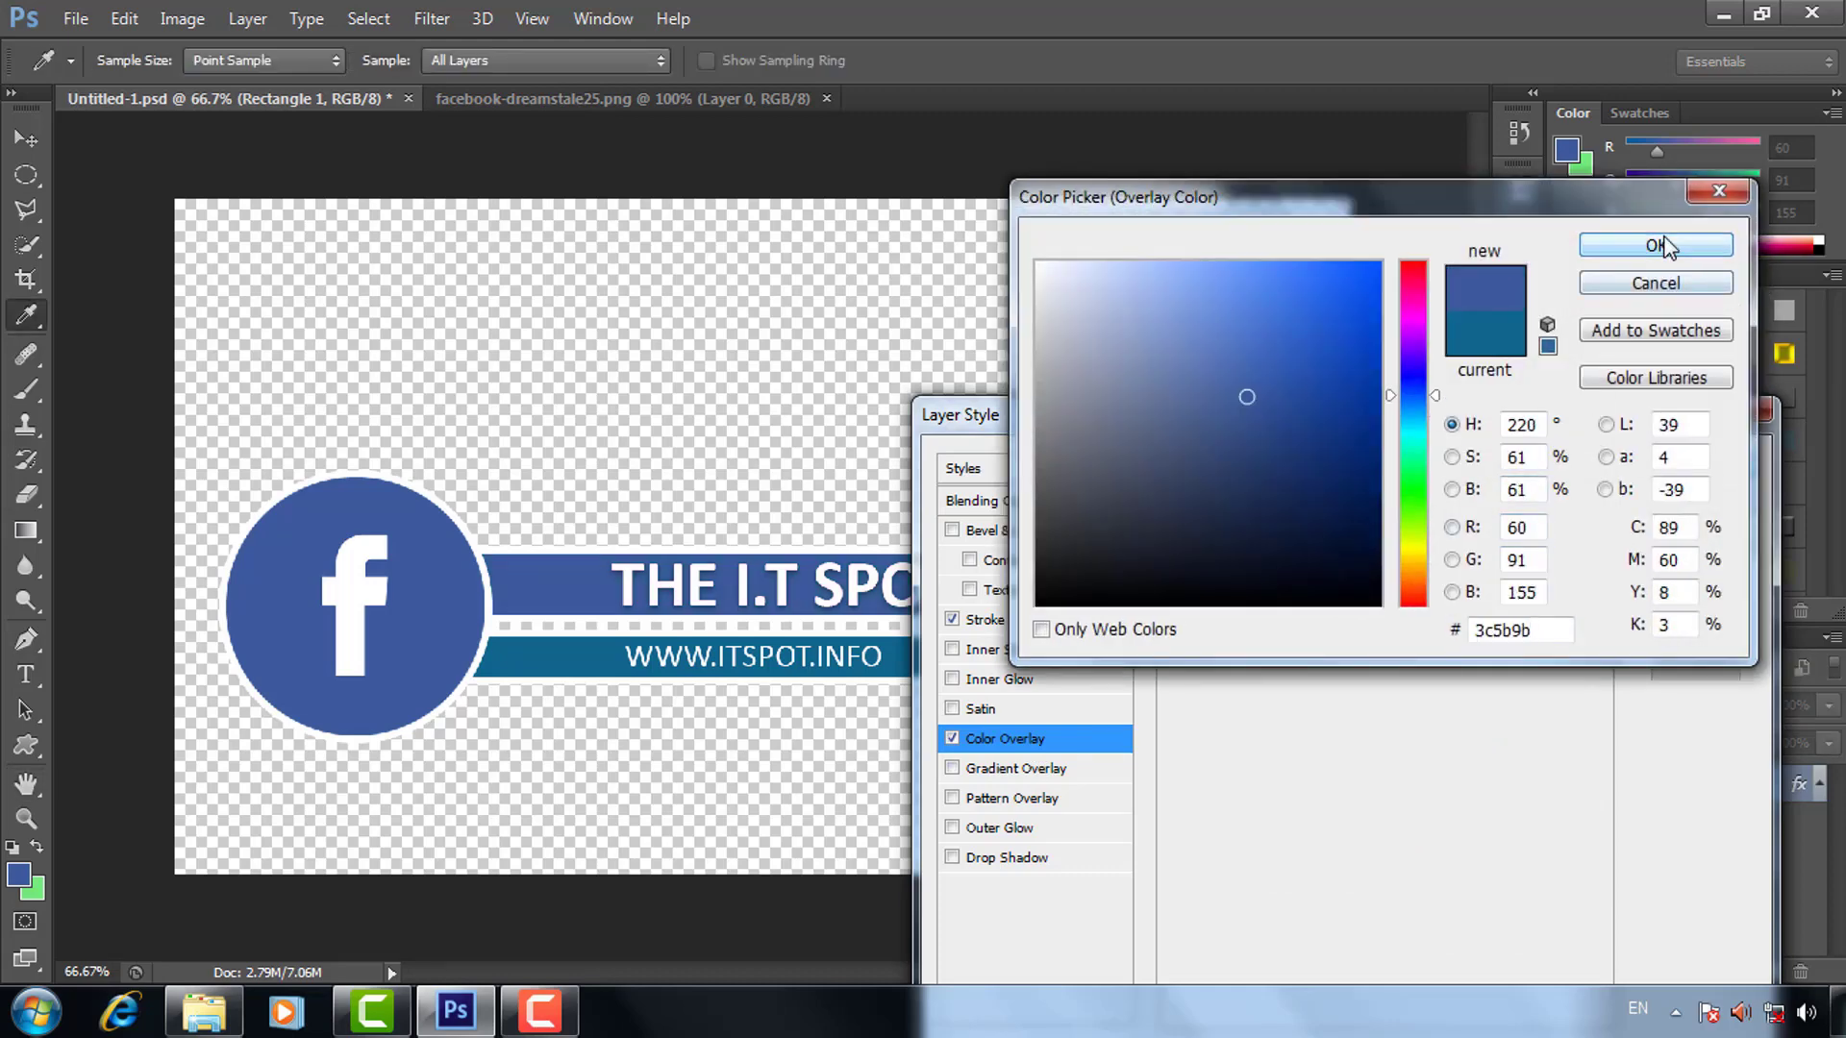
left_click(1661, 252)
left_click(1692, 465)
key("v")
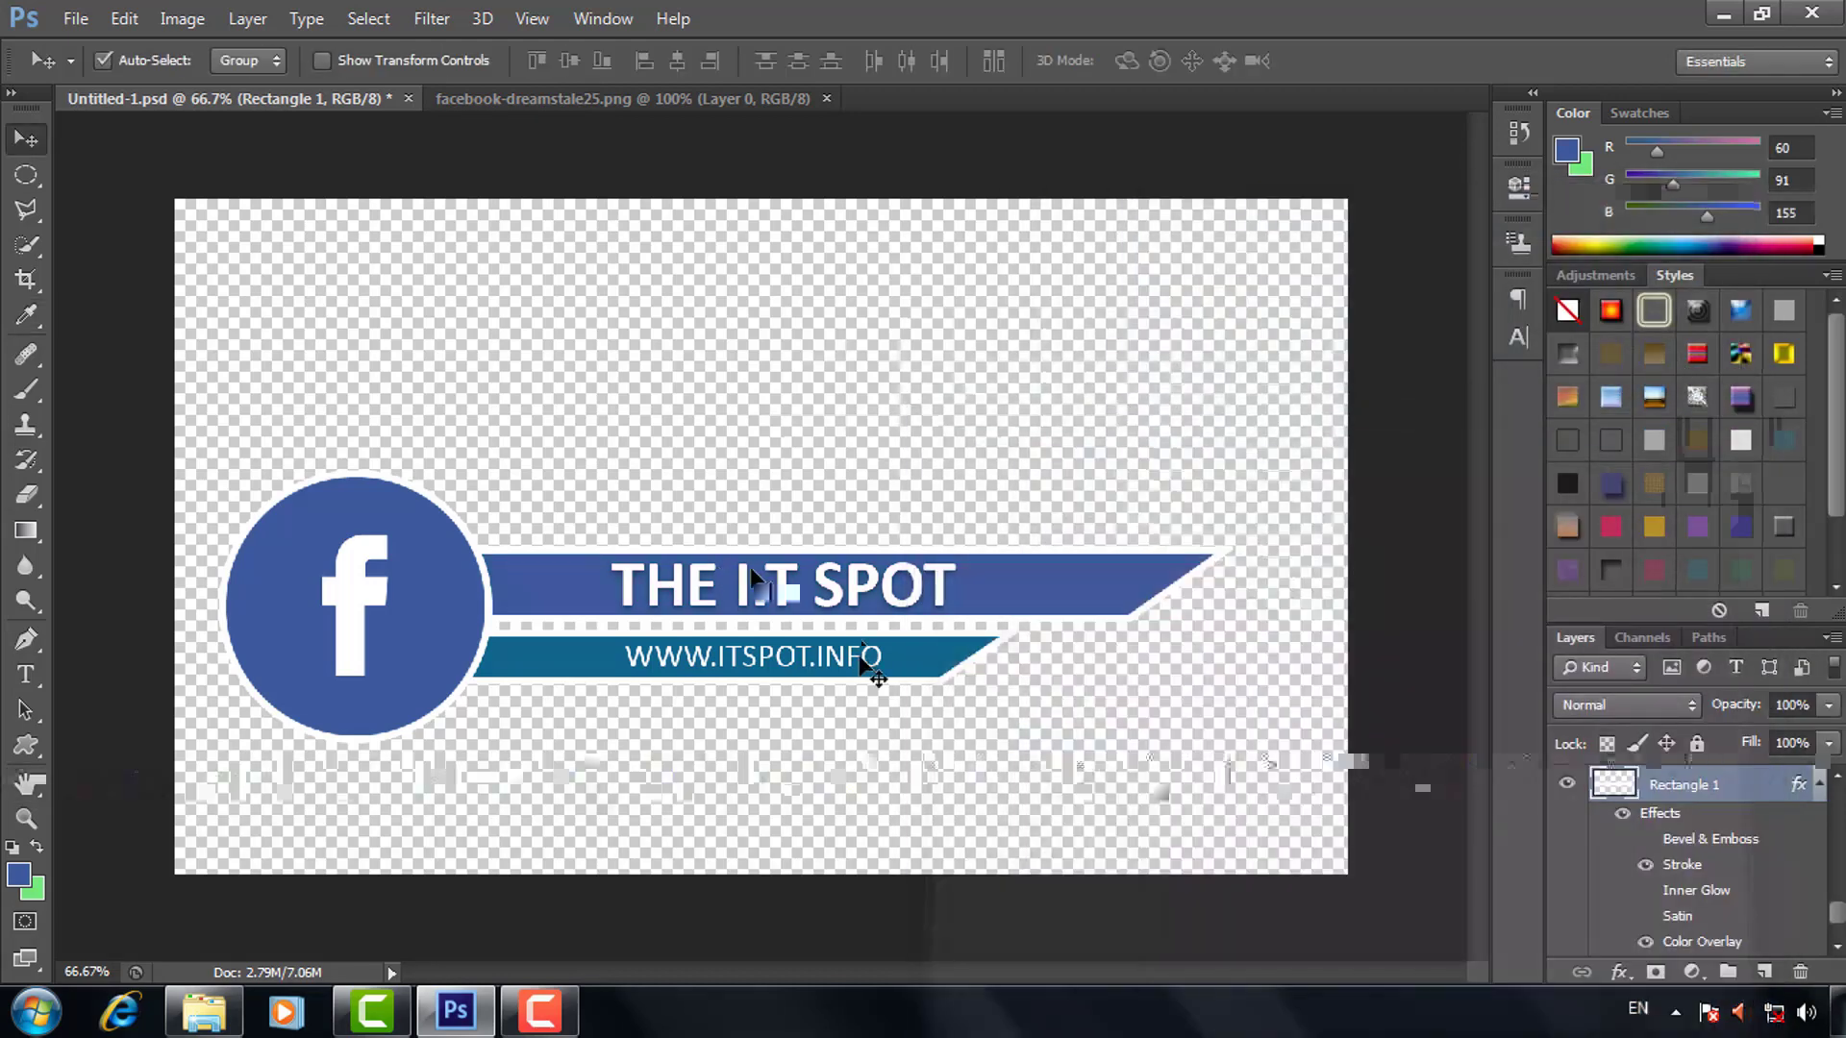
Duplicate the banner layer and set the copy's Color Overlay to #3c5b9b as well.
key("ctrl+j")
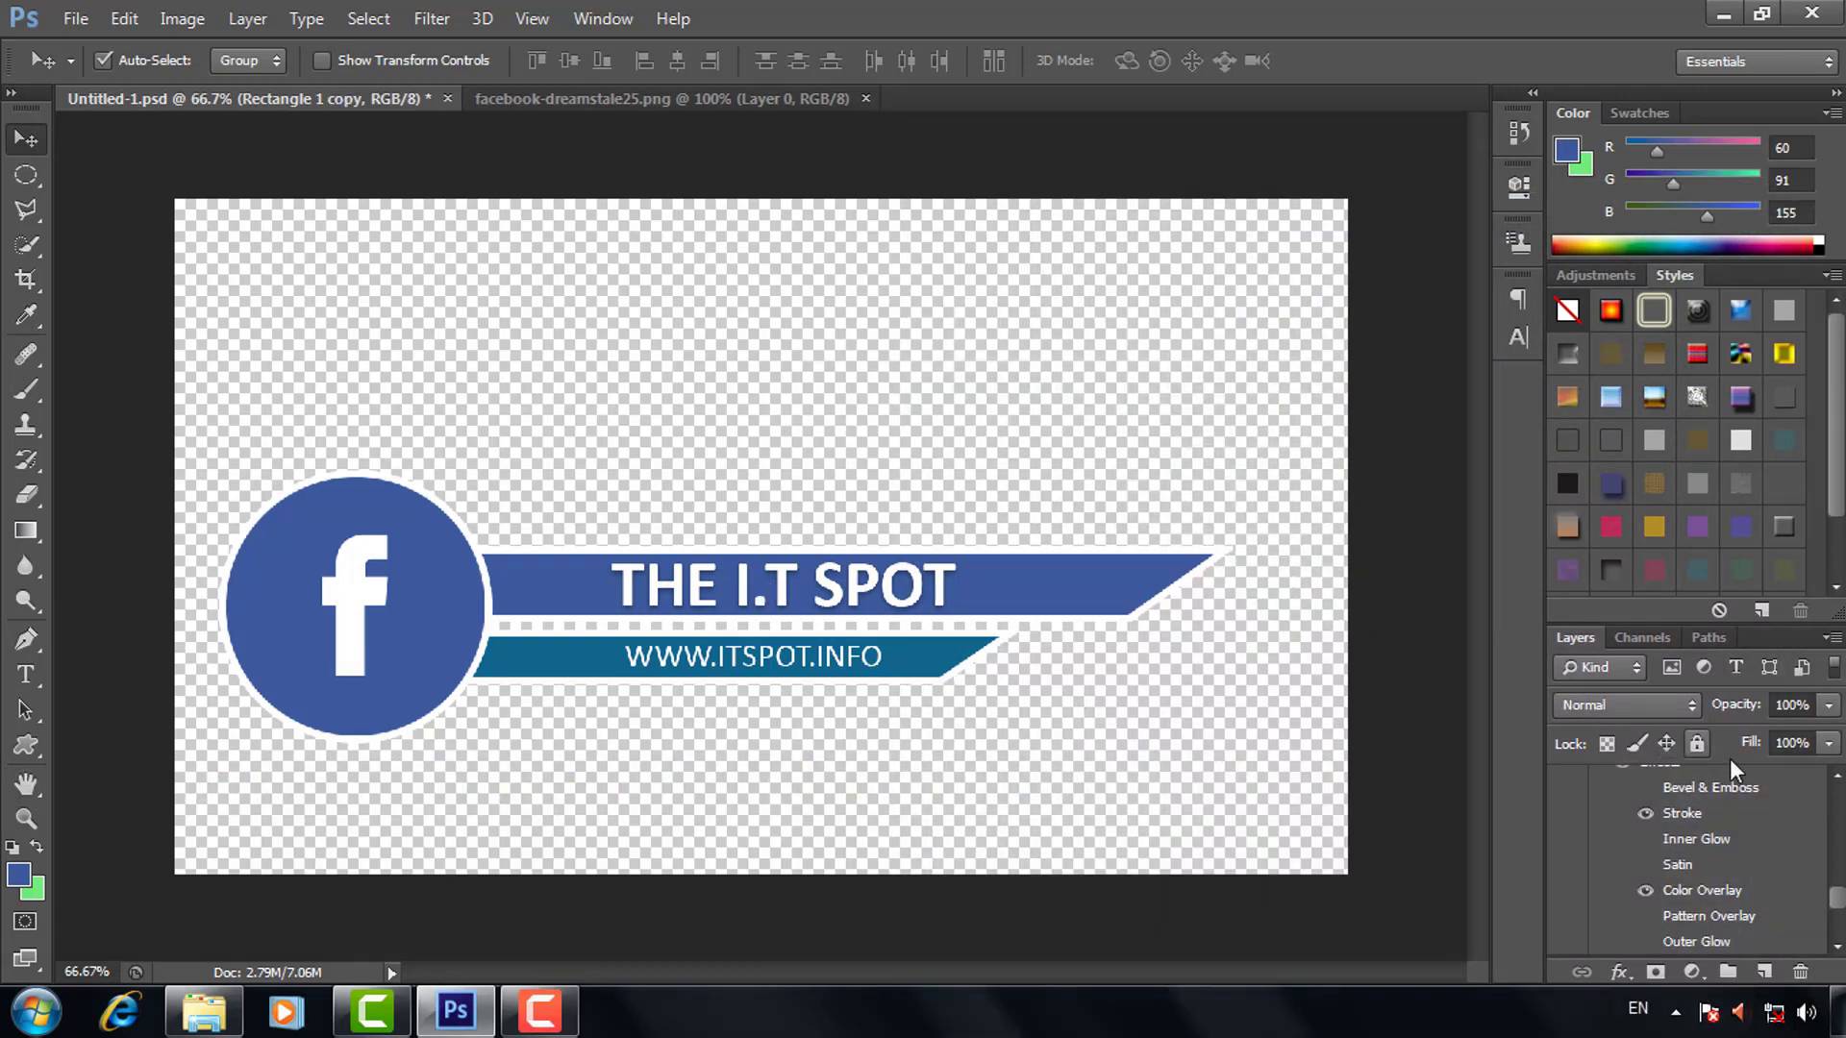
left_click(878, 678)
left_click(925, 665)
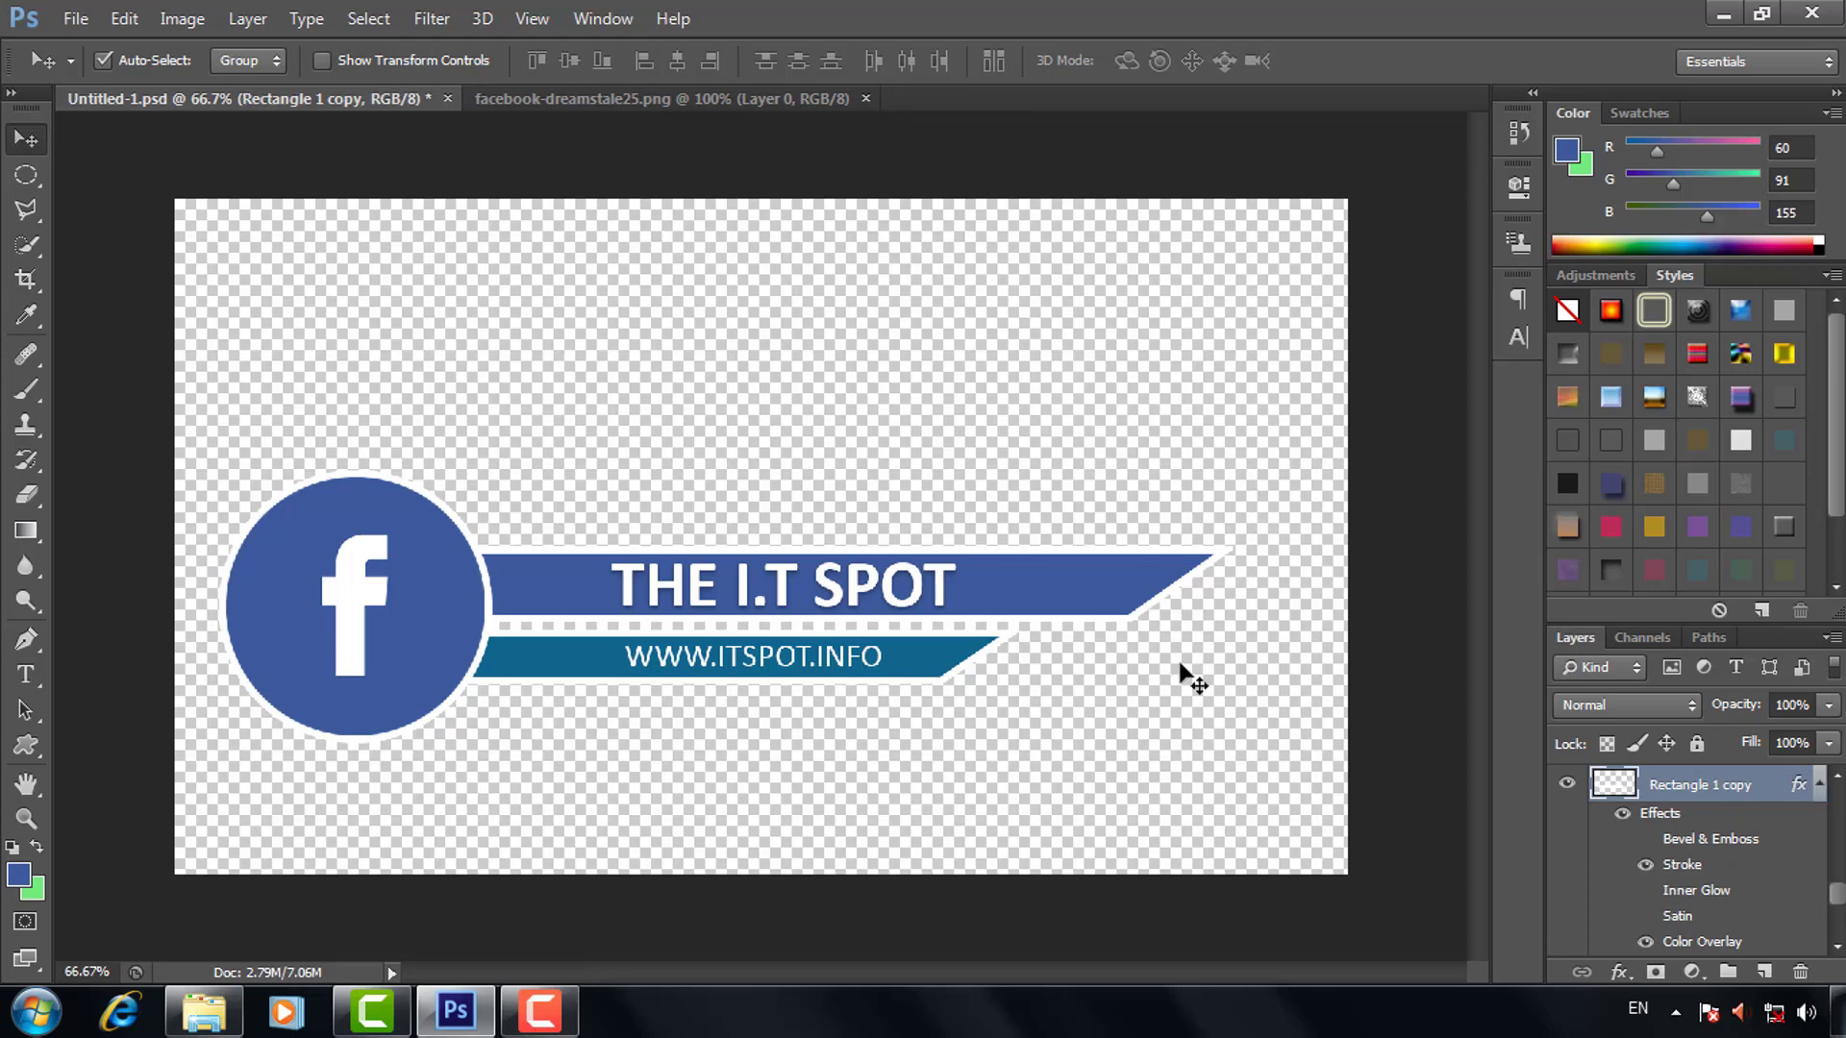
double_click(1729, 785)
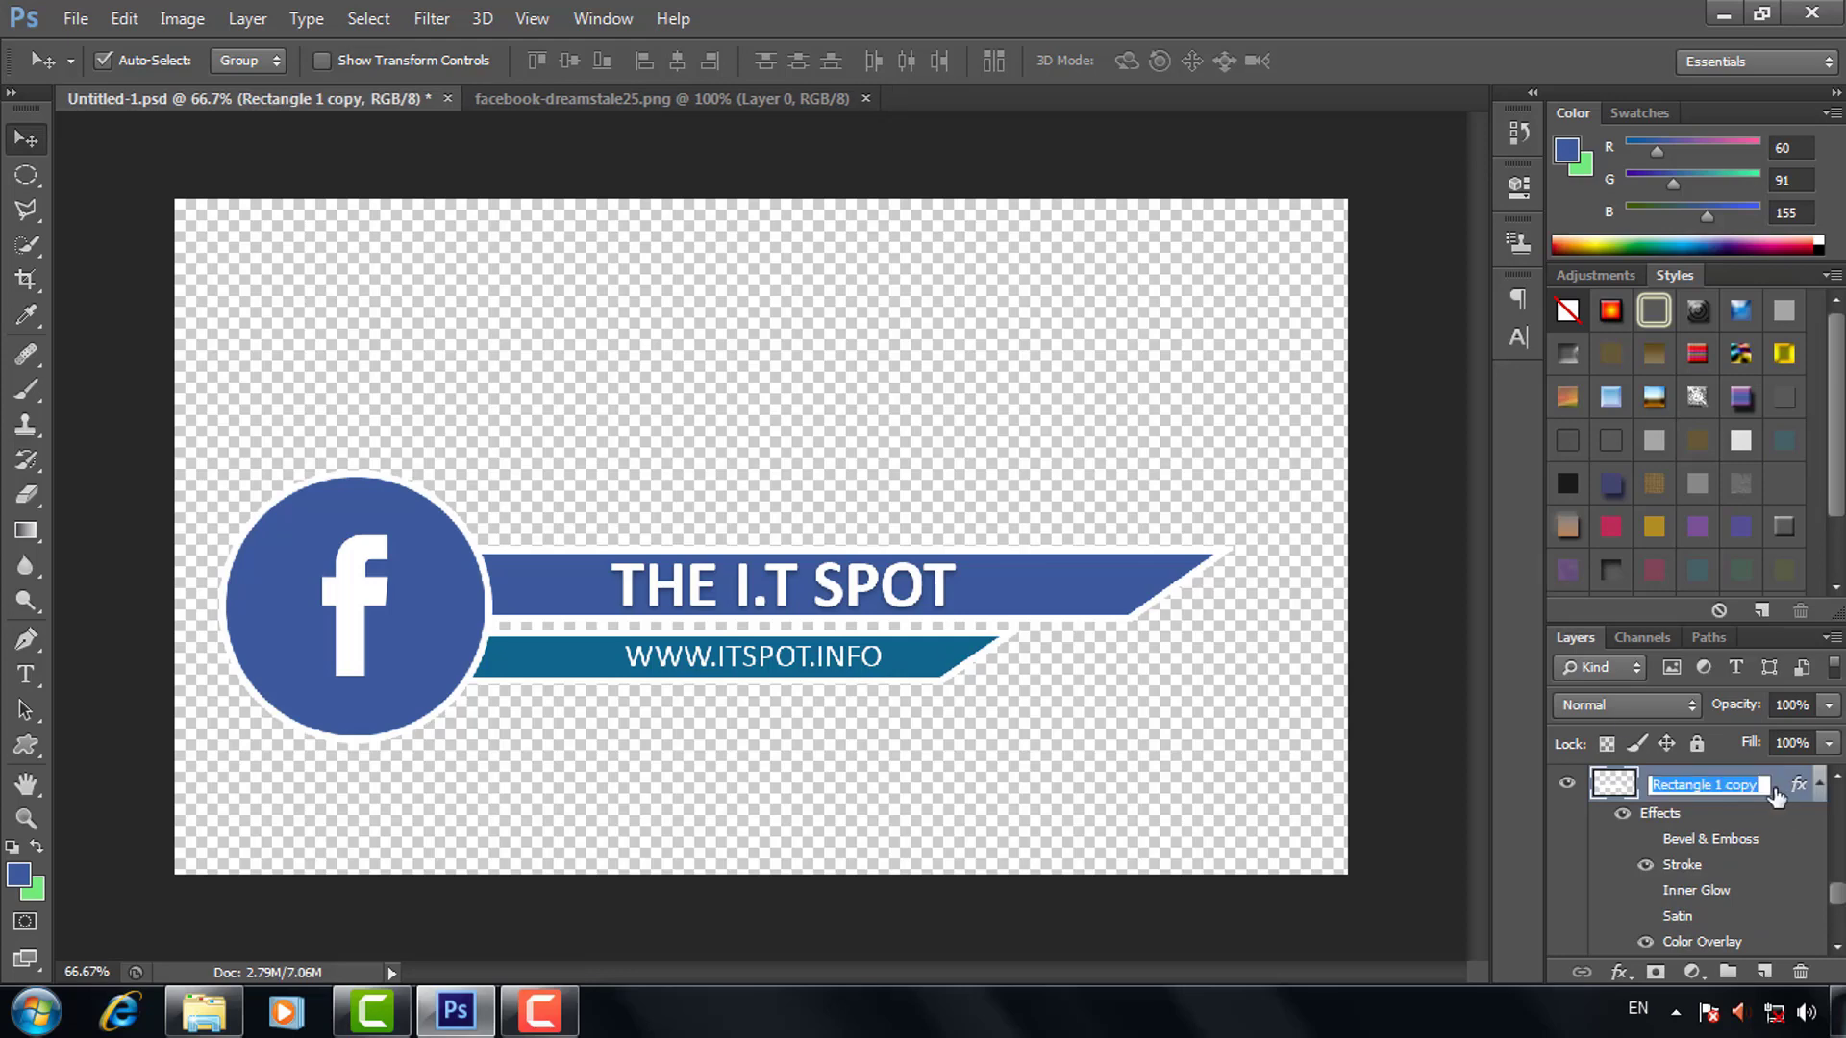
double_click(1777, 796)
left_click(1025, 740)
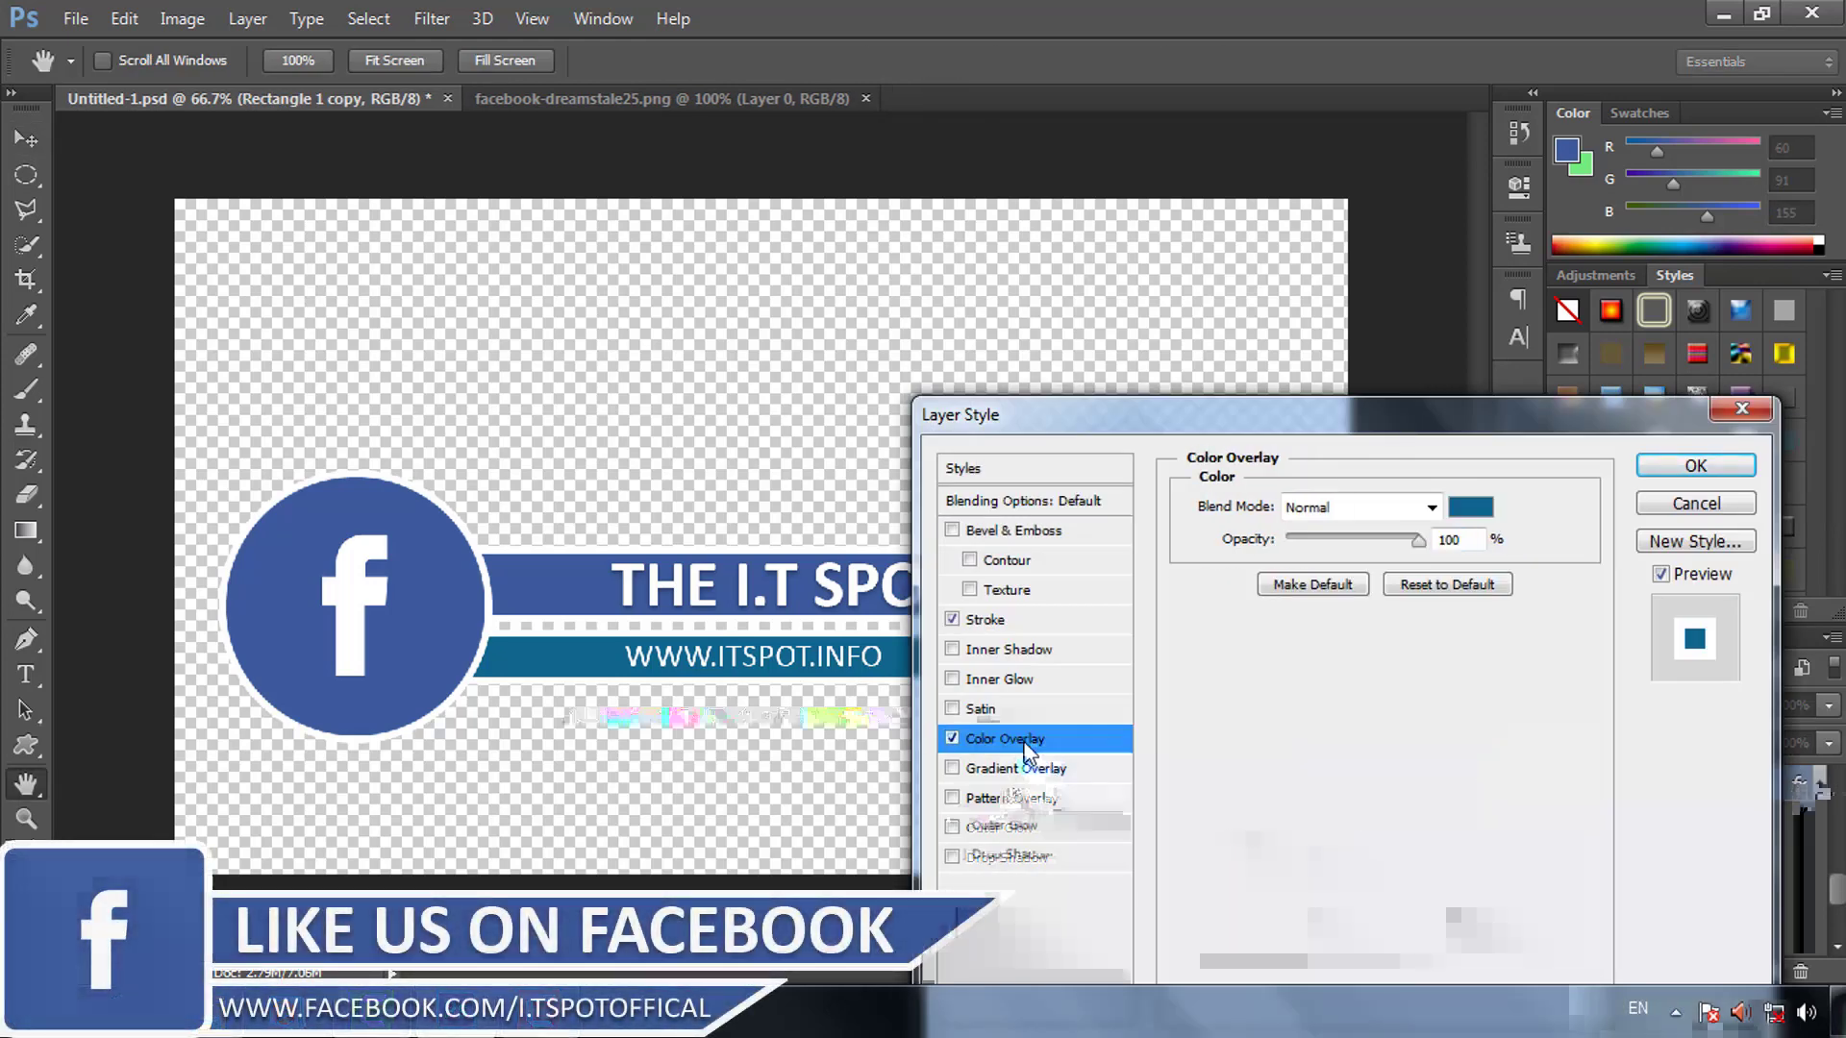
left_click(1471, 506)
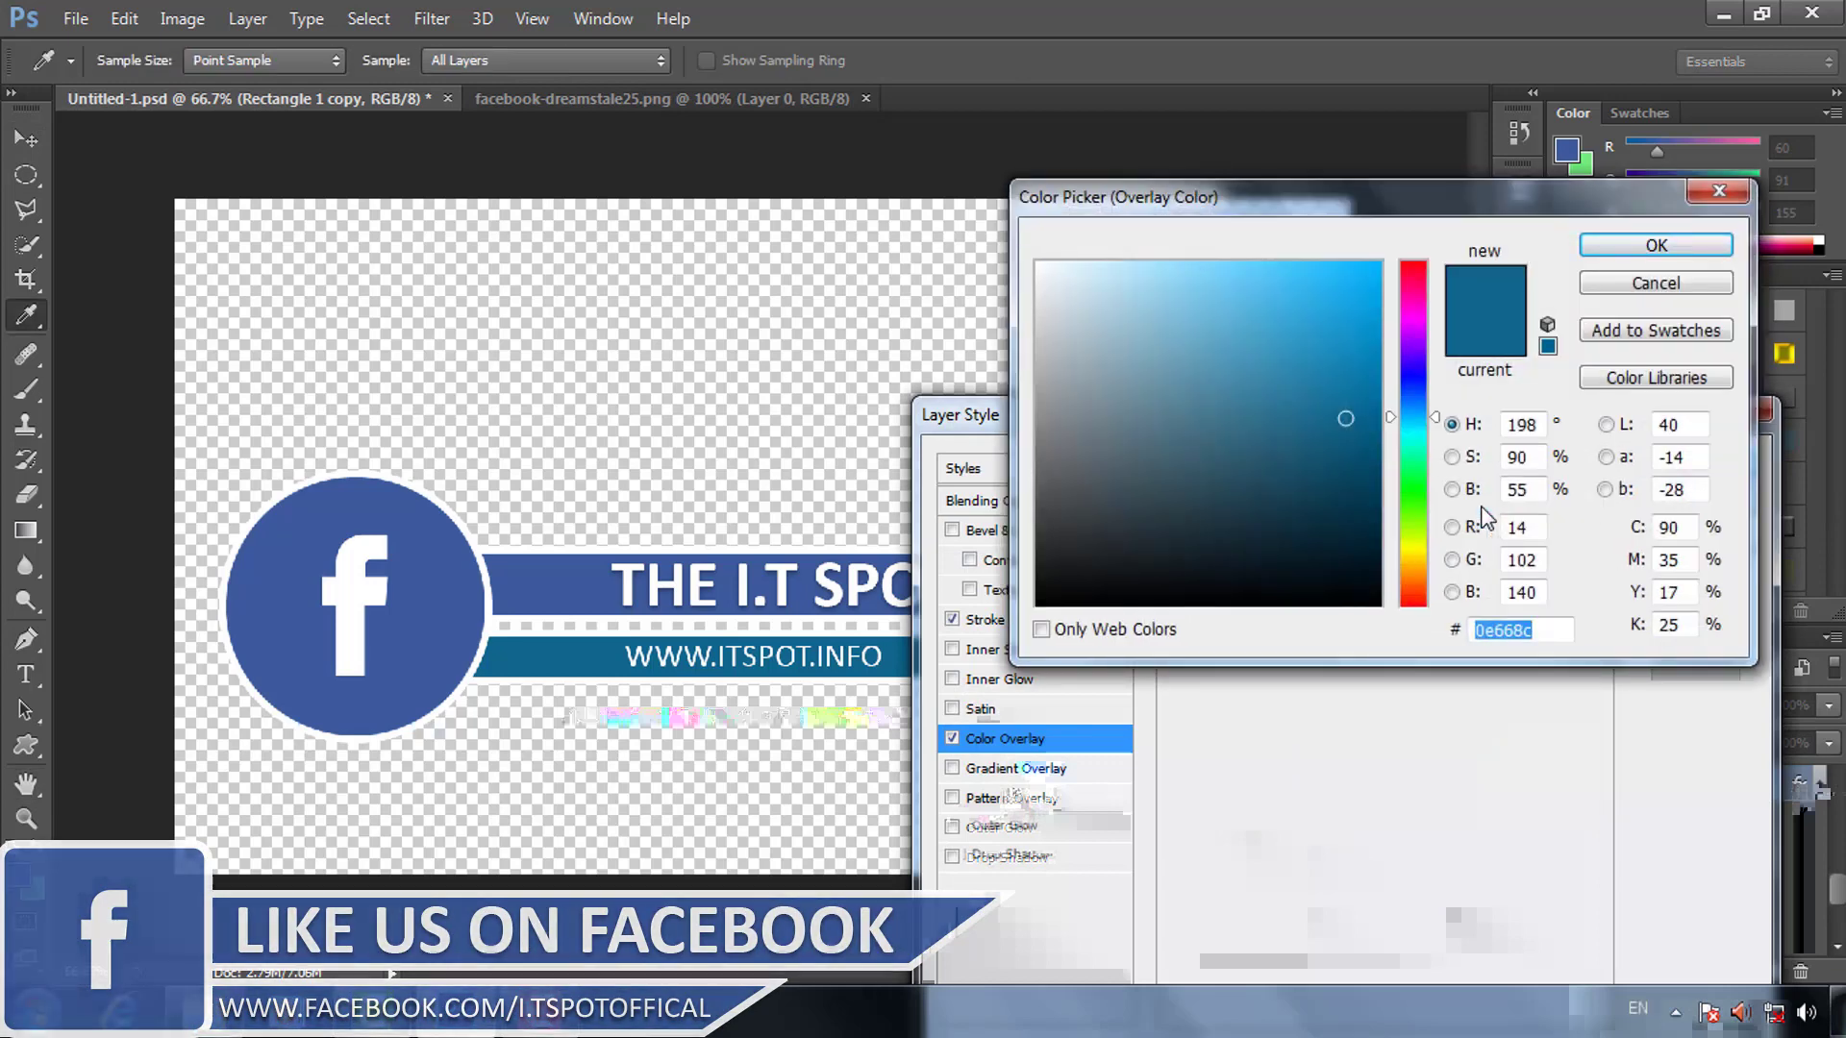
type("3c5b9b")
left_click(1655, 246)
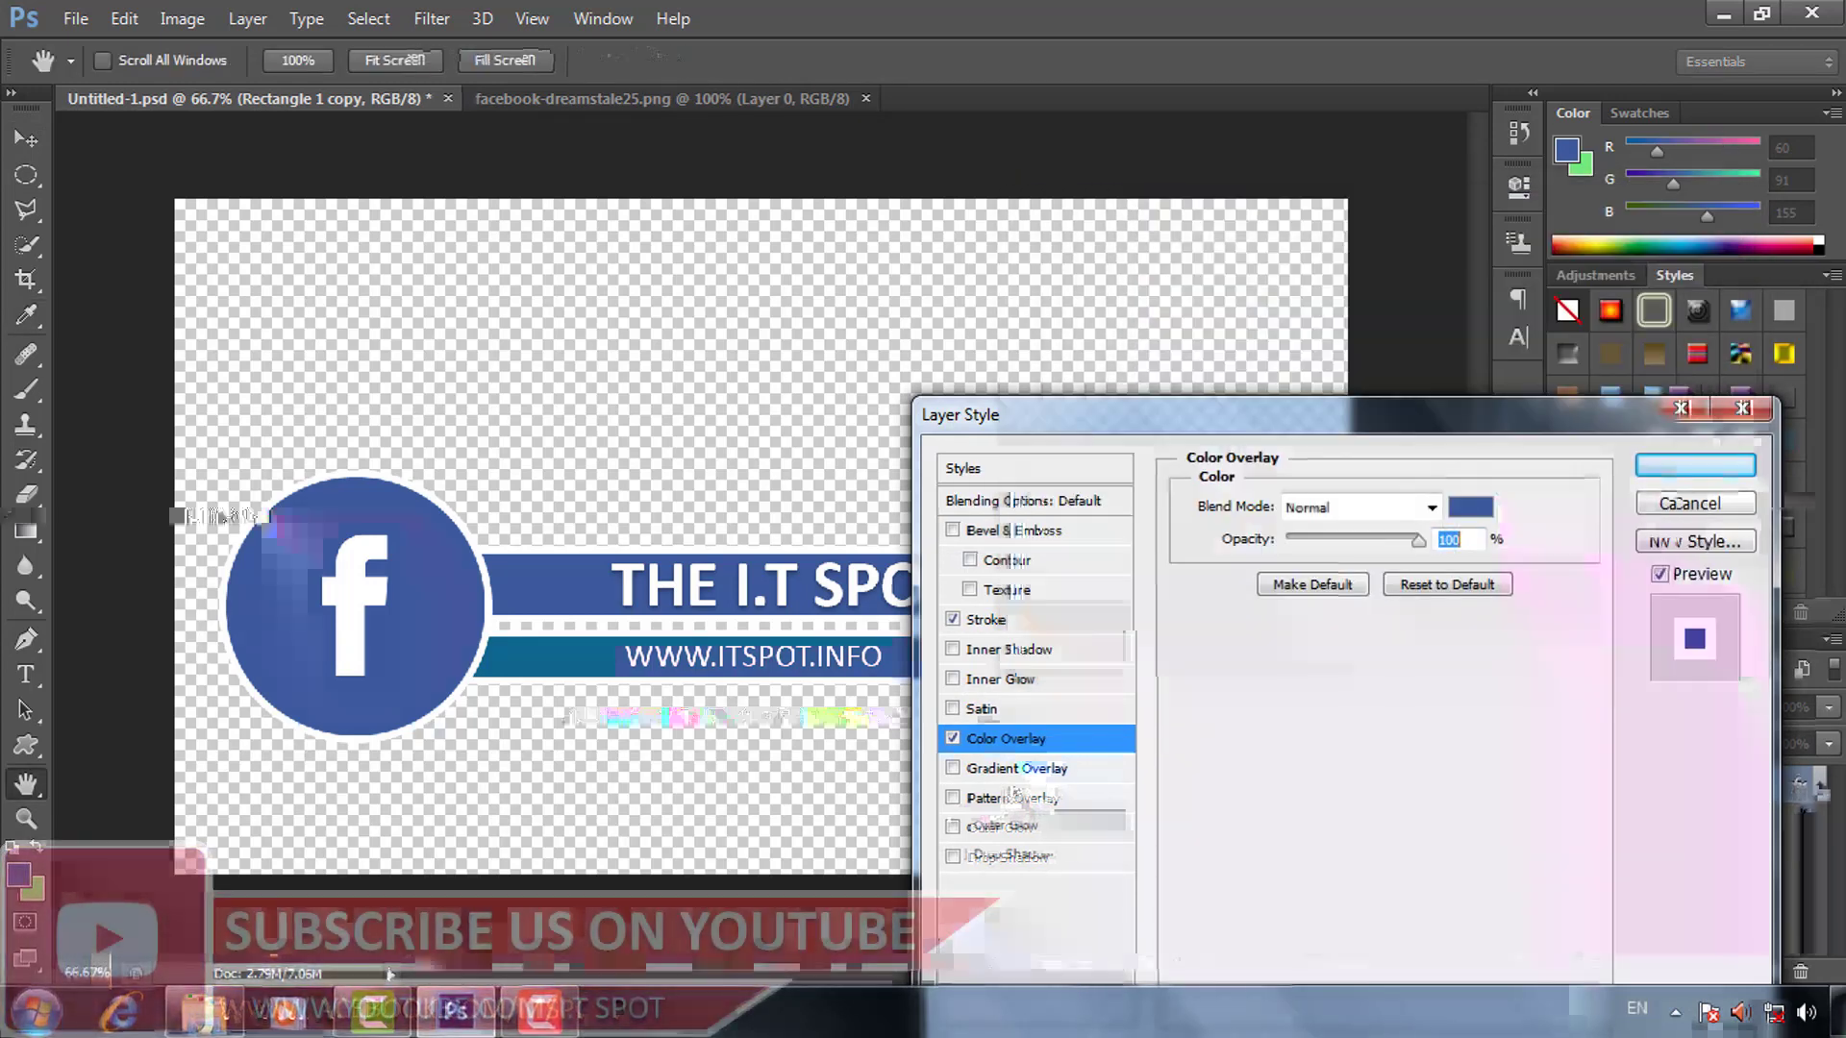
left_click(1695, 465)
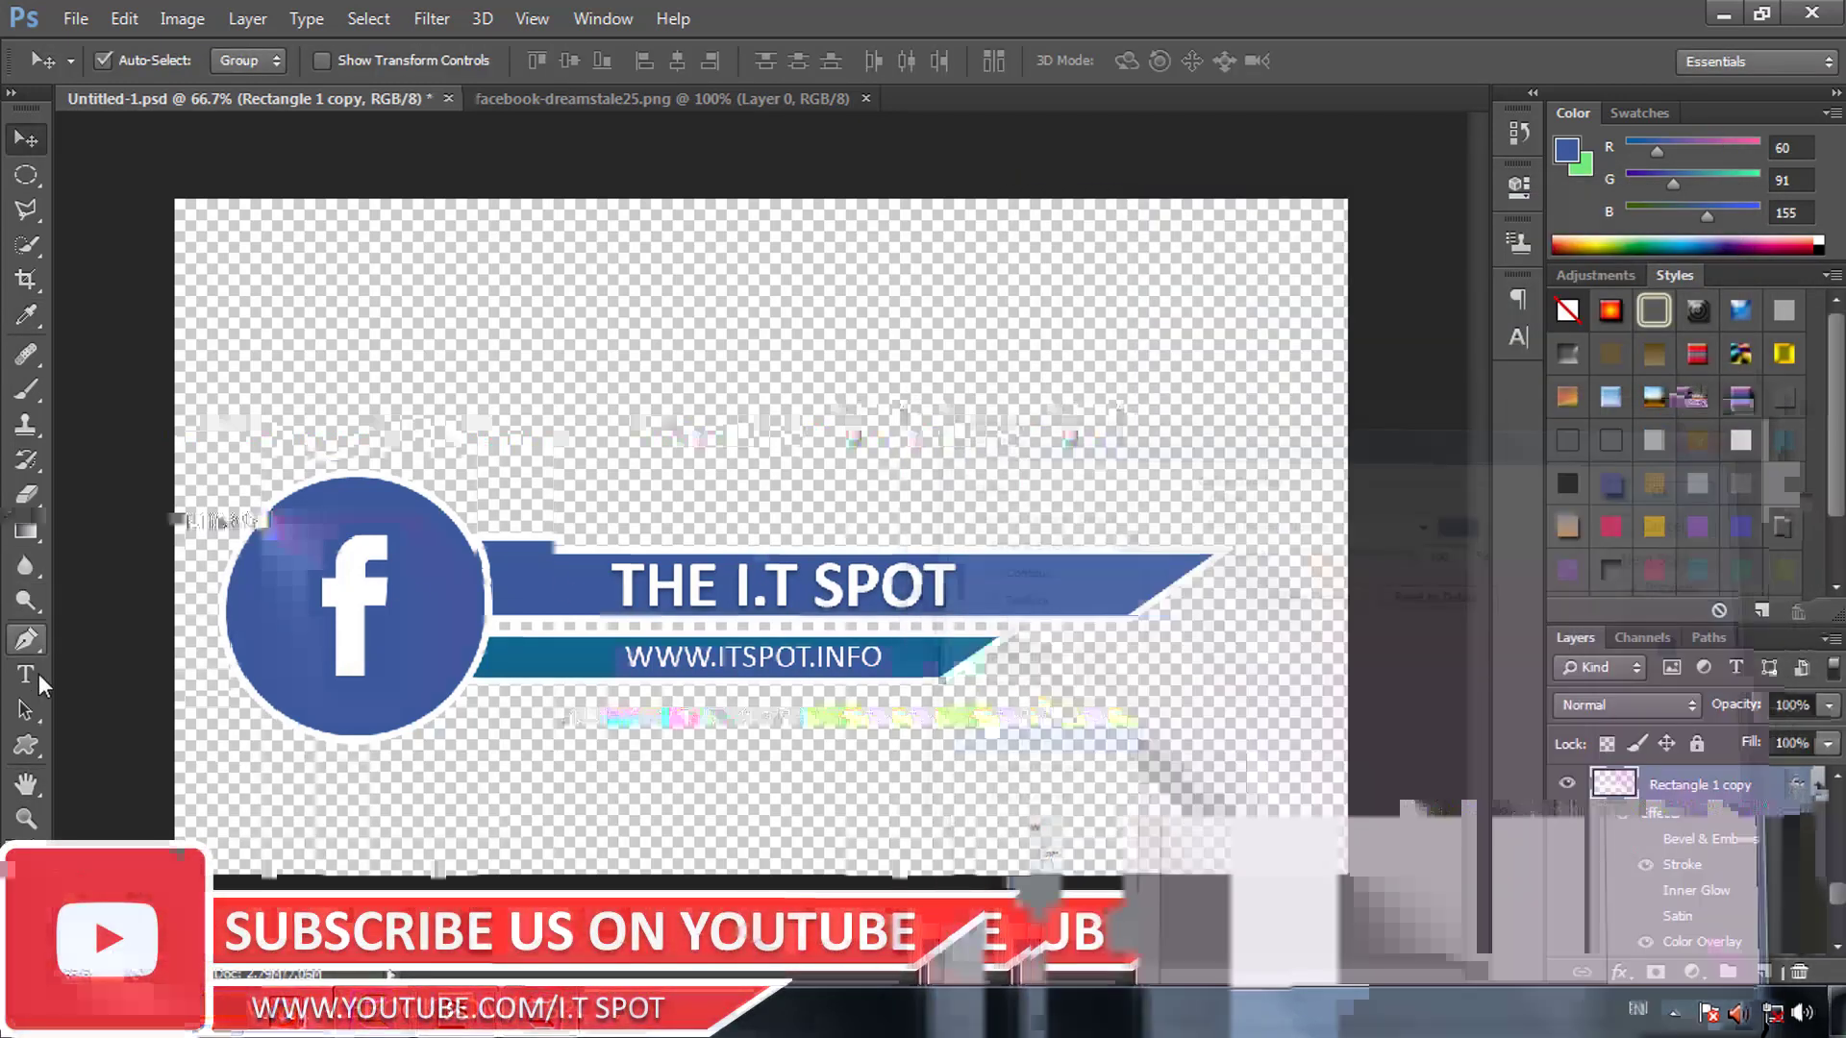
Replace THE I.T SPOT with LIKE US ON FACEBOOK and shift the headline left.
left_click(38, 678)
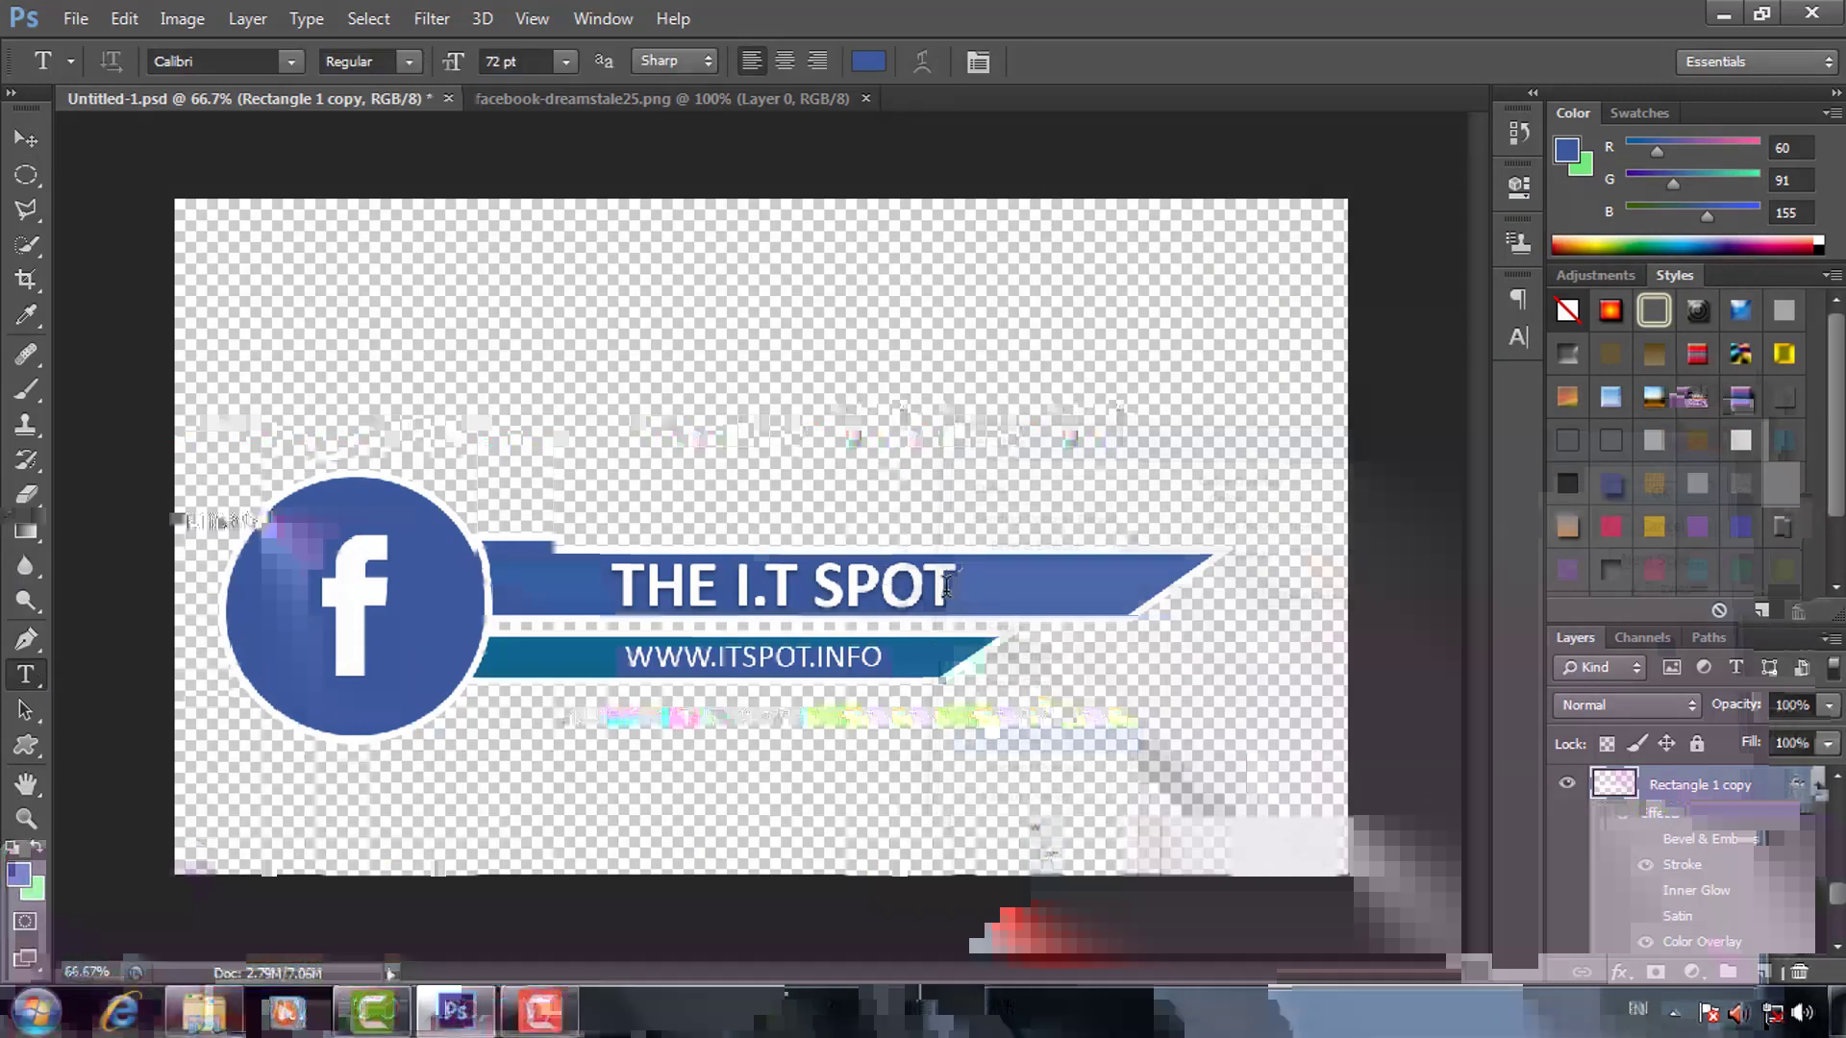
left_click_drag(951, 587, 612, 588)
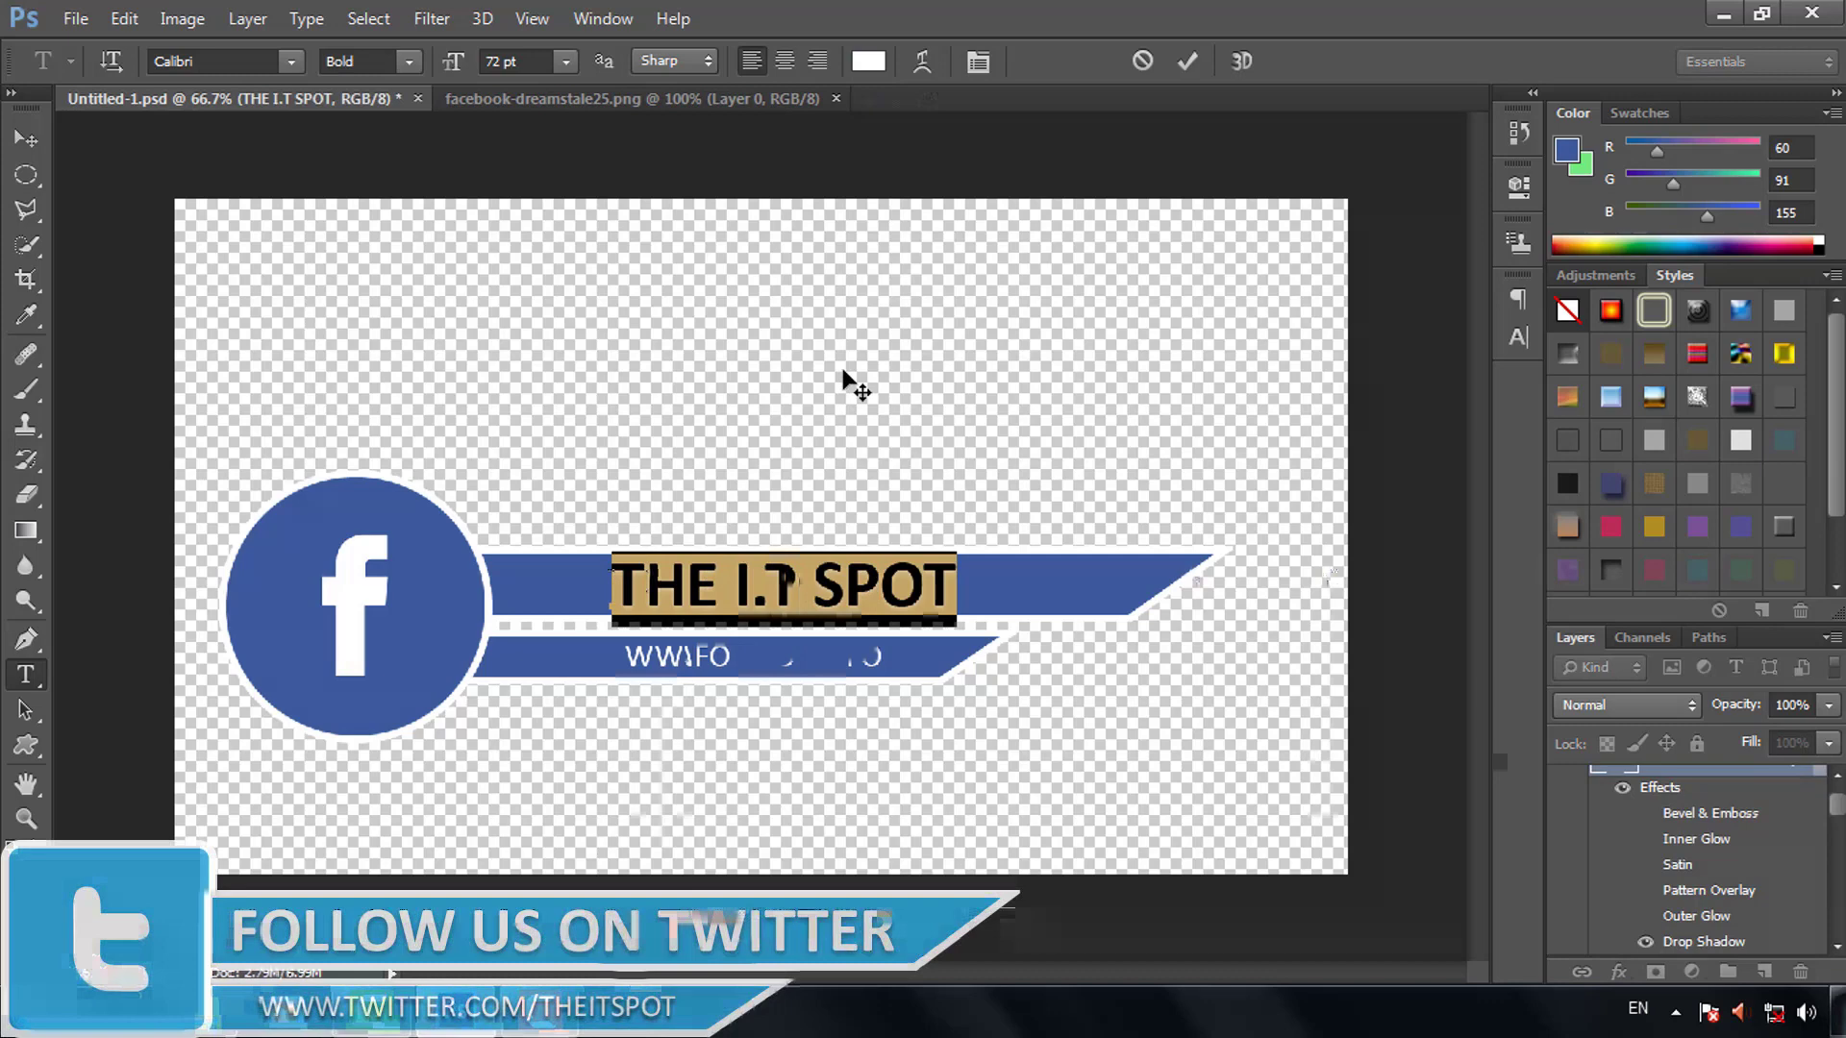
type("LIKE US ON FA")
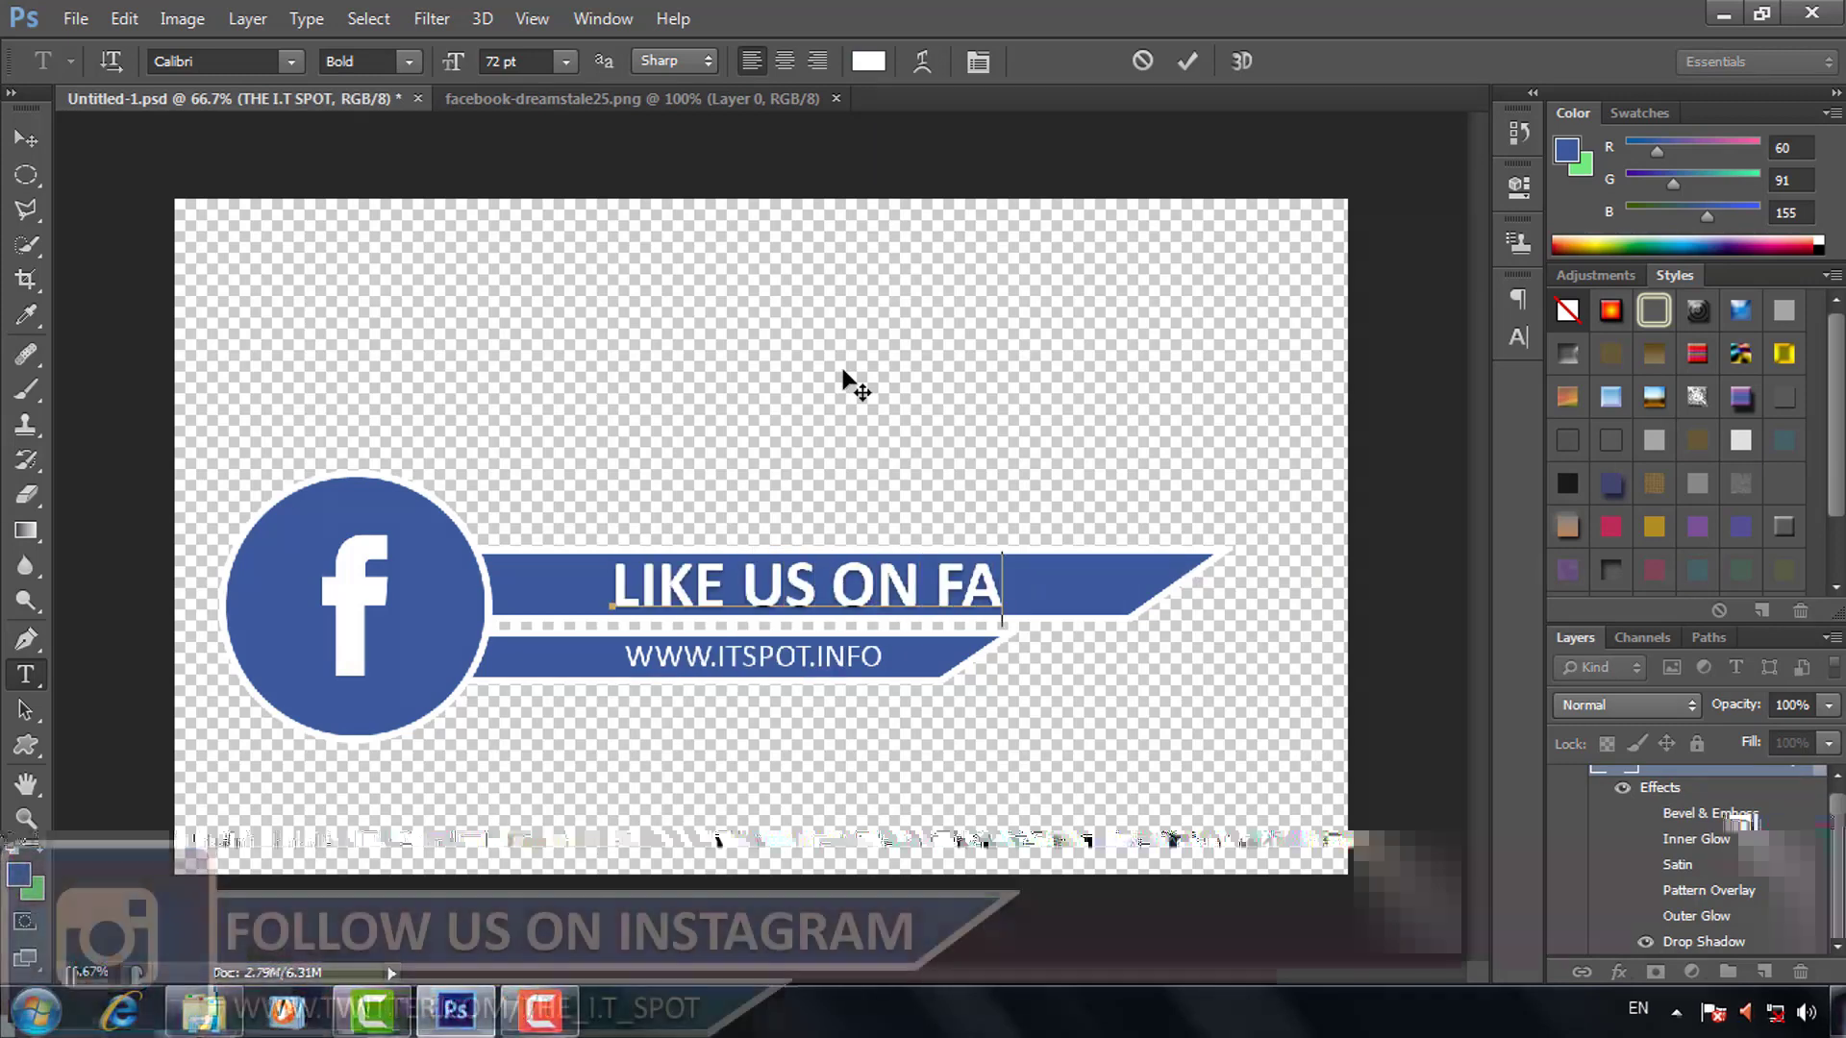
type("CEBOO")
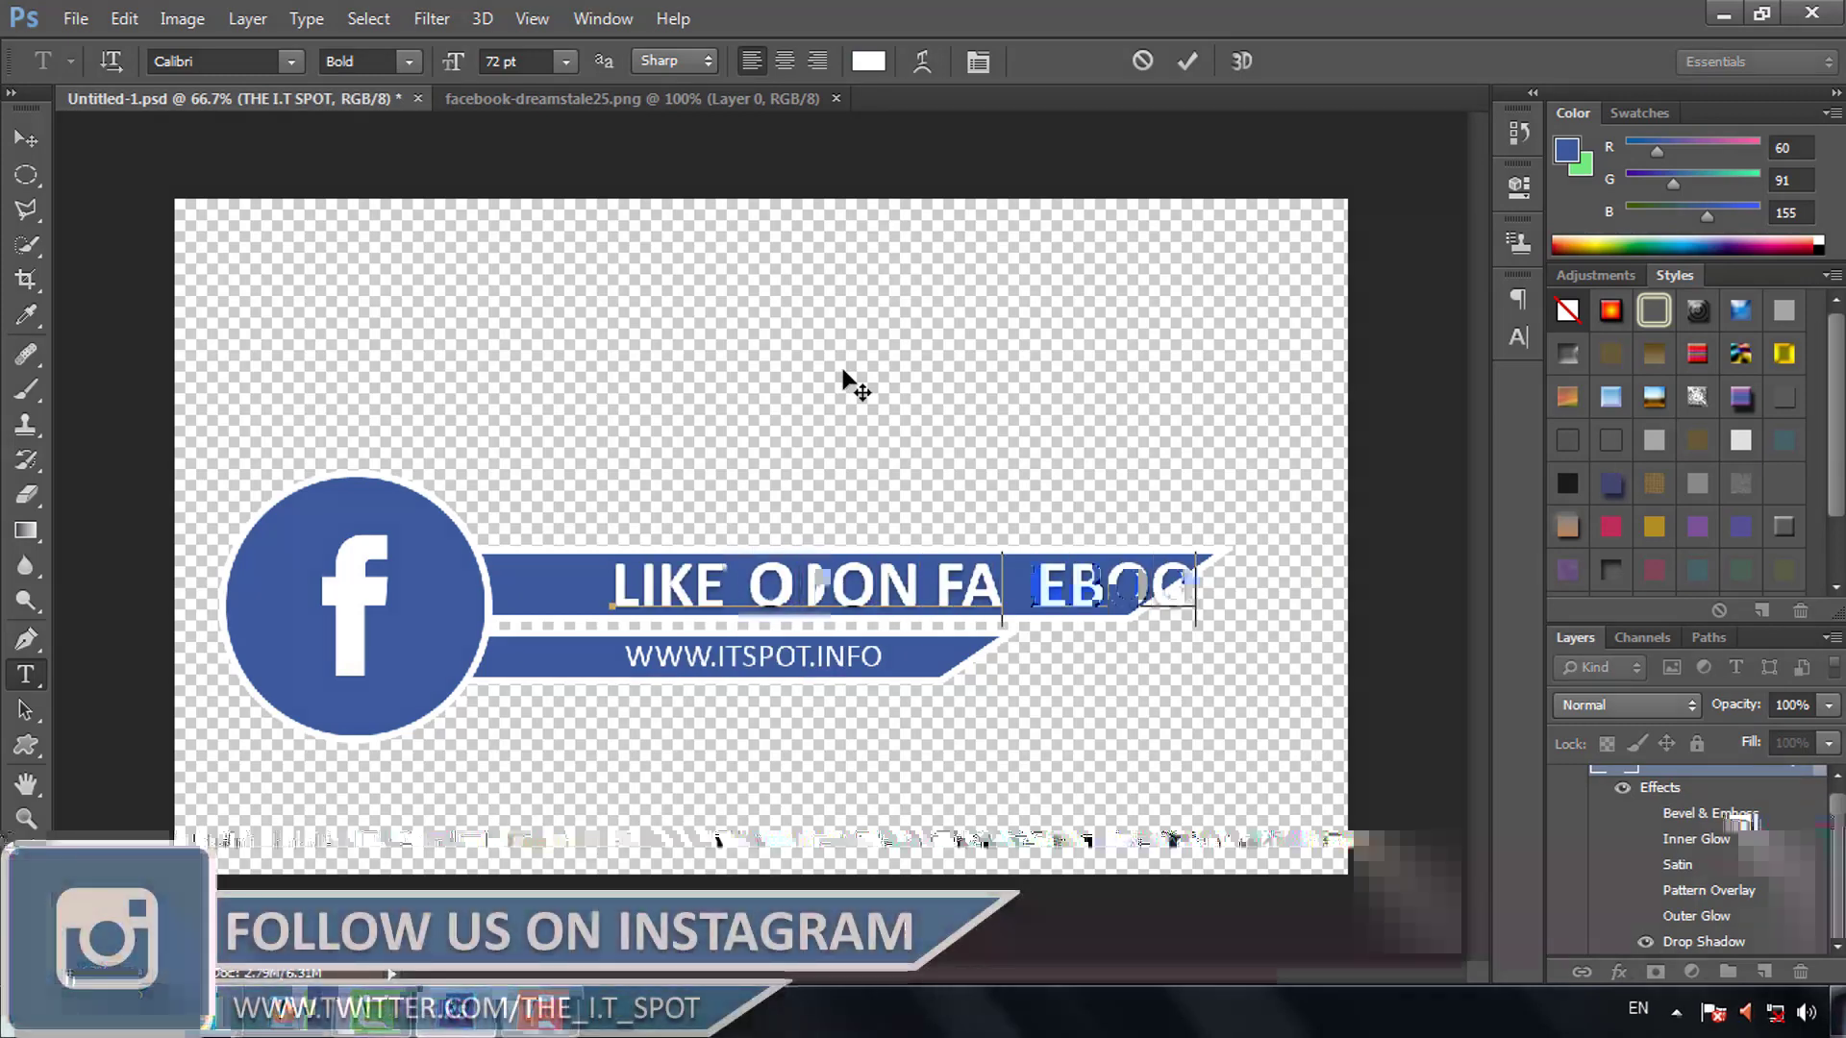
type("K")
left_click(25, 140)
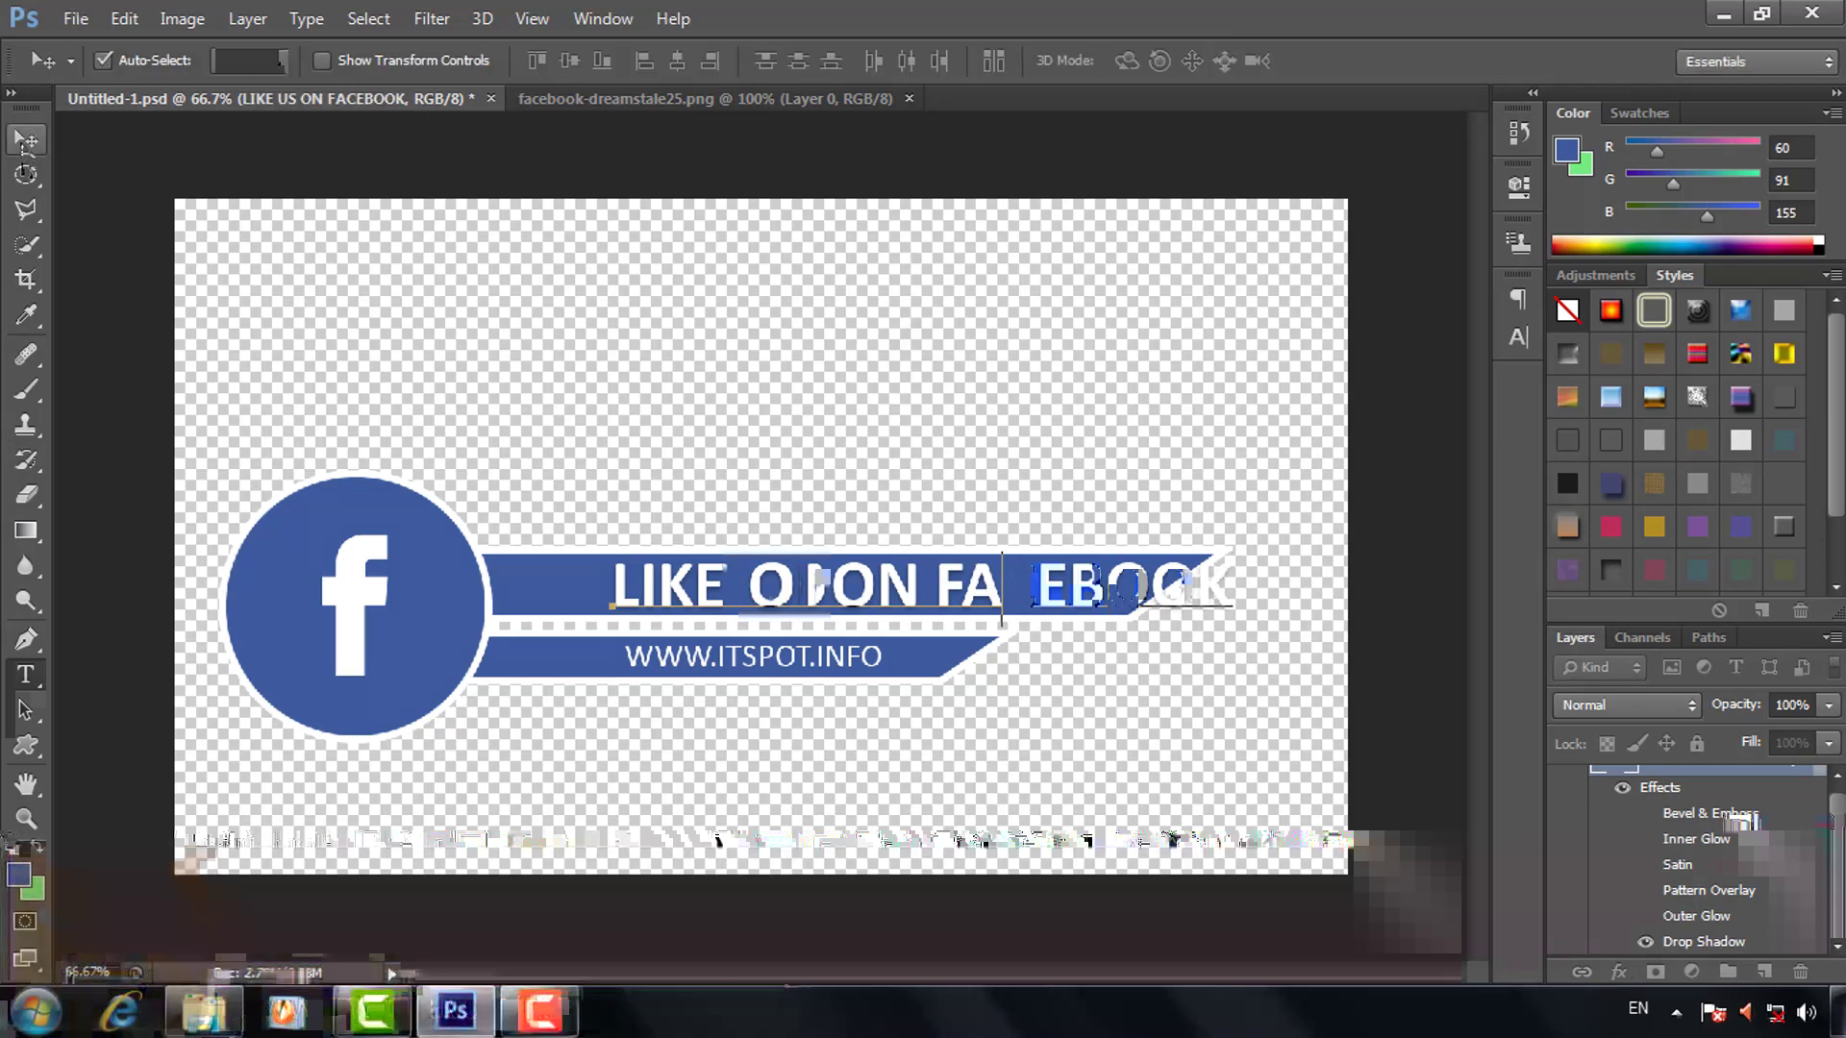
left_click_drag(816, 582, 752, 584)
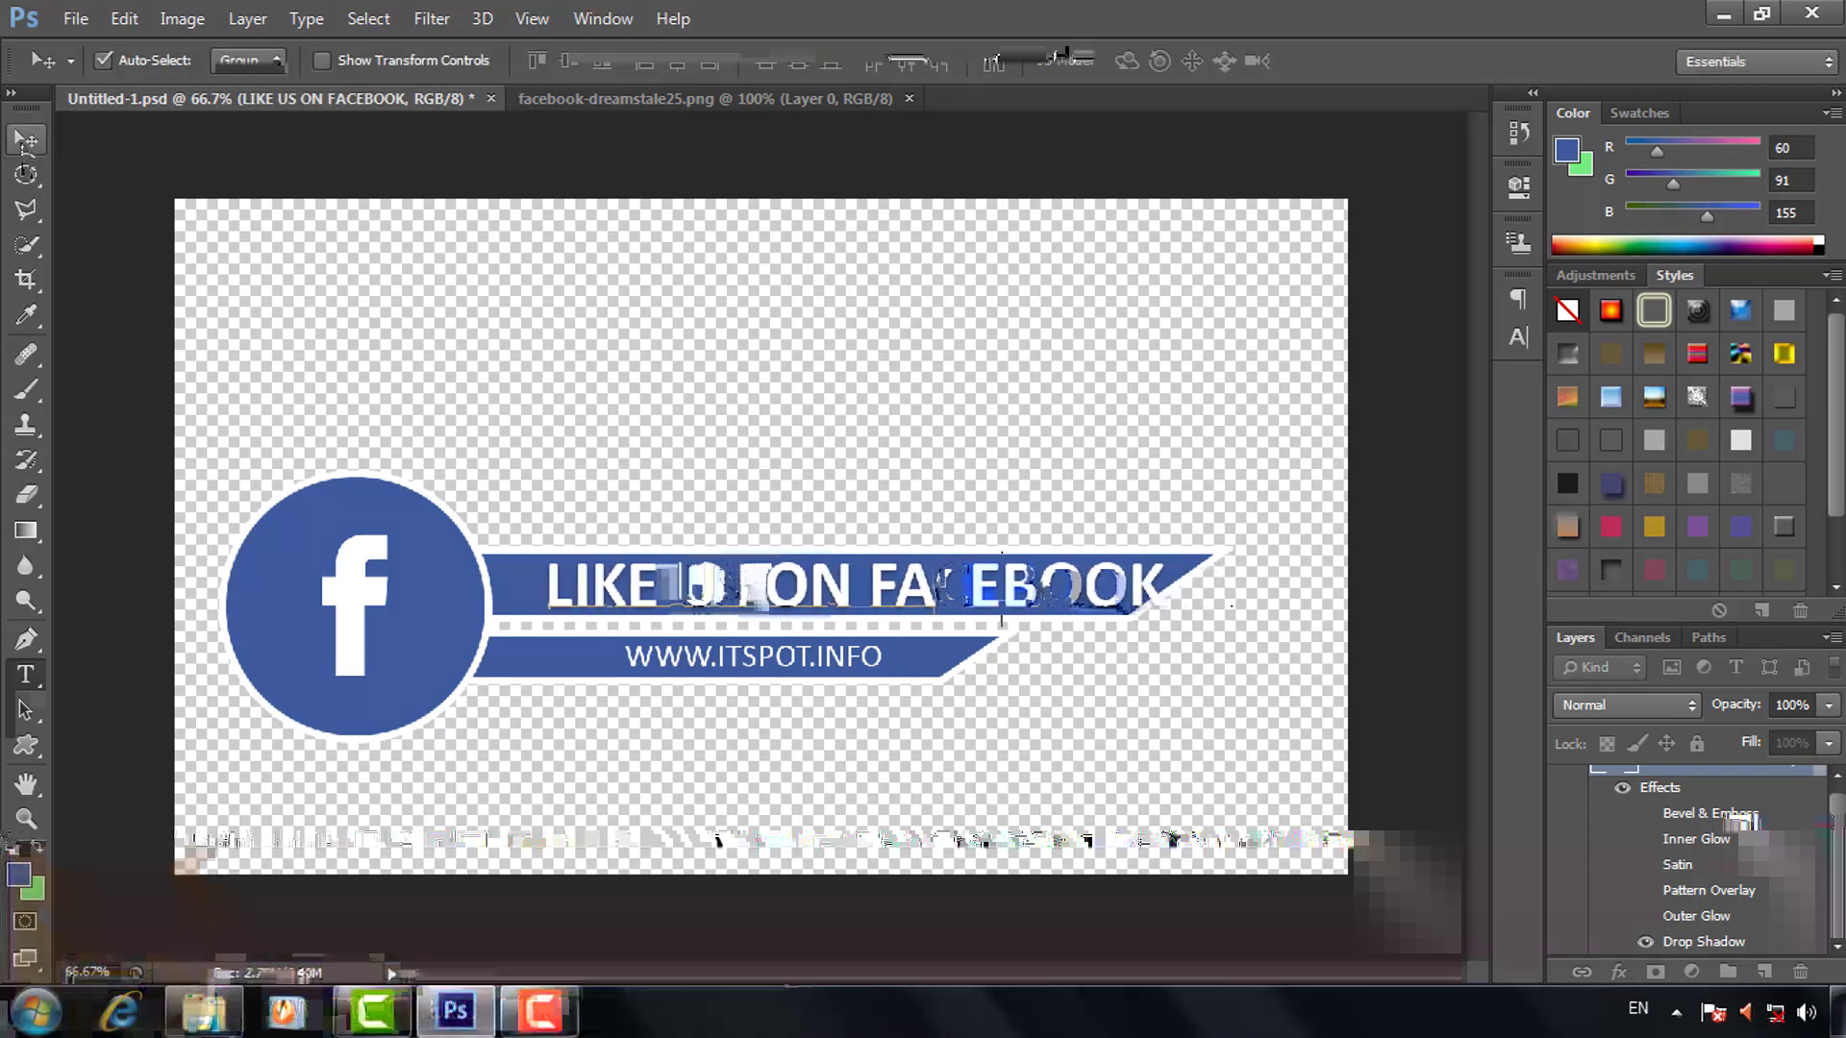
left_click_drag(1002, 620, 984, 620)
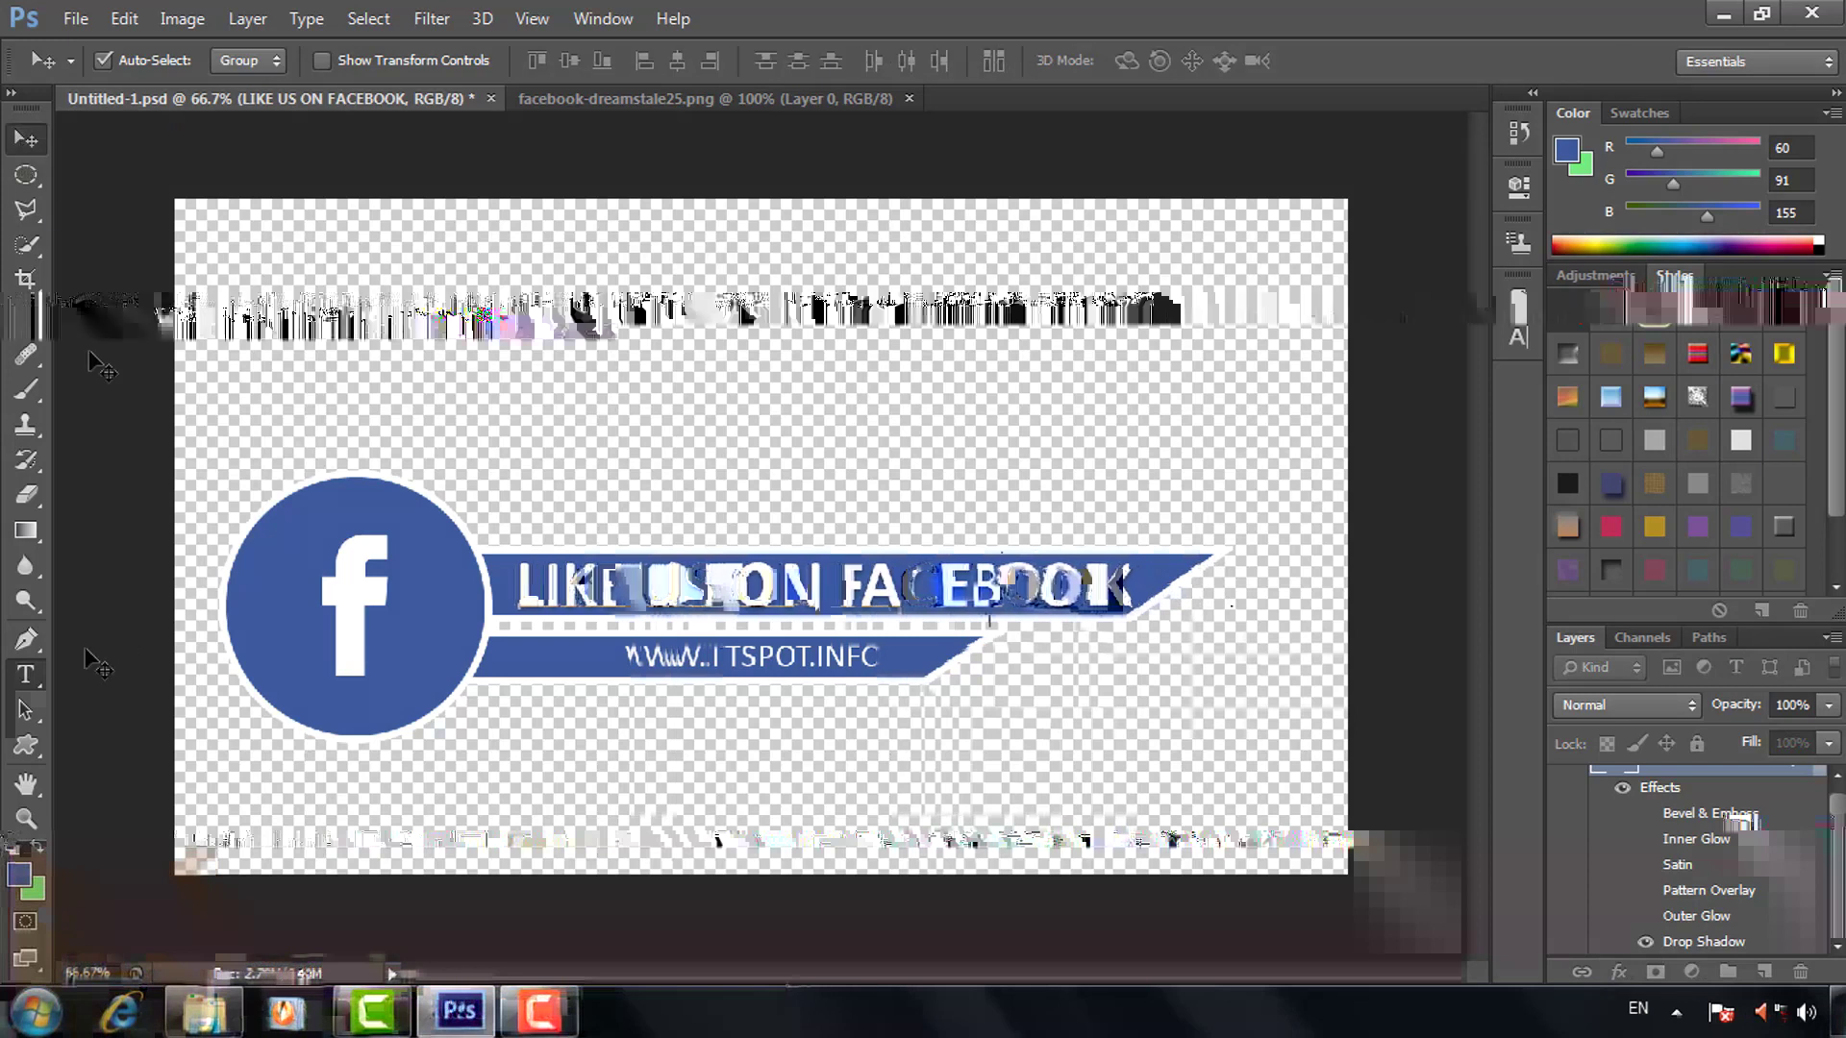
left_click(26, 674)
left_click_drag(632, 655, 669, 654)
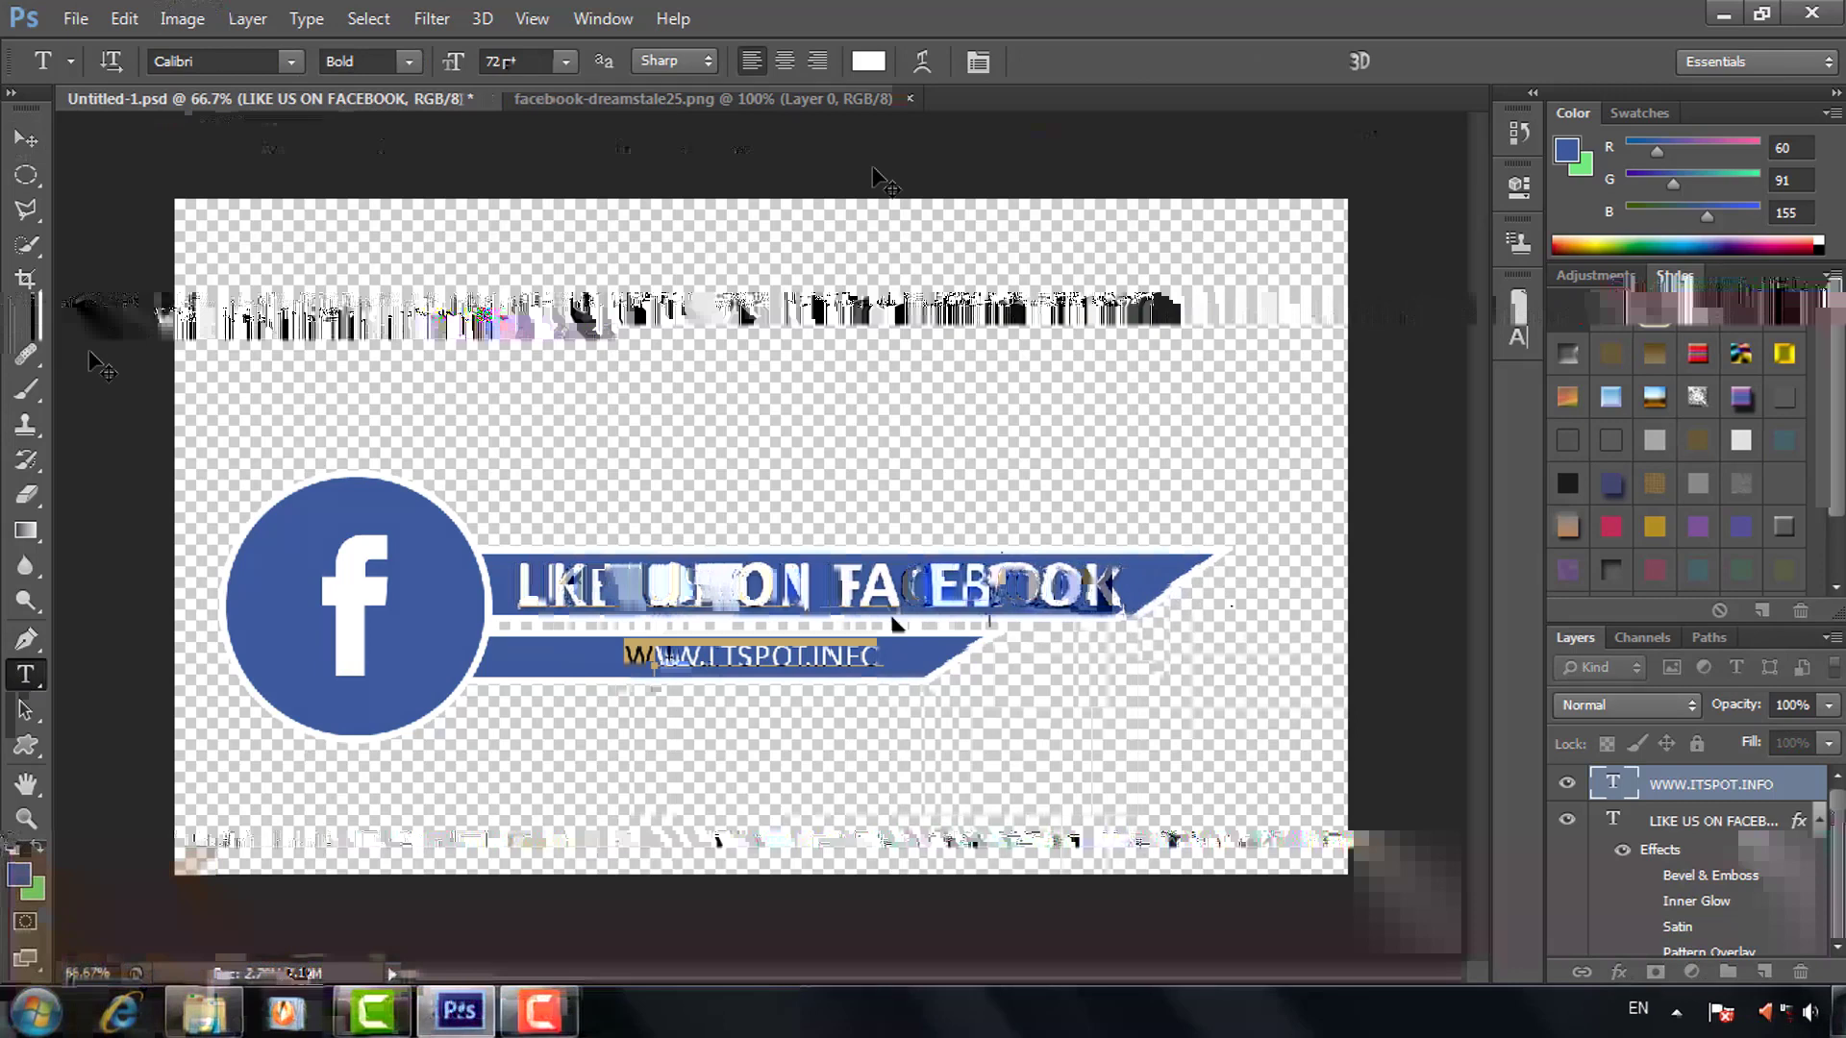
type("WWW.")
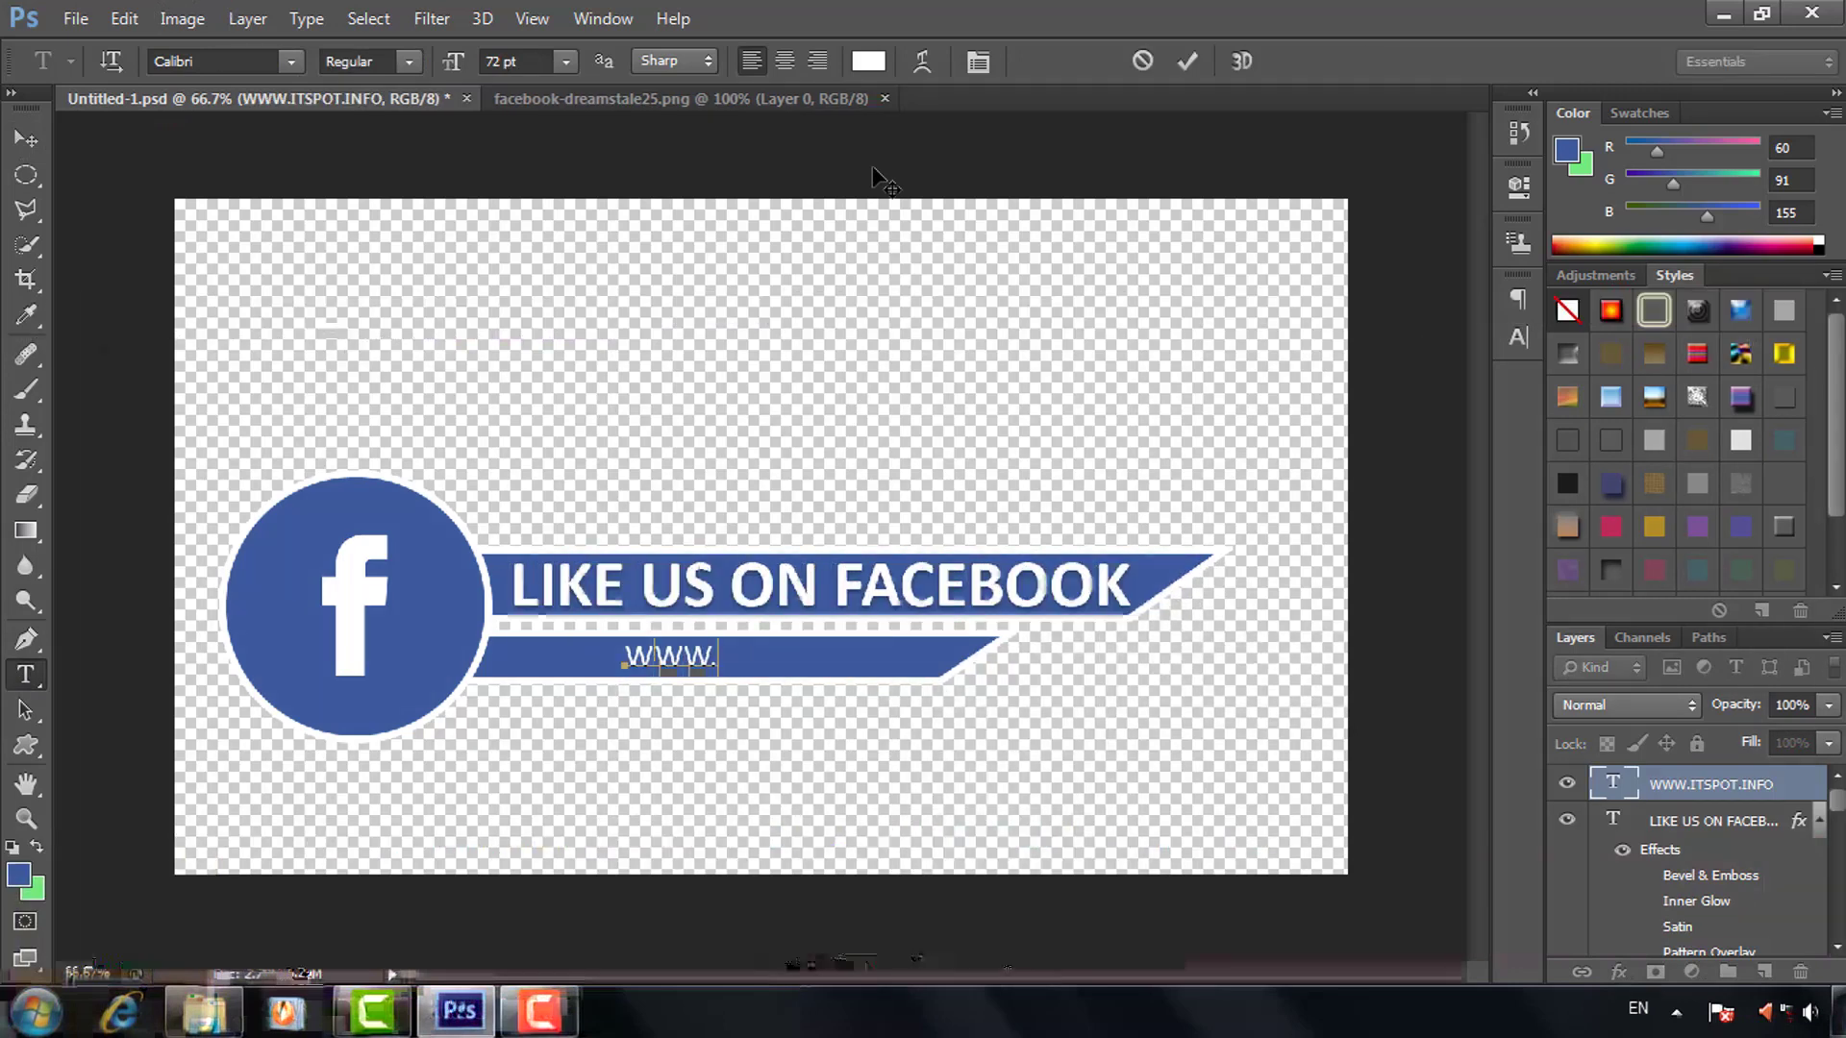
type("FACEBOOK.")
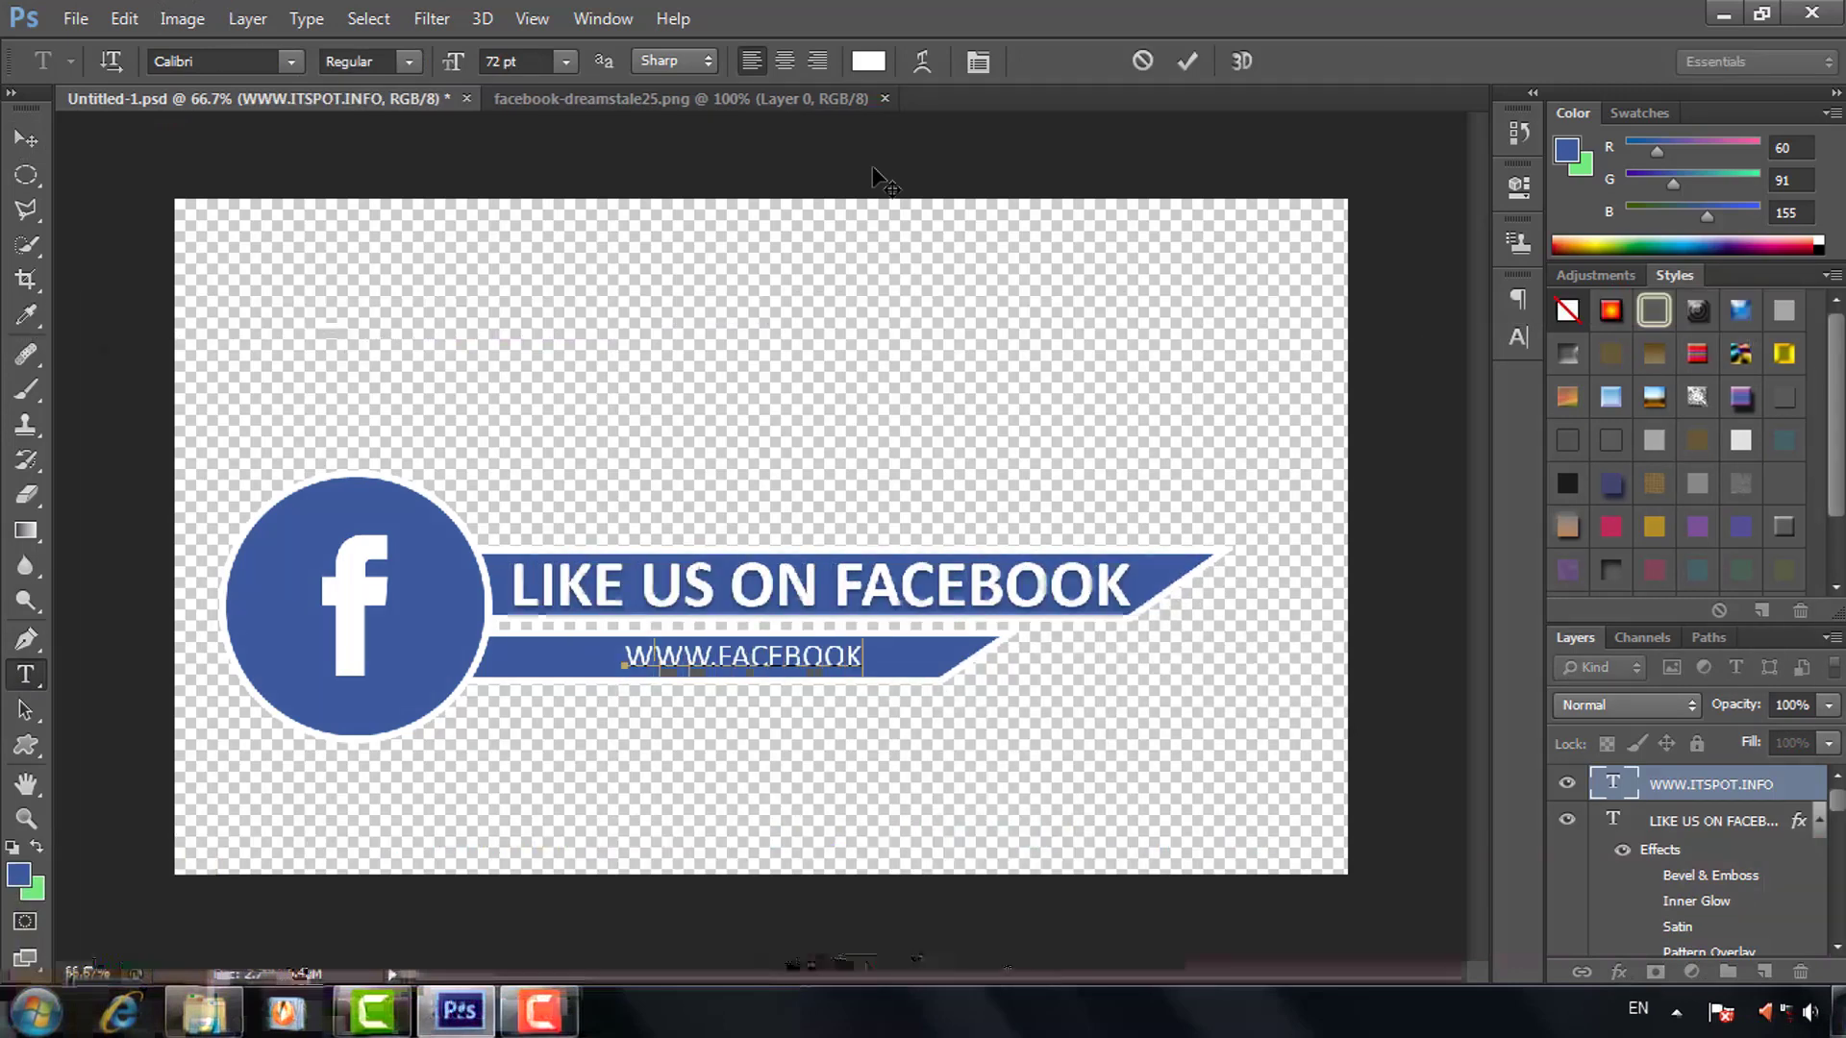
type("COM/I")
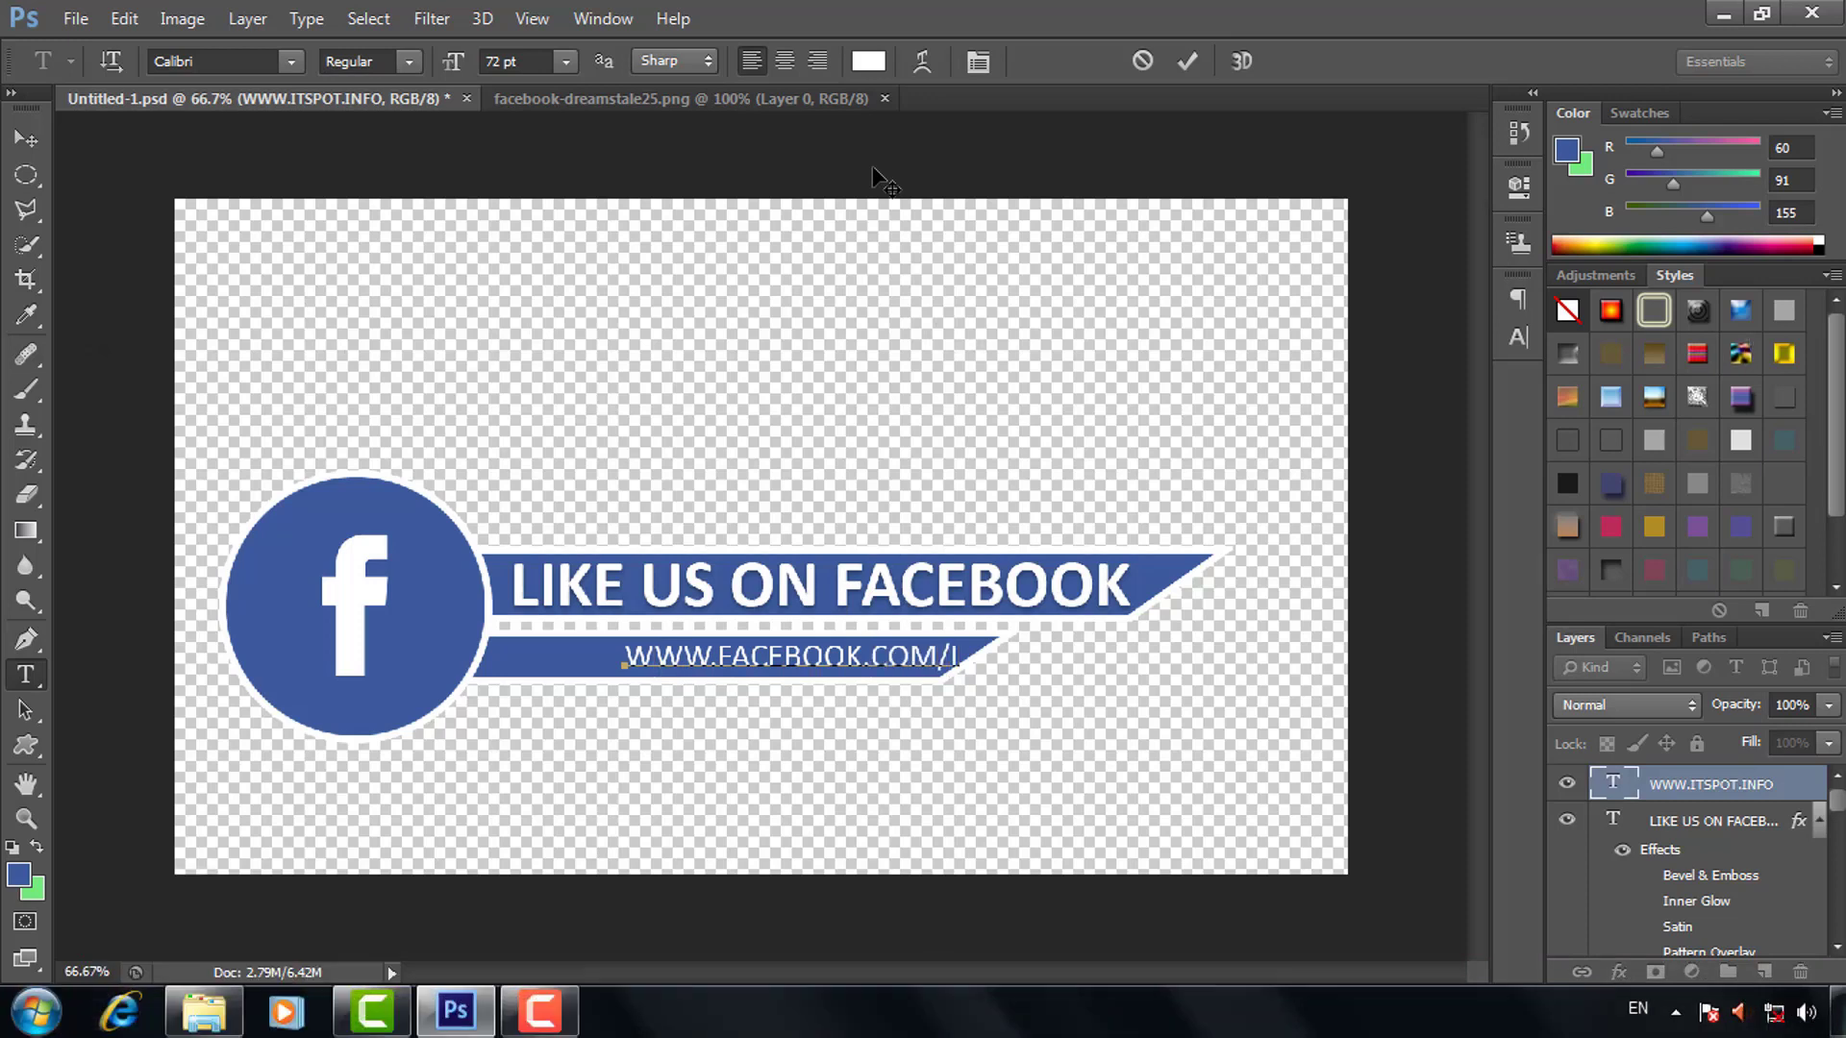
type("TSPOT")
left_click(26, 141)
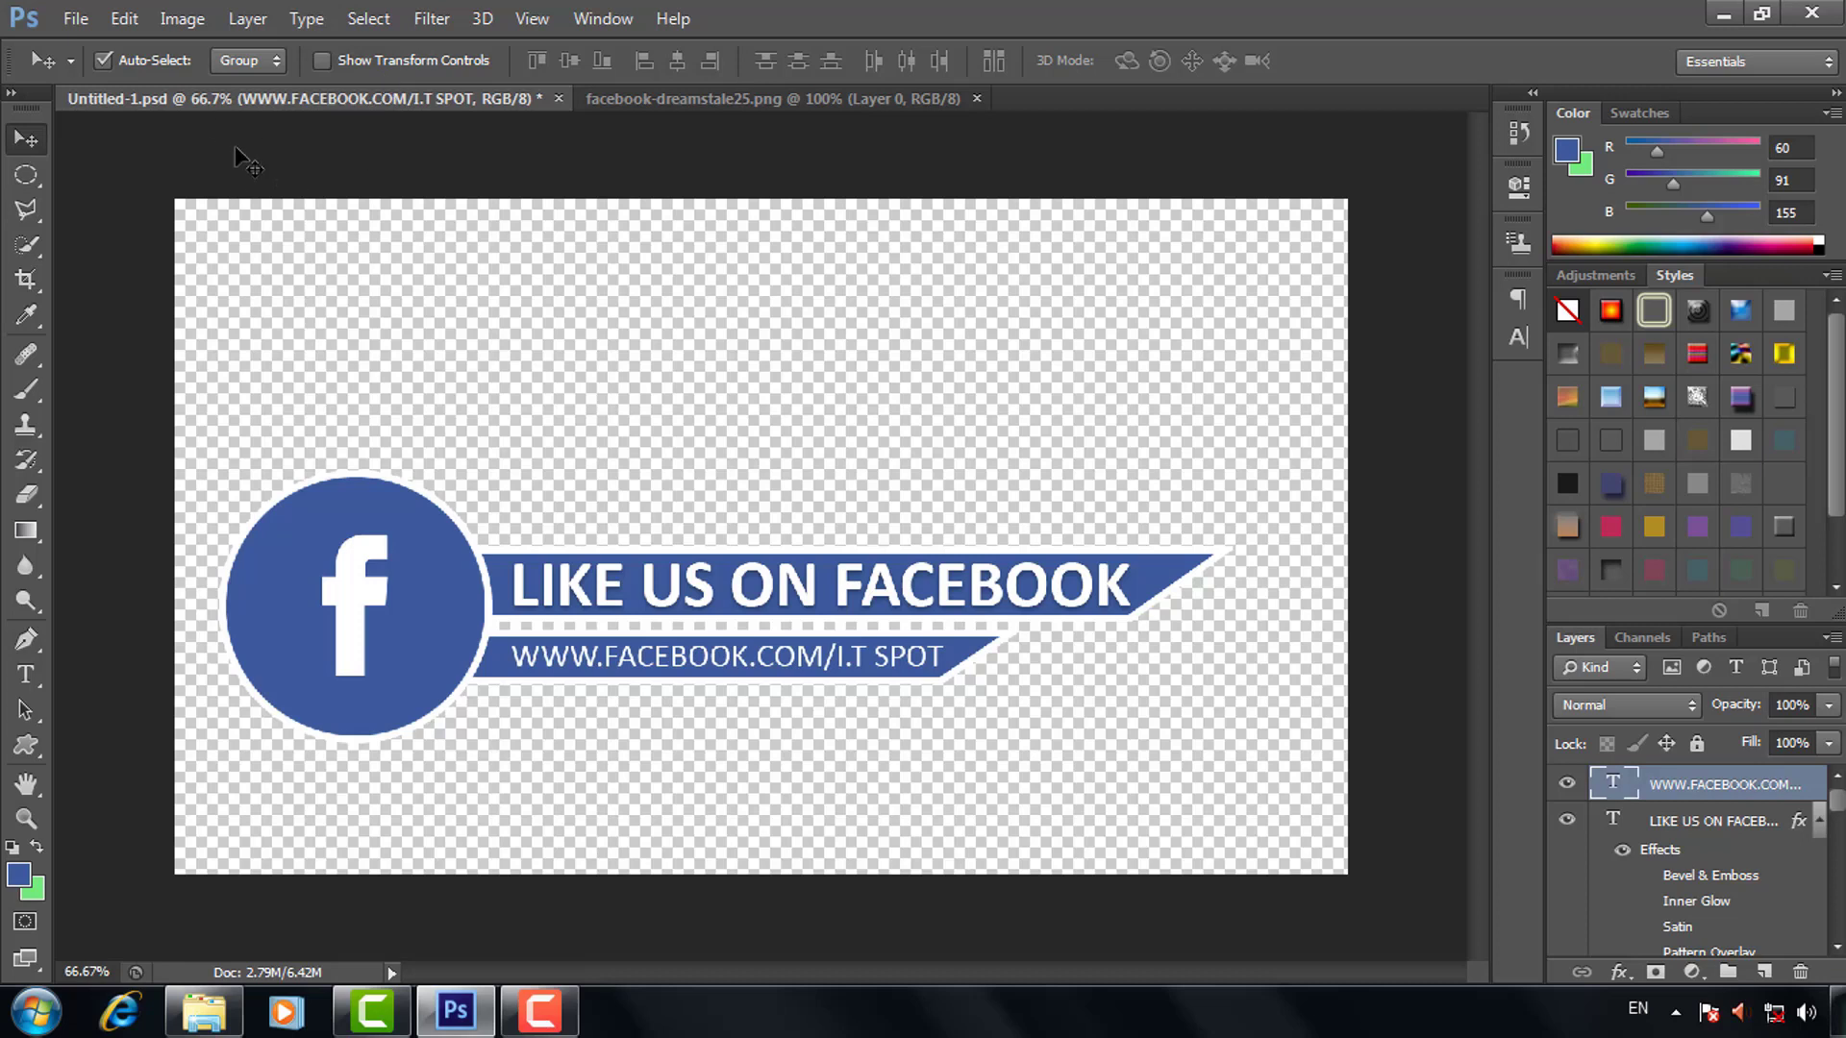
left_click(438, 567)
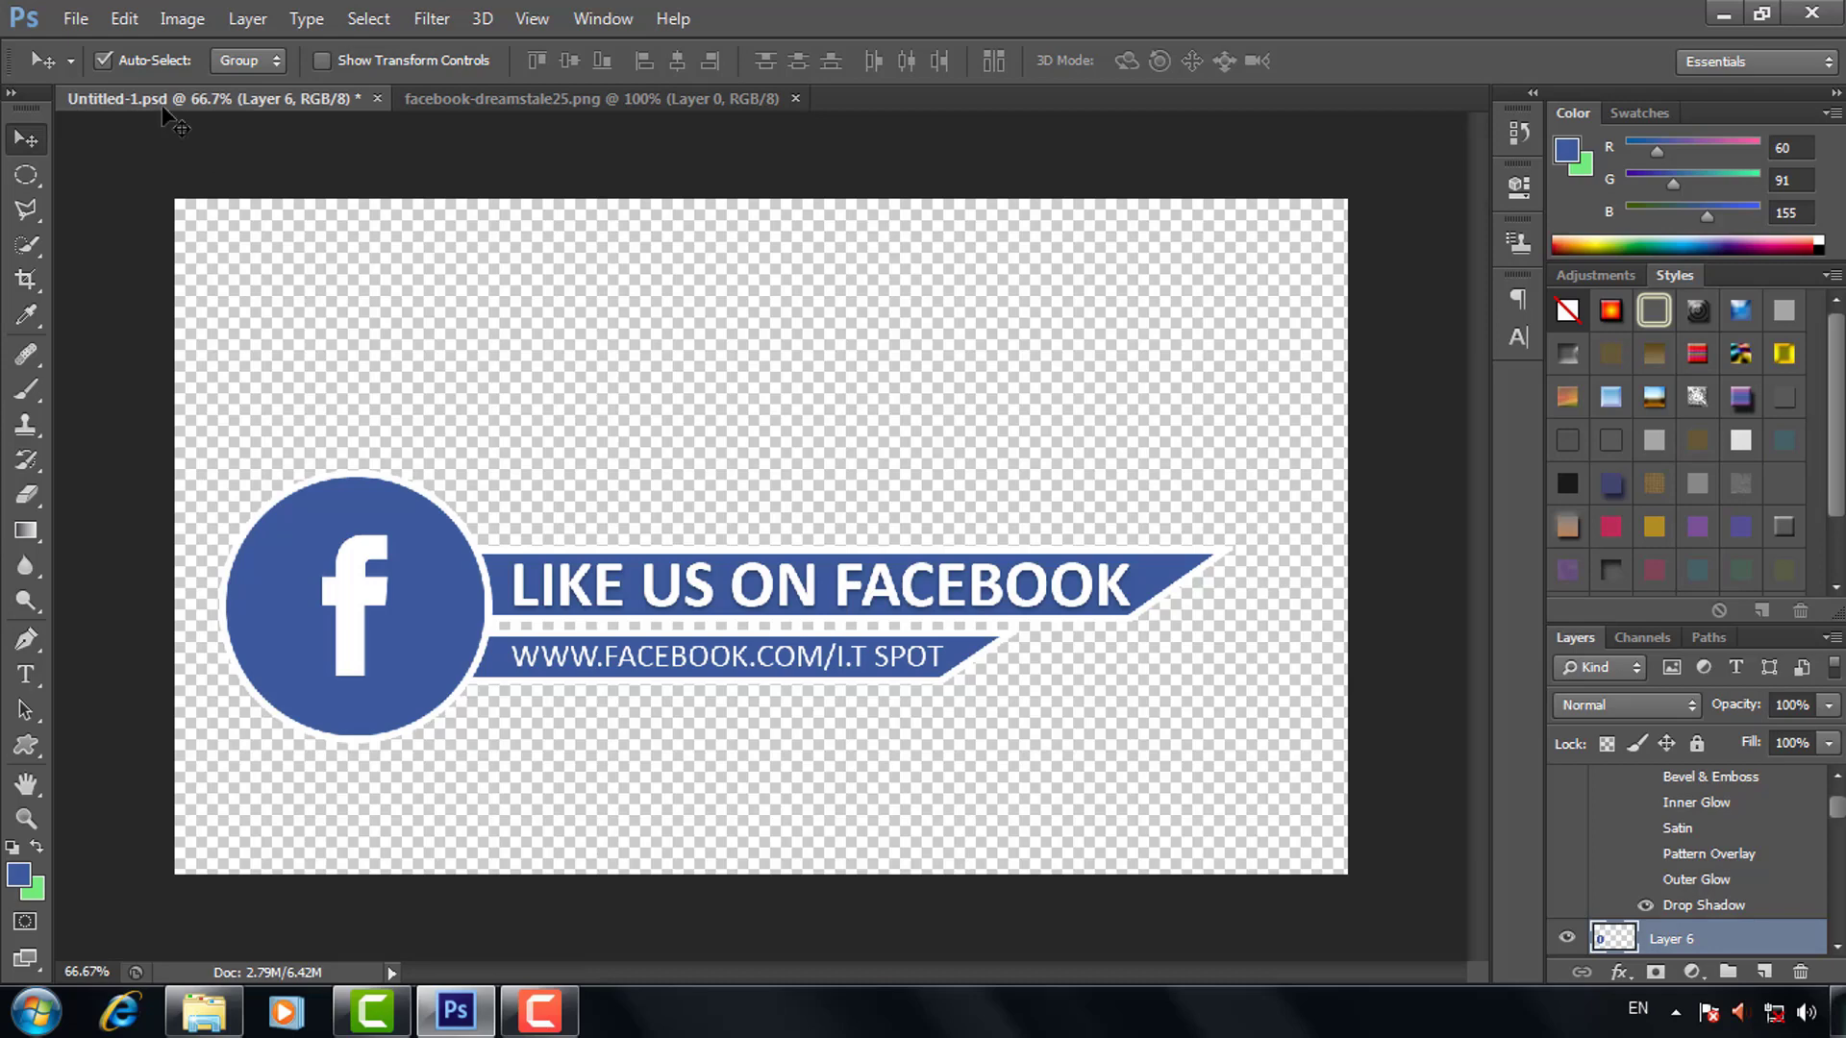
Save the image to the Desktop as PNG 'FB LOWER THIRD', then minimize Photoshop.
left_click(75, 18)
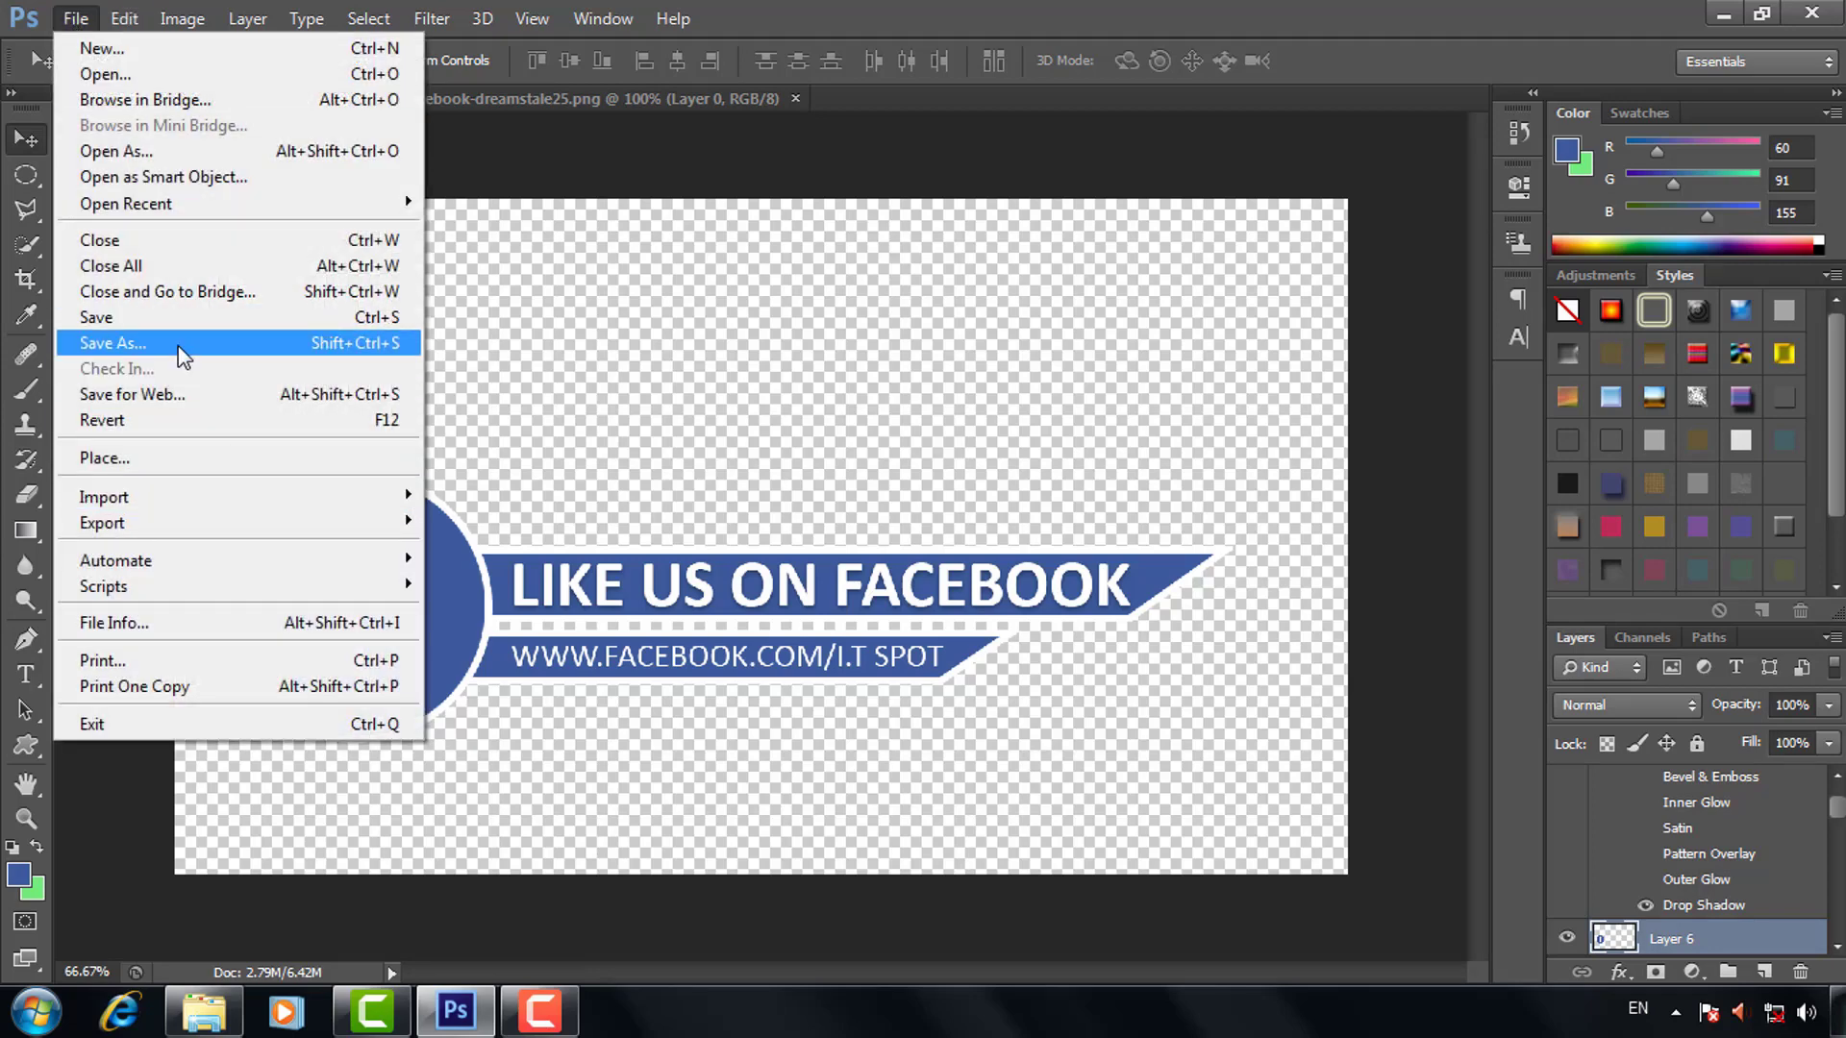
left_click(180, 349)
left_click(86, 221)
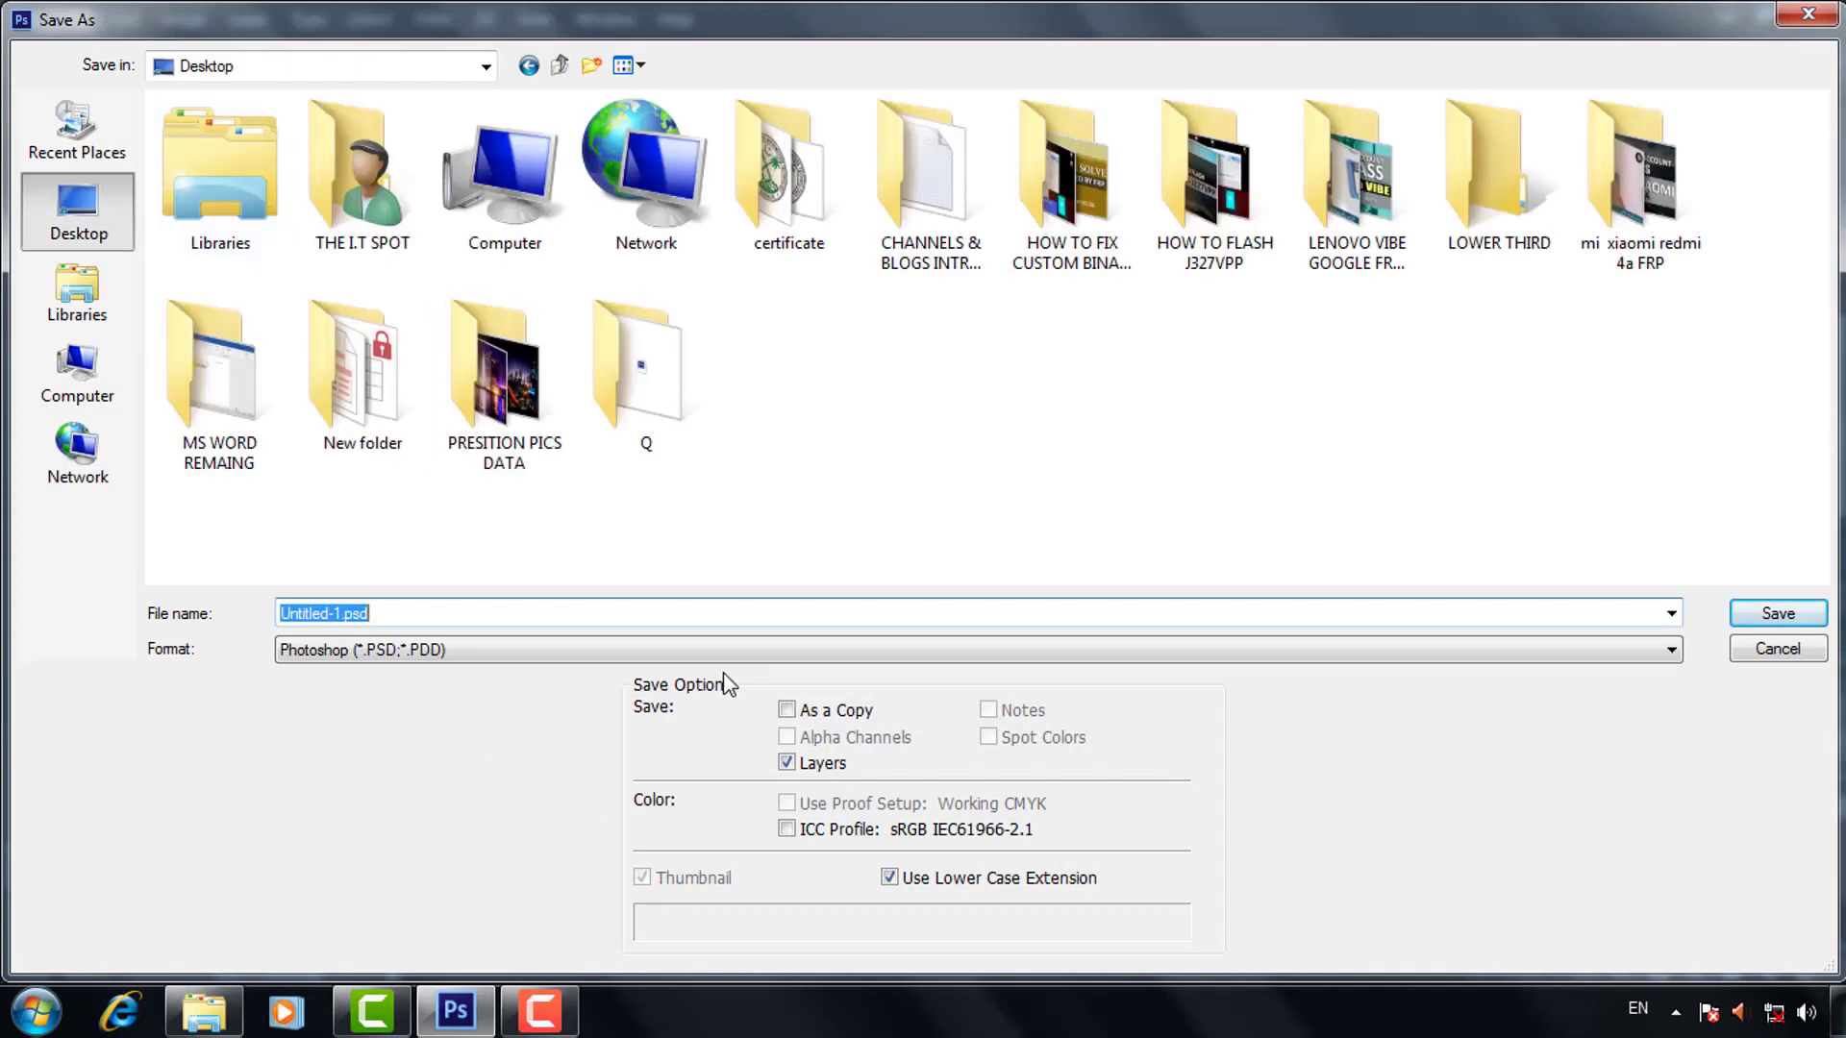
left_click(651, 651)
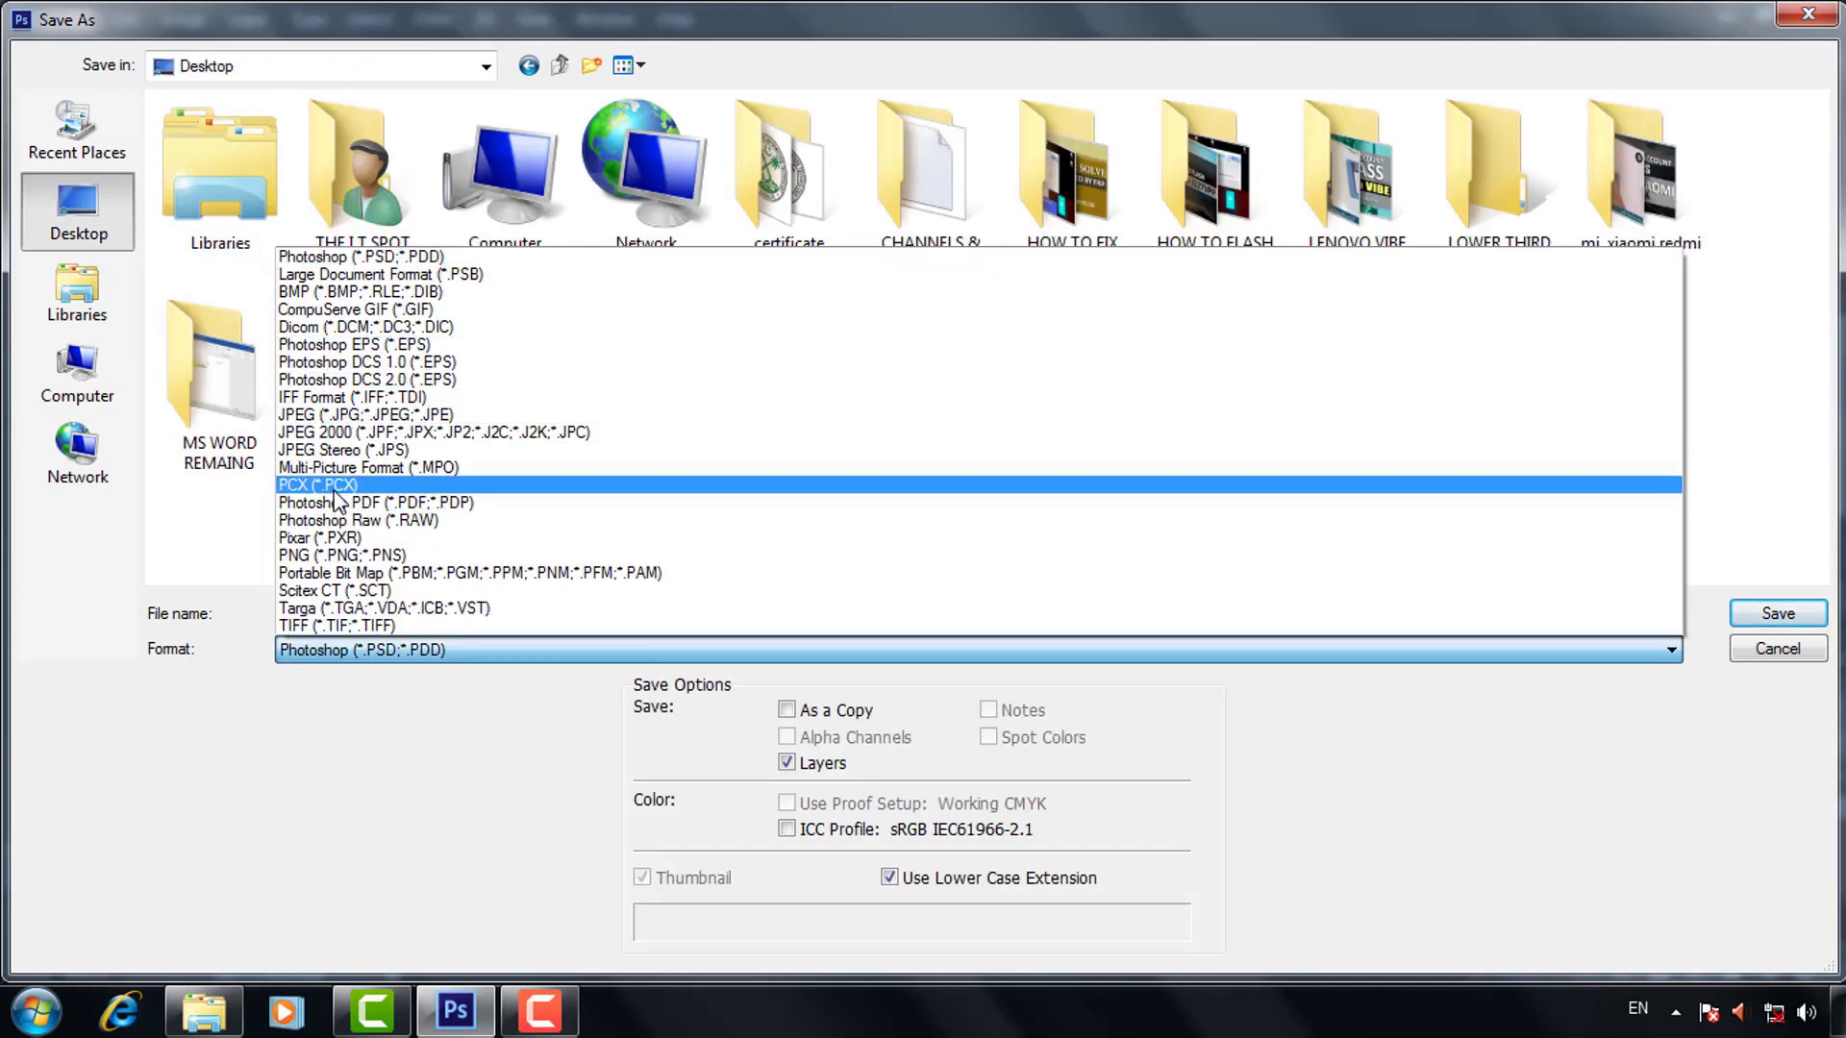
left_click(323, 556)
left_click(444, 612)
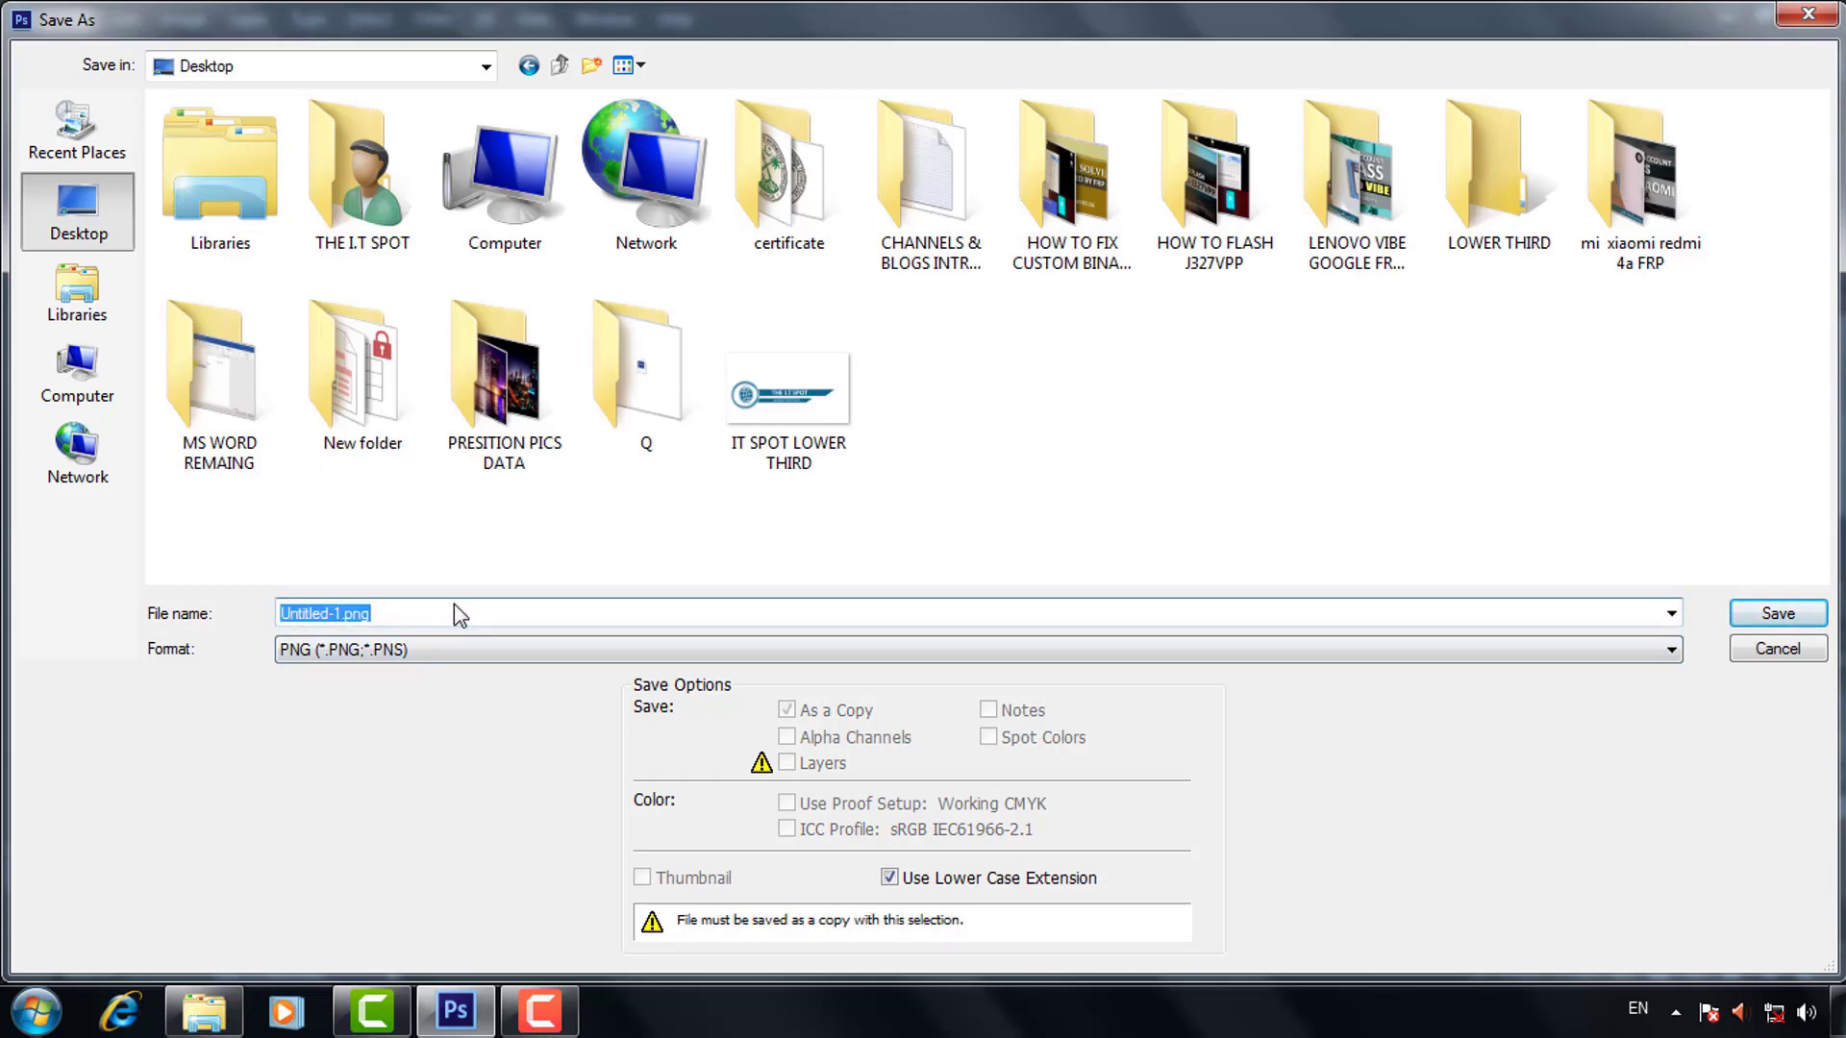
type("FB LO")
type("WER THIRD")
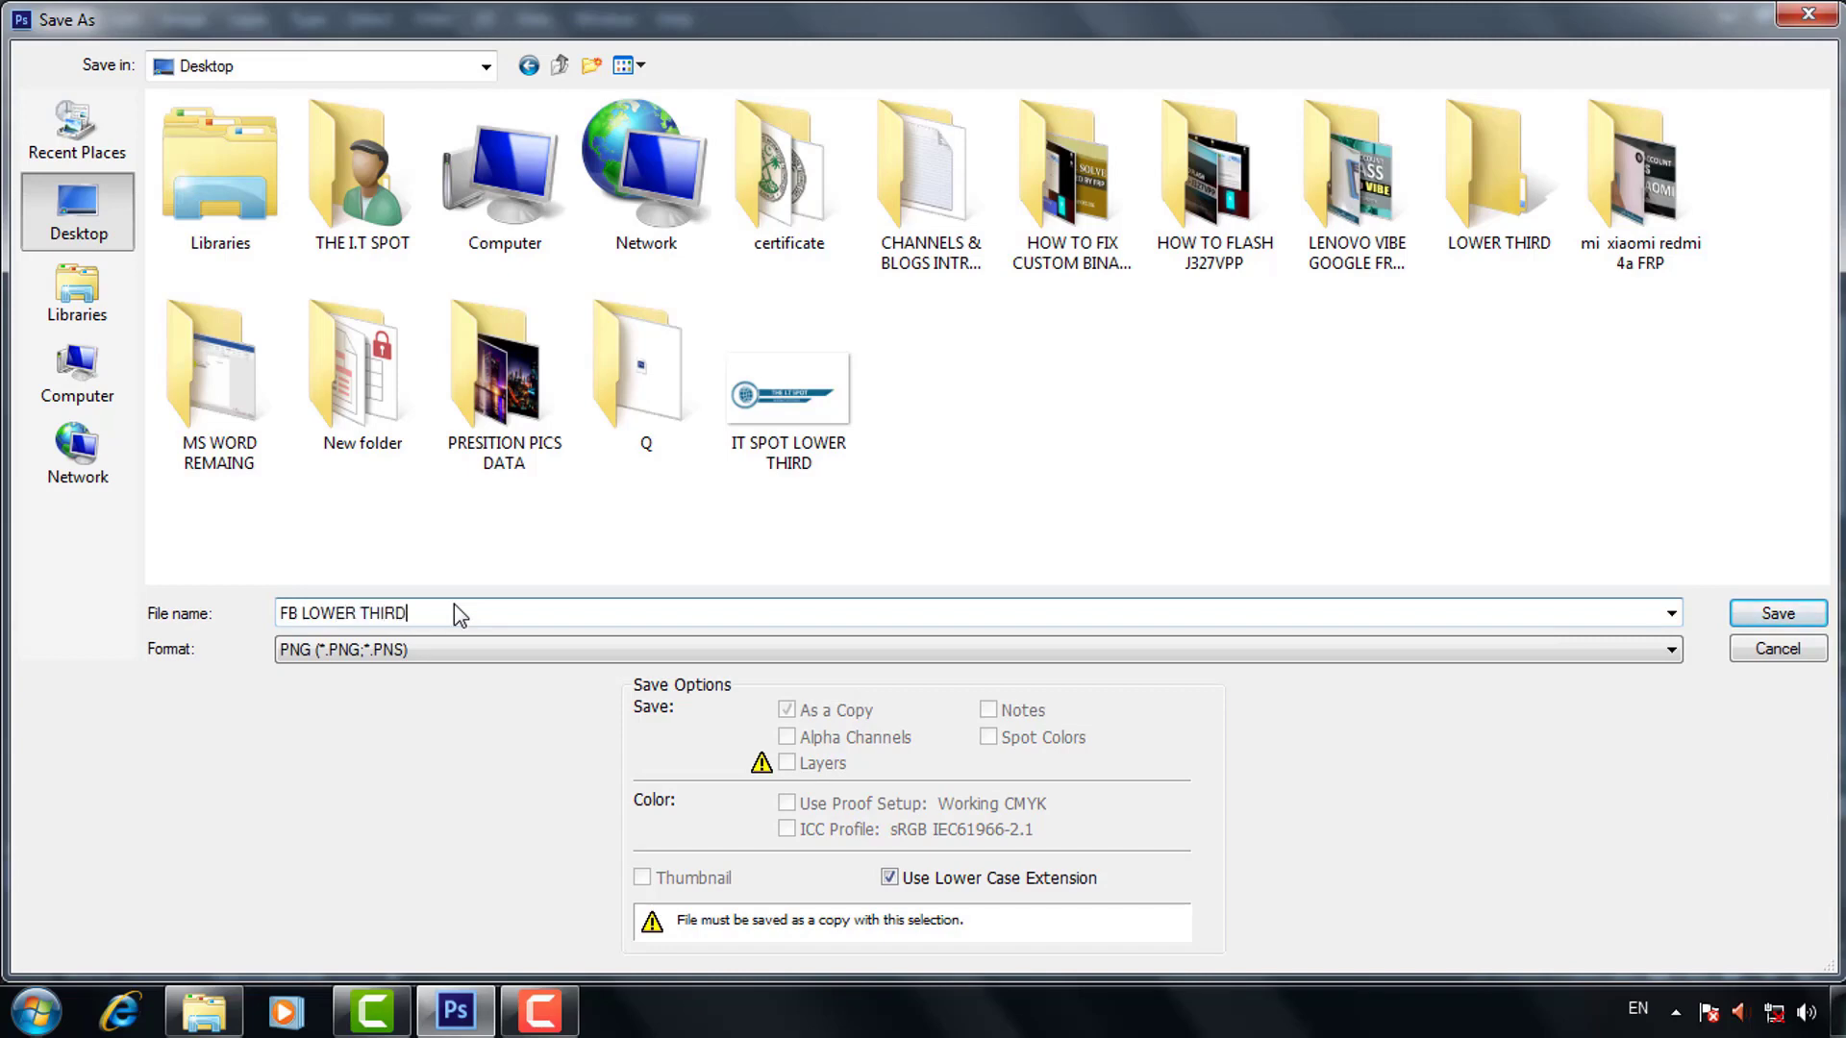
left_click(1777, 613)
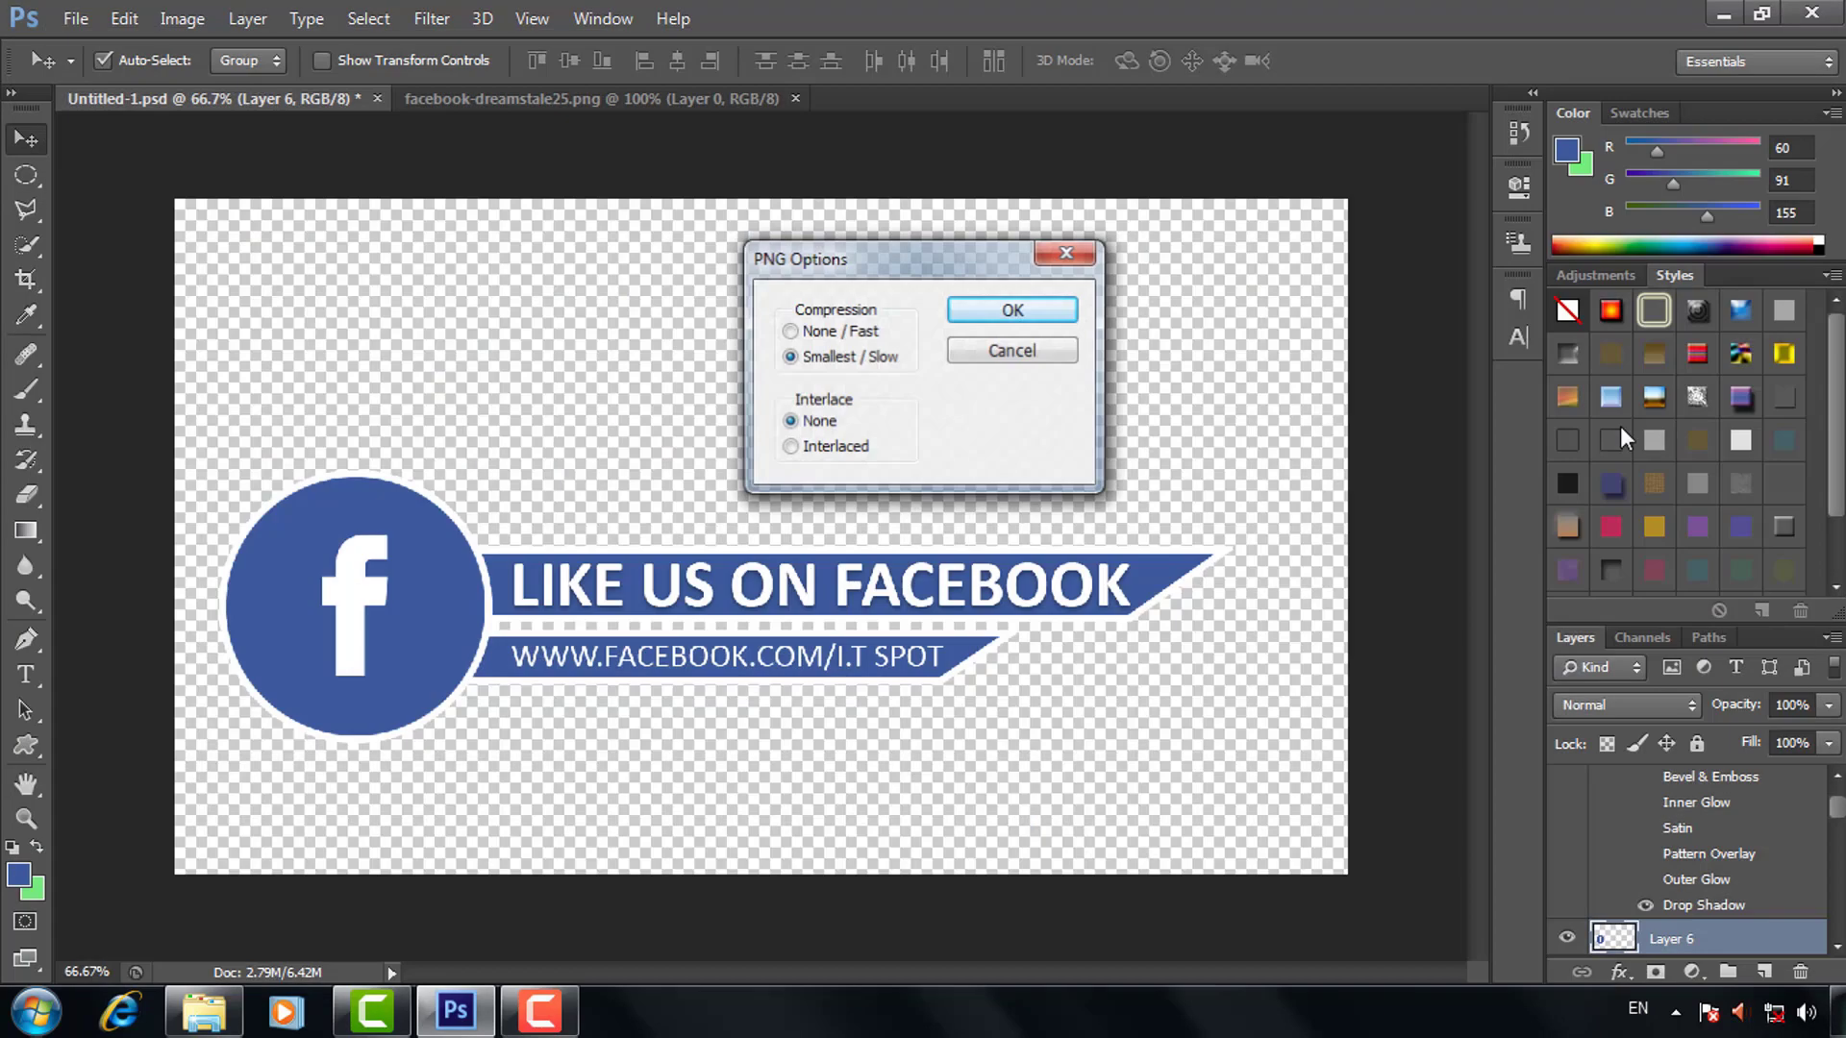
left_click(1042, 314)
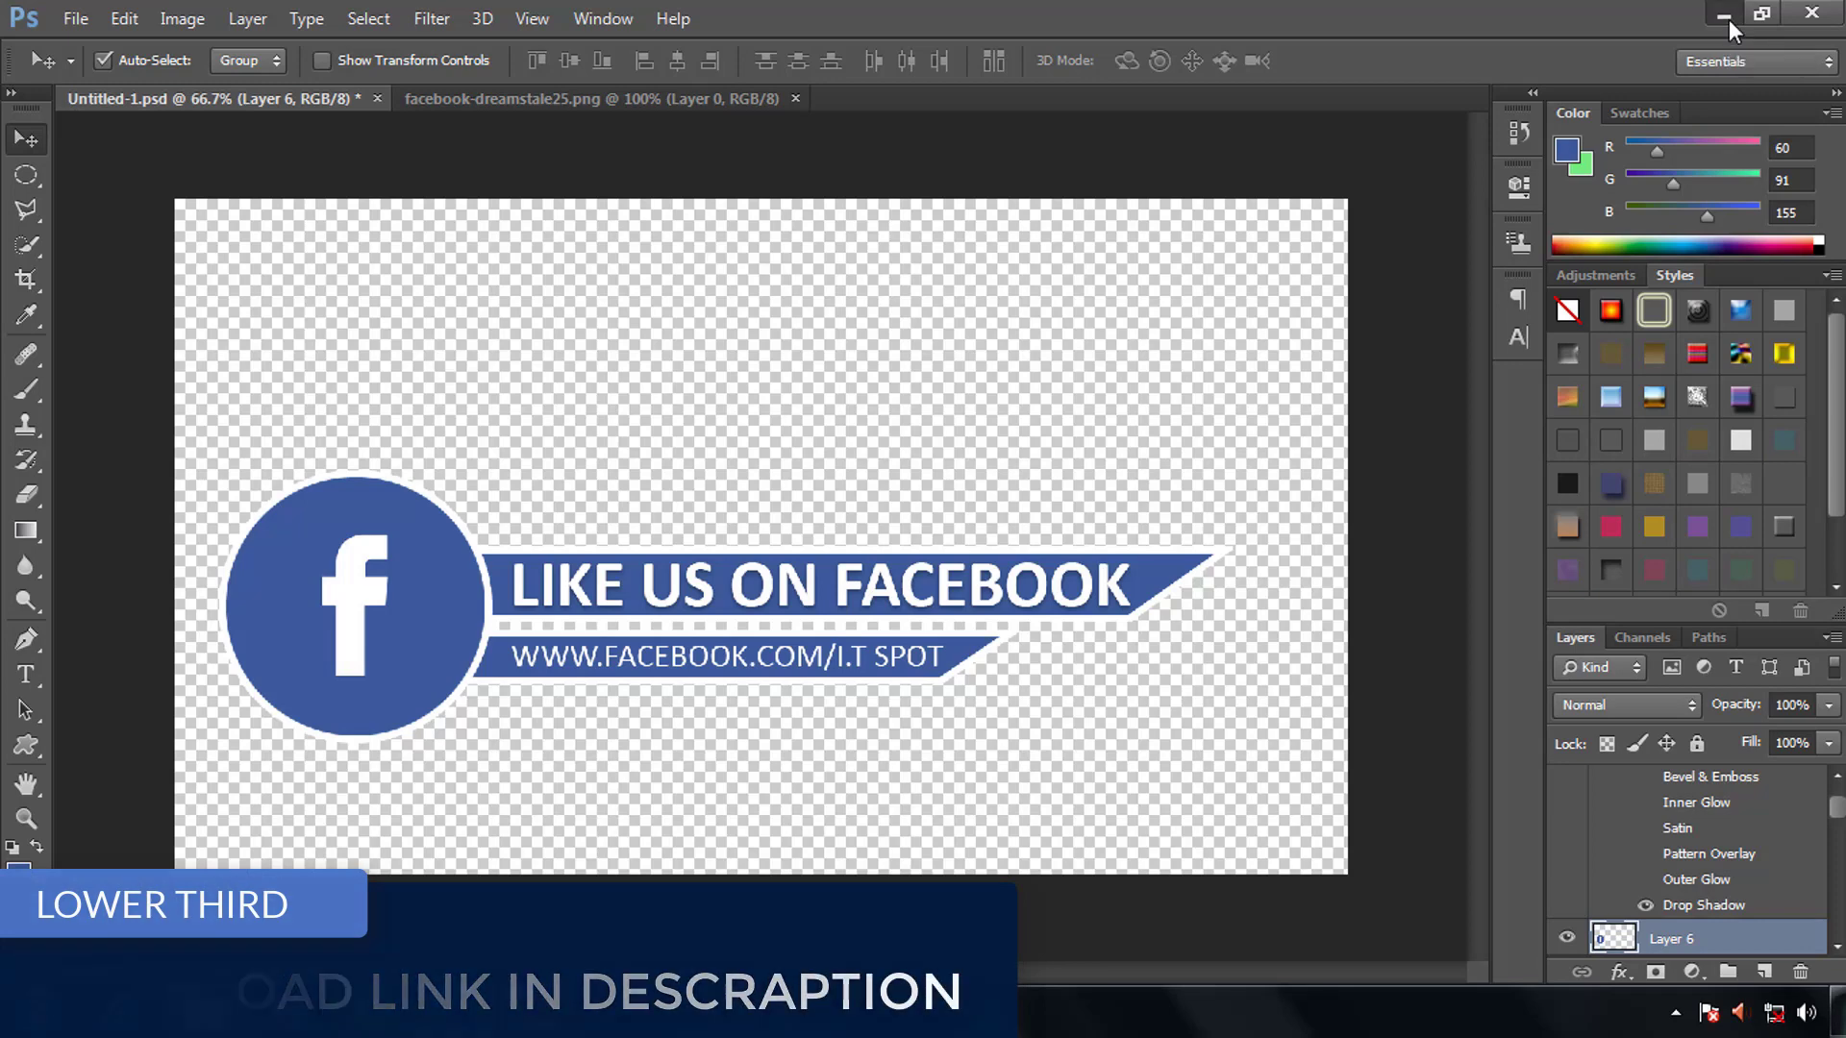
left_click(1728, 19)
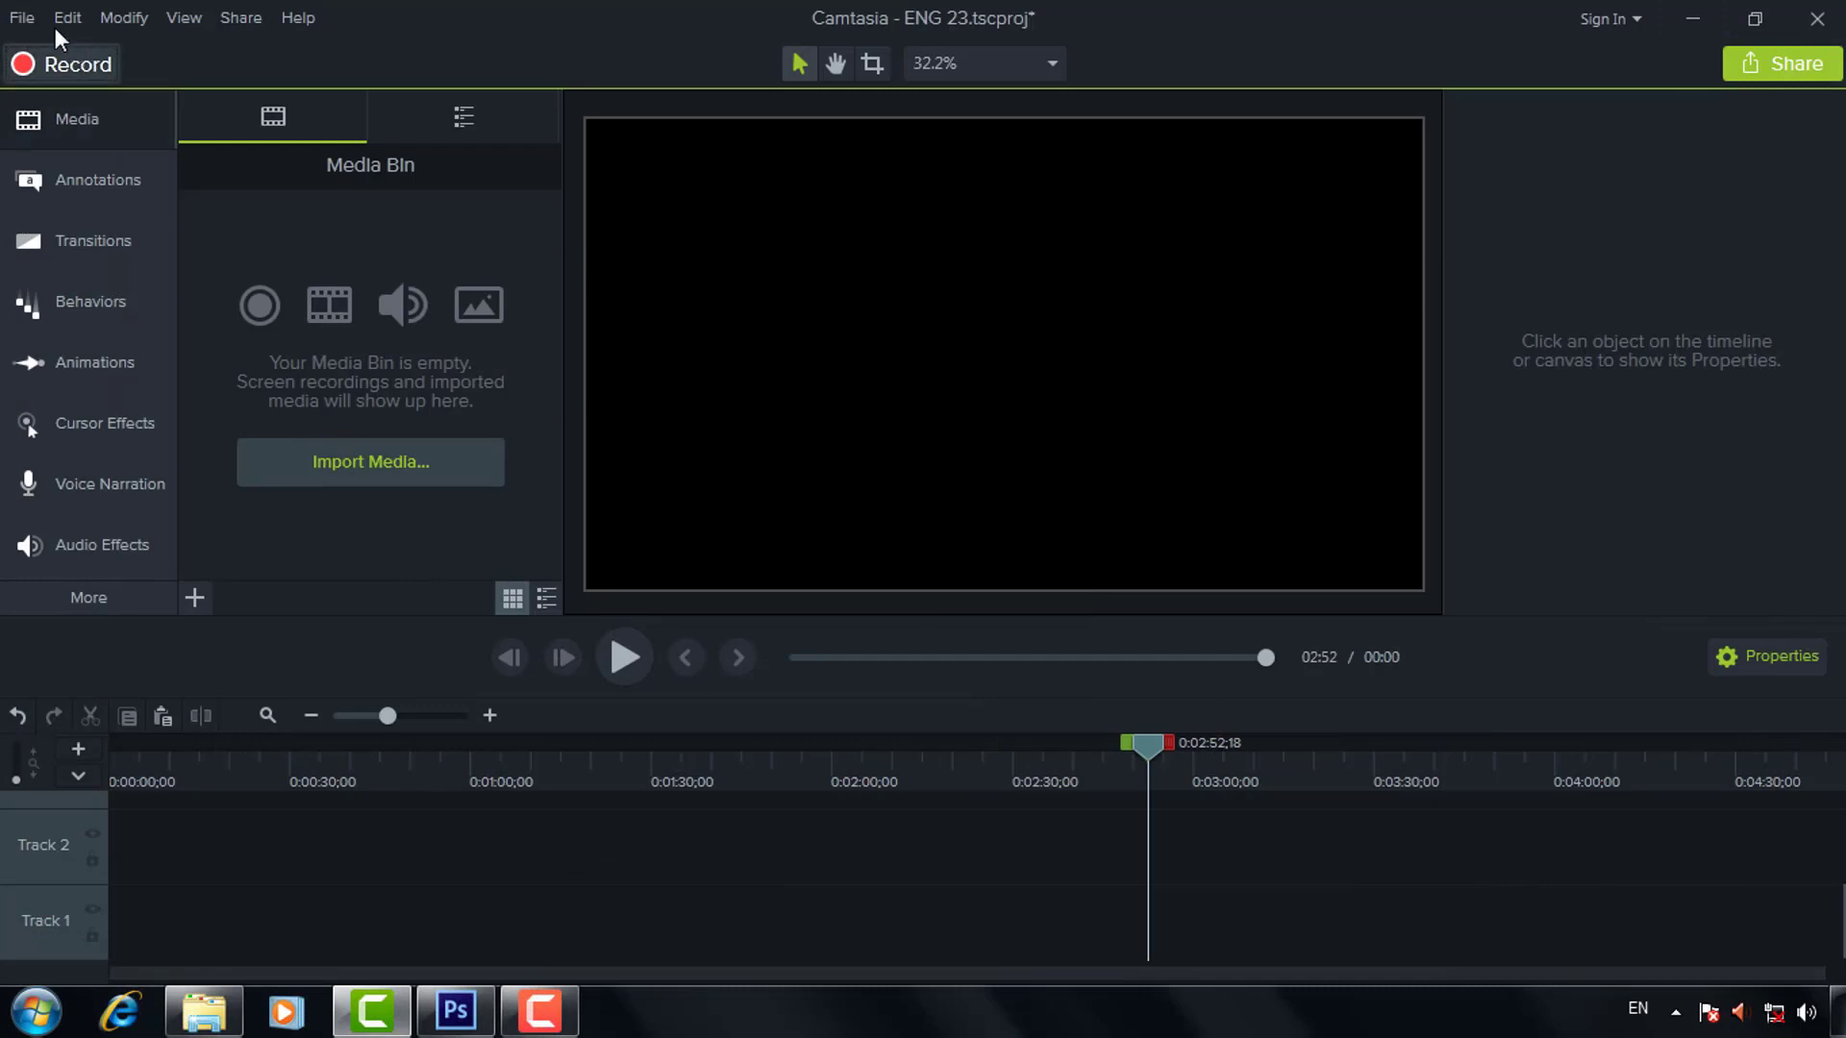
Start opening an existing project, then cancel the Open Project dialog without opening anything.
left_click(23, 17)
left_click(48, 85)
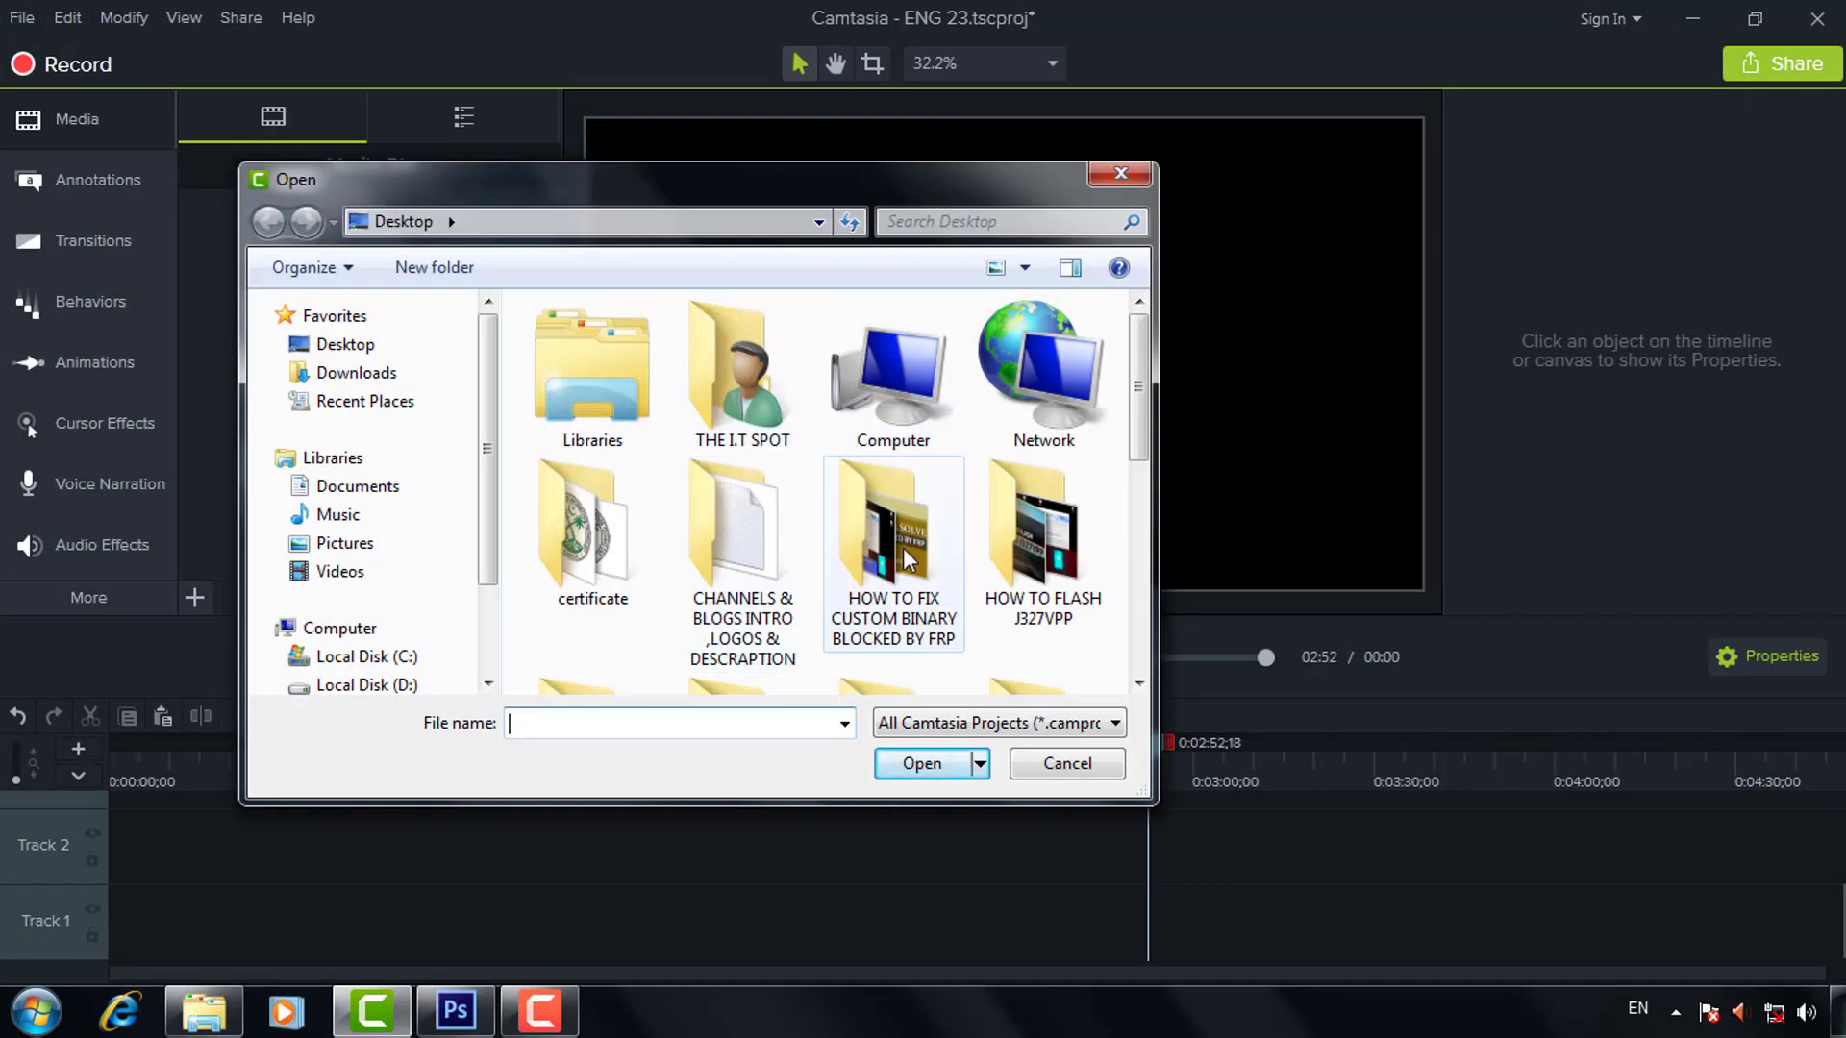
double_click(886, 589)
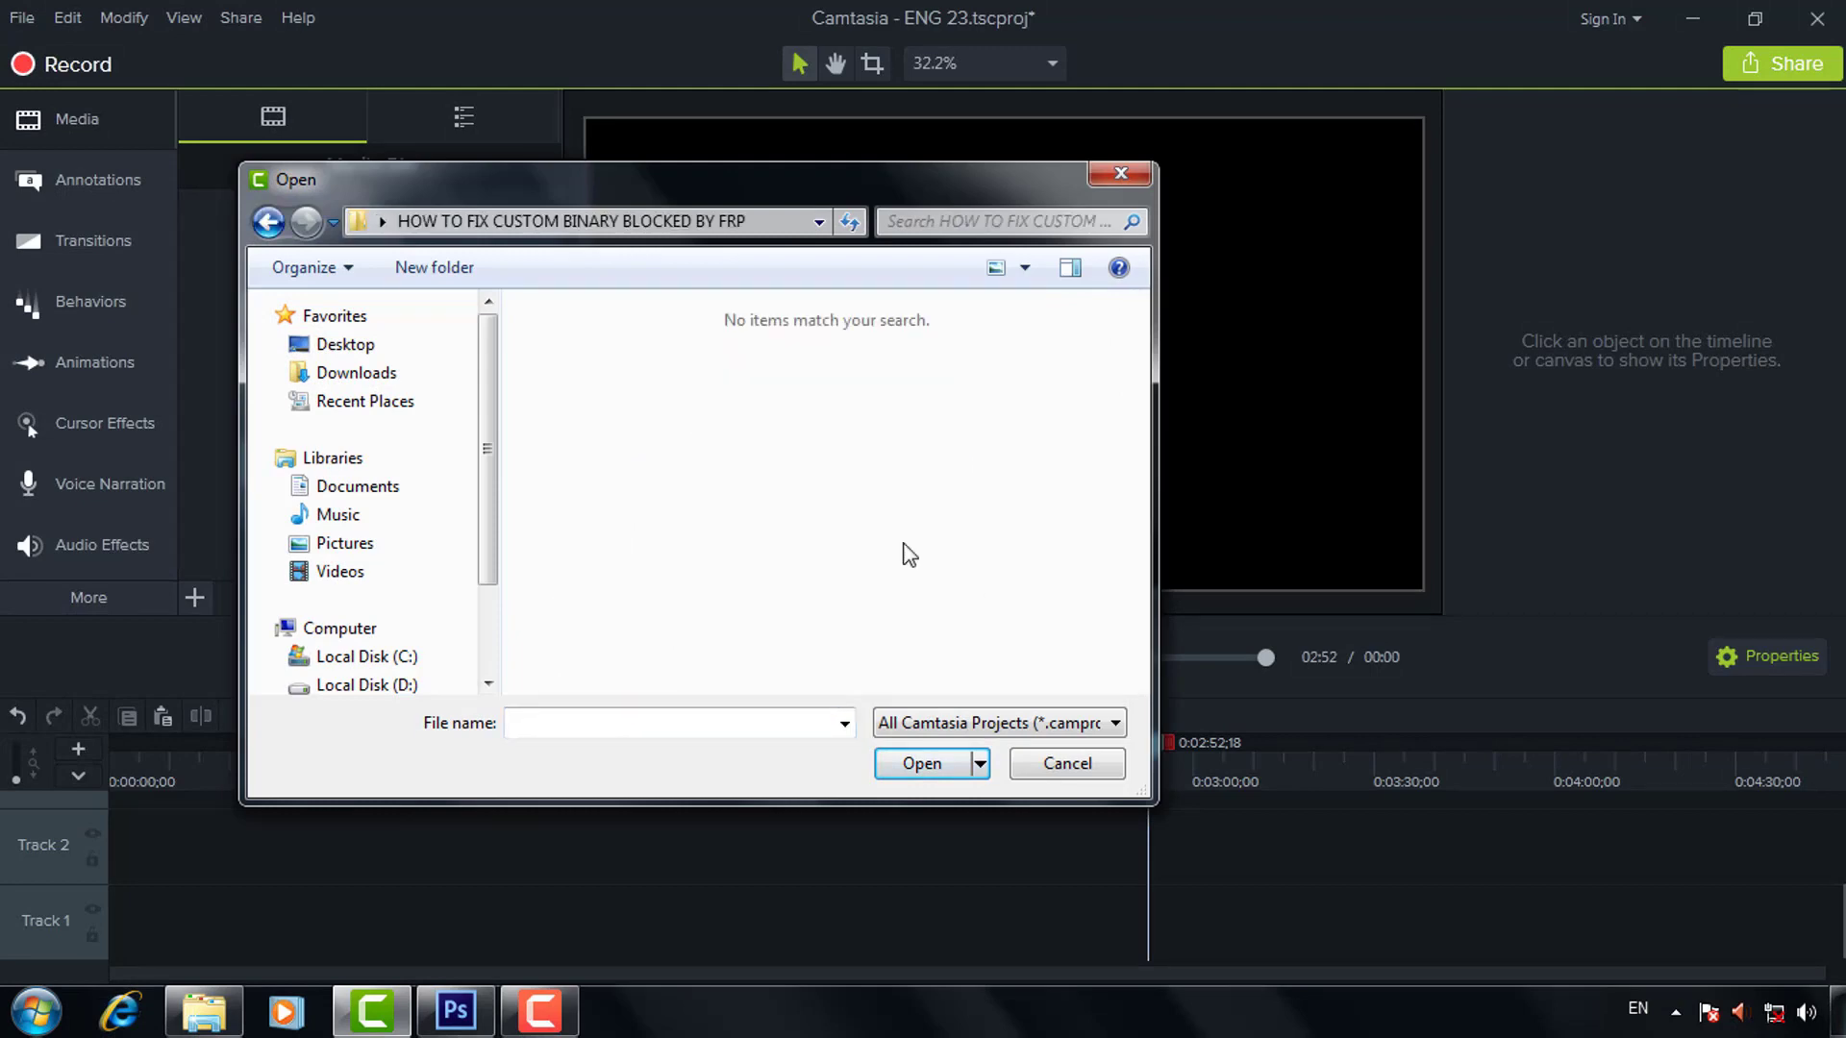
left_click(1065, 764)
Import the CLASS 5 (MENU TABS) video from D:\TUTORIALS PROJECTS\VIDEO EDITING\CAMTASIA STUDIO\CLASSES.
left_click(198, 593)
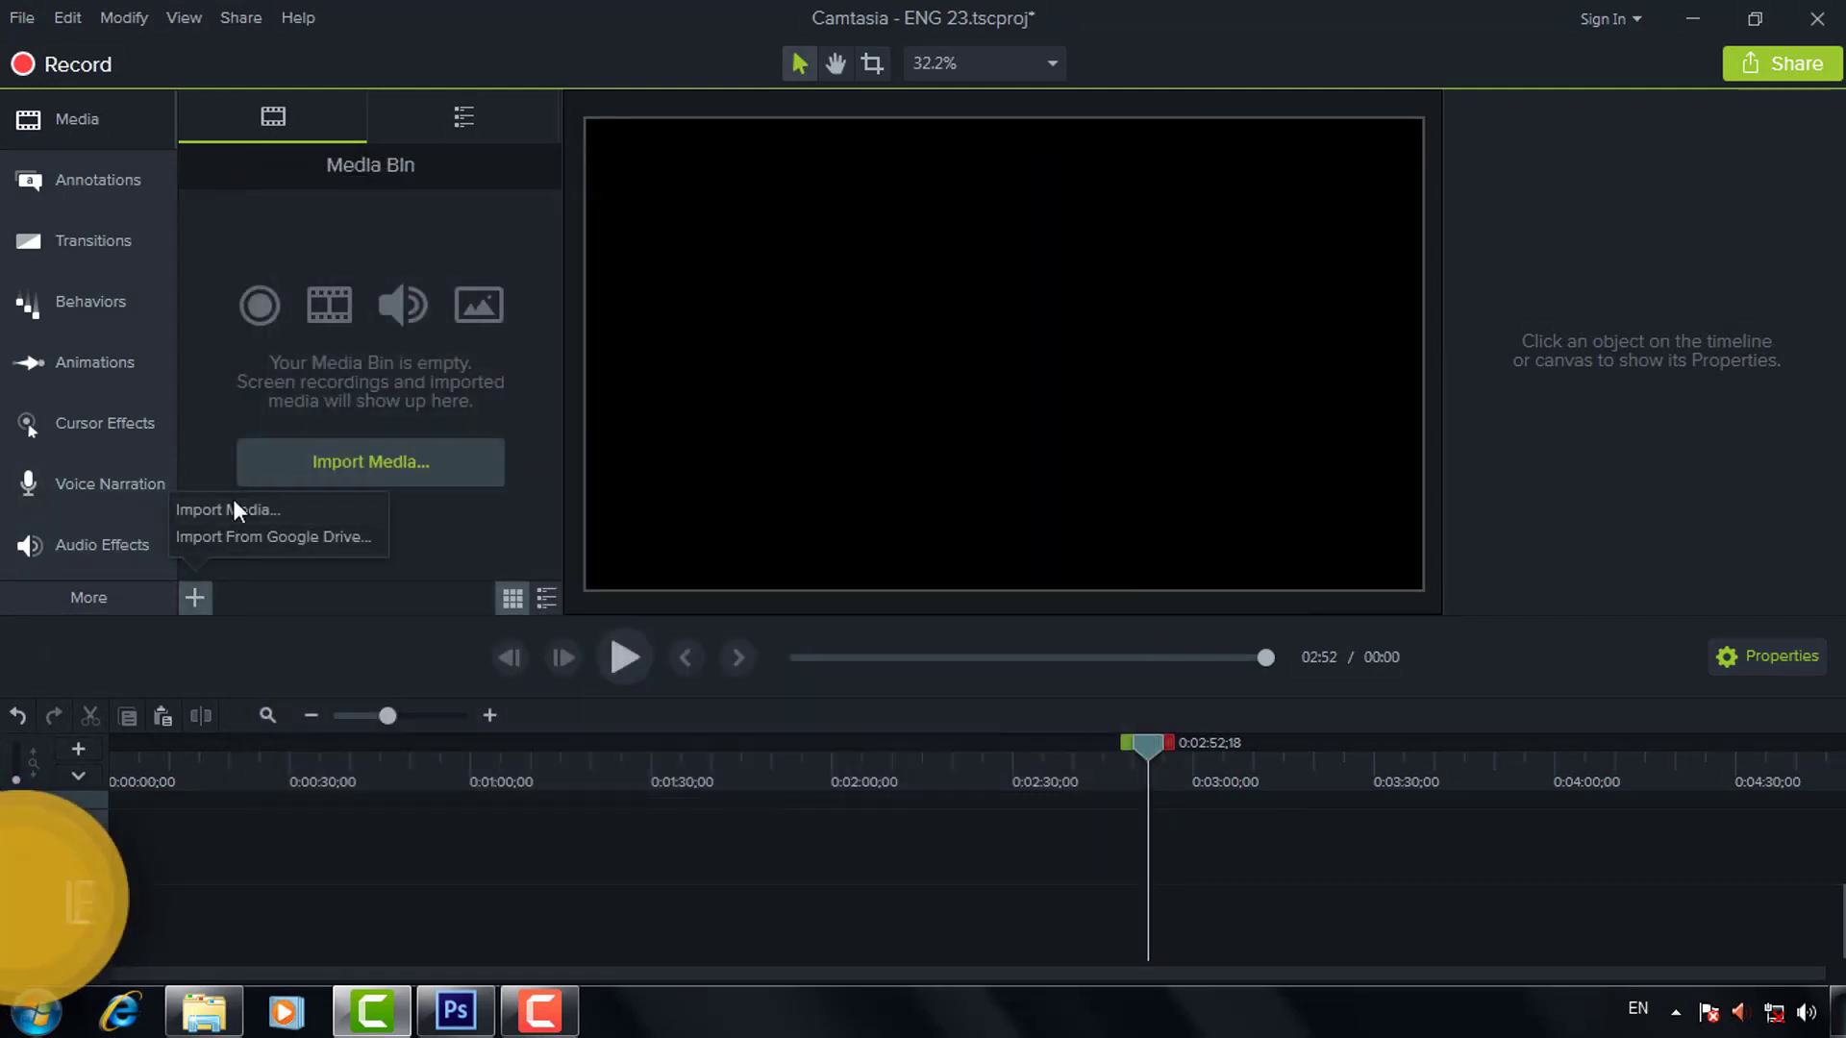
left_click(232, 499)
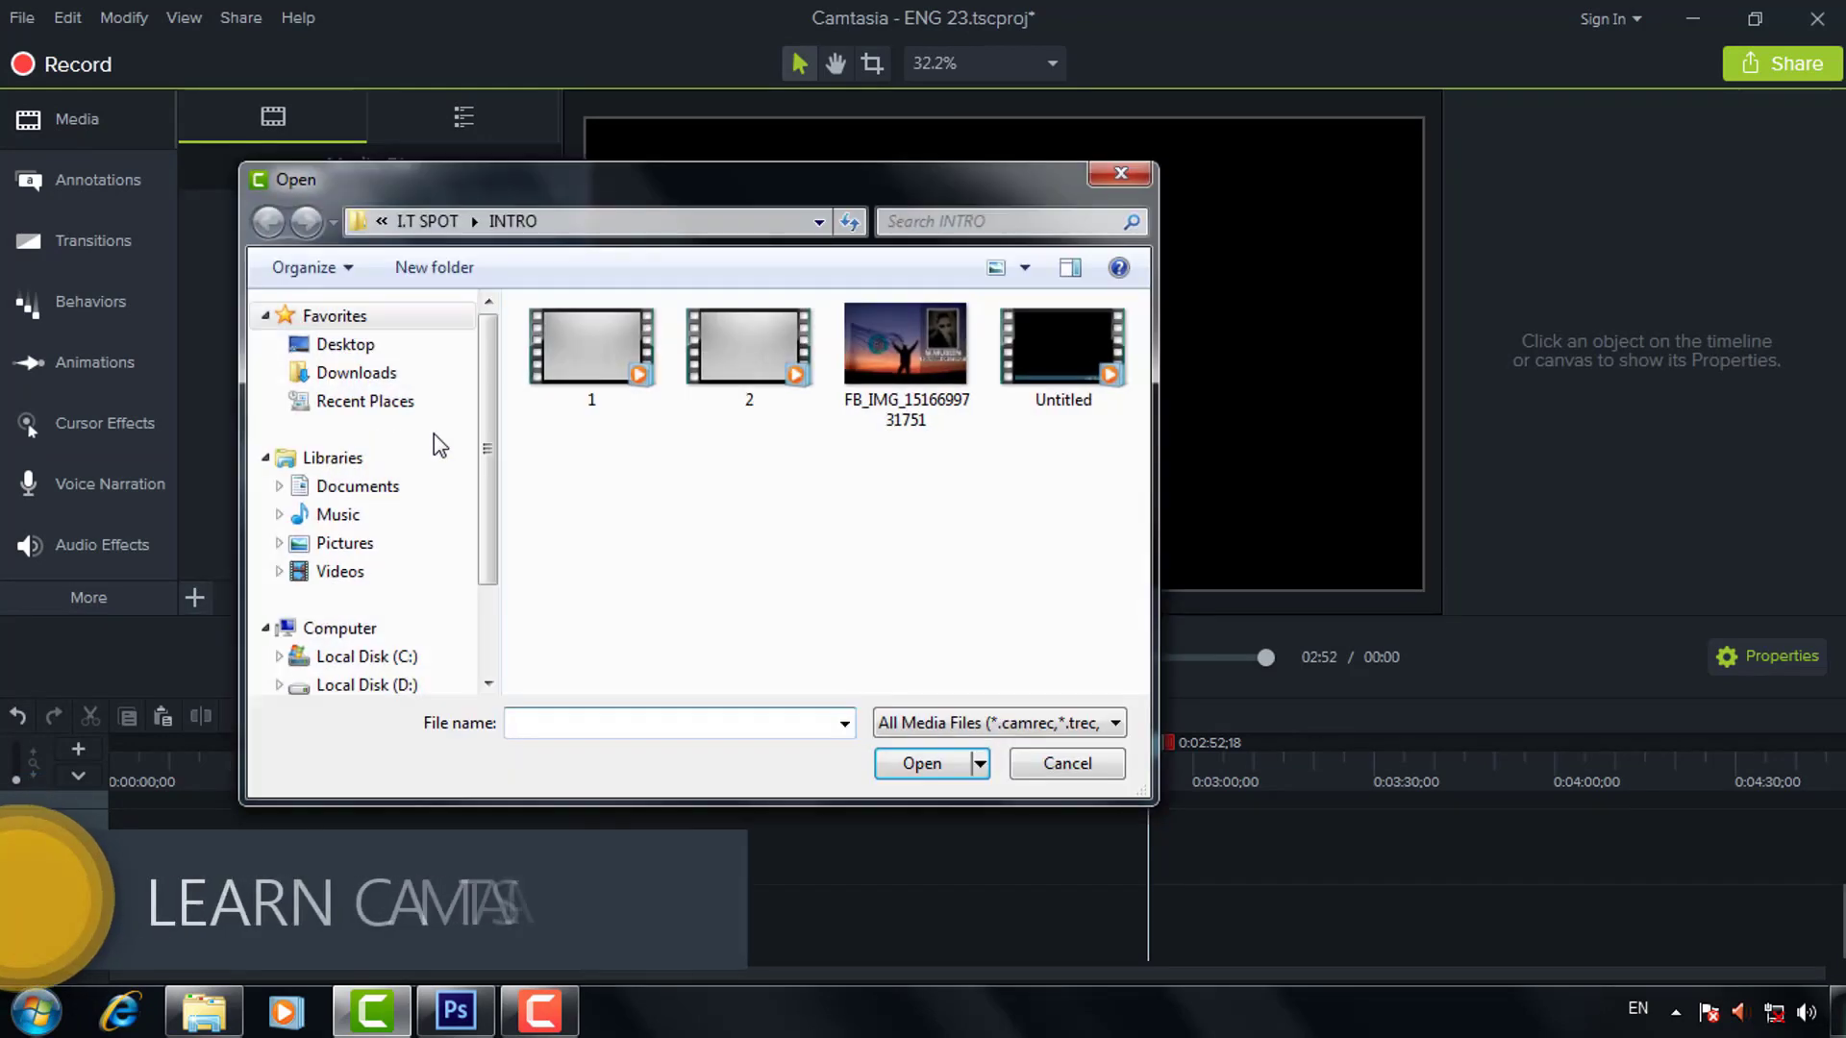
left_click(416, 682)
double_click(591, 430)
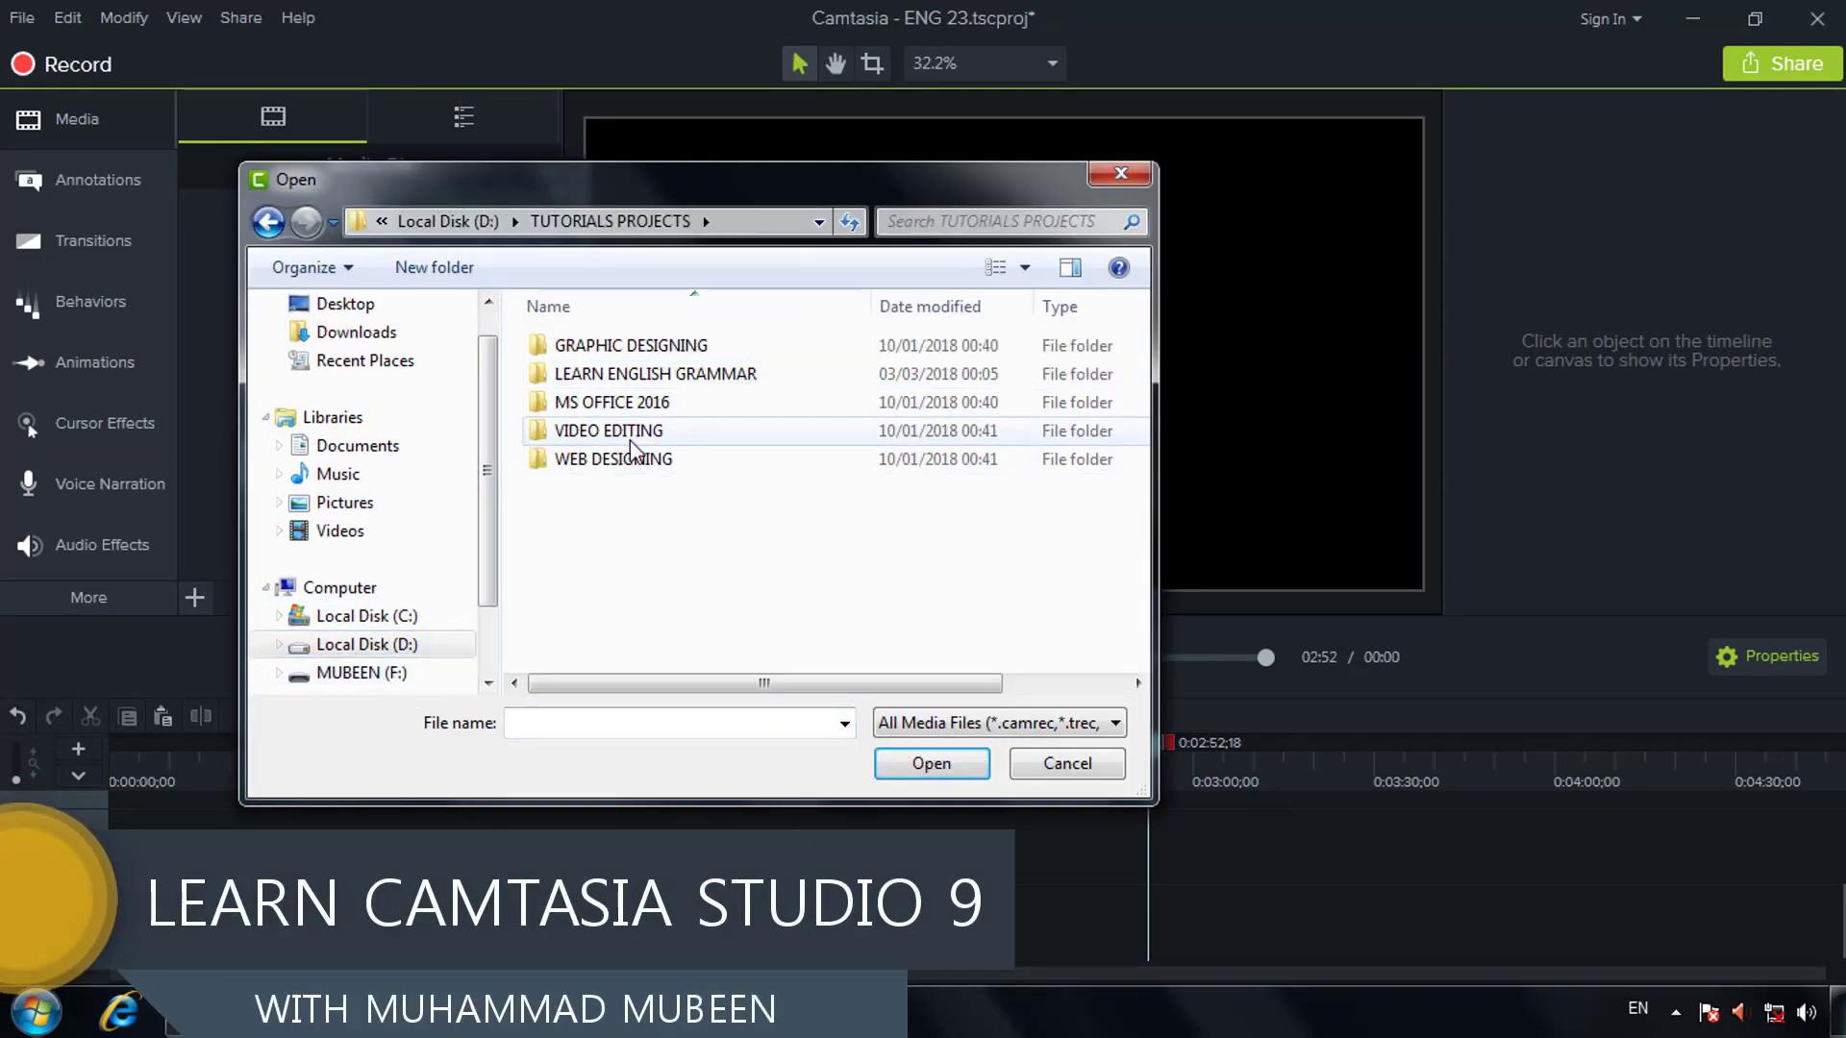
double_click(623, 432)
double_click(615, 348)
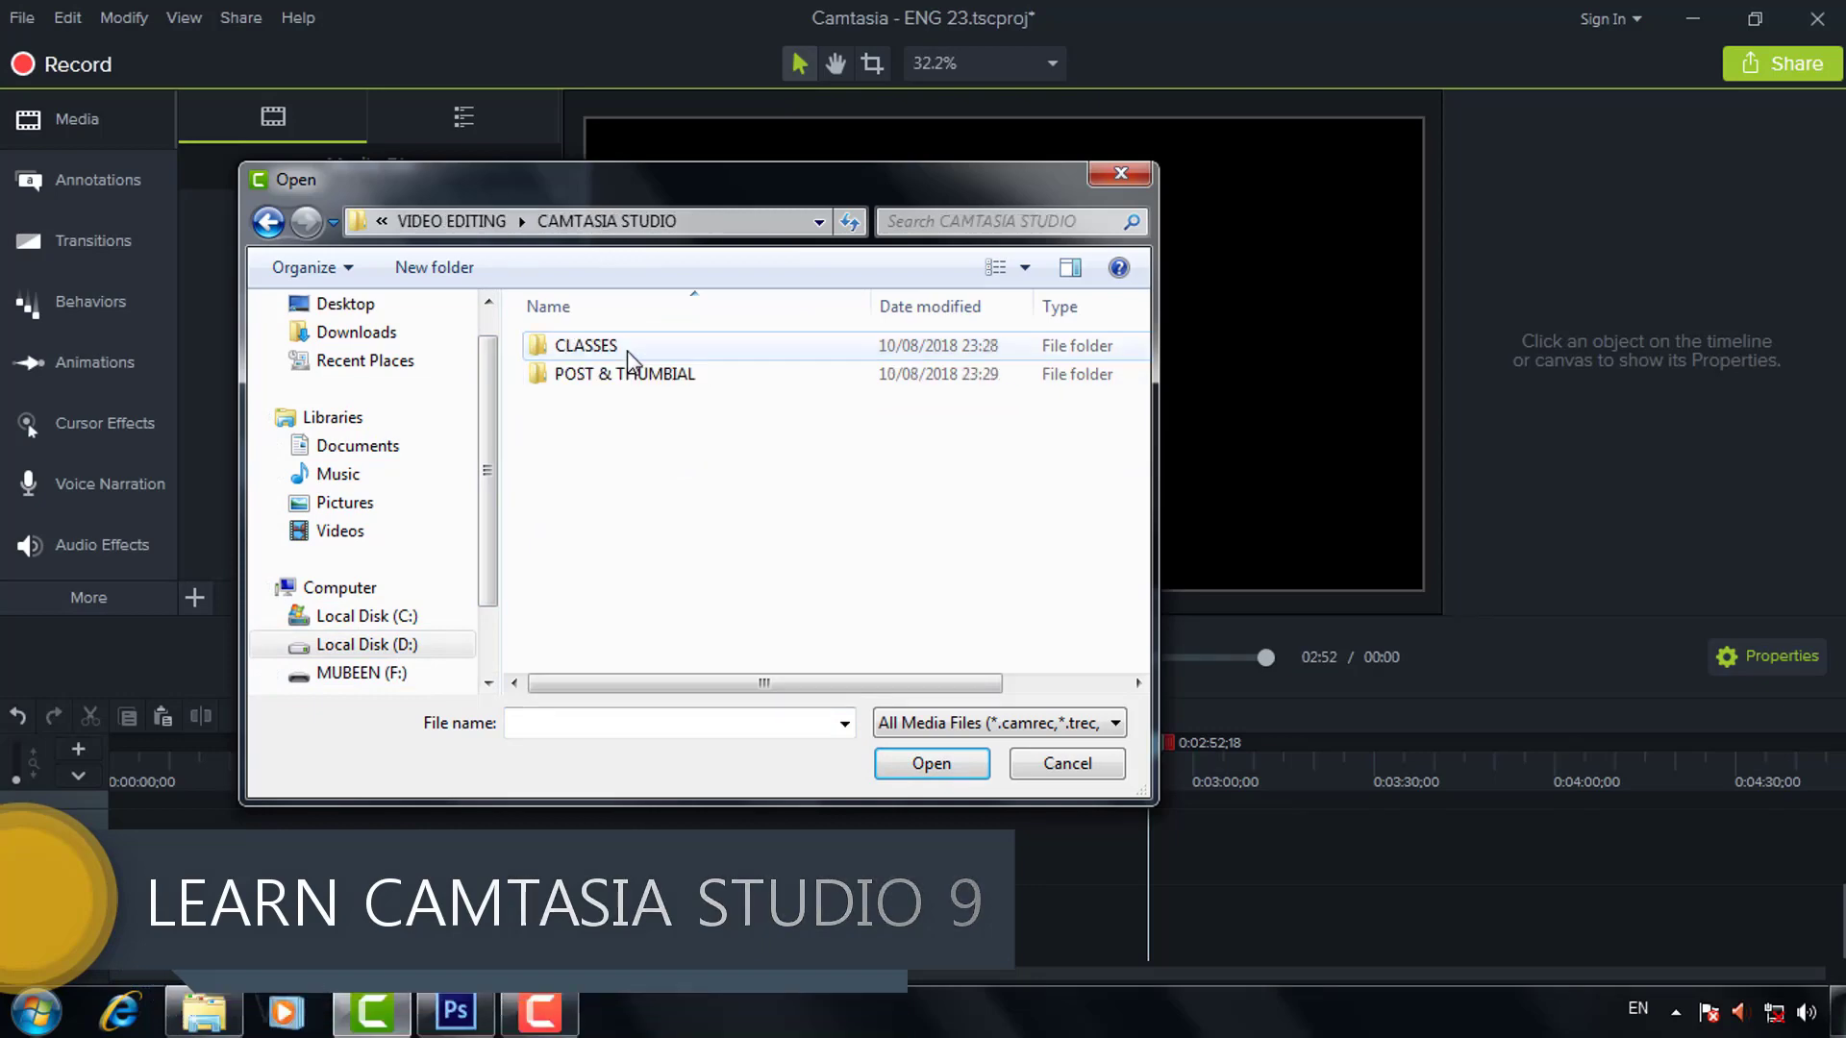
double_click(616, 348)
double_click(646, 458)
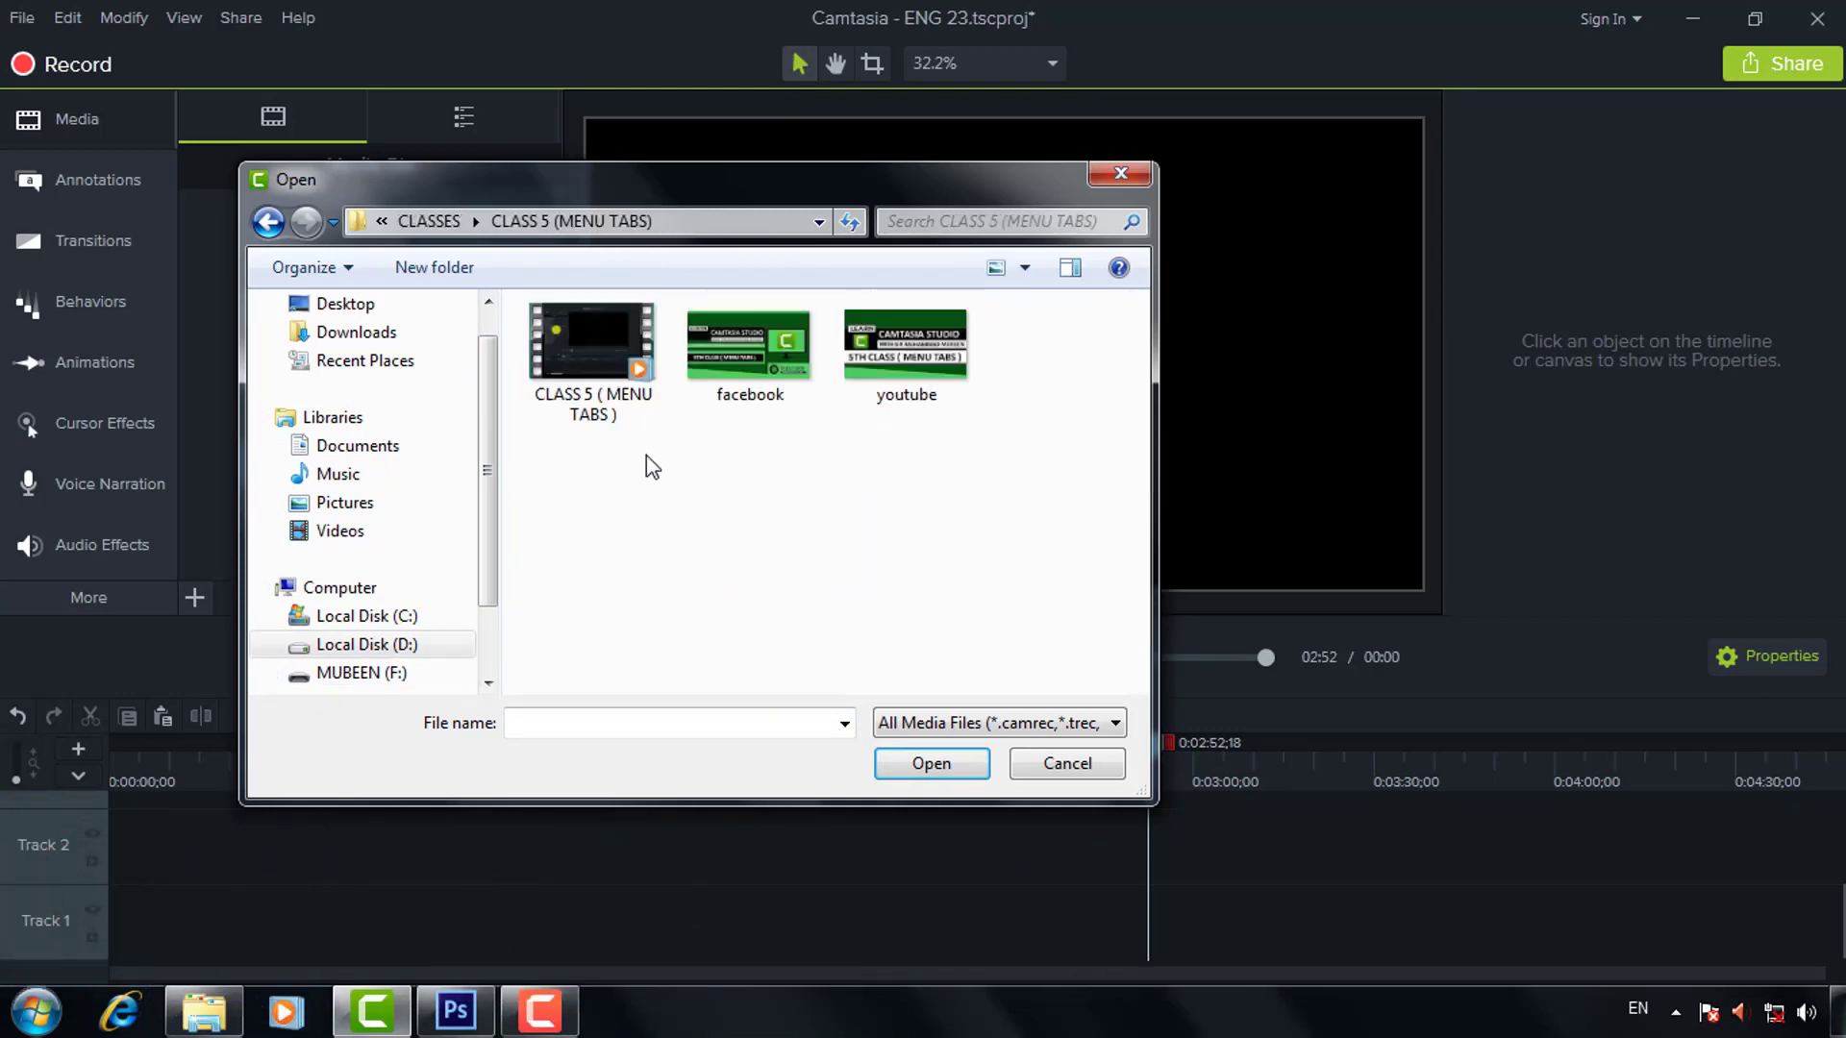
double_click(597, 373)
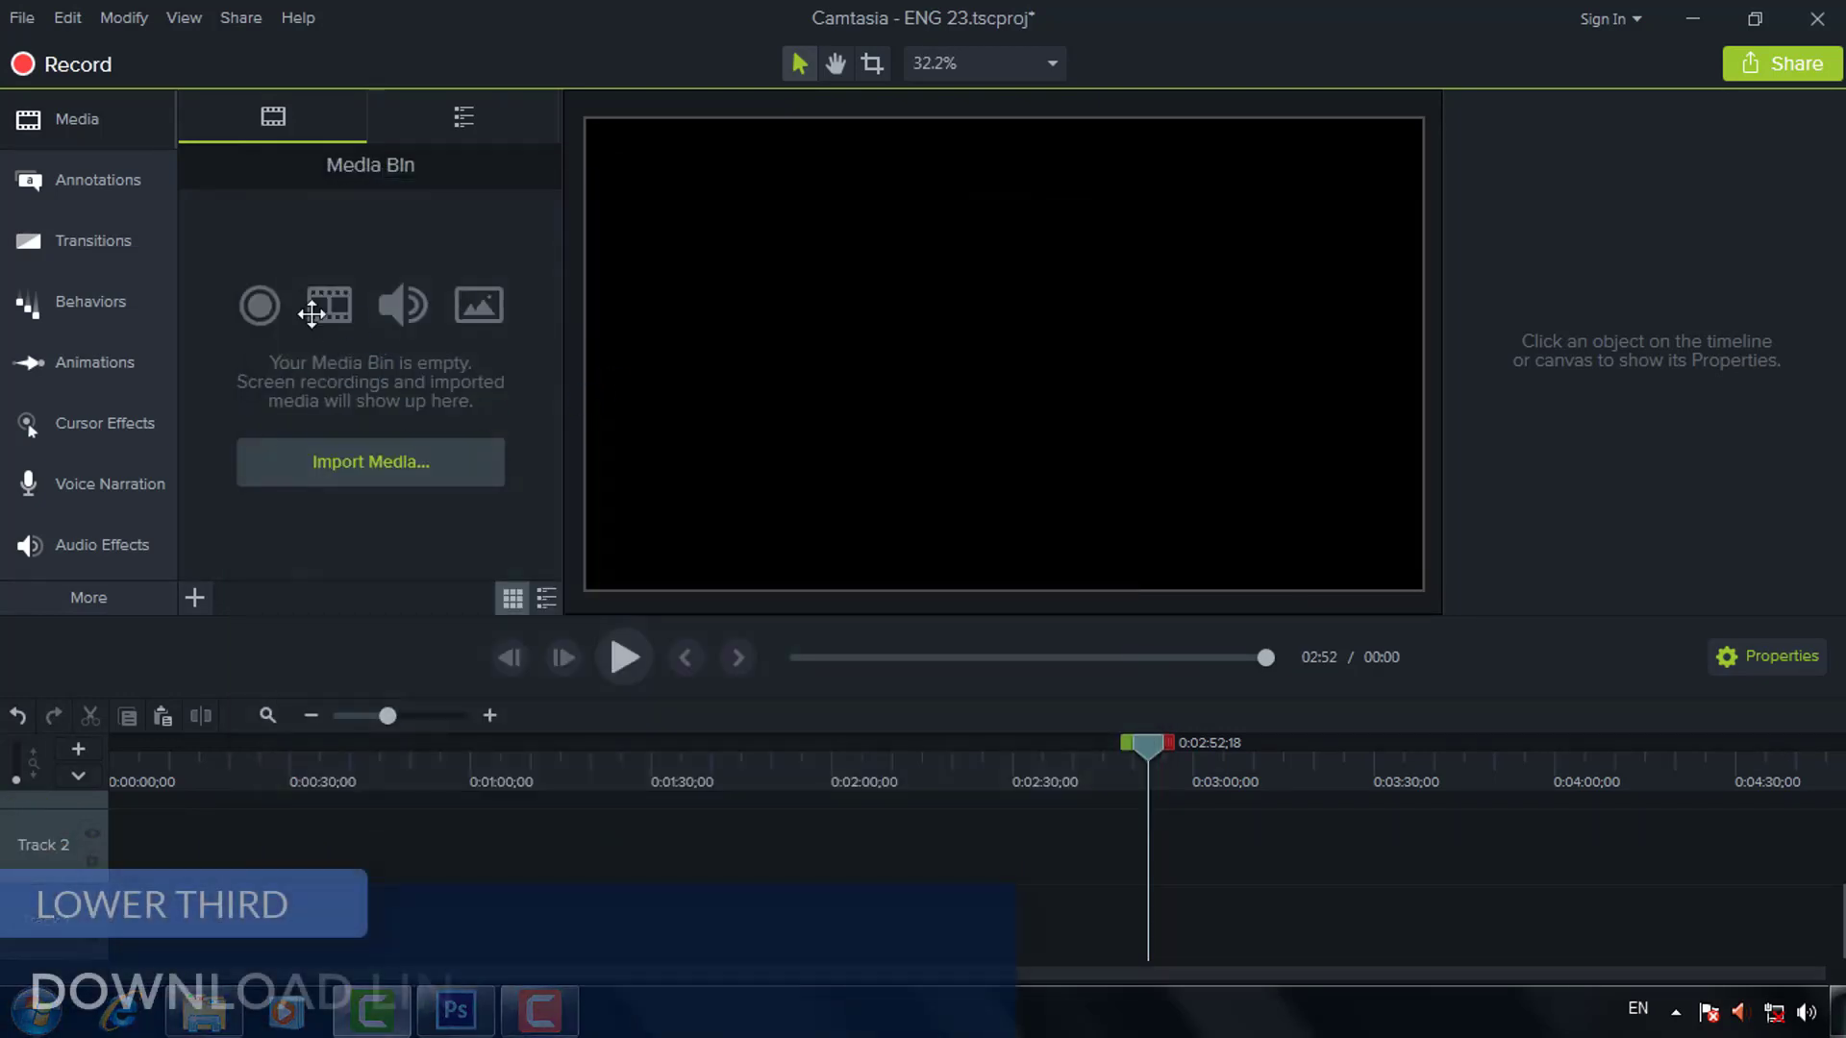
Add the CLASS 5 video to Track 1 and preview it, pausing at about 3:54.
left_click_drag(312, 310, 385, 836)
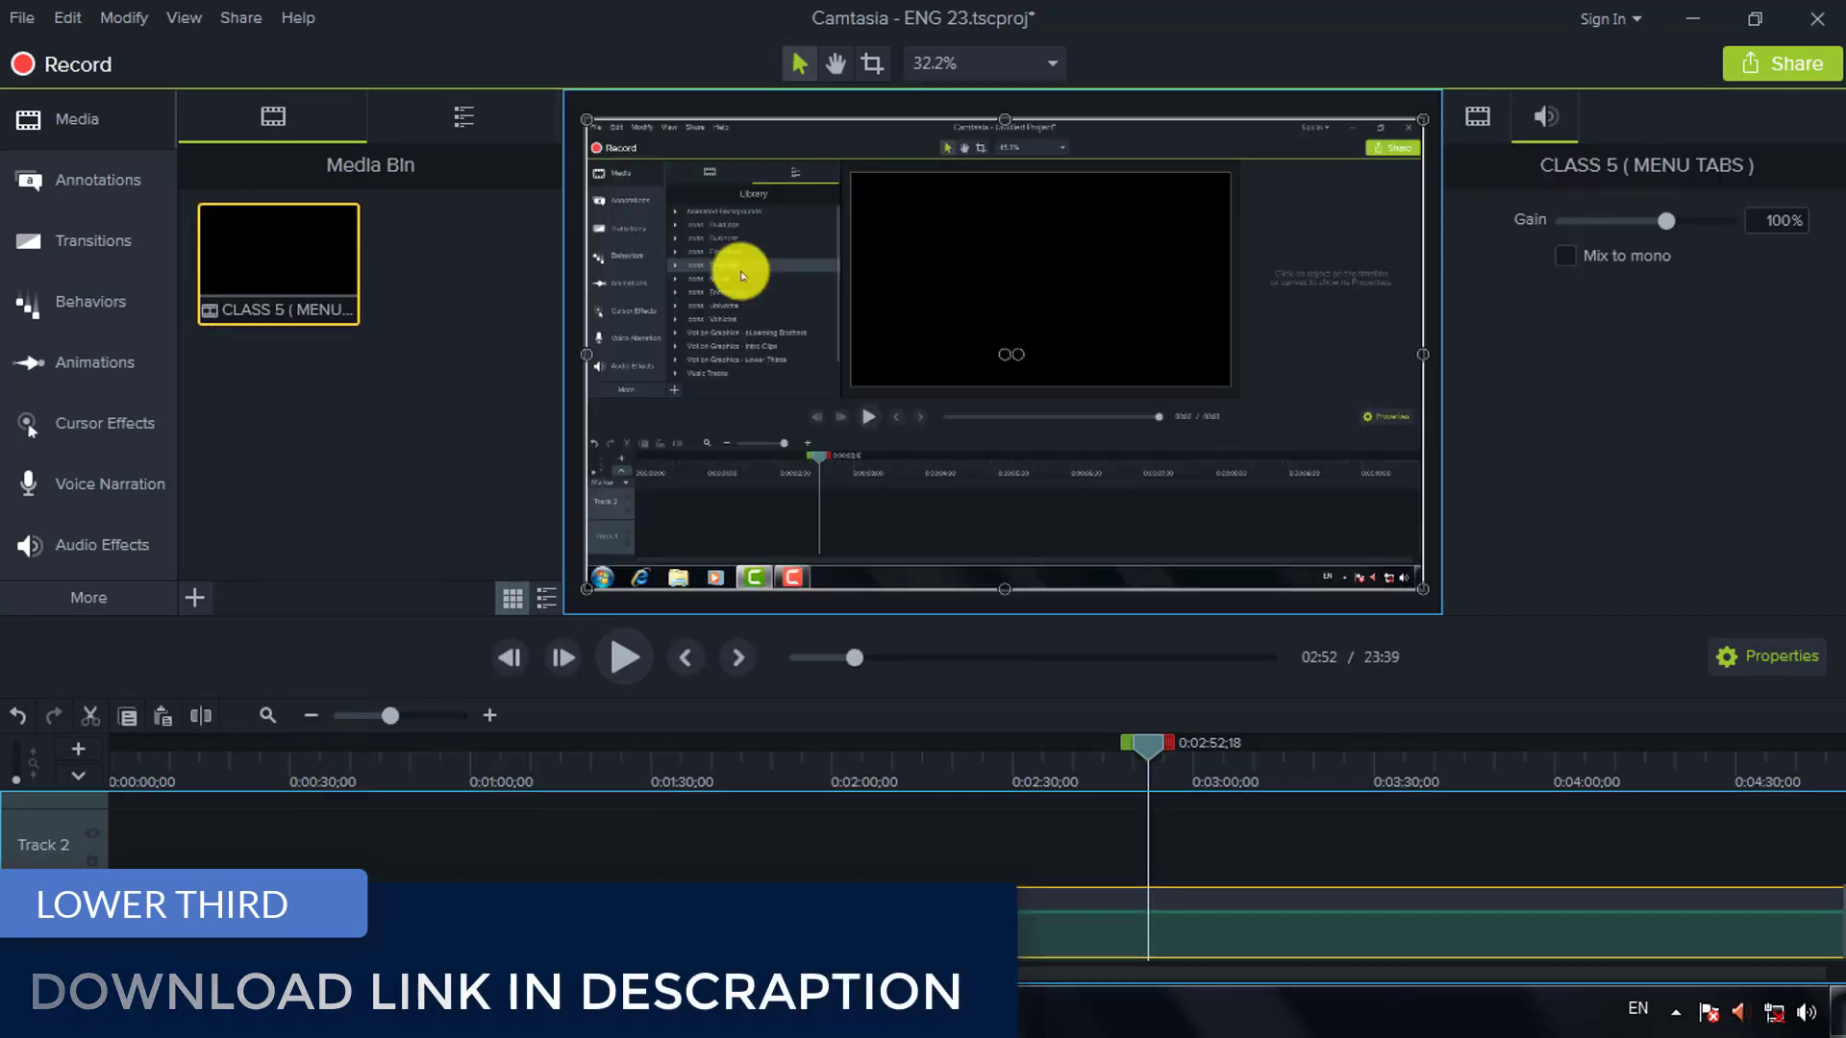
left_click(106, 748)
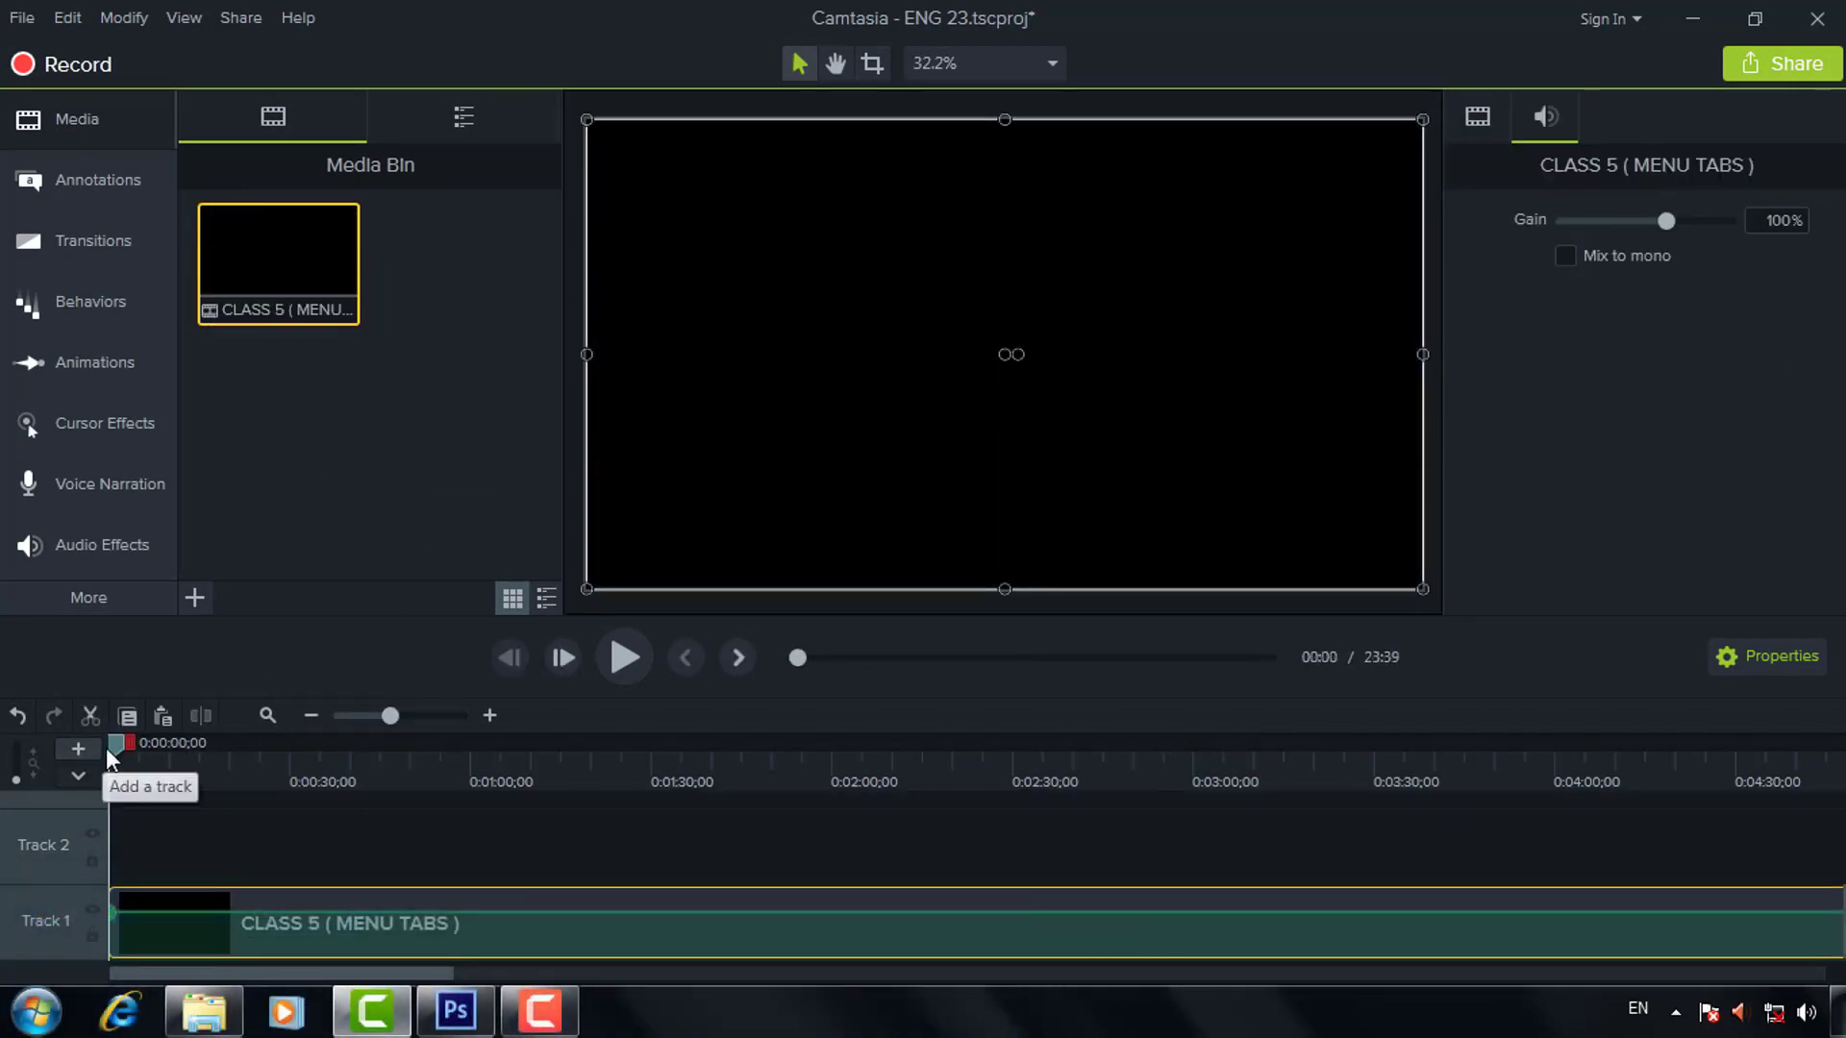
left_click_drag(107, 748, 706, 740)
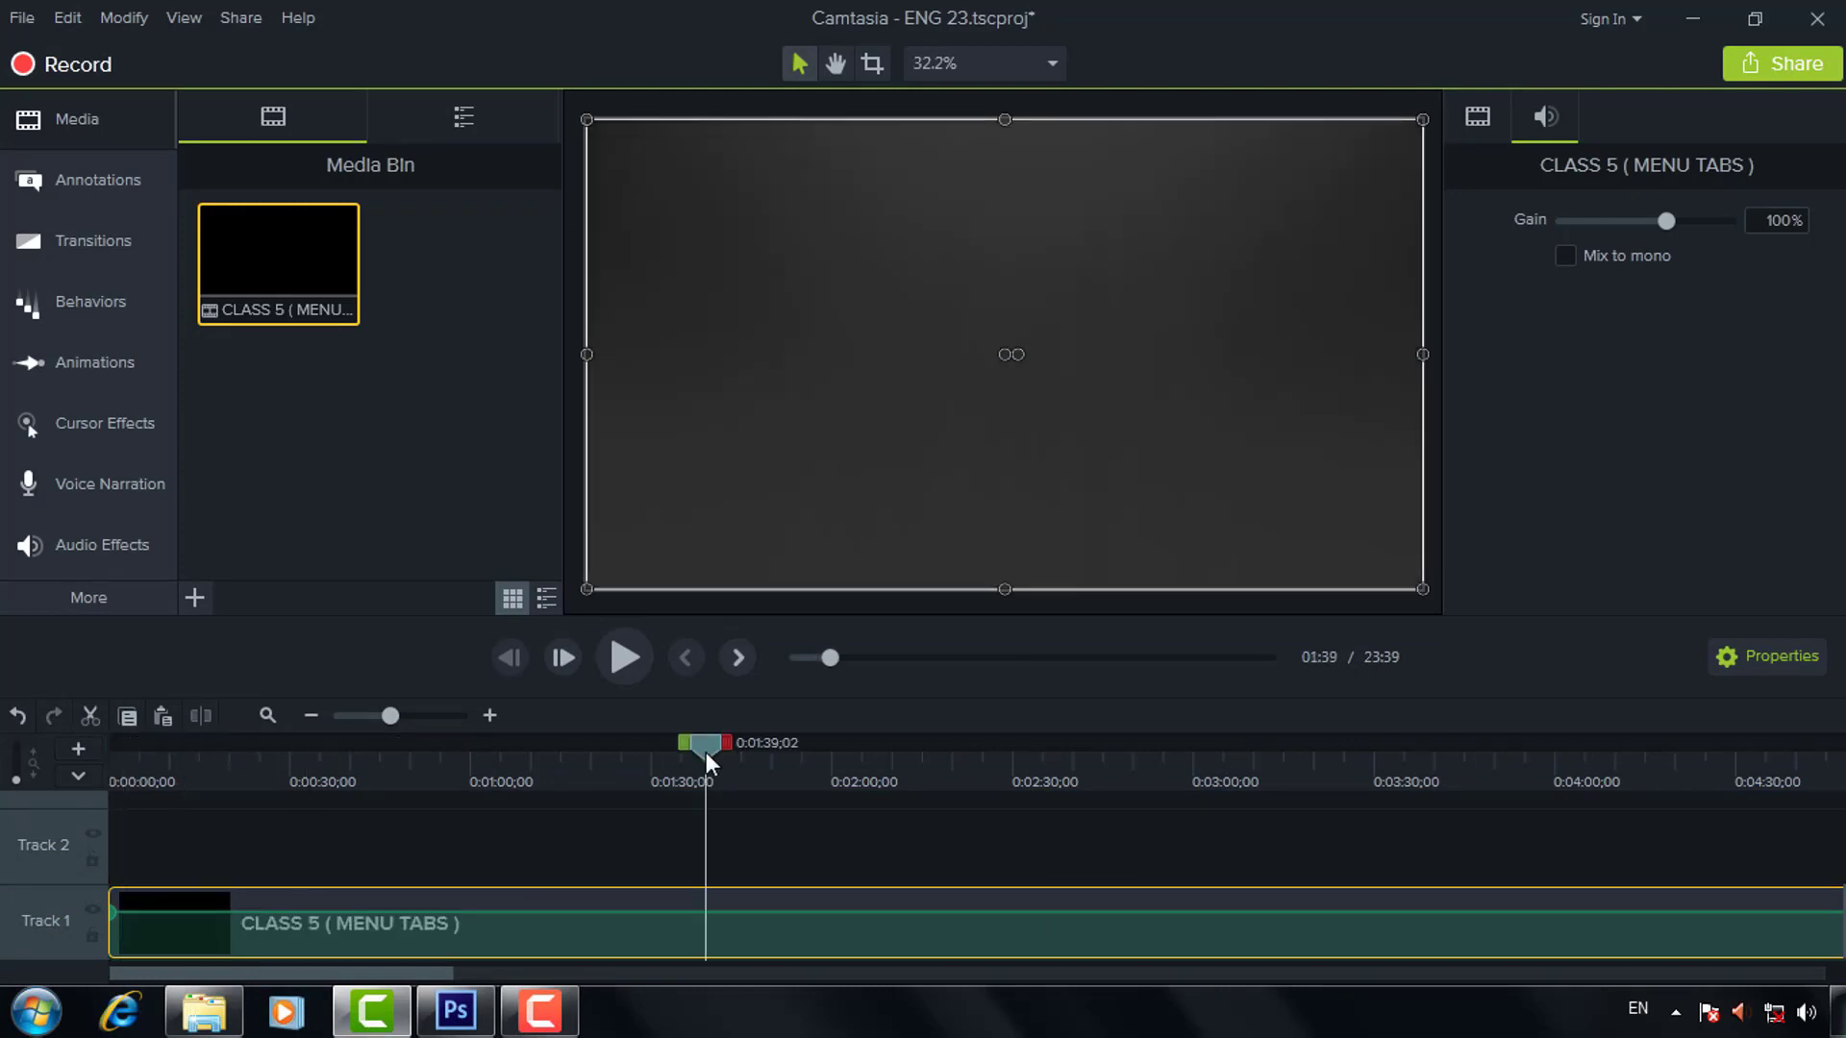
left_click(1486, 741)
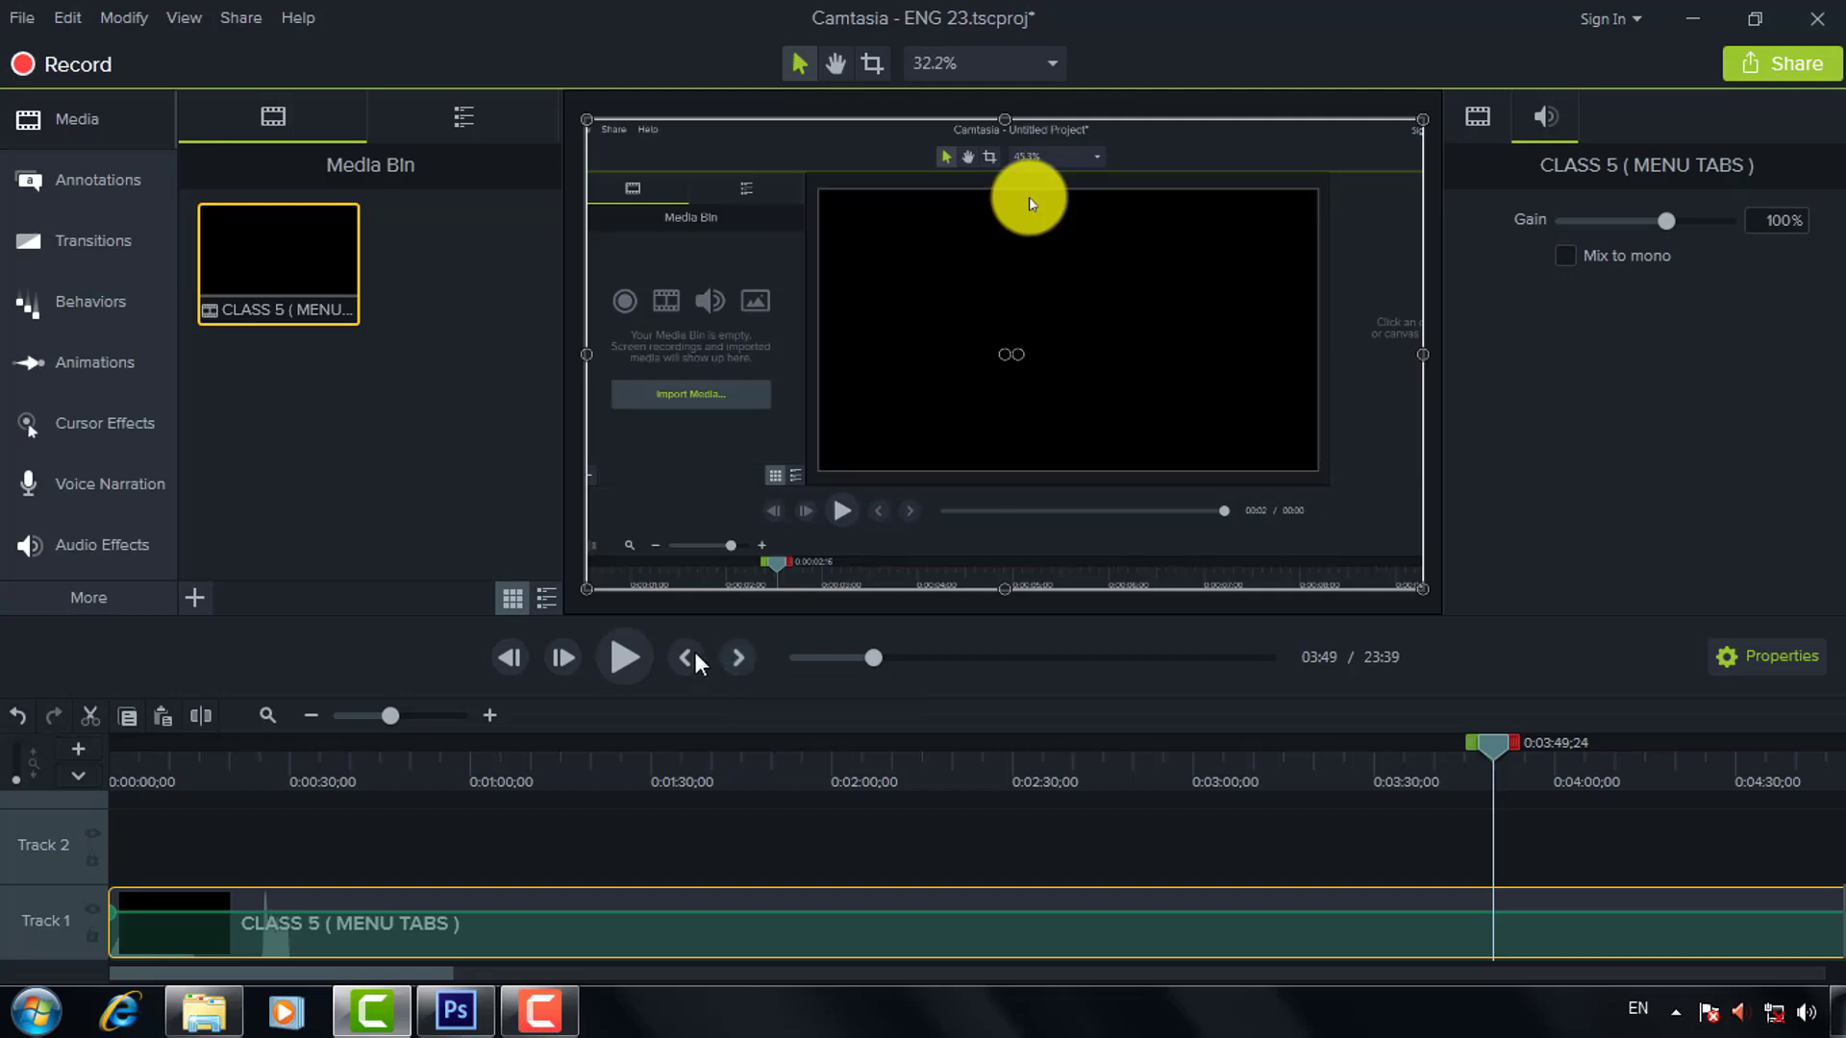
left_click(626, 658)
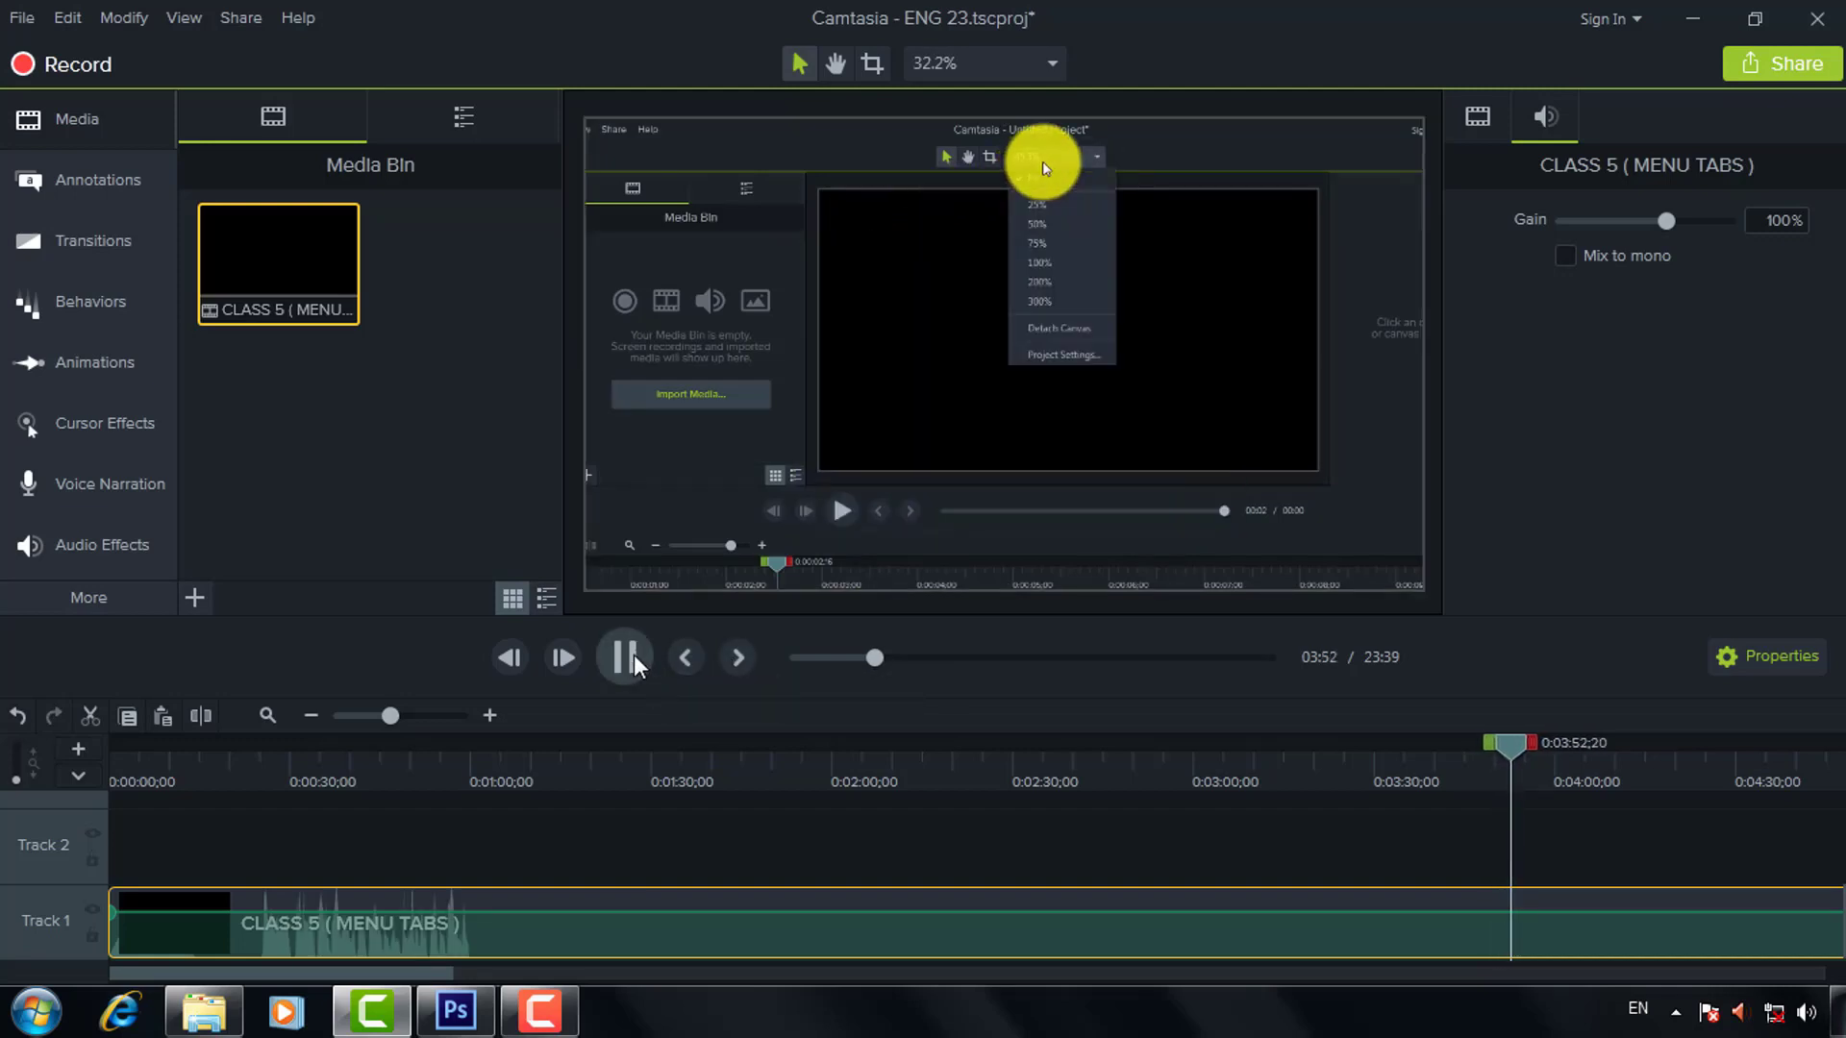
left_click(627, 658)
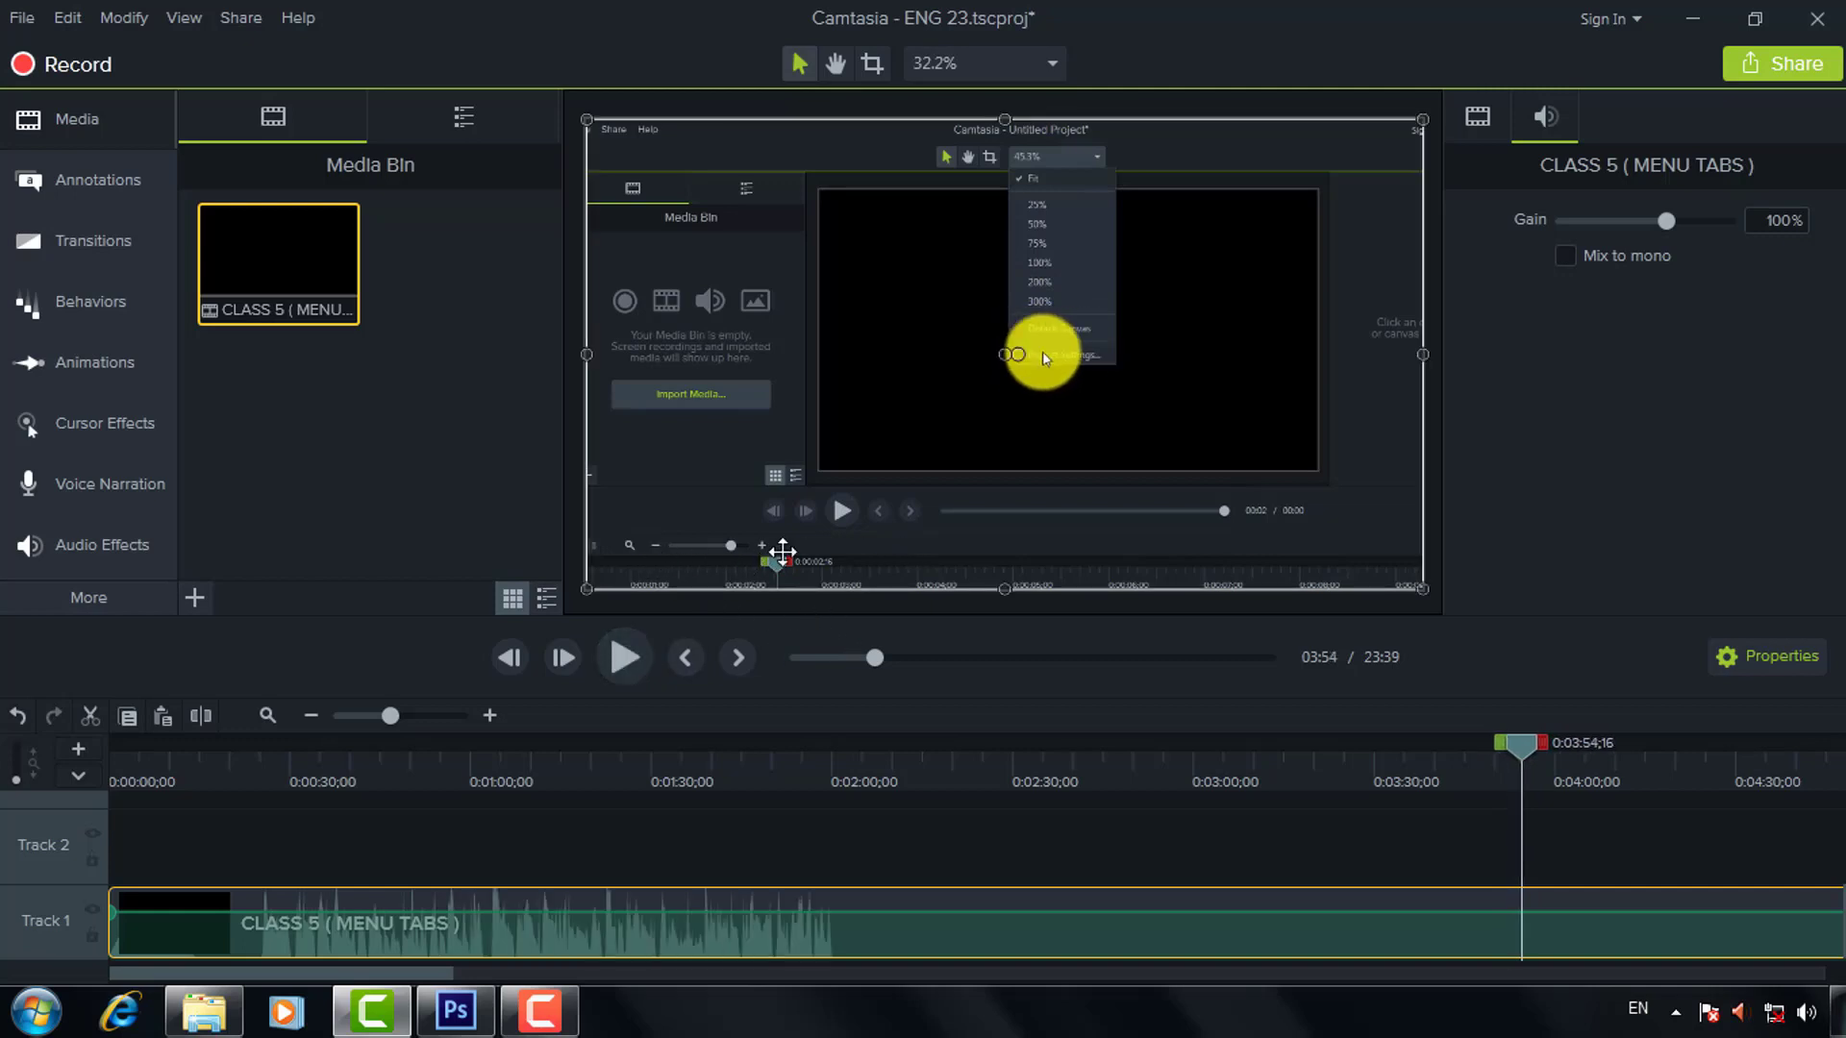
left_click_drag(398, 974, 539, 990)
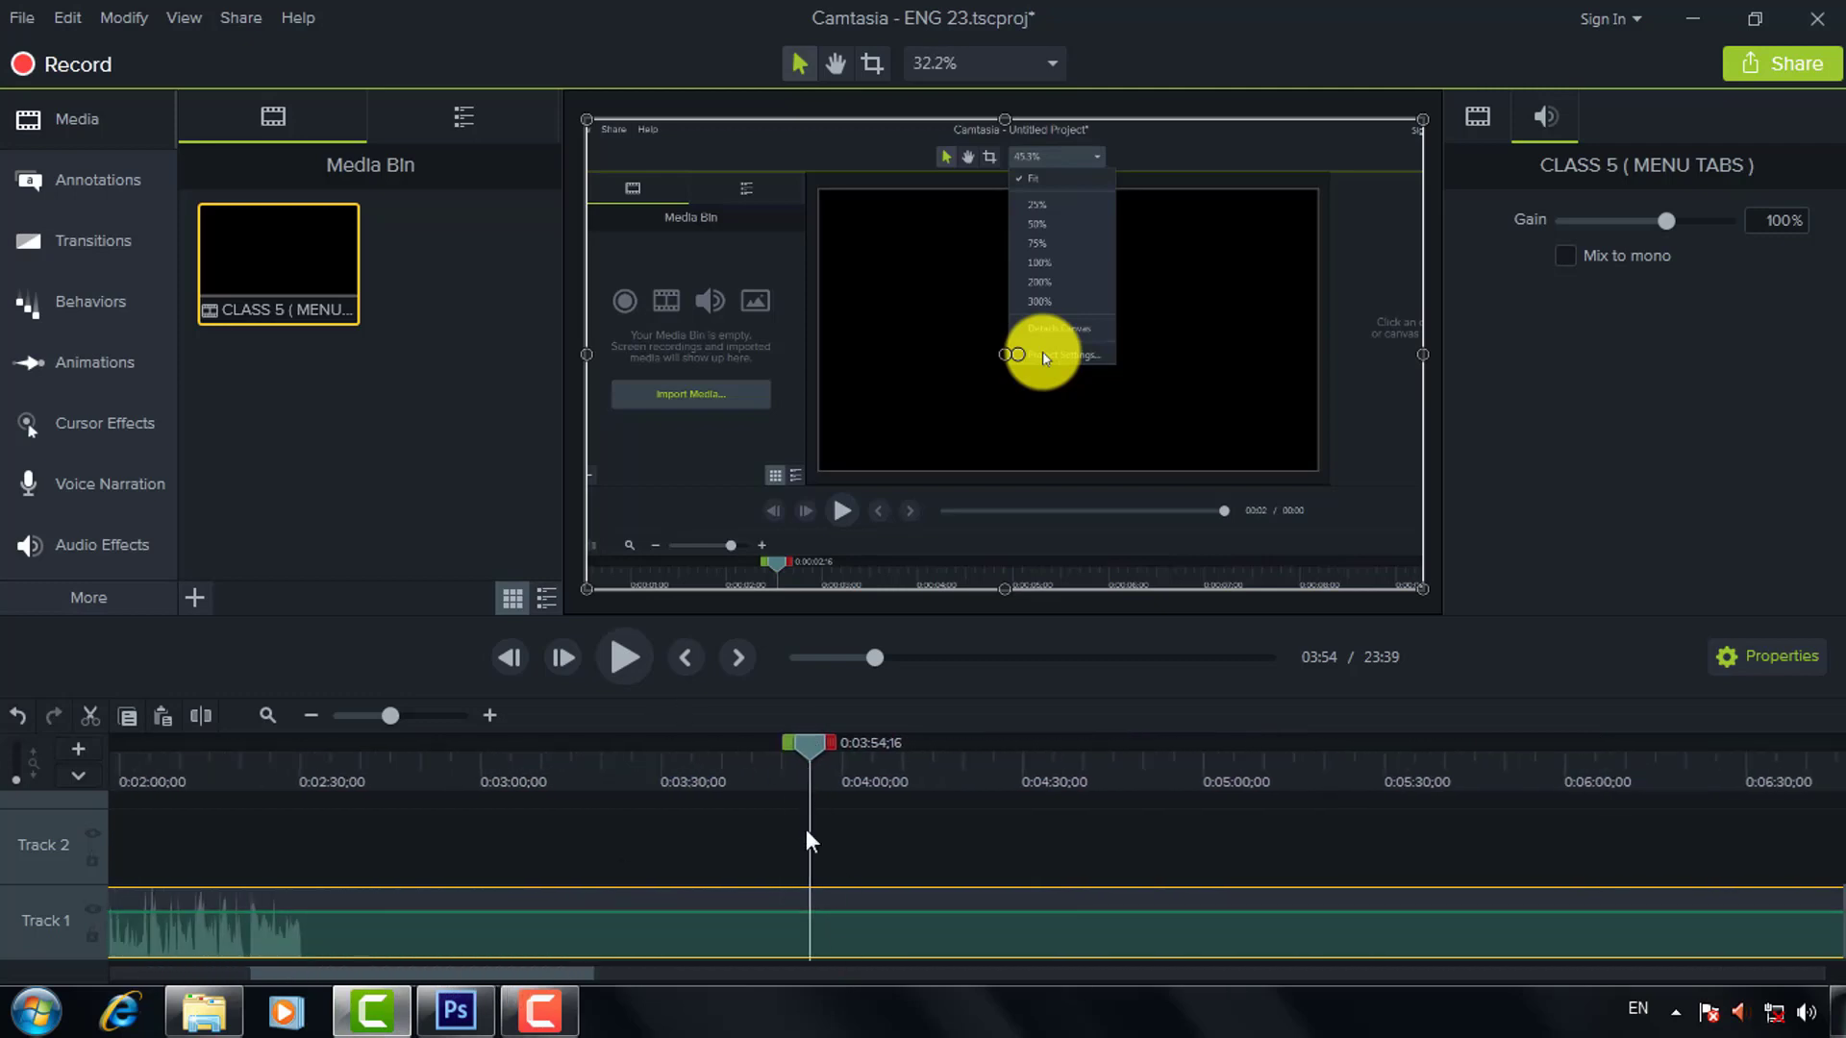
Import FB LOWER THIRD and IT SPOT LOWER THIRD together from the Desktop into the media bin.
left_click(195, 597)
left_click(236, 511)
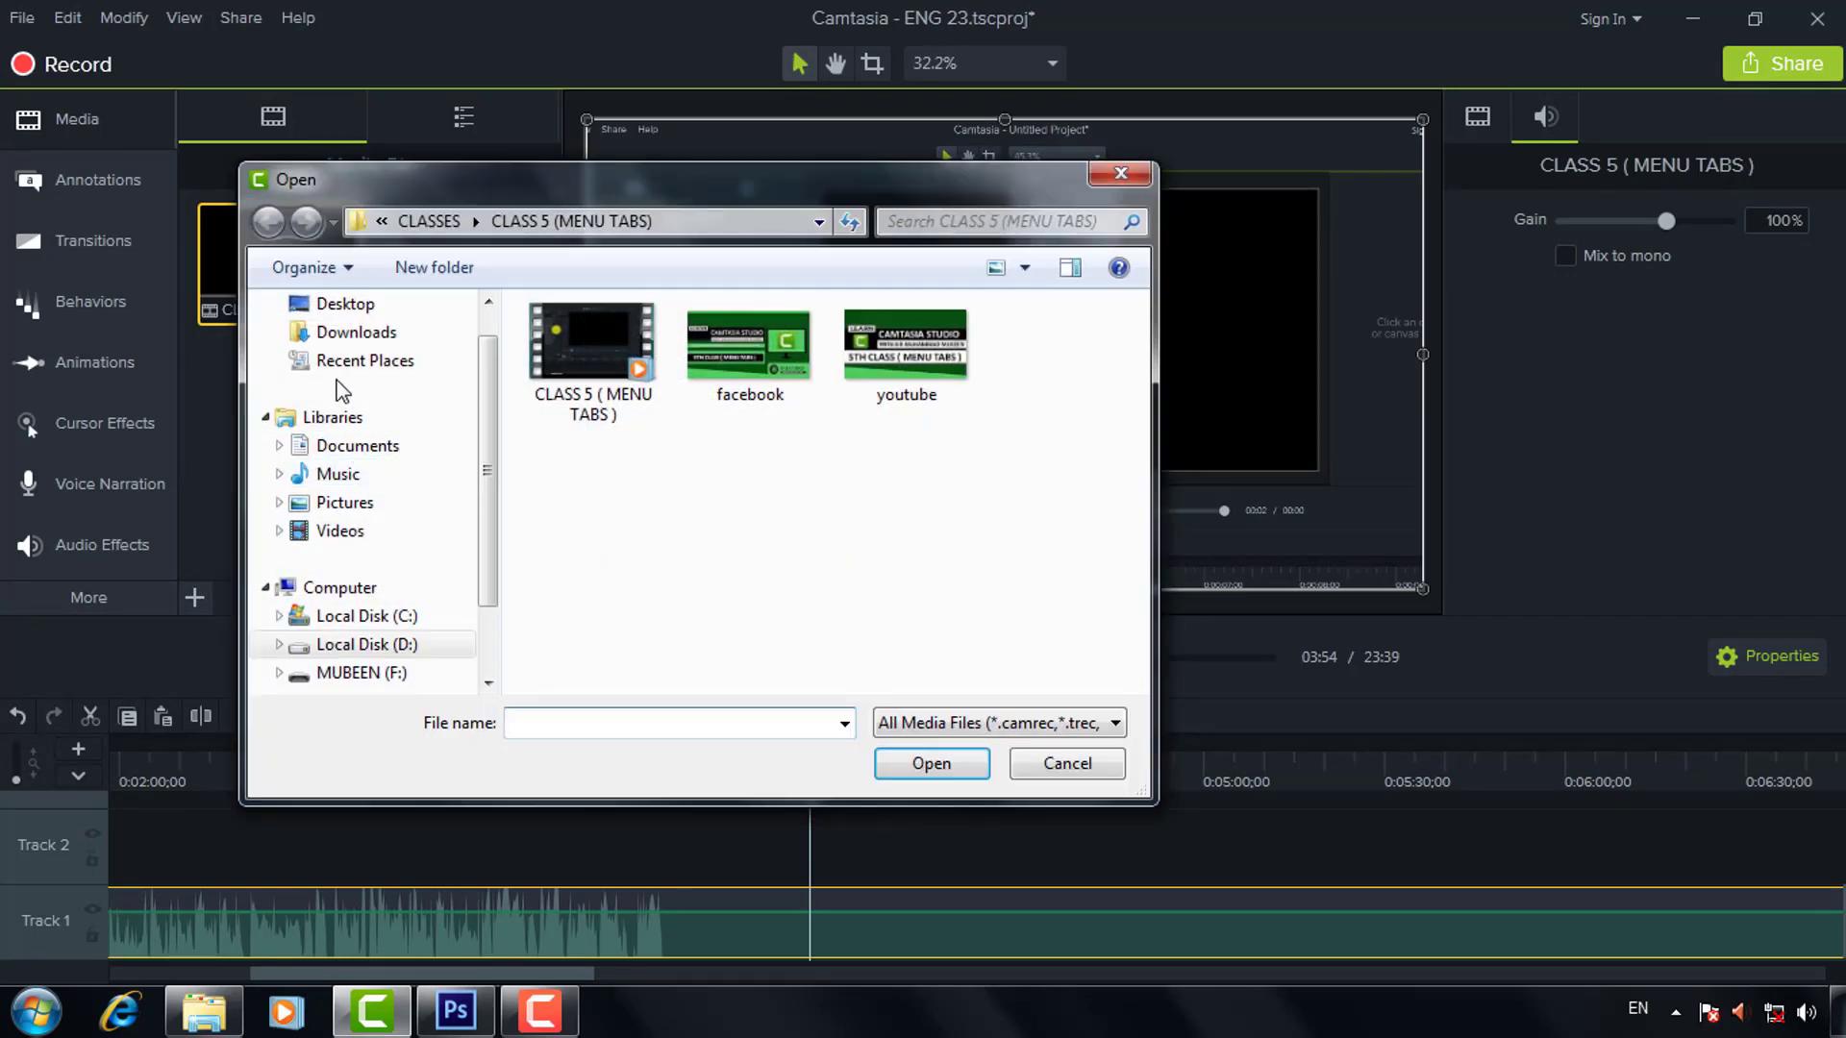
left_click(346, 303)
scroll(365, 433, "down", 2)
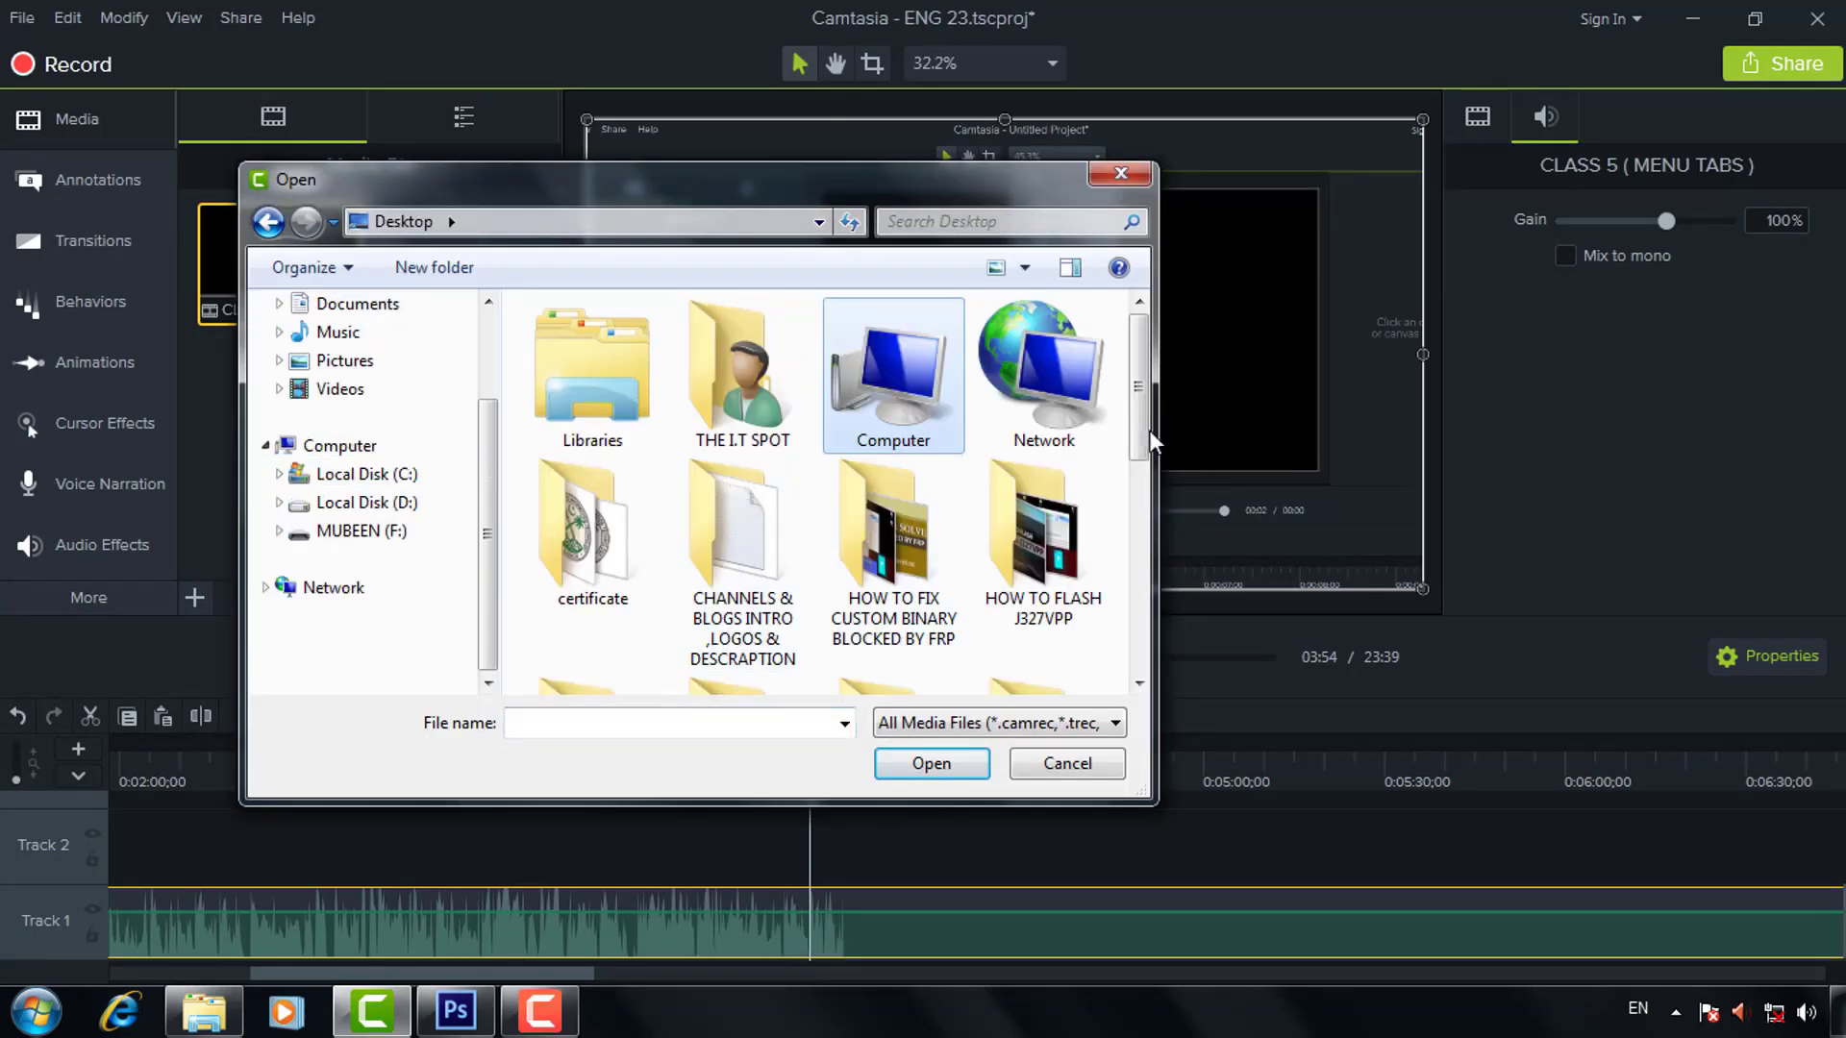
left_click_drag(1150, 430, 1180, 614)
left_click(1092, 524)
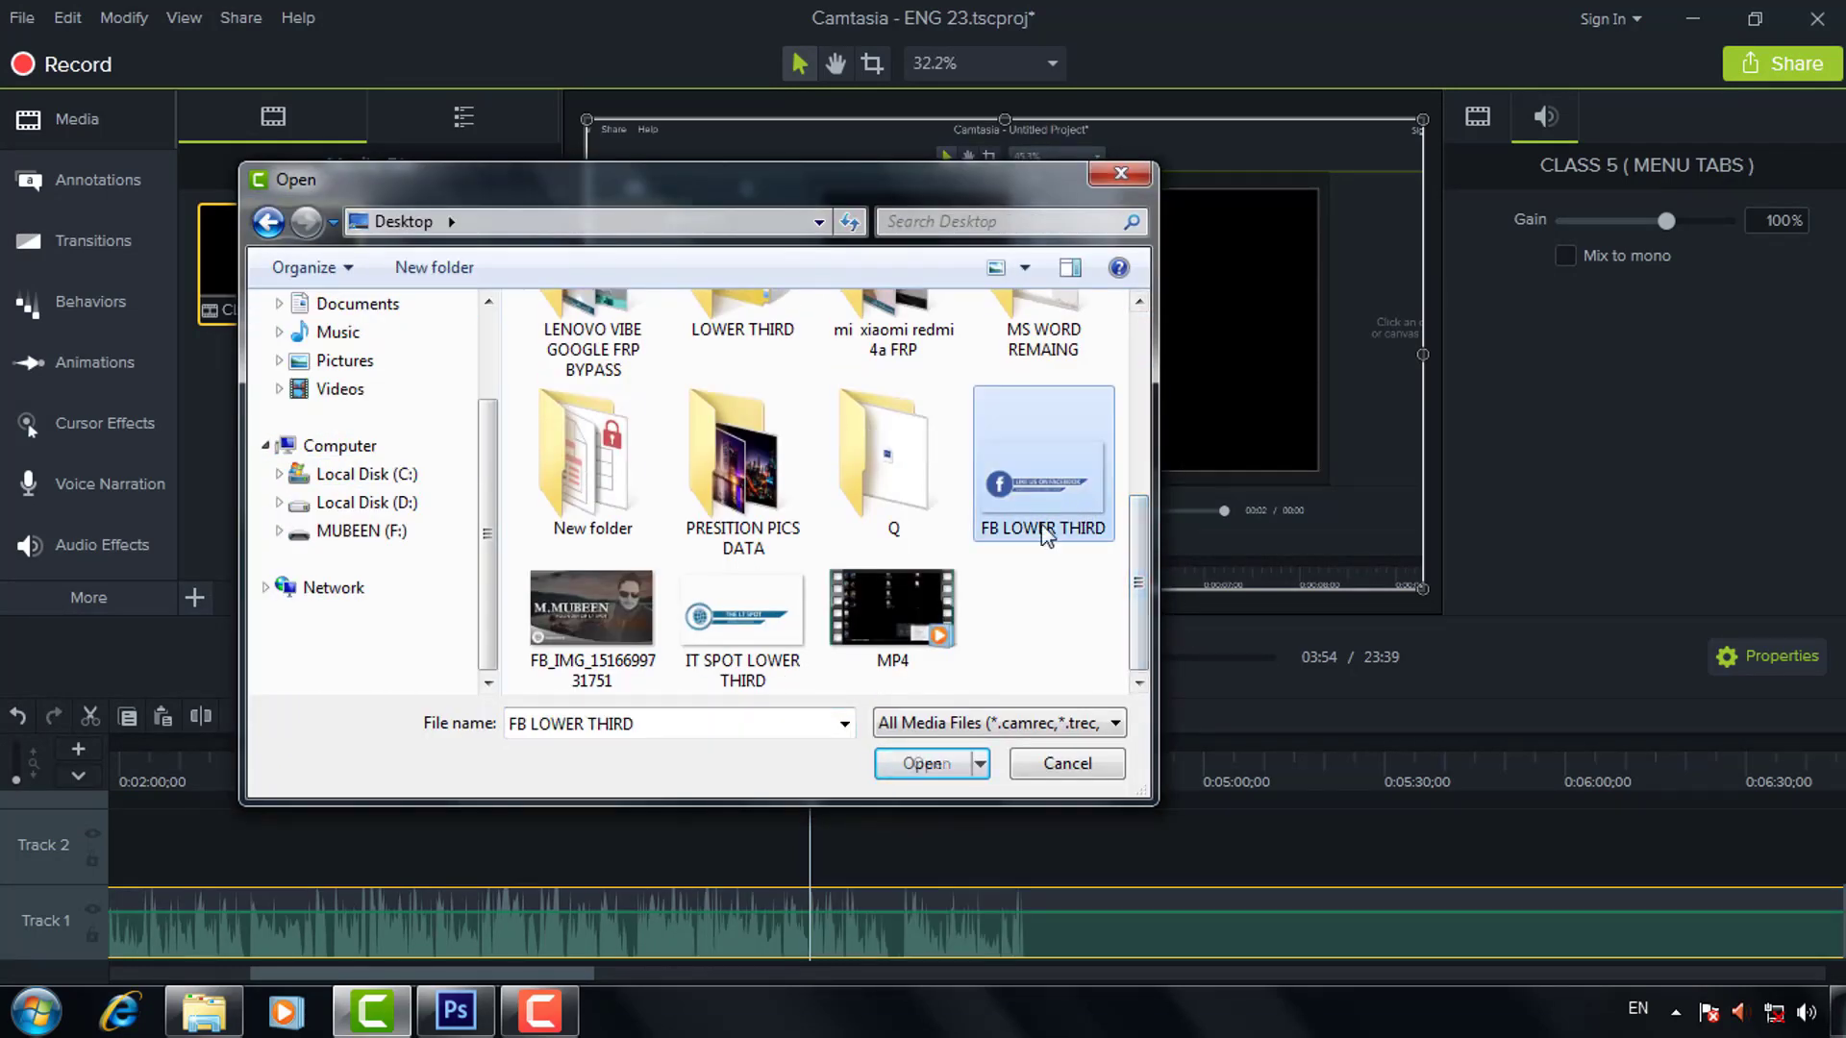
left_click(737, 660, "ctrl")
left_click(925, 764)
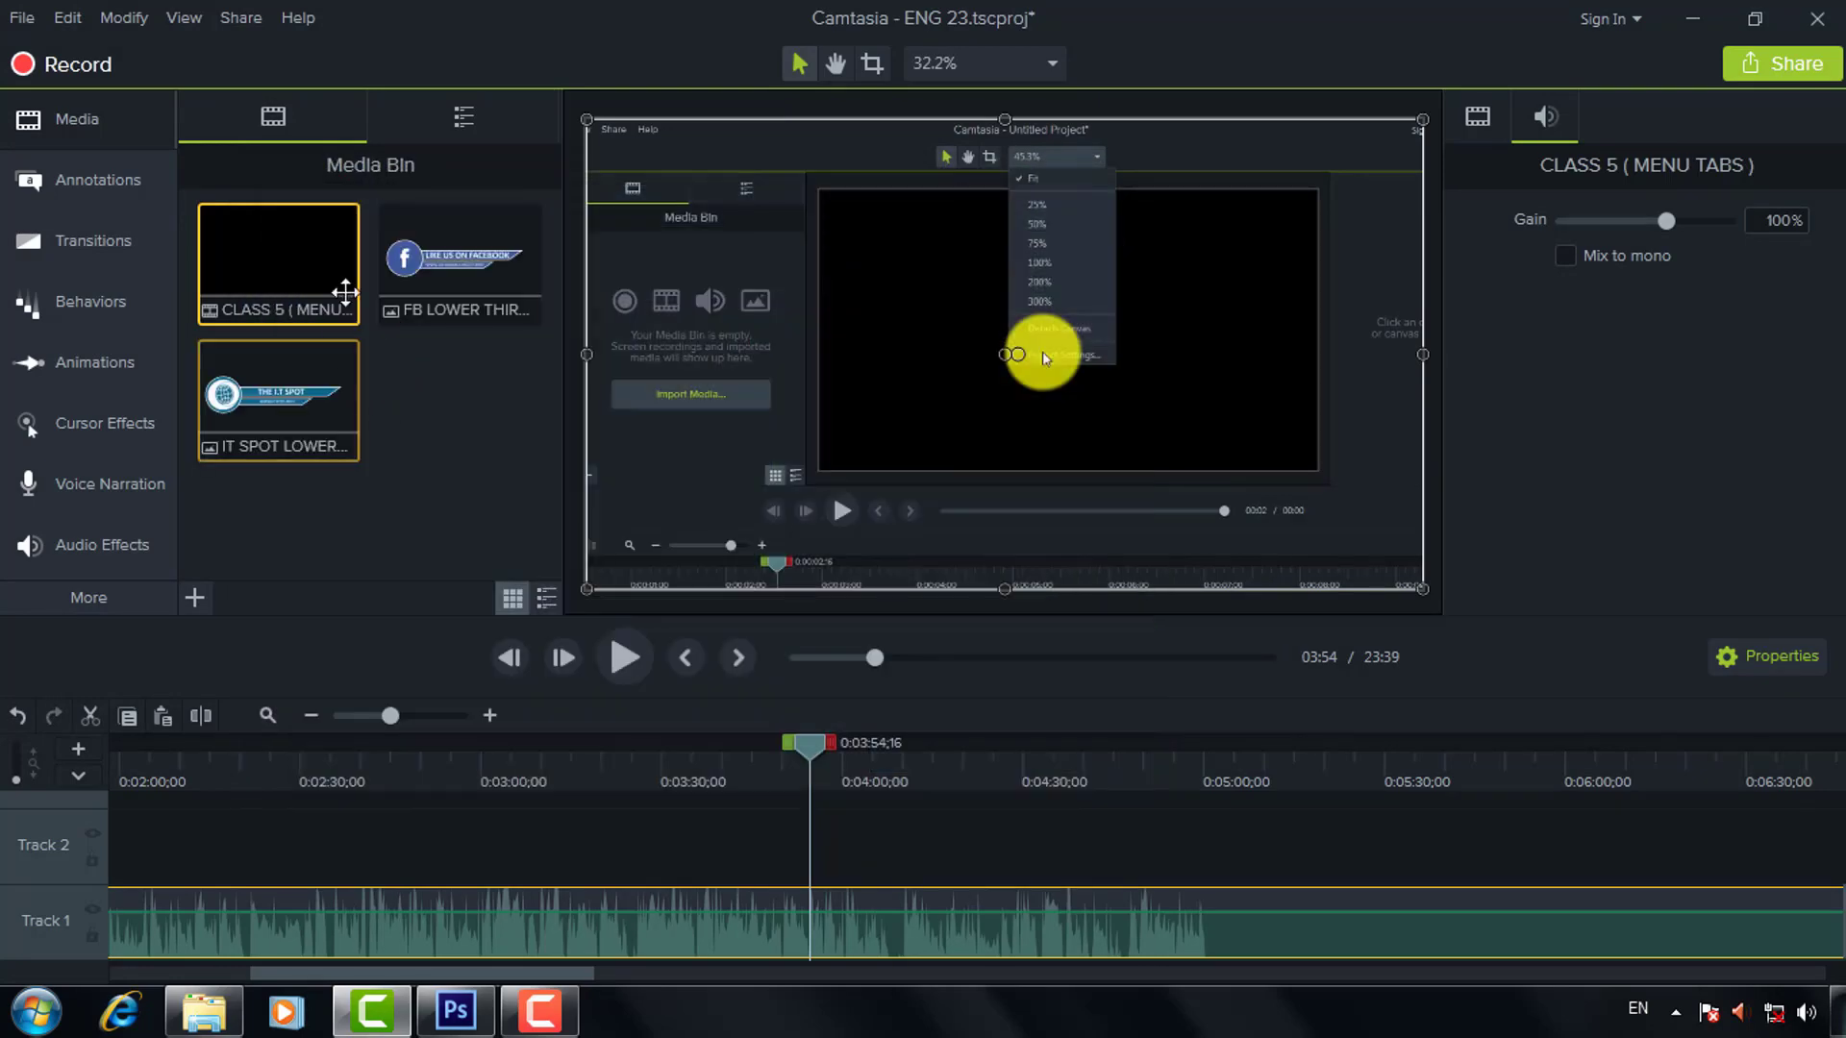
Place FB LOWER THIRD on Track 2 at 3:54, scaled to about 58% at bottom-left.
mouse_move(460, 279)
left_mouse_down()
mouse_move(863, 774)
mouse_move(815, 856)
left_mouse_up()
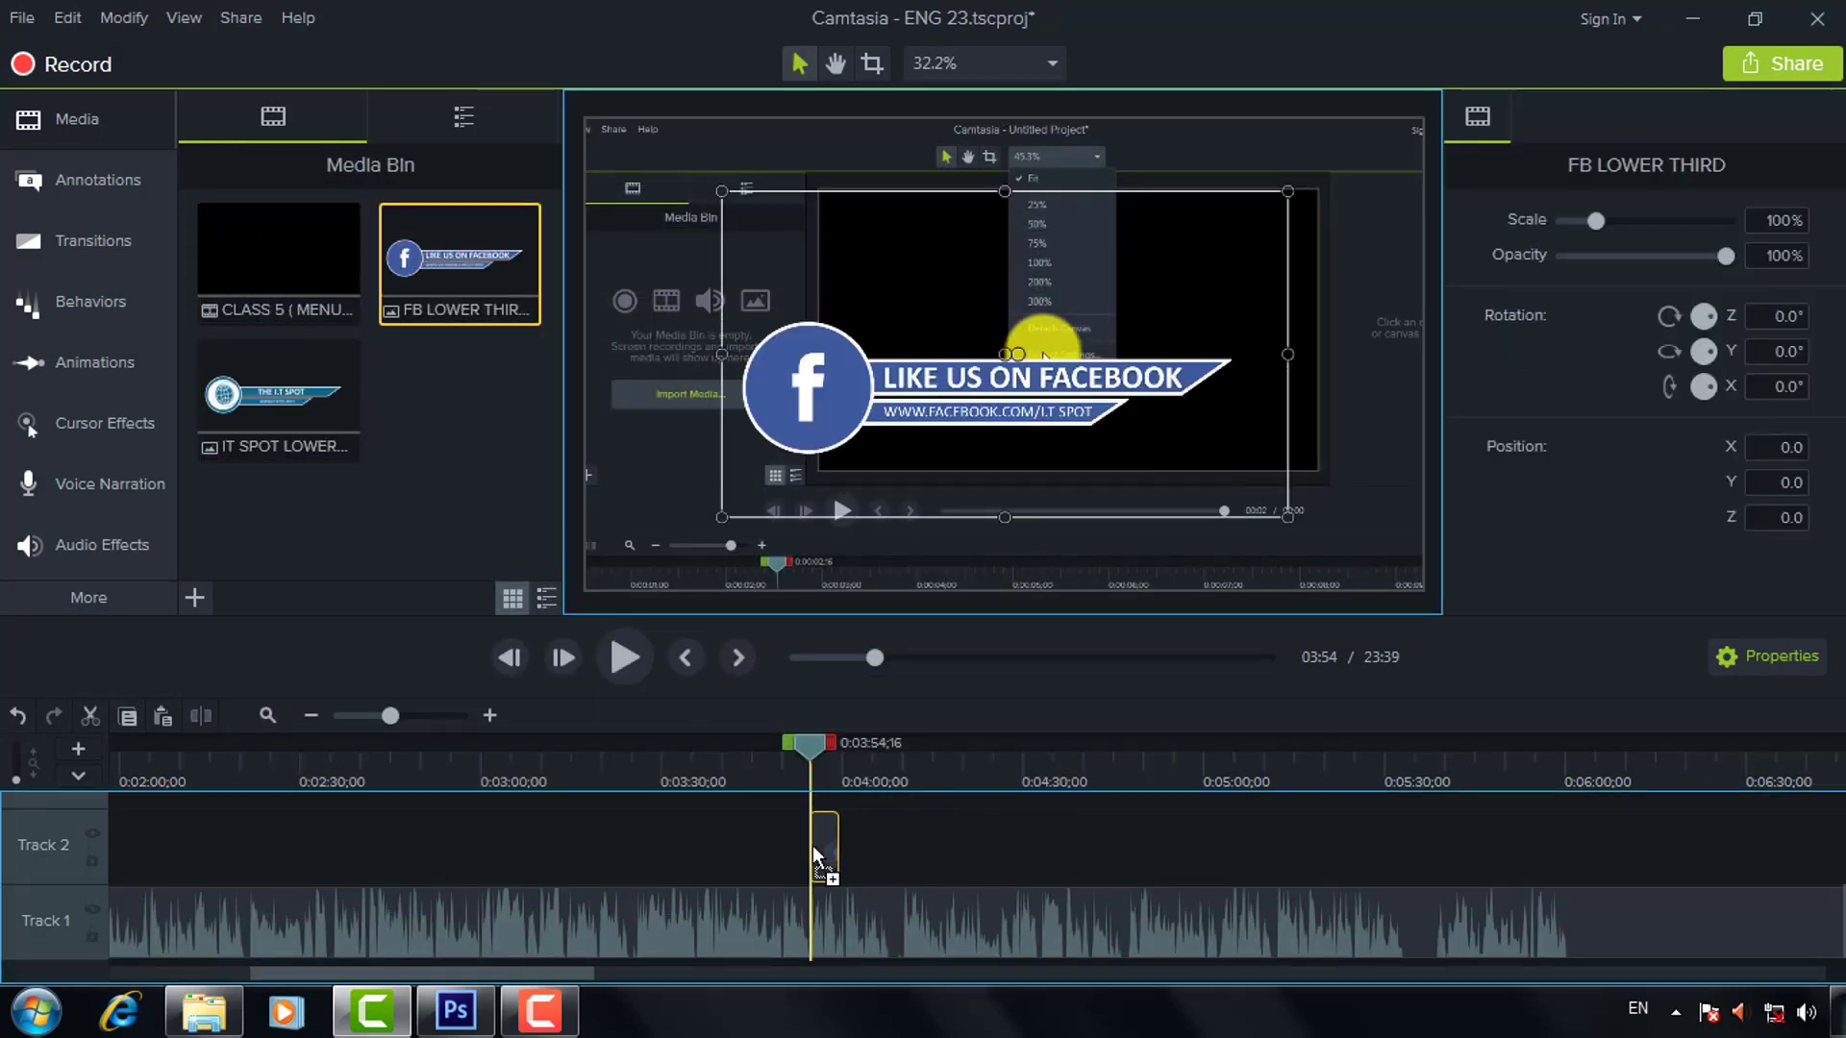
mouse_move(829, 413)
left_mouse_down()
mouse_move(693, 505)
mouse_move(677, 541)
left_mouse_up()
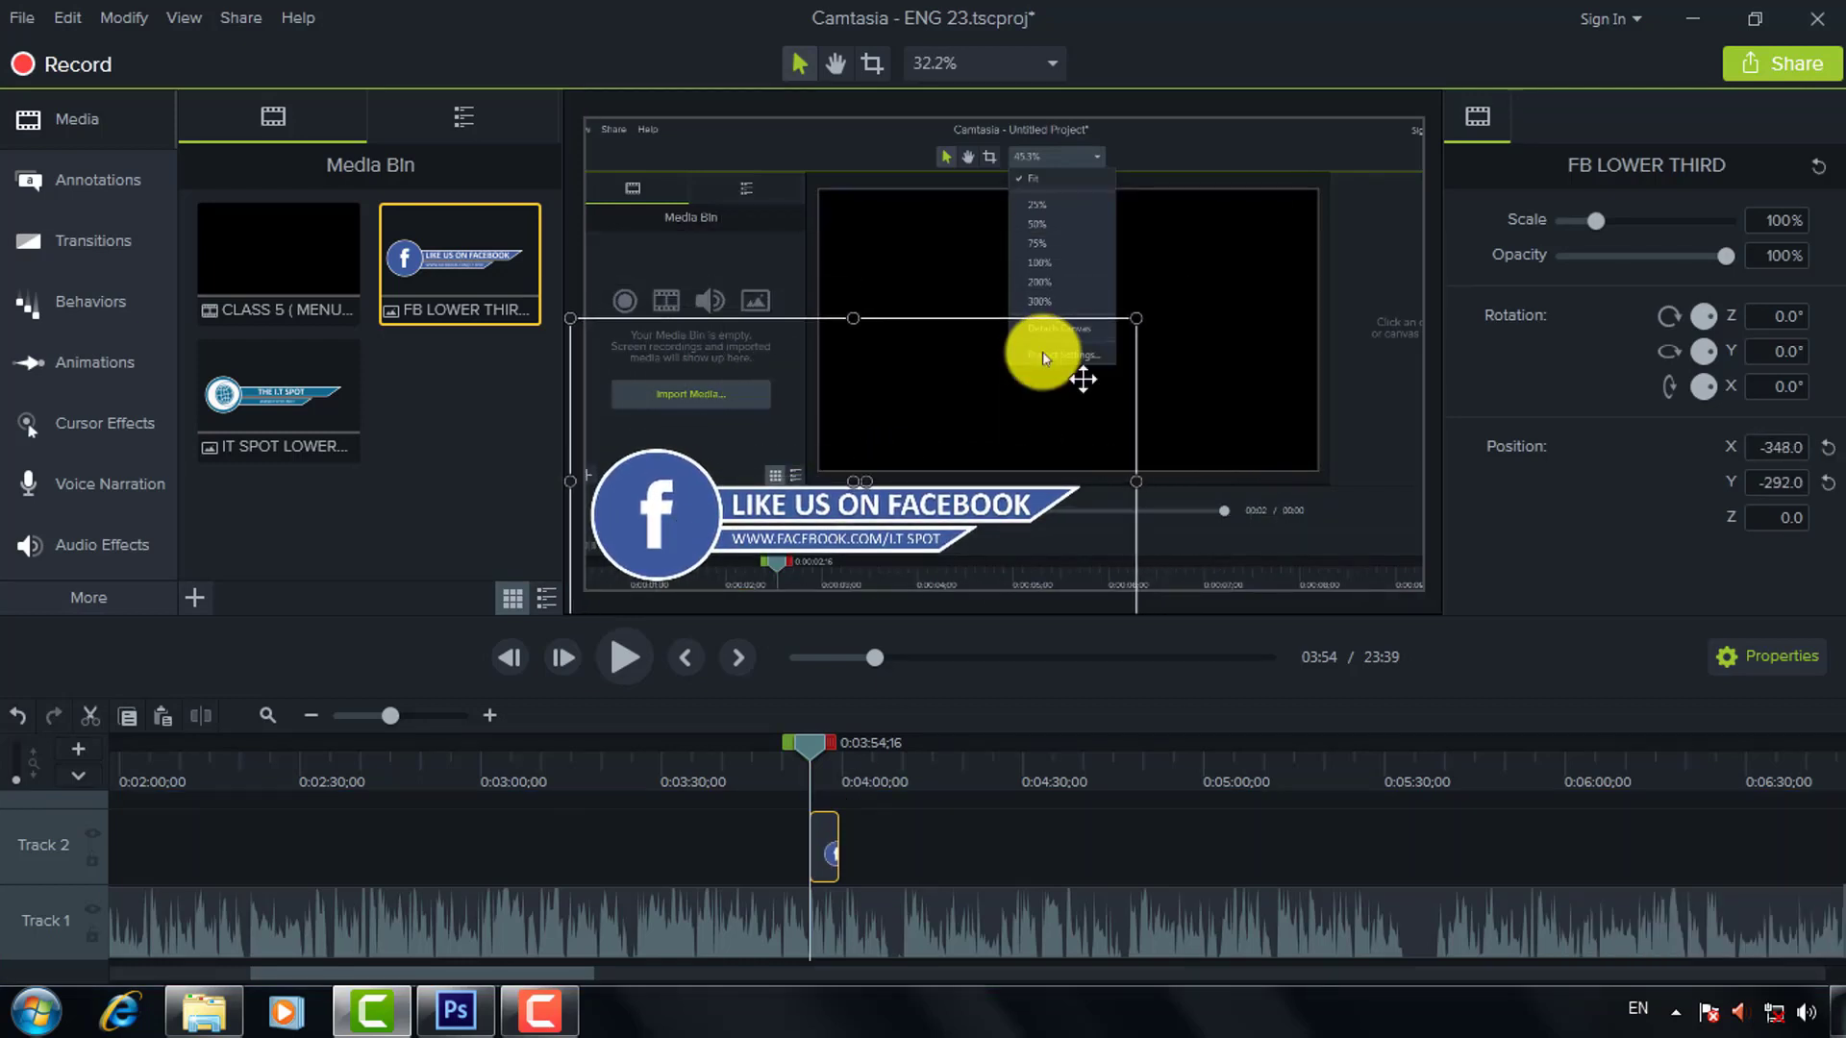
left_click_drag(1135, 318, 1017, 386)
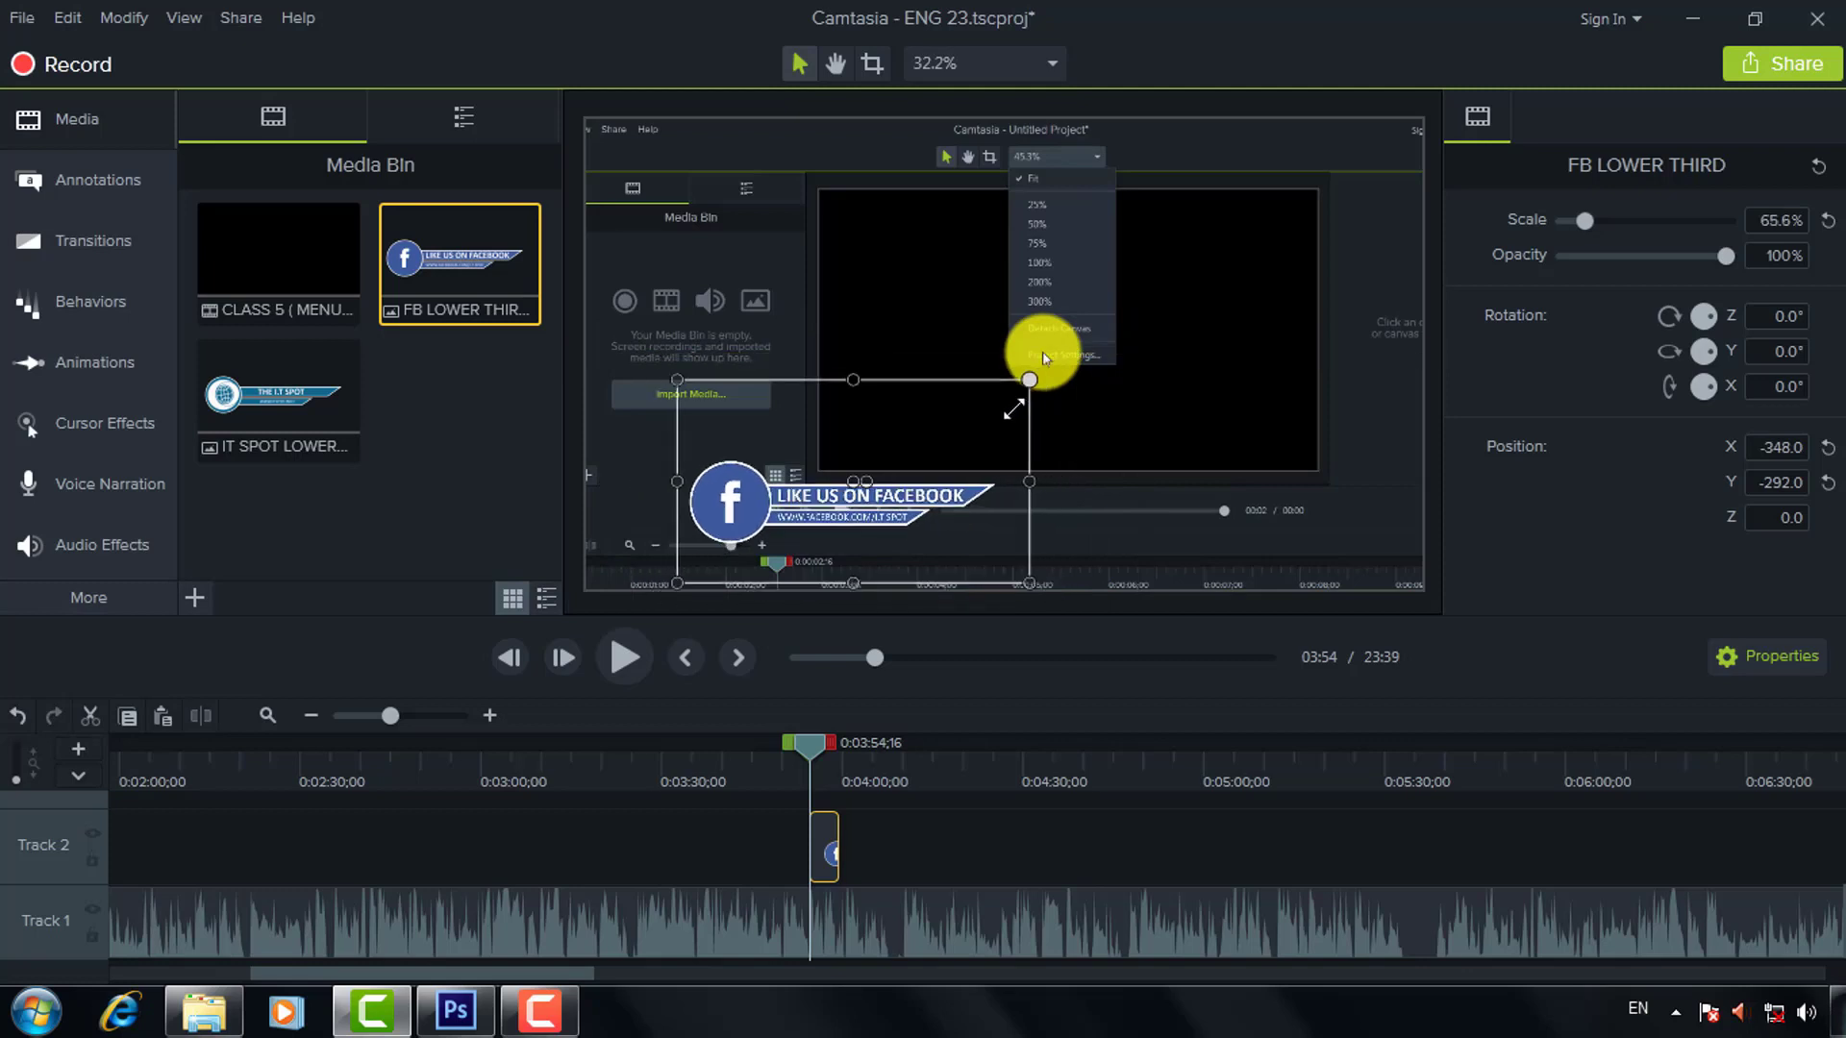
left_click_drag(747, 519, 644, 560)
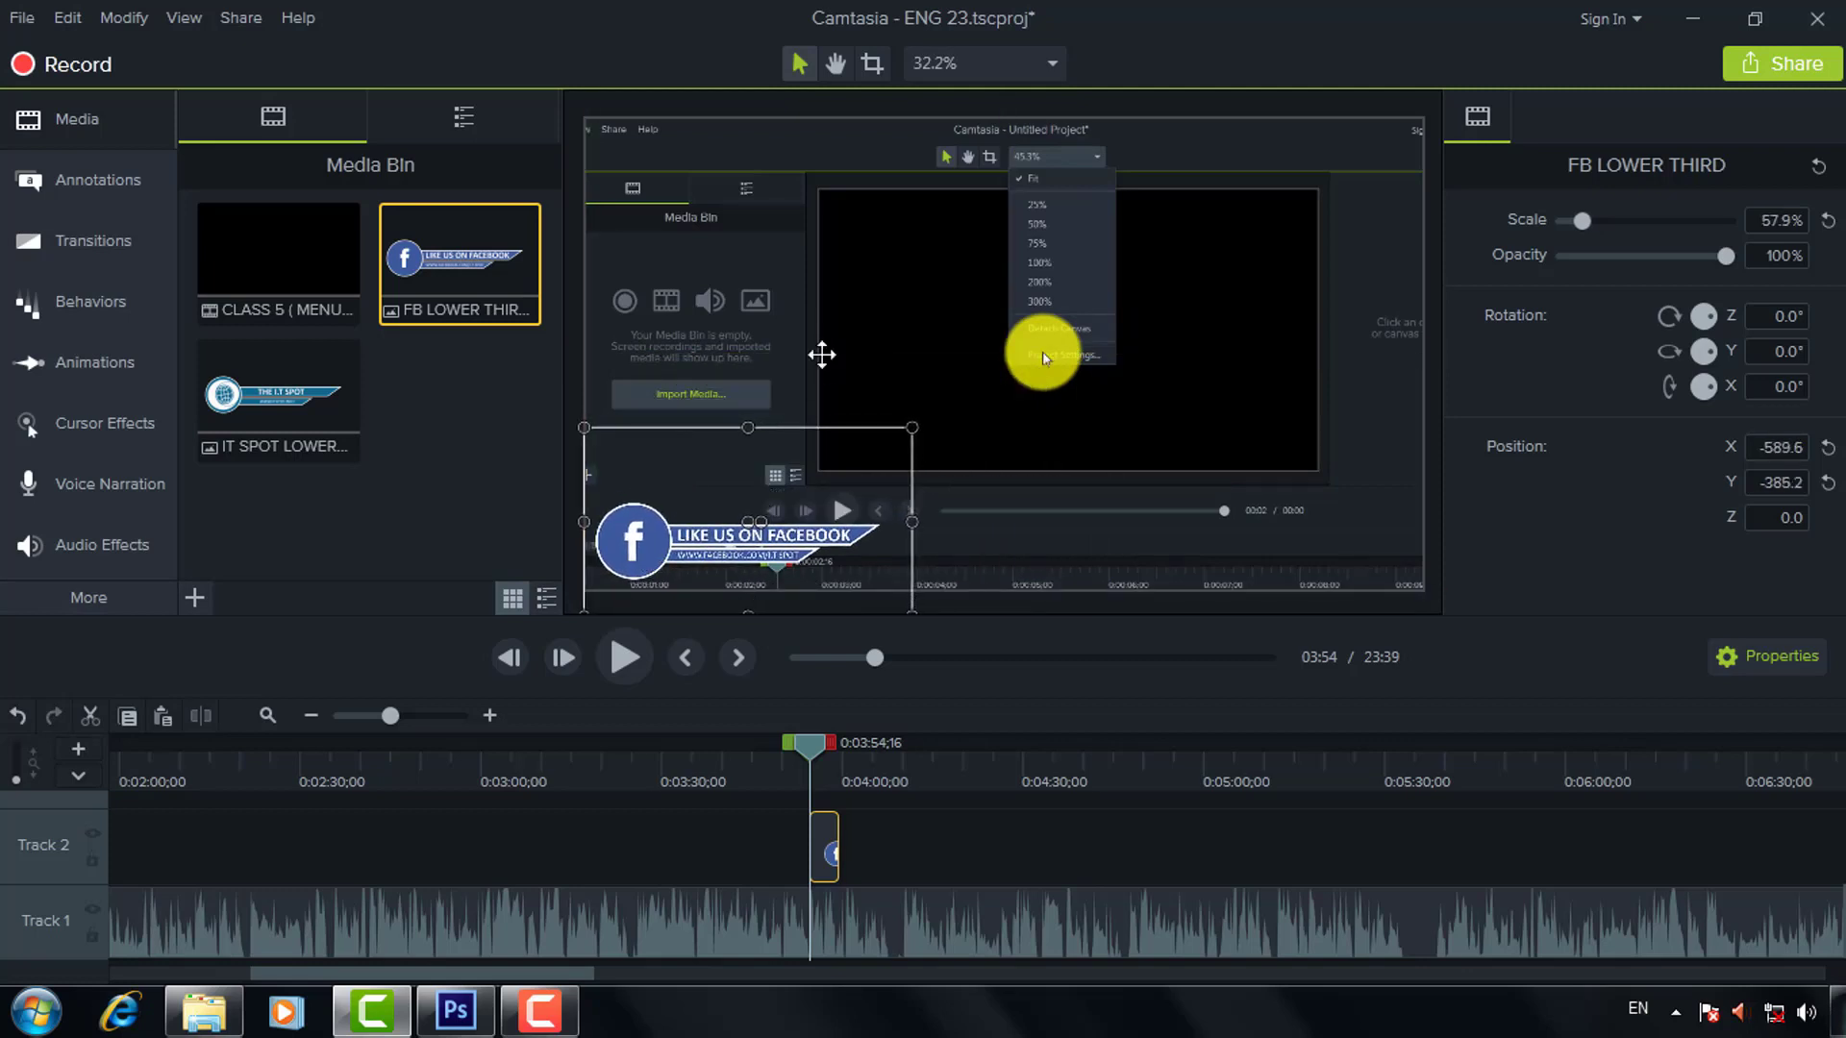
key("Left")
key("Left")
key("Left")
key("Down")
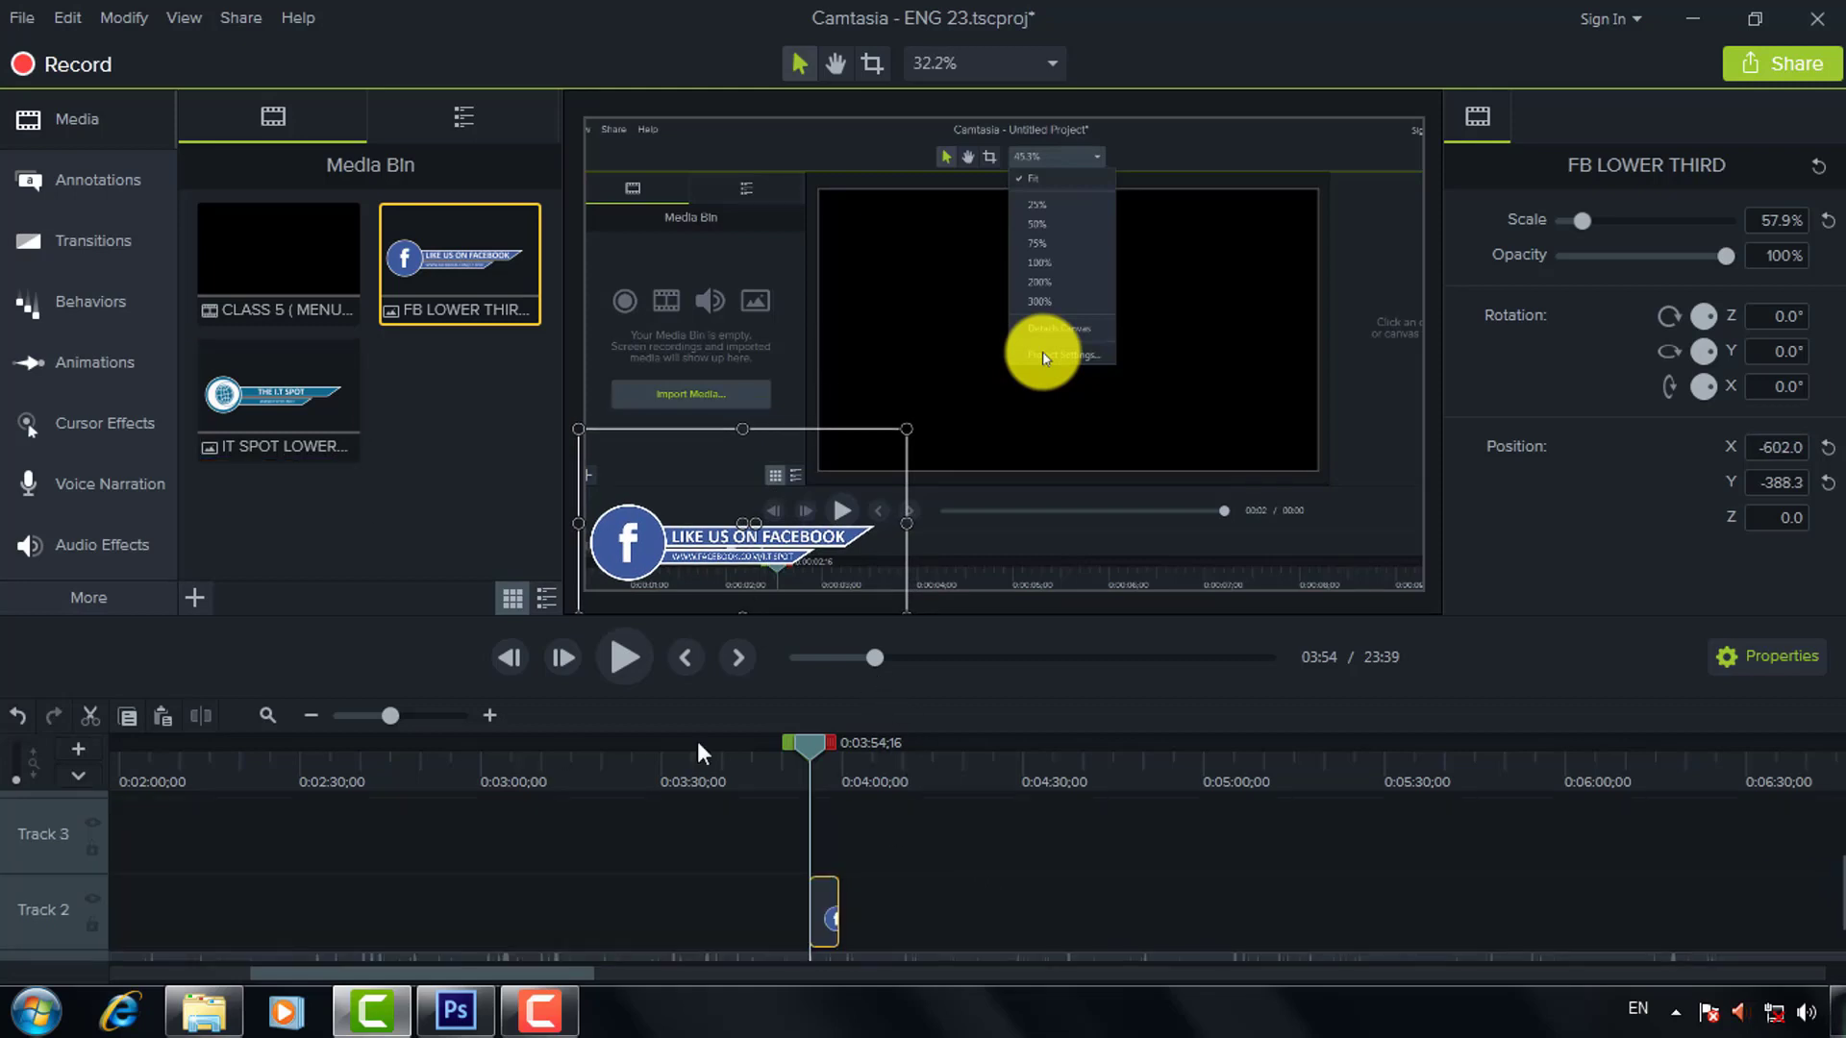
Add IT SPOT LOWER THIRD scaled to 63% at bottom-left, after the Facebook clip on Track 2.
mouse_move(279, 394)
left_mouse_down()
mouse_move(876, 833)
mouse_move(805, 831)
left_mouse_up()
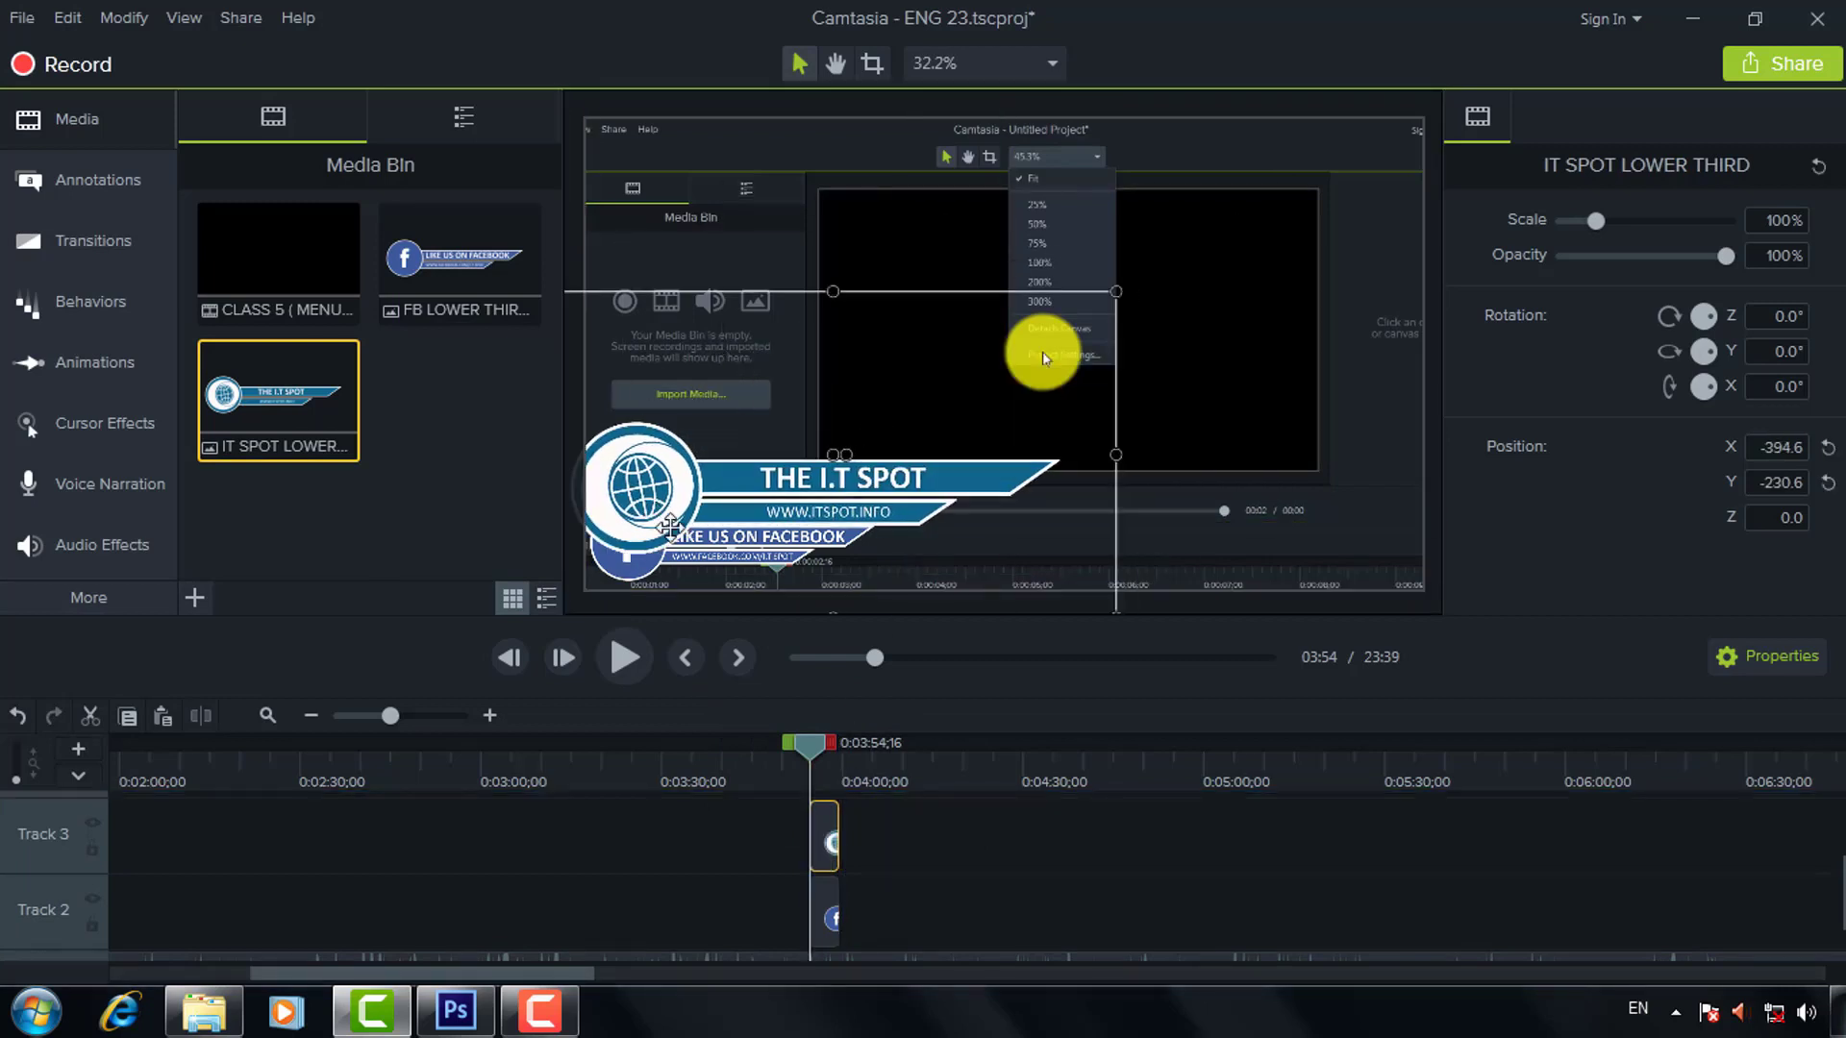
left_click_drag(730, 472, 588, 598)
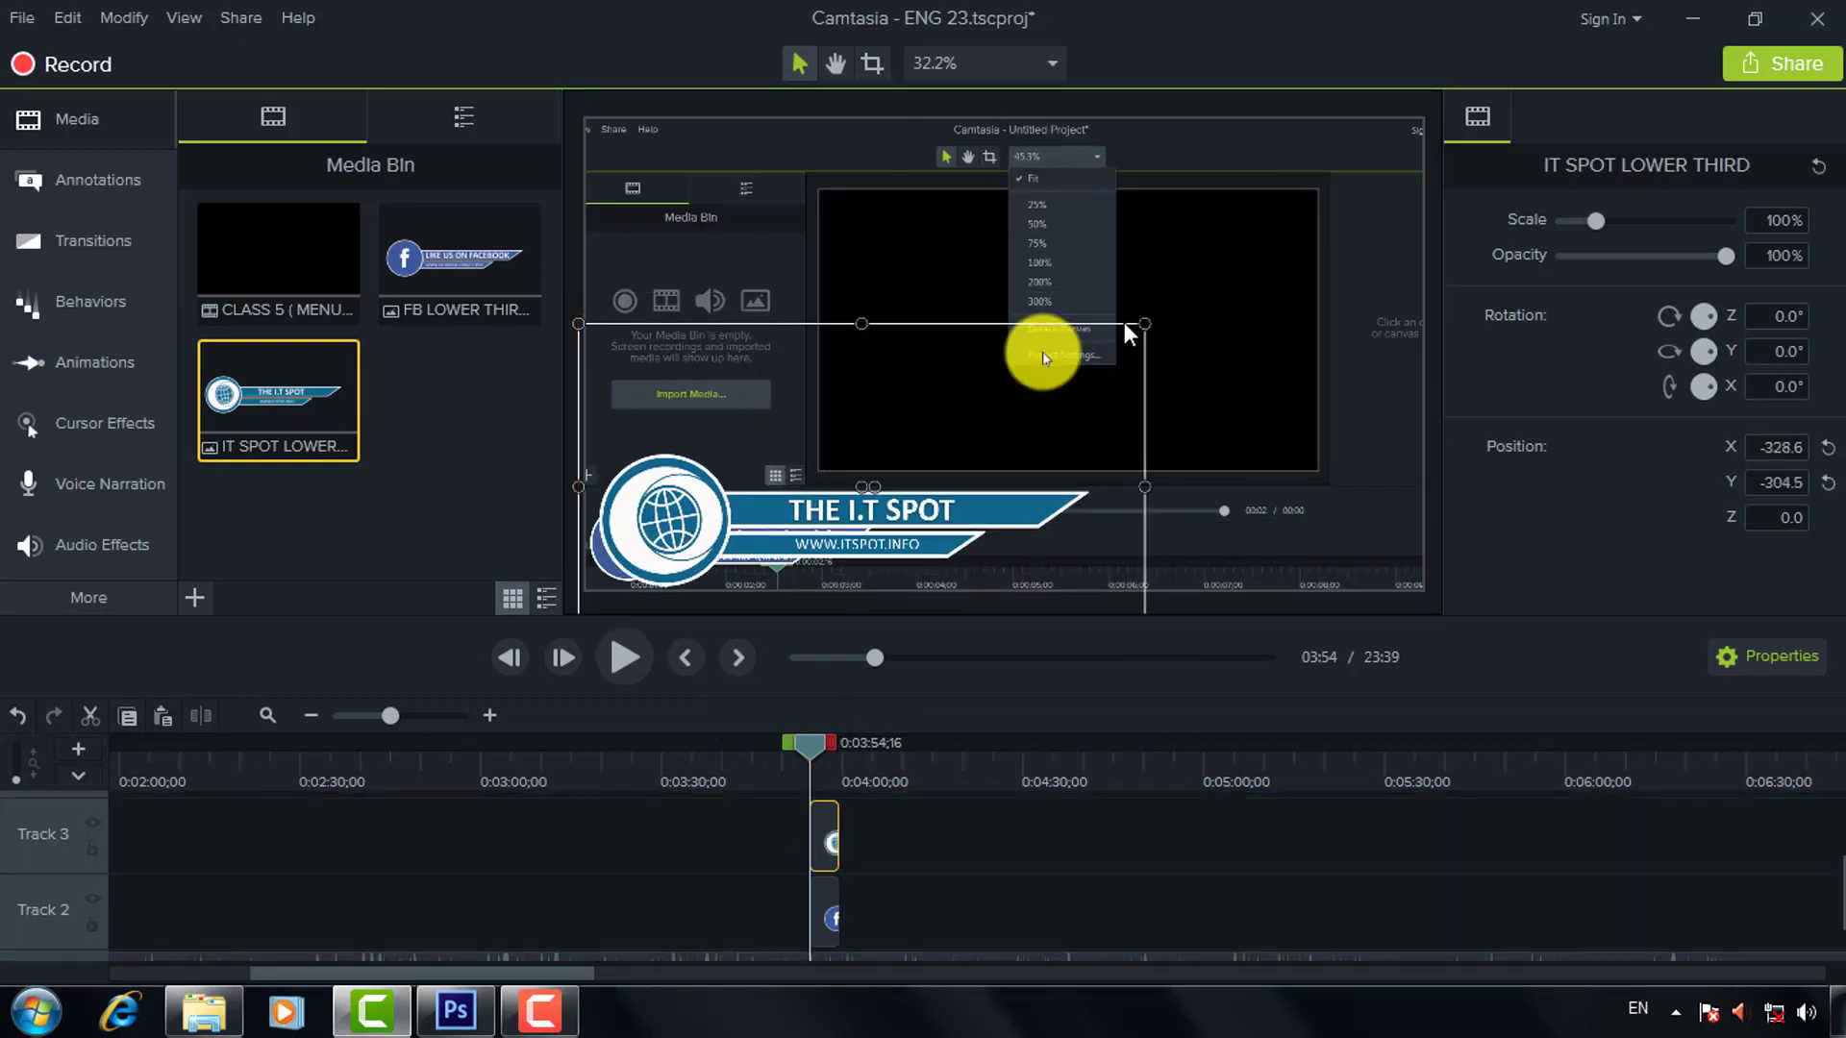
left_click_drag(1142, 323, 1087, 382)
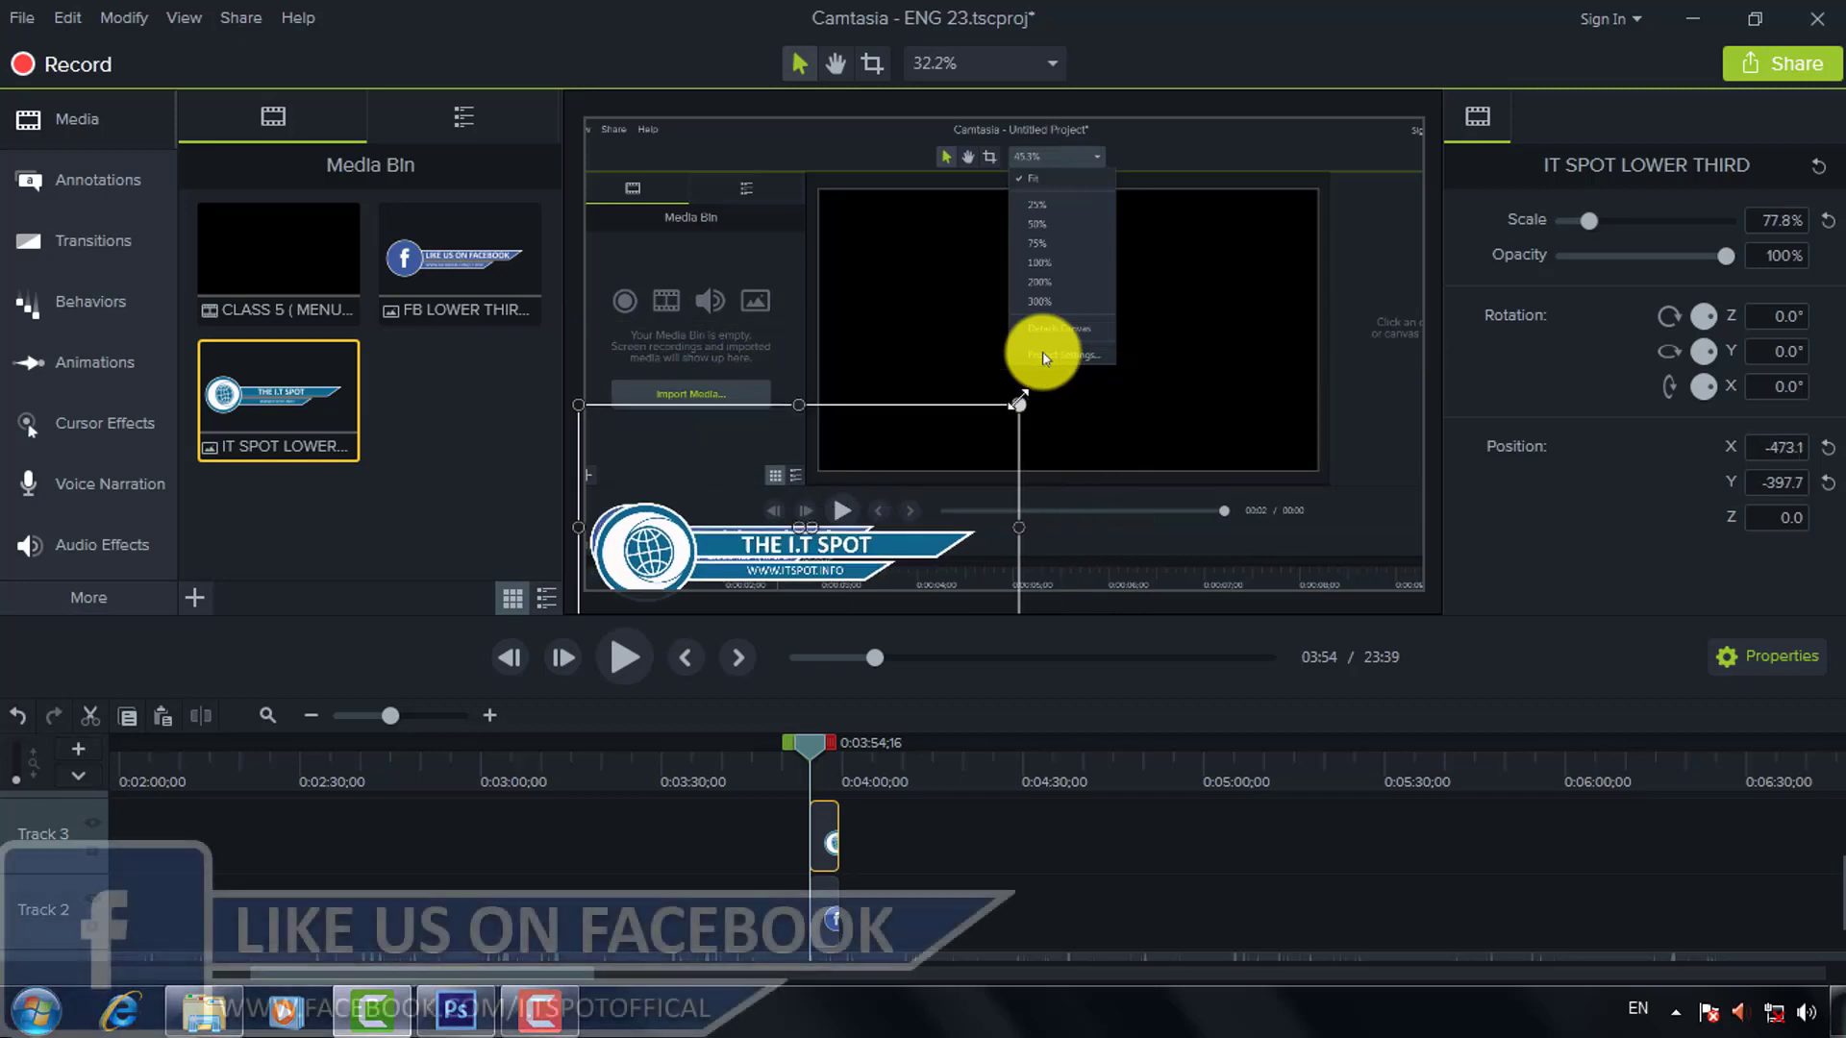
left_click_drag(1086, 382, 934, 444)
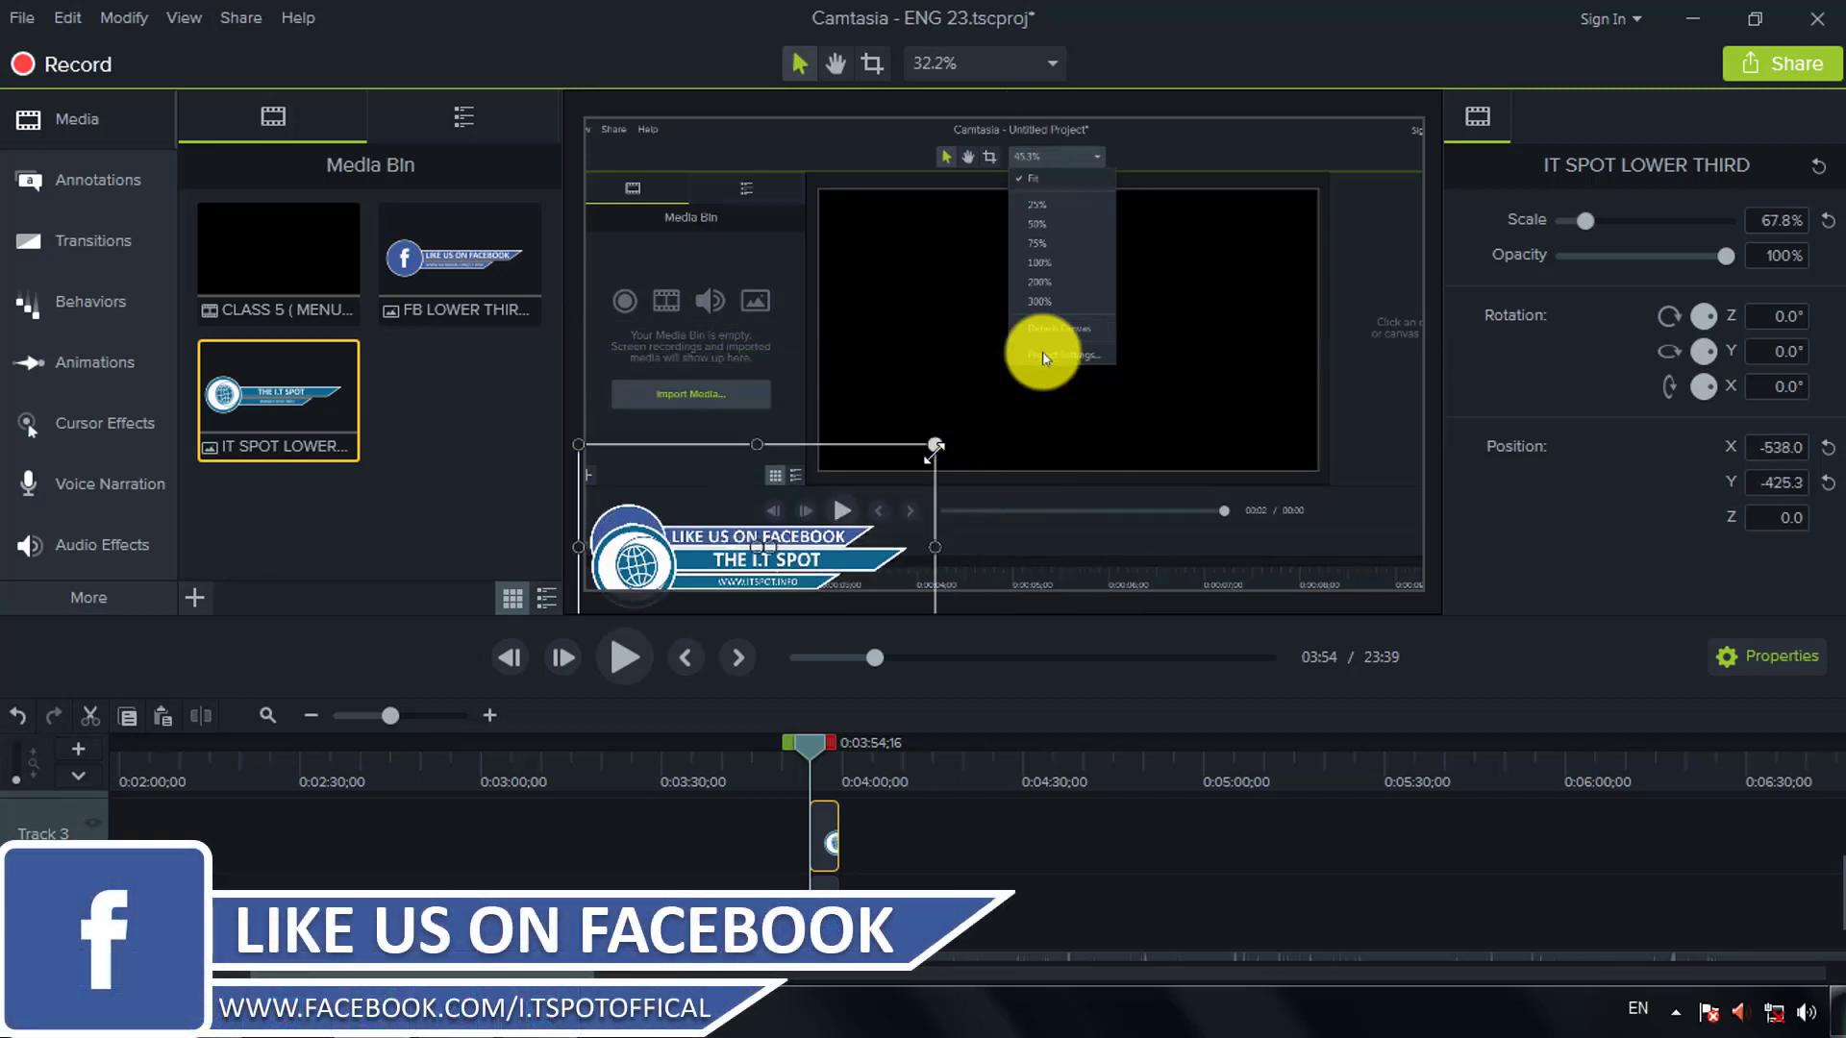
left_click_drag(723, 546, 866, 427)
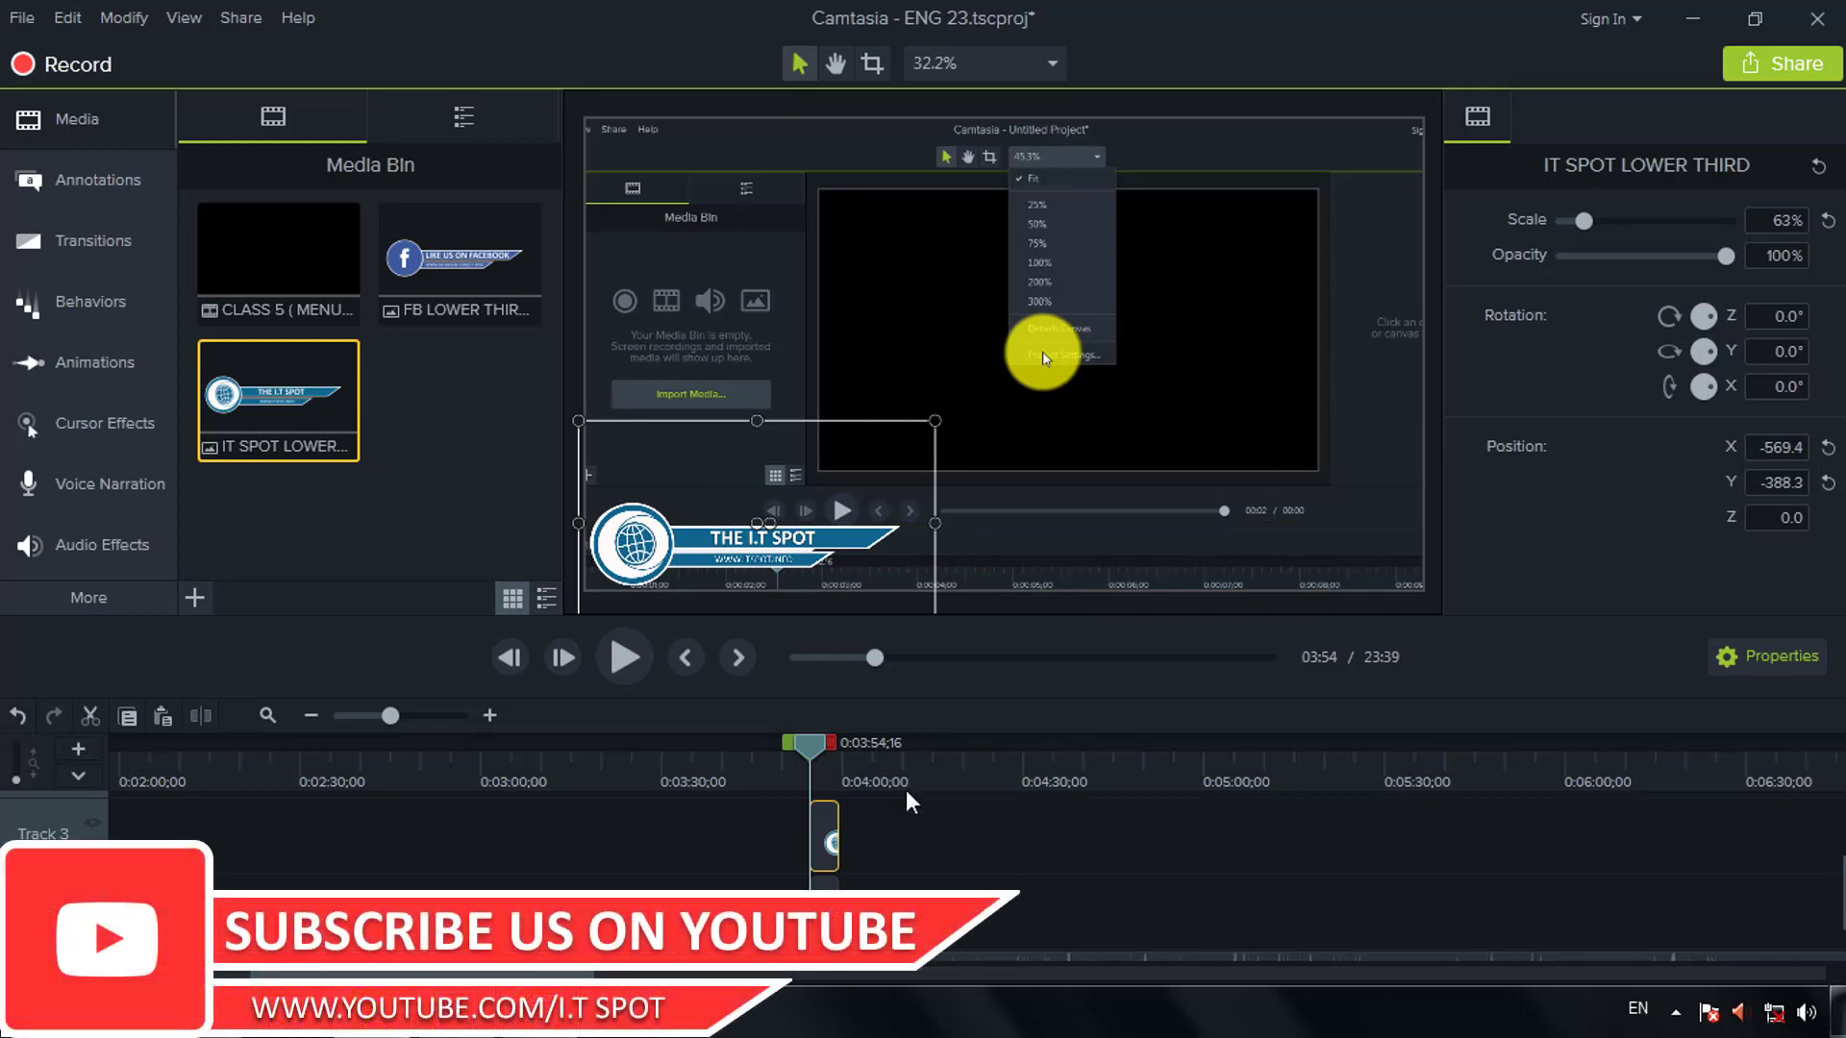
left_click_drag(827, 829, 884, 911)
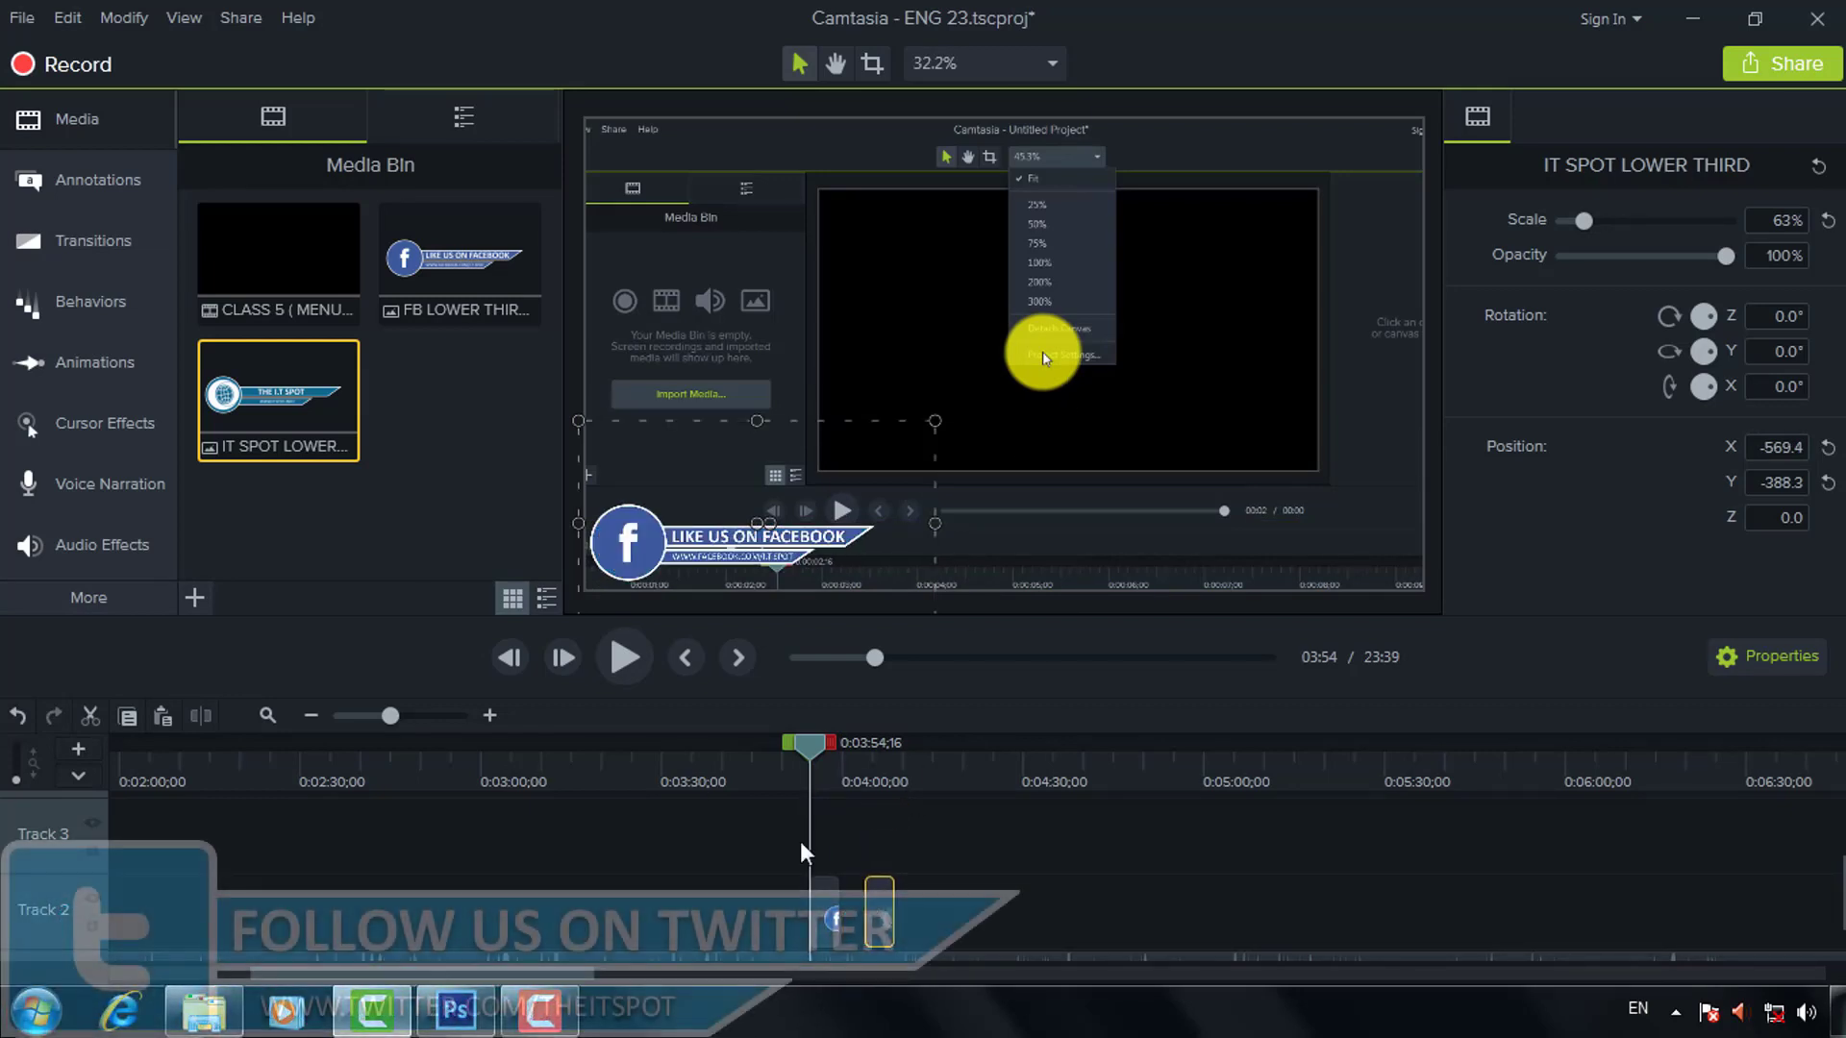
left_click_drag(391, 719, 408, 732)
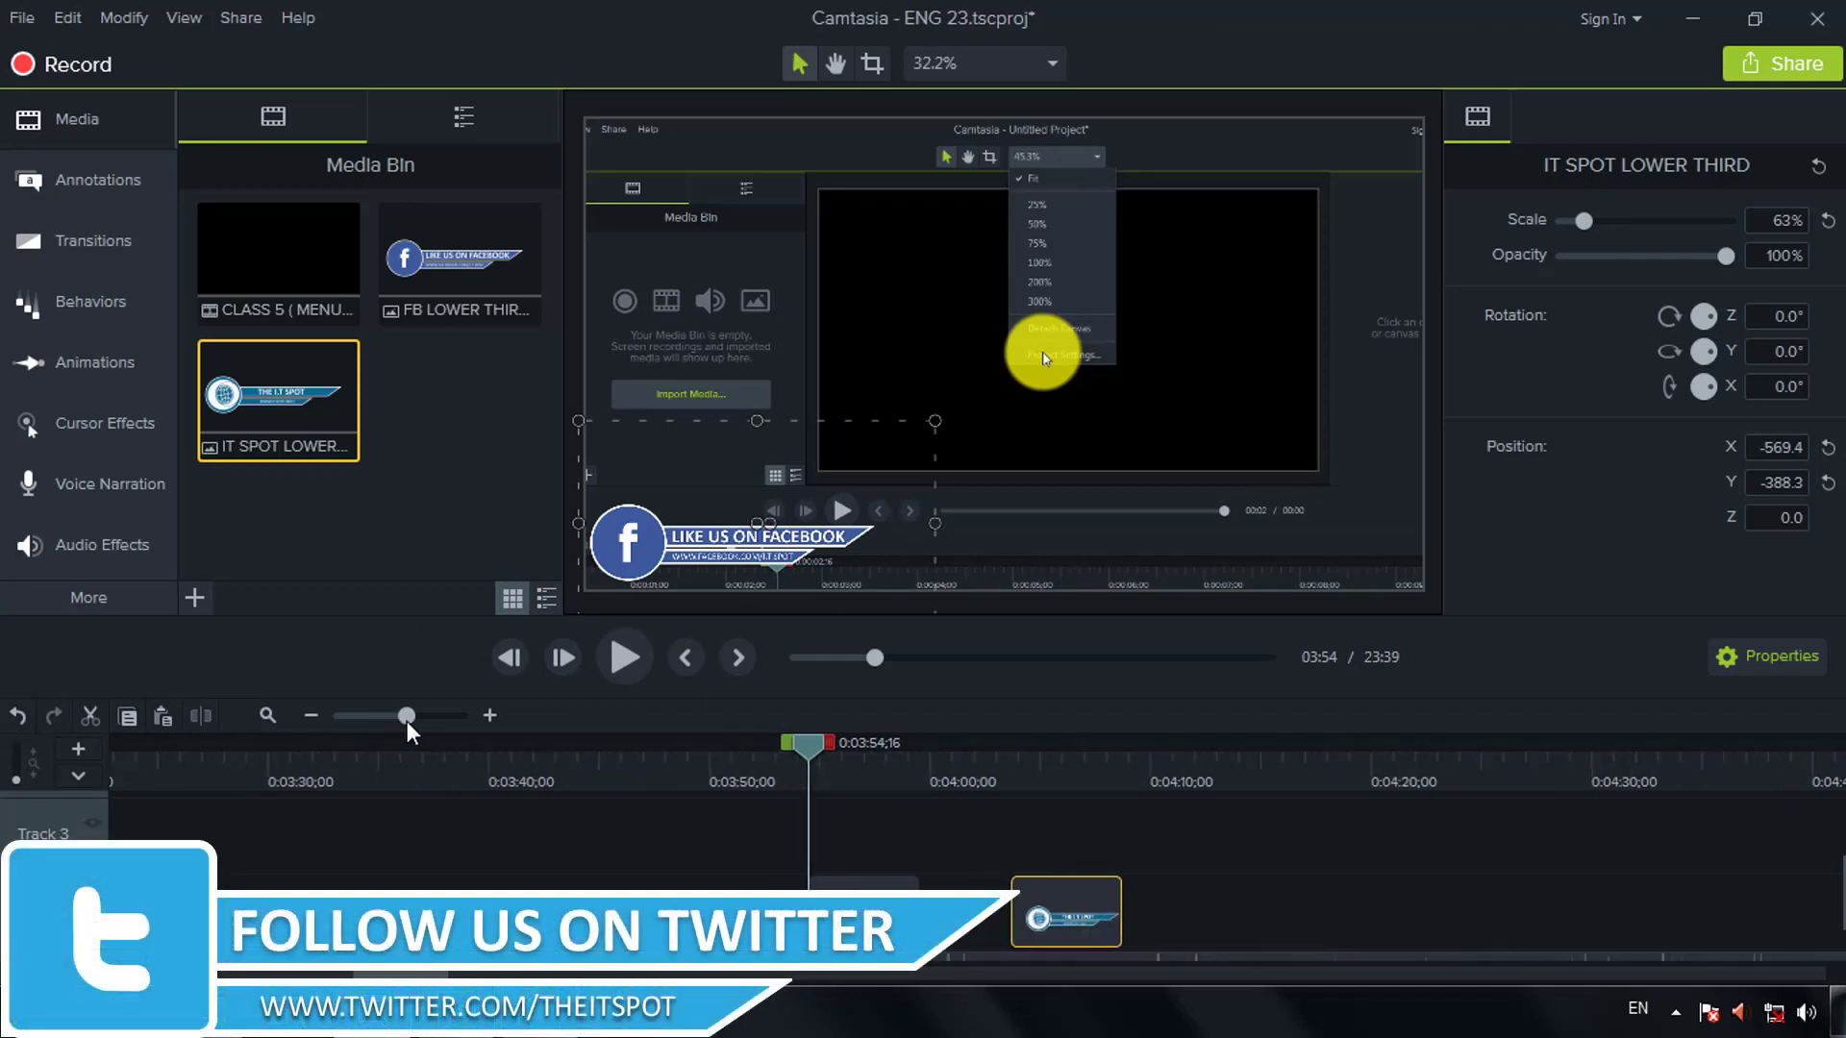
Apply the Reveal behavior to the IT Spot clip on Track 2.
left_click(96, 302)
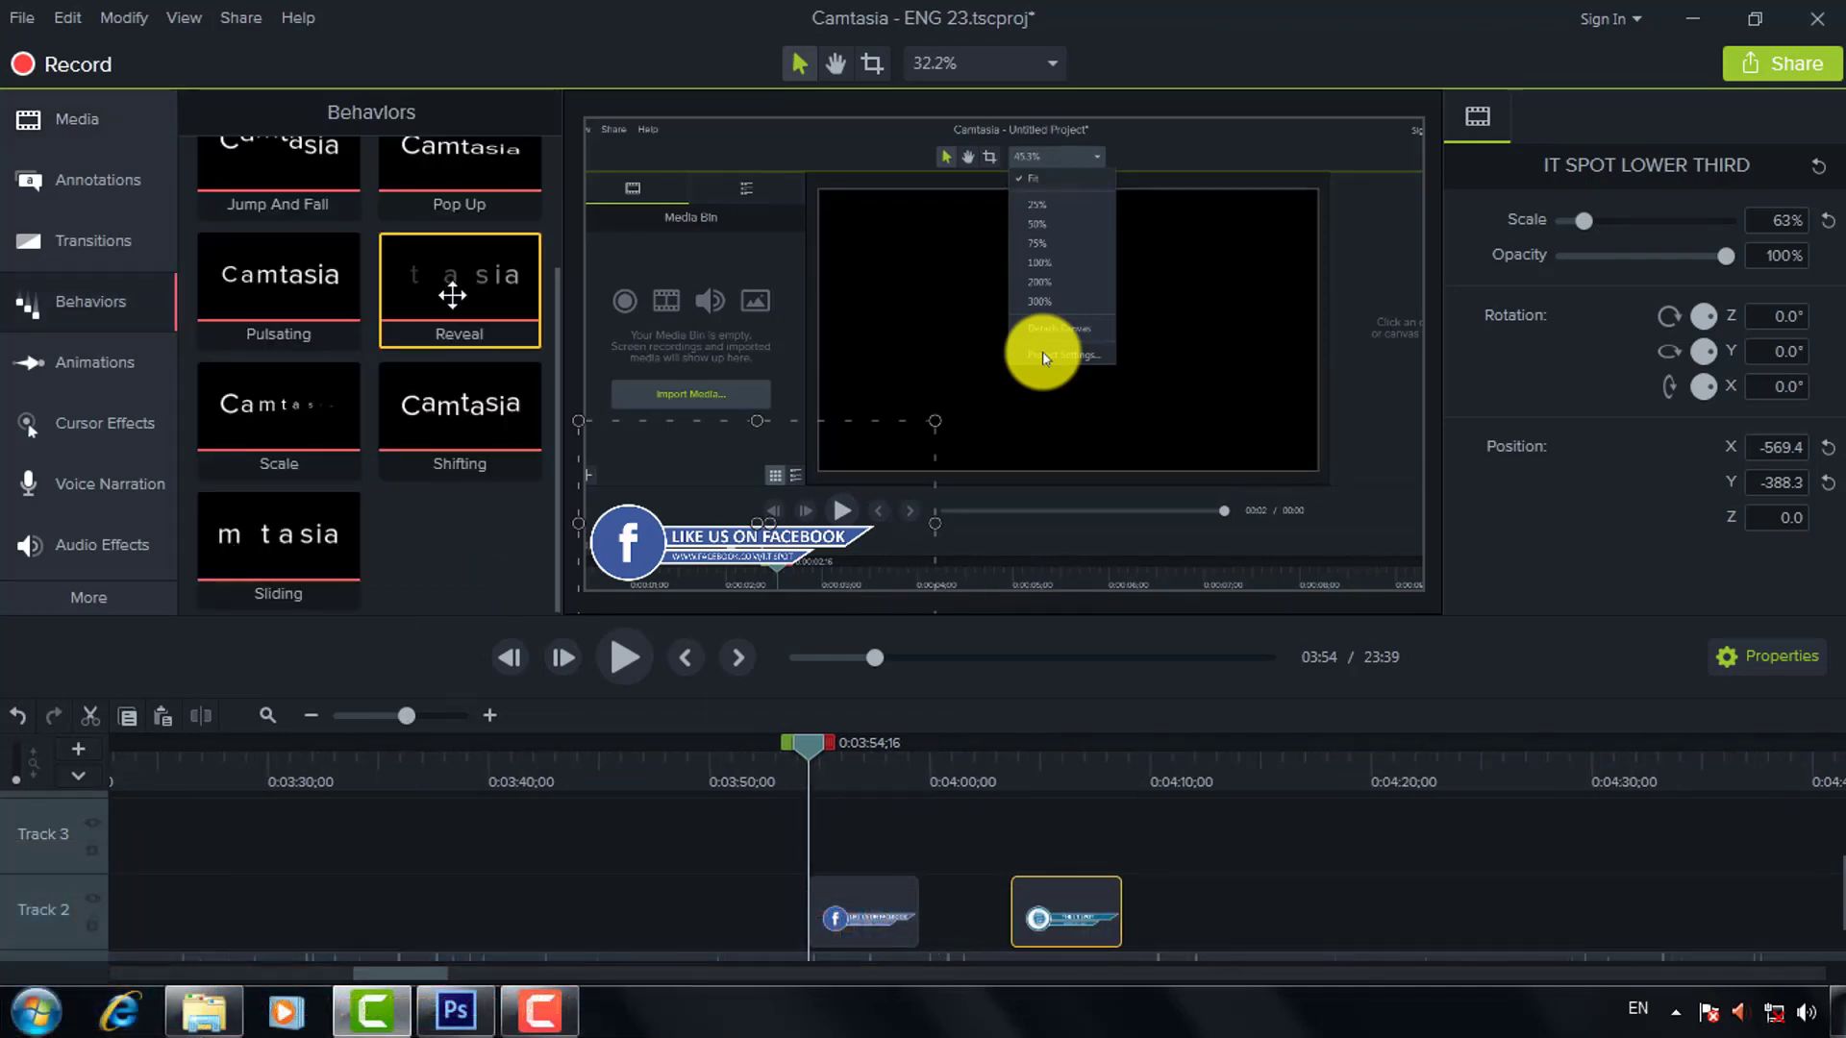
mouse_move(452, 296)
left_mouse_down()
mouse_move(856, 898)
mouse_move(837, 894)
left_mouse_up()
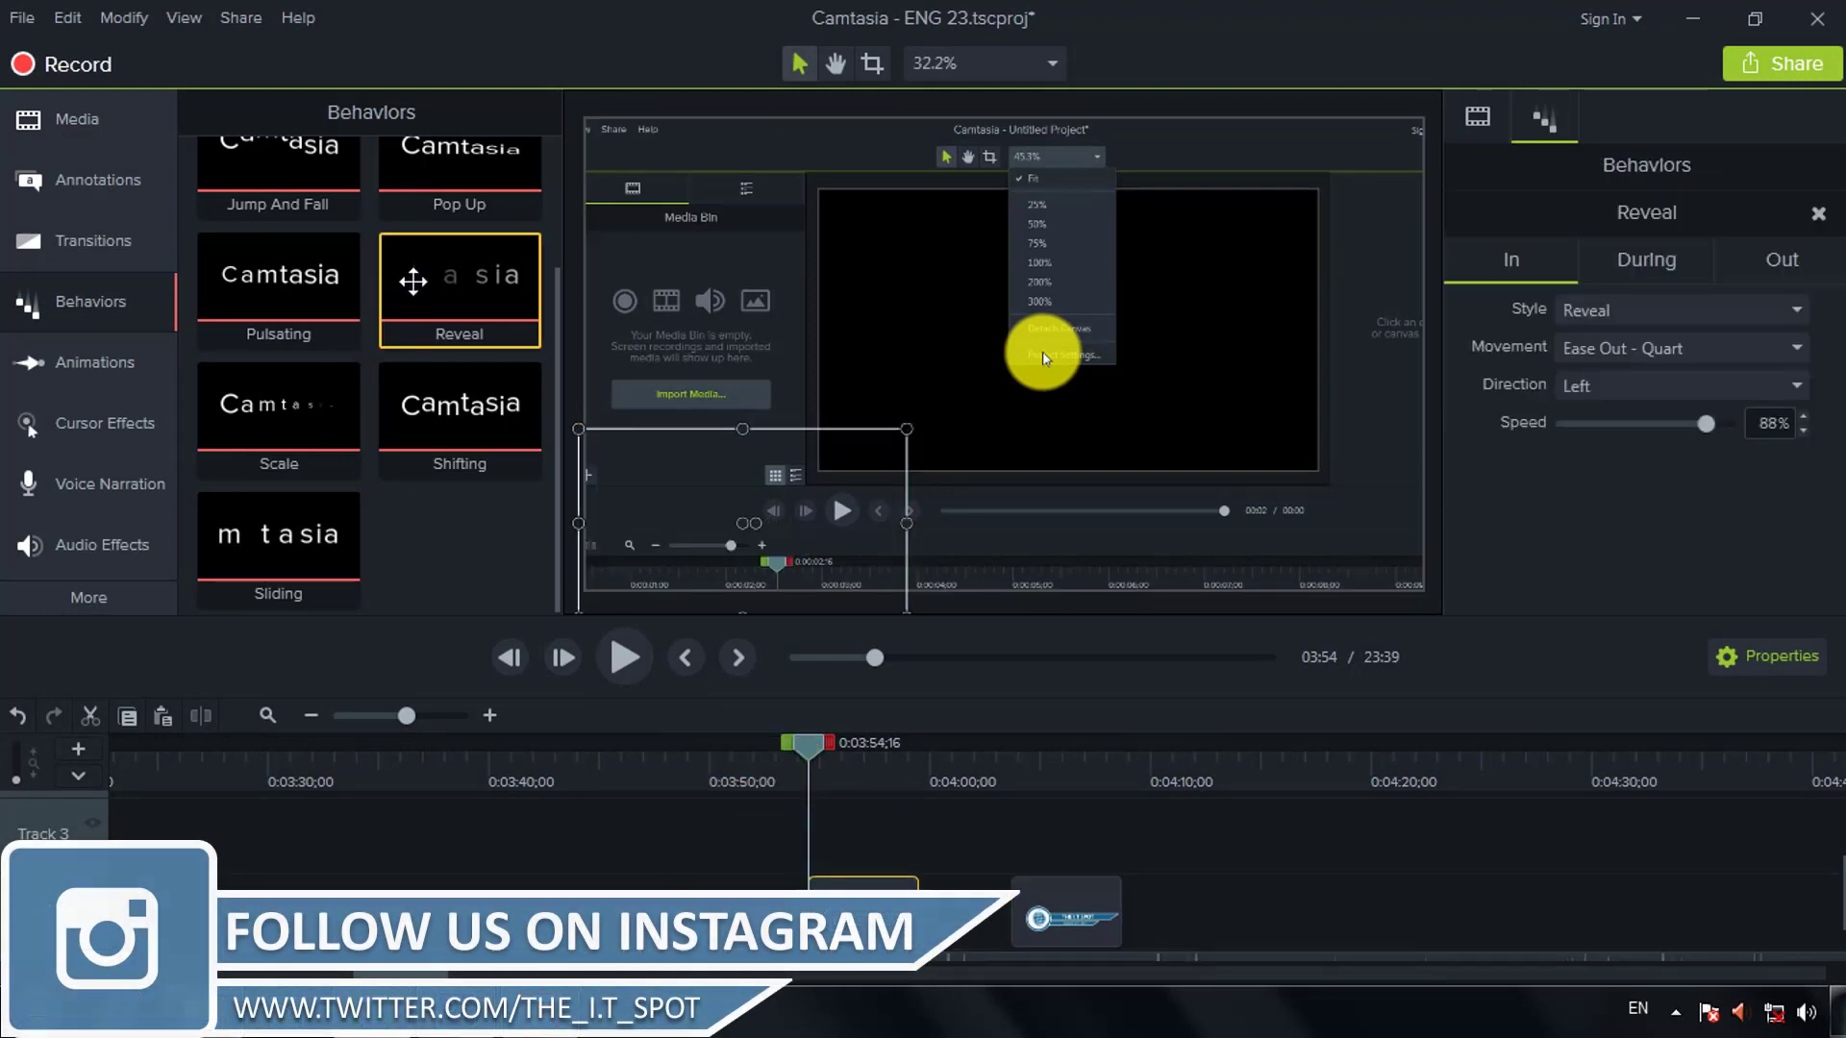
left_click_drag(956, 759, 1091, 913)
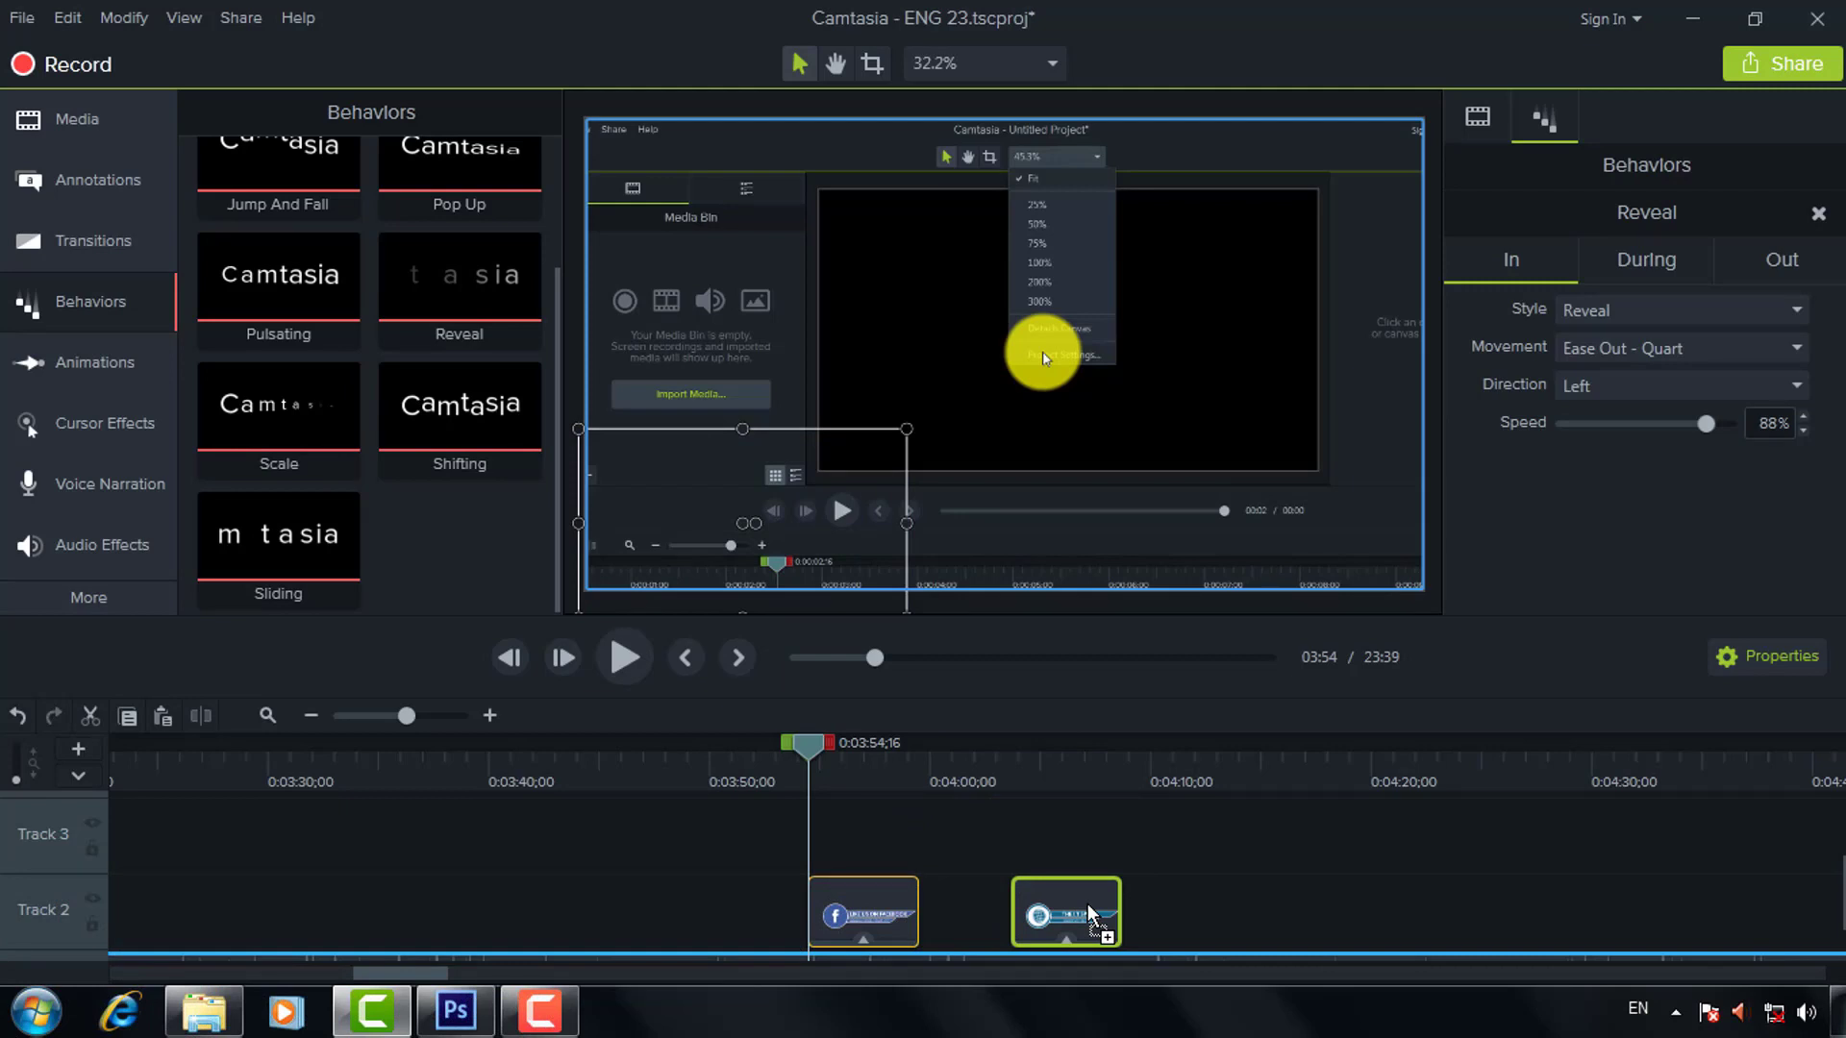
left_click_drag(1091, 913, 1063, 914)
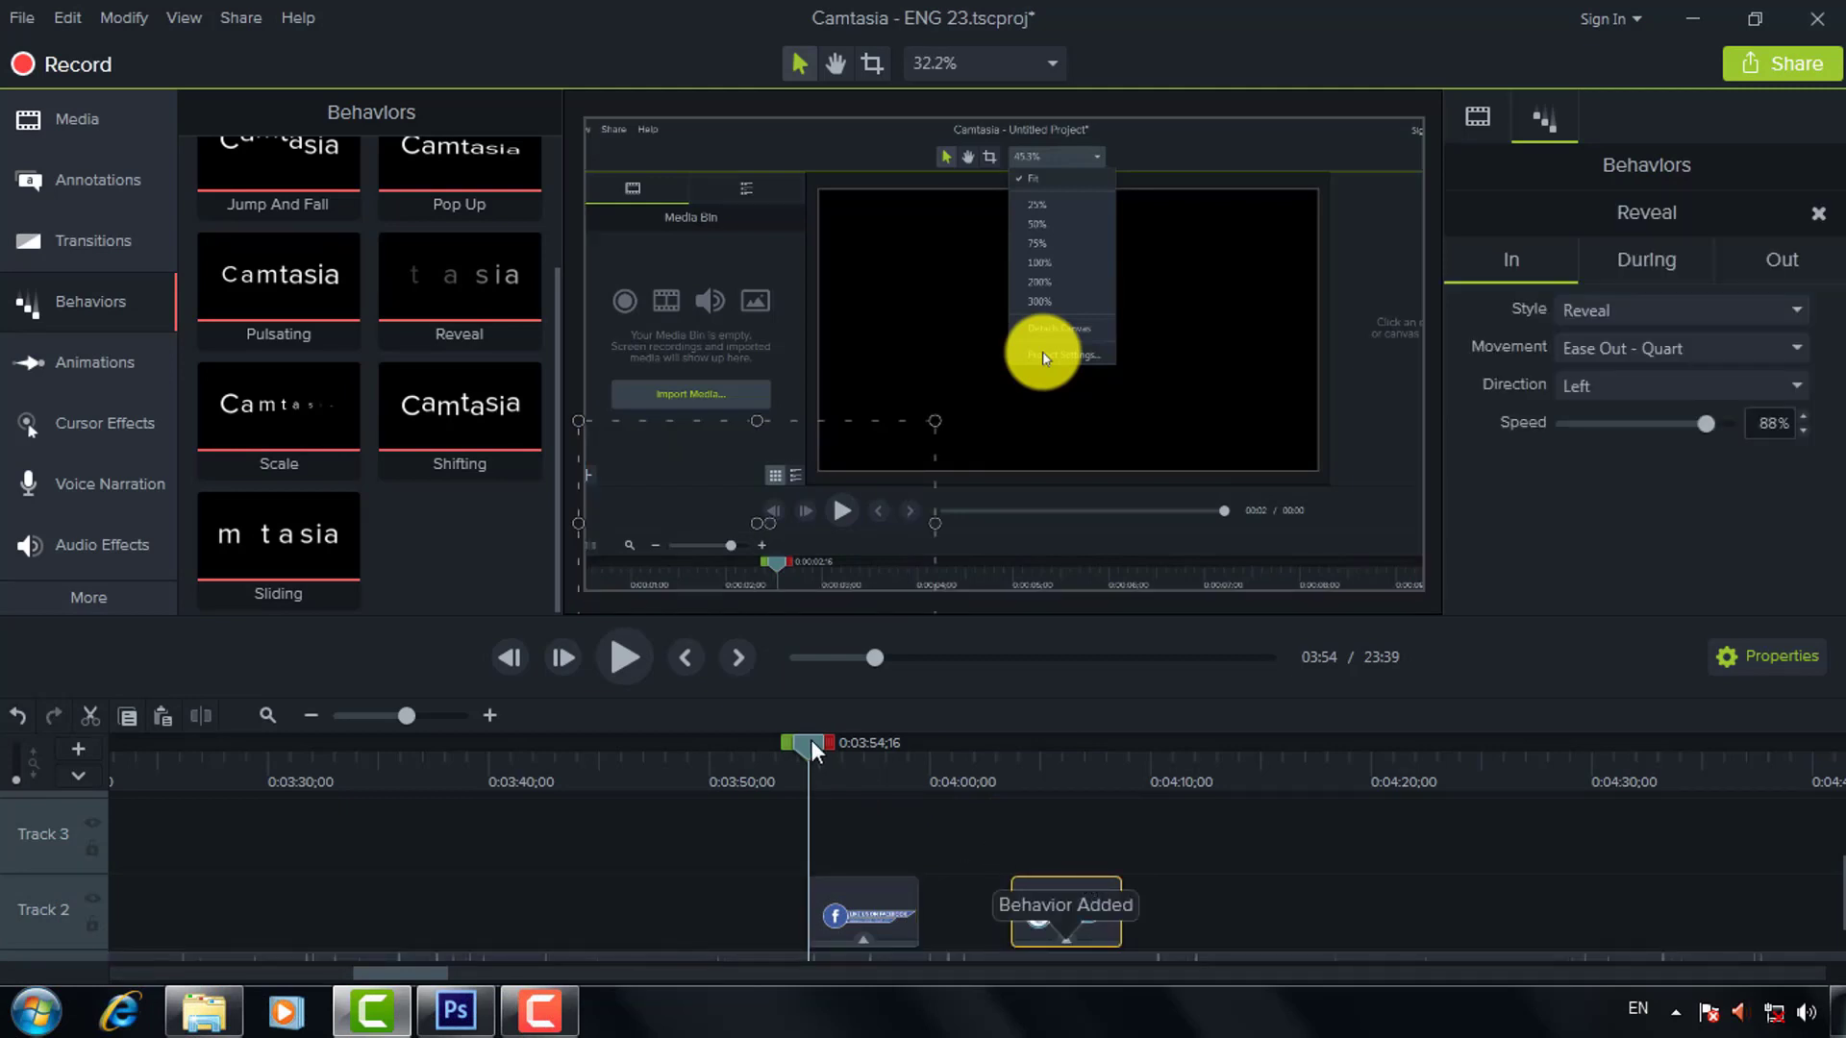
Preview the lower thirds, then slide the IT Spot clip left toward the Facebook clip.
left_click_drag(812, 749, 786, 750)
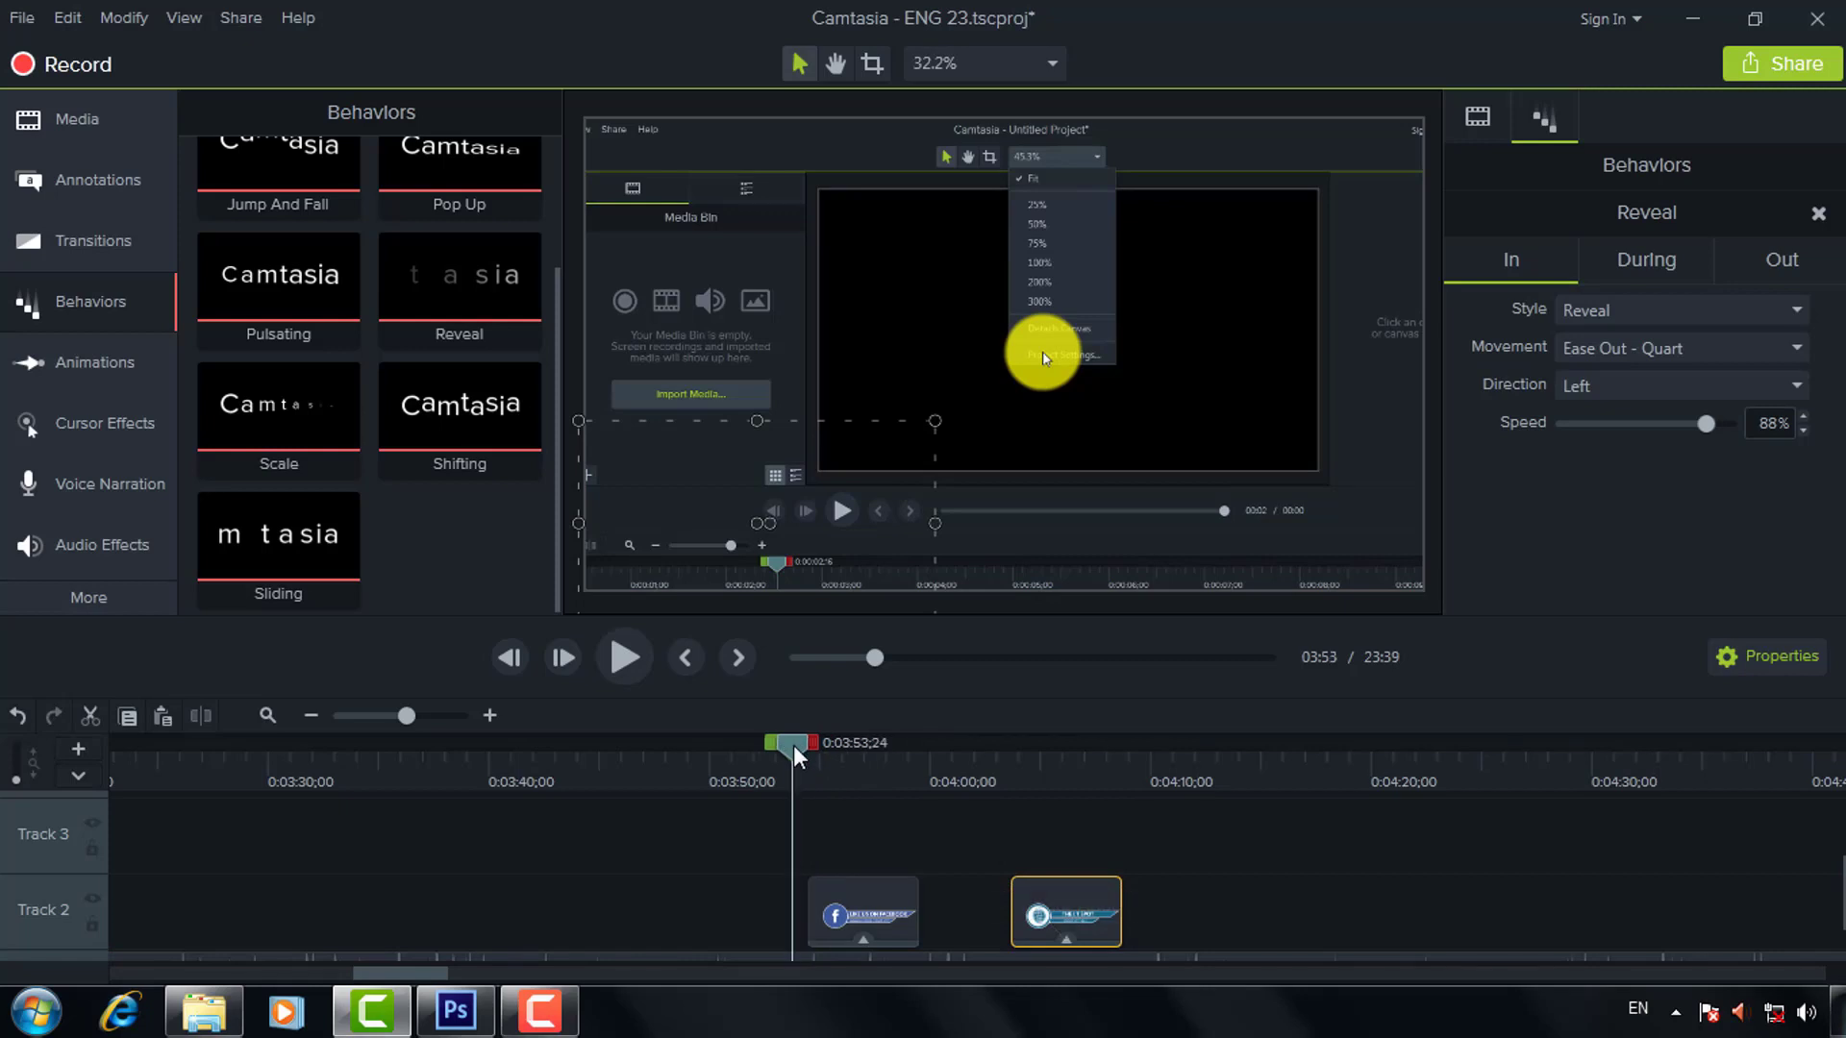
left_click(620, 657)
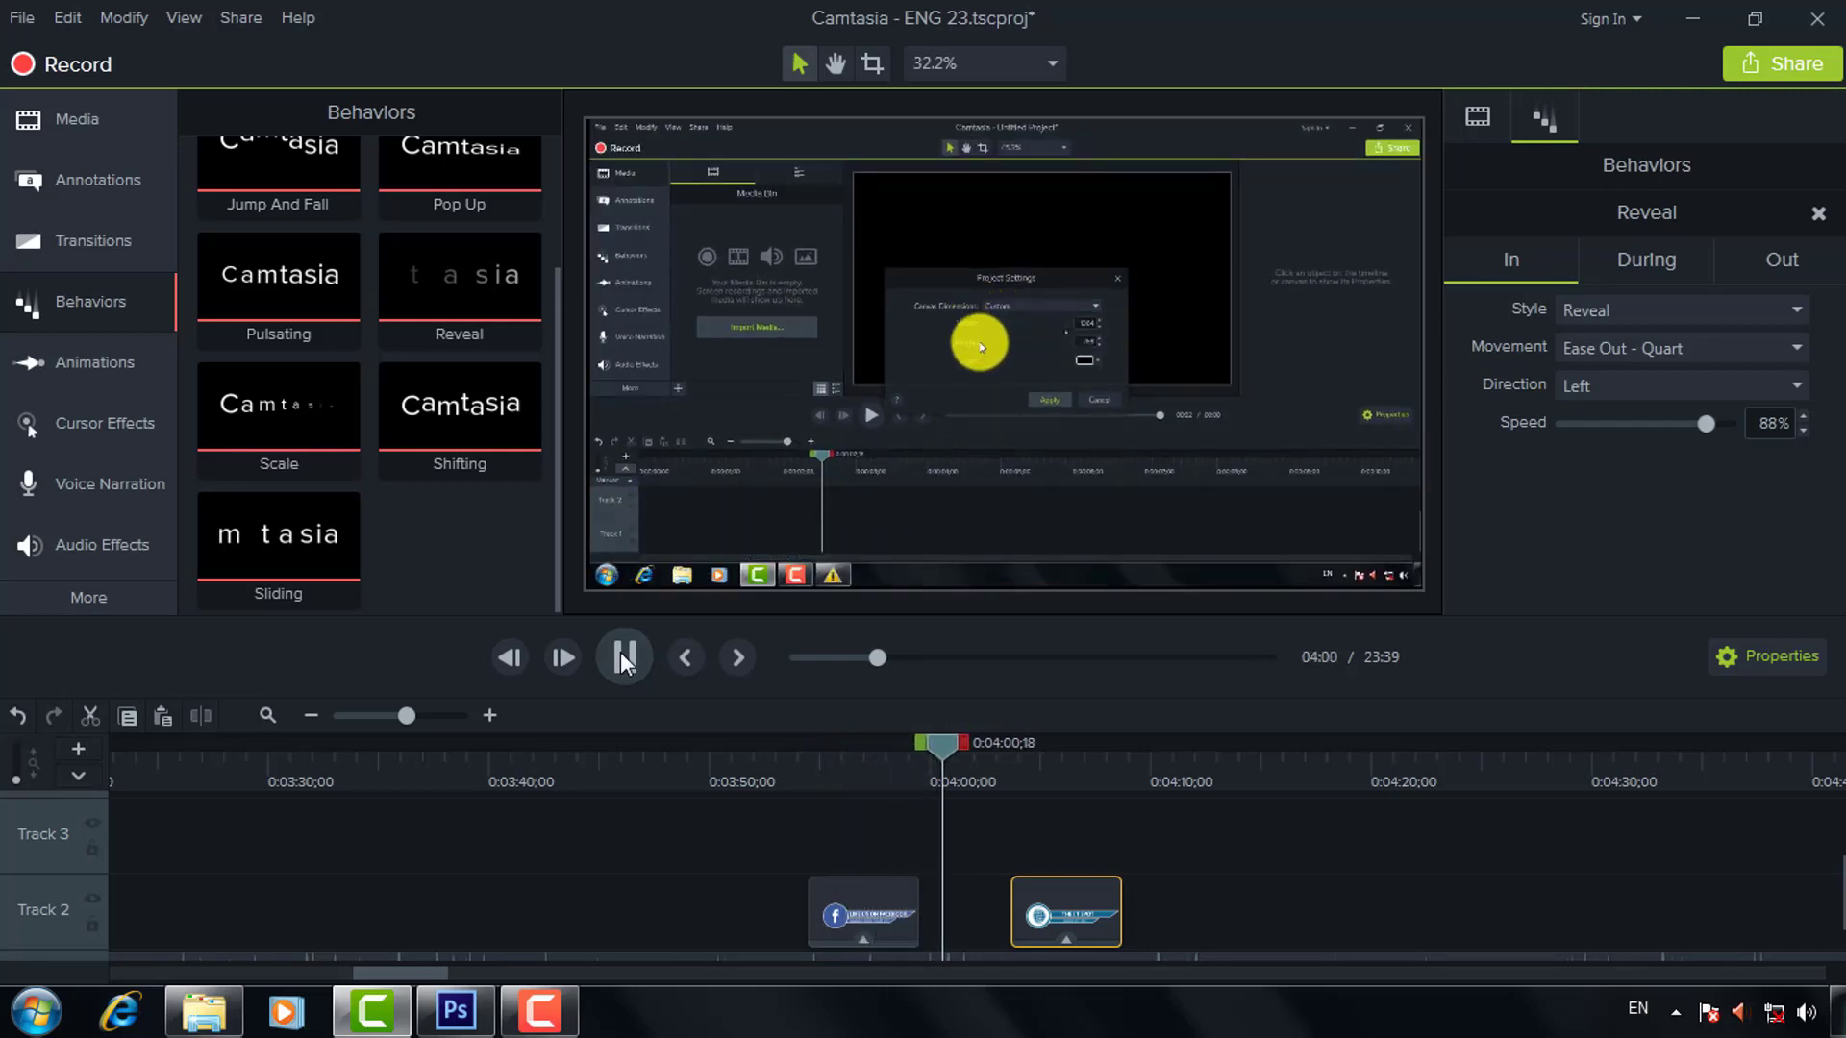
left_click(620, 652)
left_click_drag(1065, 882, 1005, 888)
left_click(934, 751)
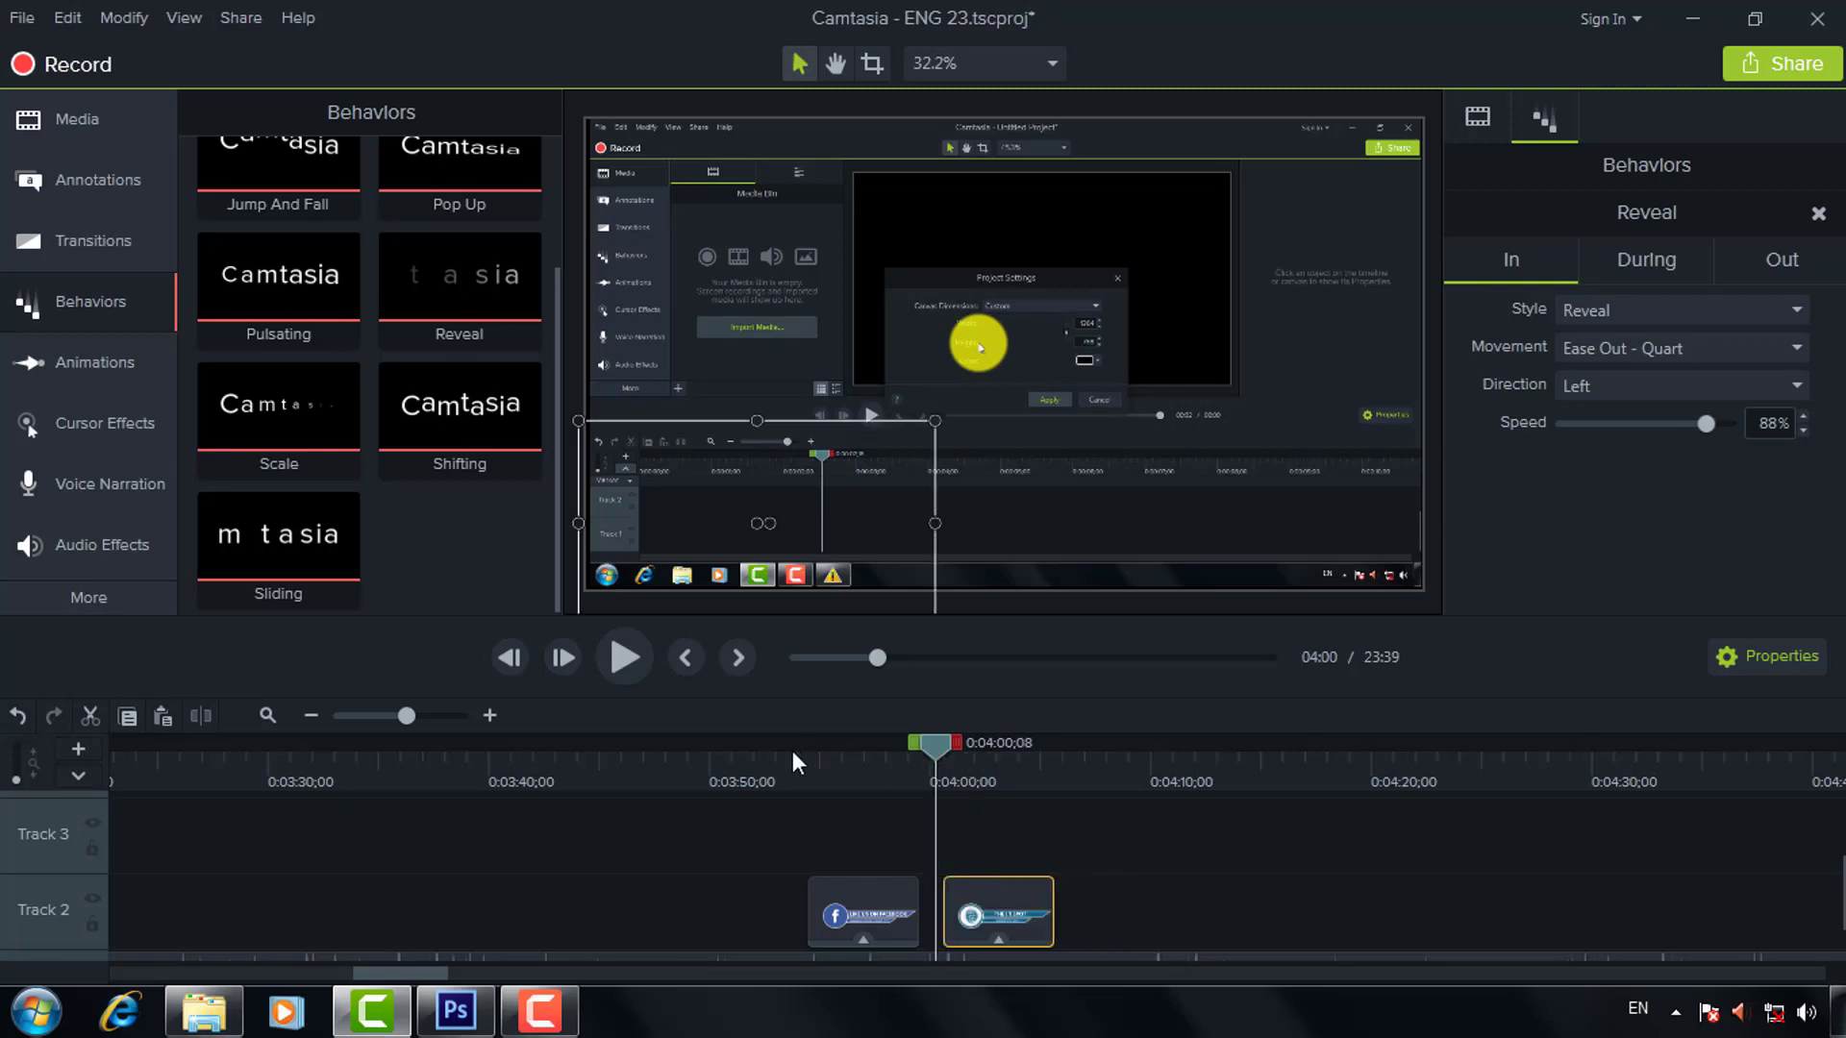
left_click_drag(792, 751, 798, 756)
left_click_drag(975, 886, 966, 886)
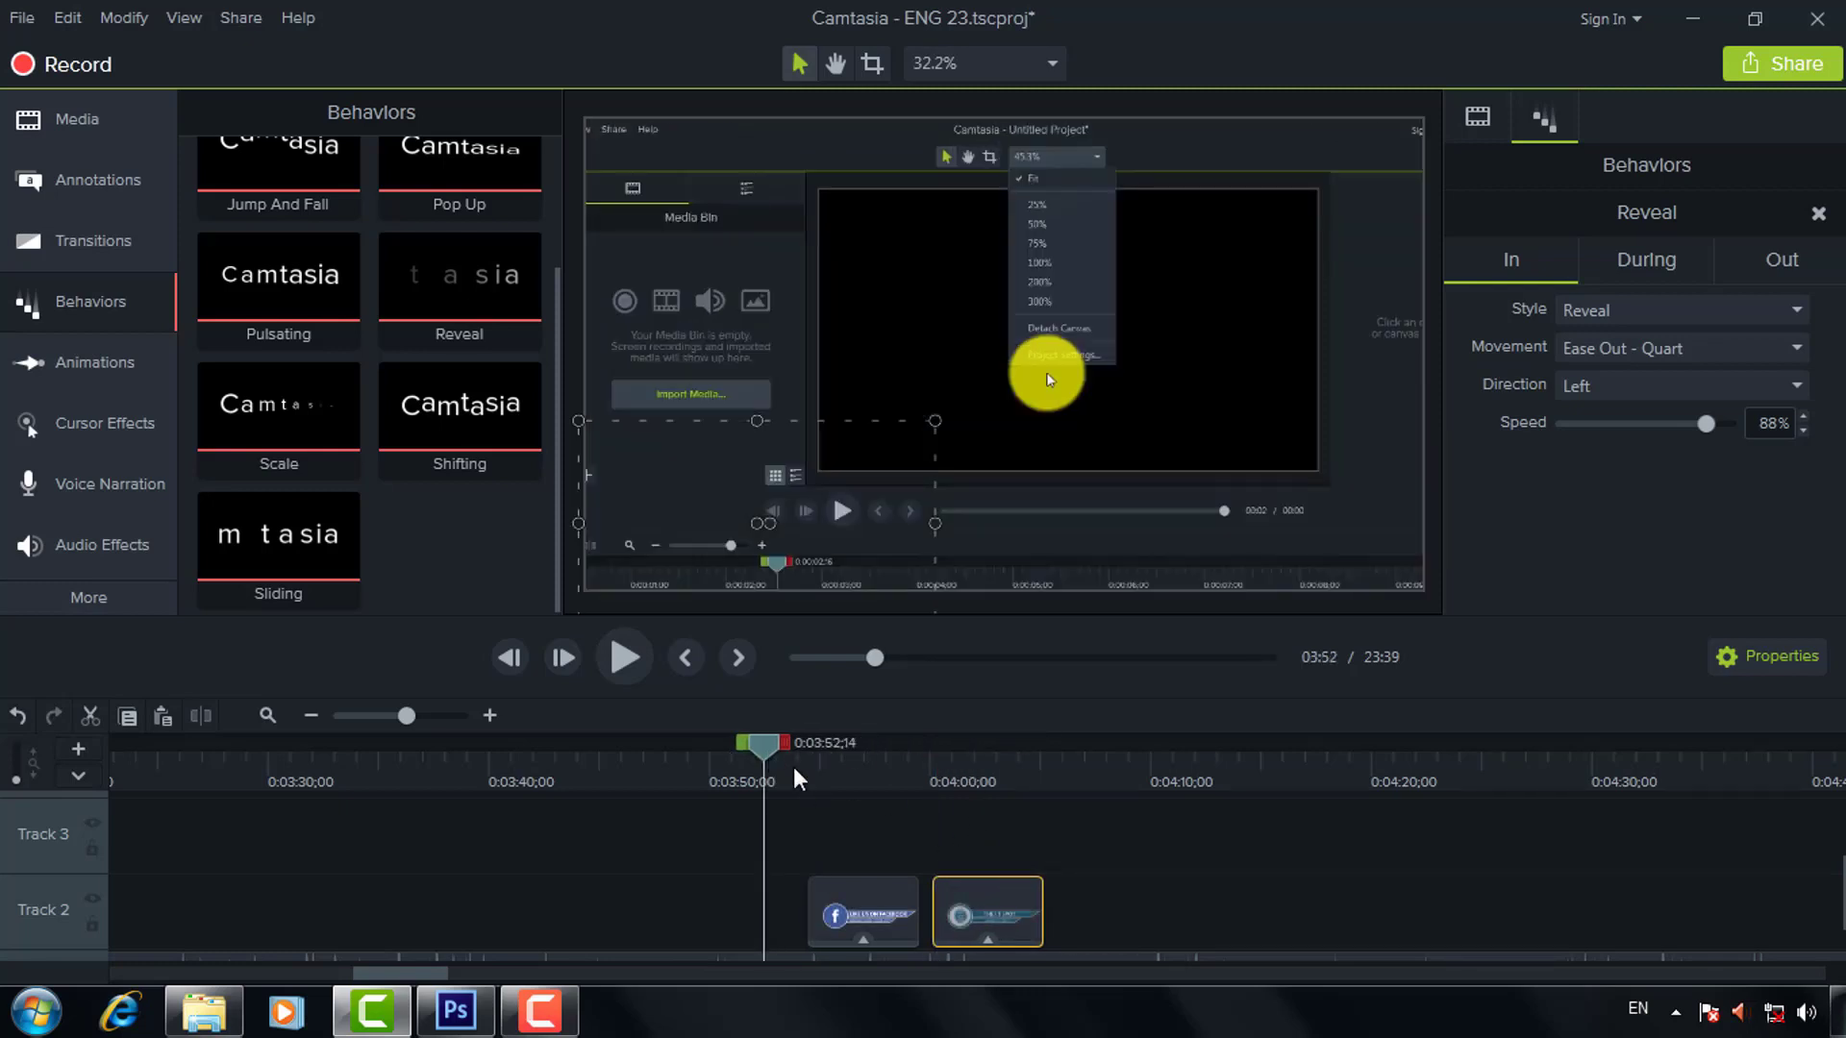
Preview the Reveal entrance up to 04:03, then enlarge the IT Spot lower third slightly.
left_click(632, 644)
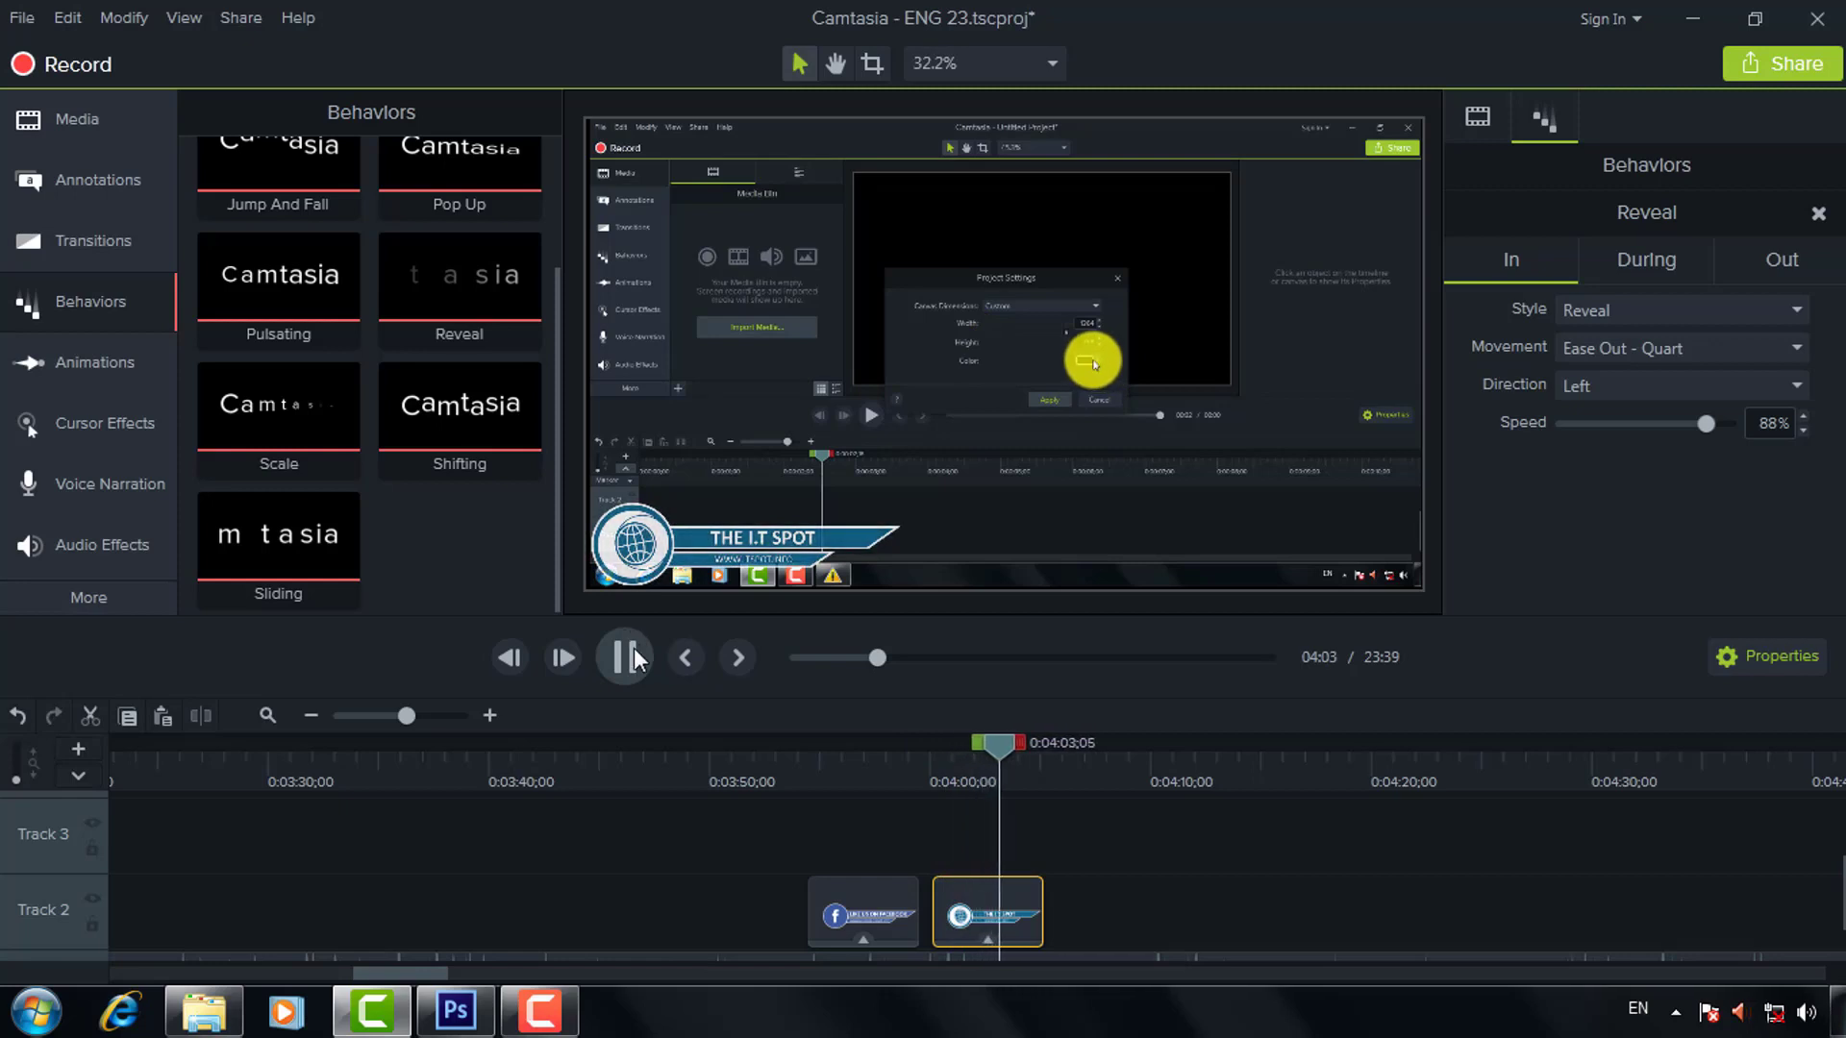
left_click(630, 649)
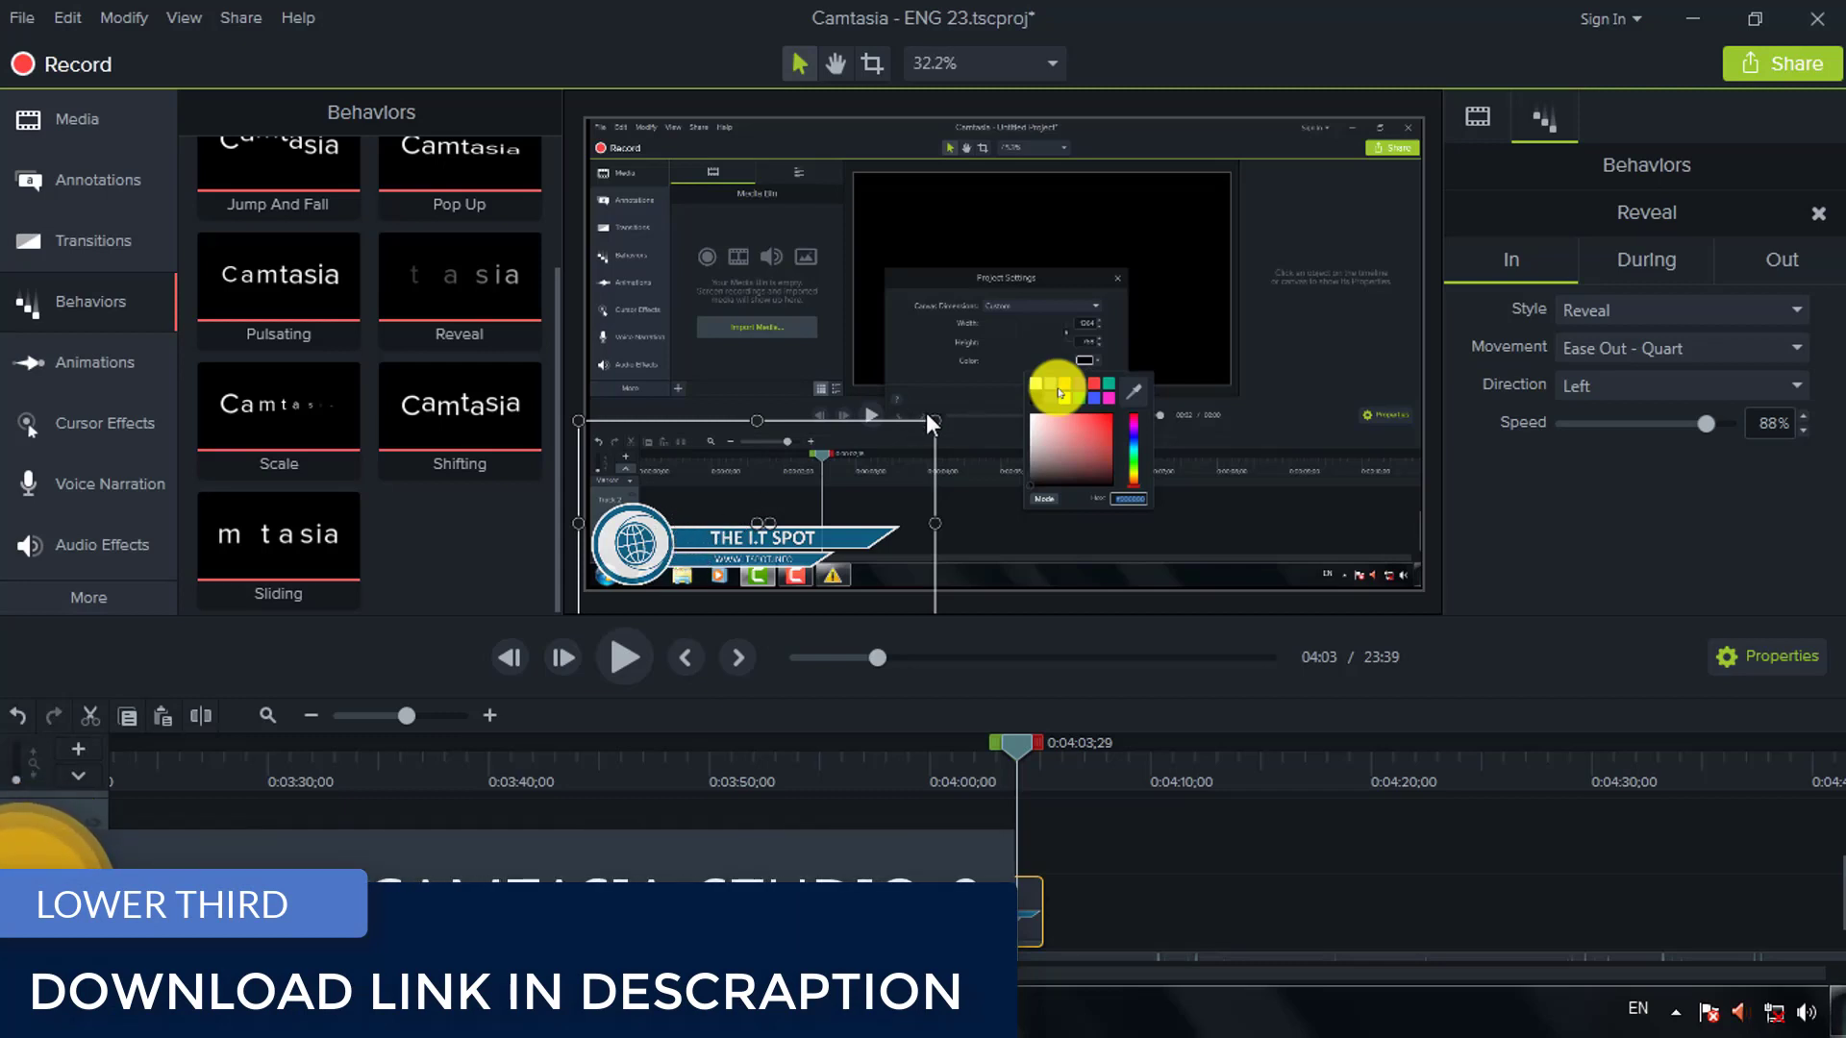
left_click_drag(934, 418, 971, 394)
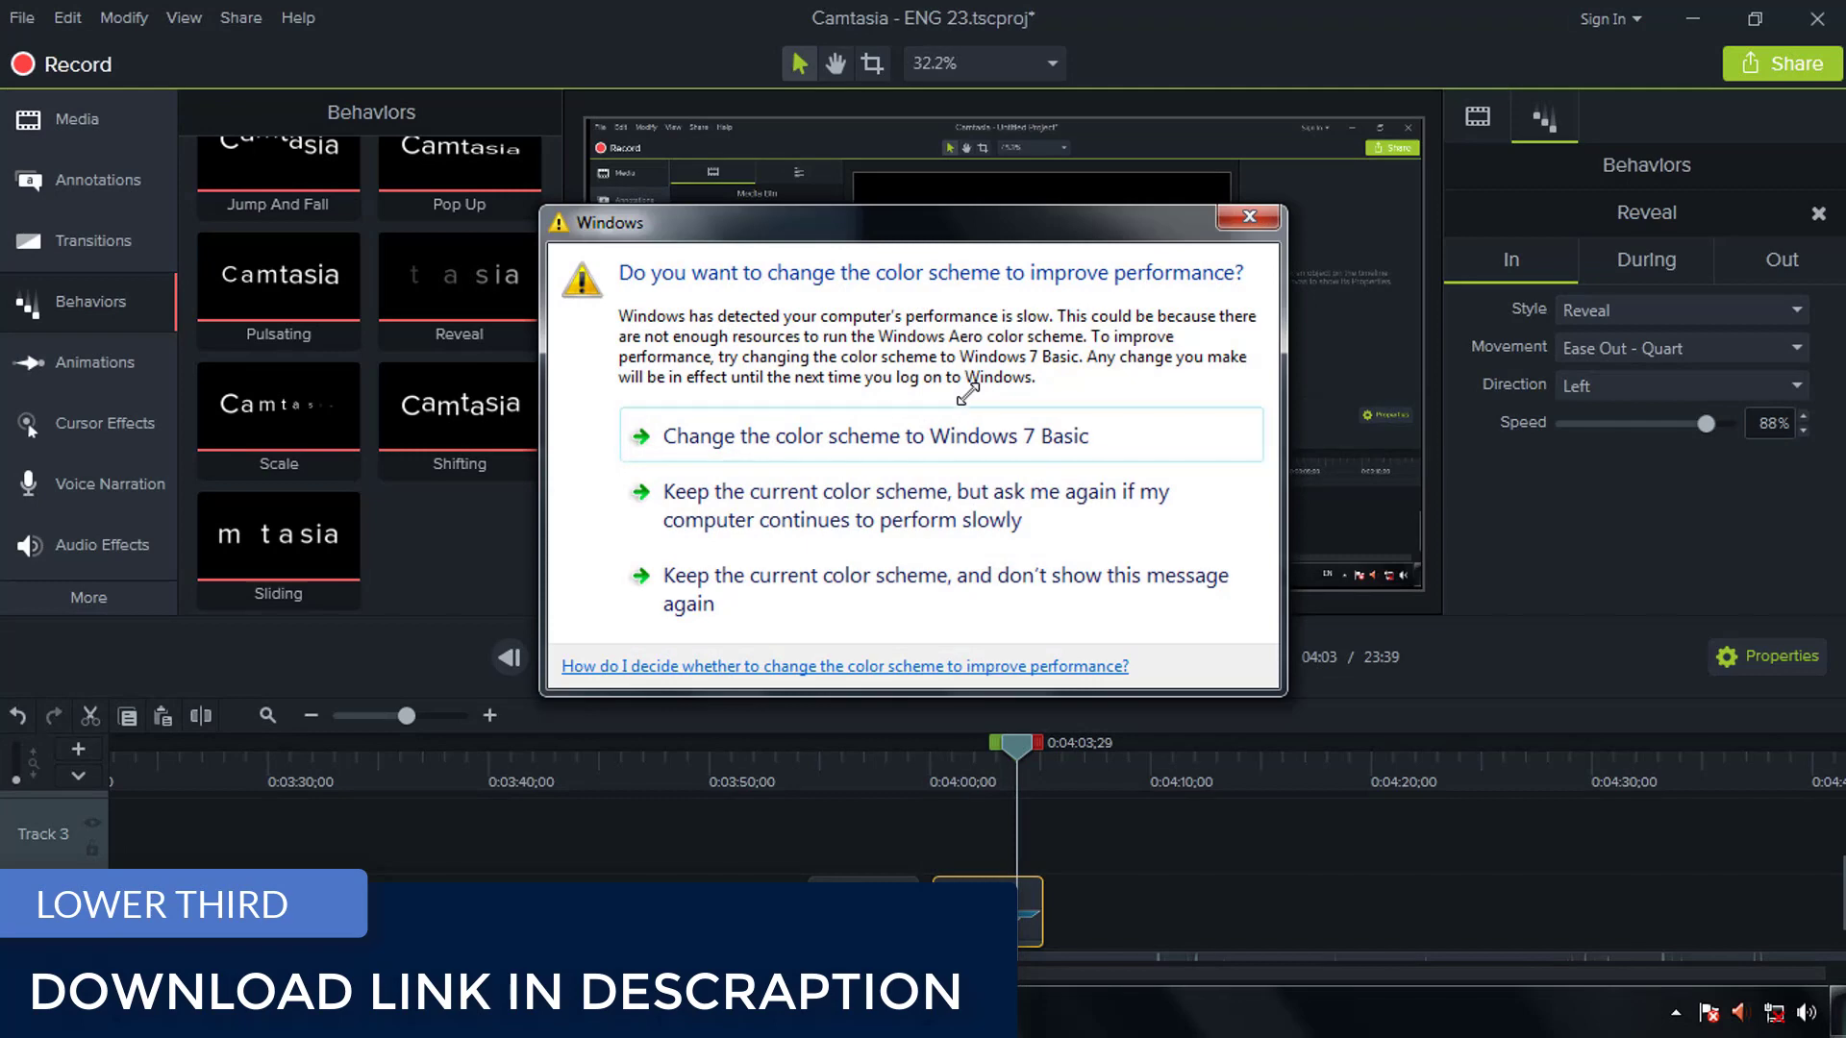
Close the Windows colour-scheme warning dialog.
left_click(1249, 216)
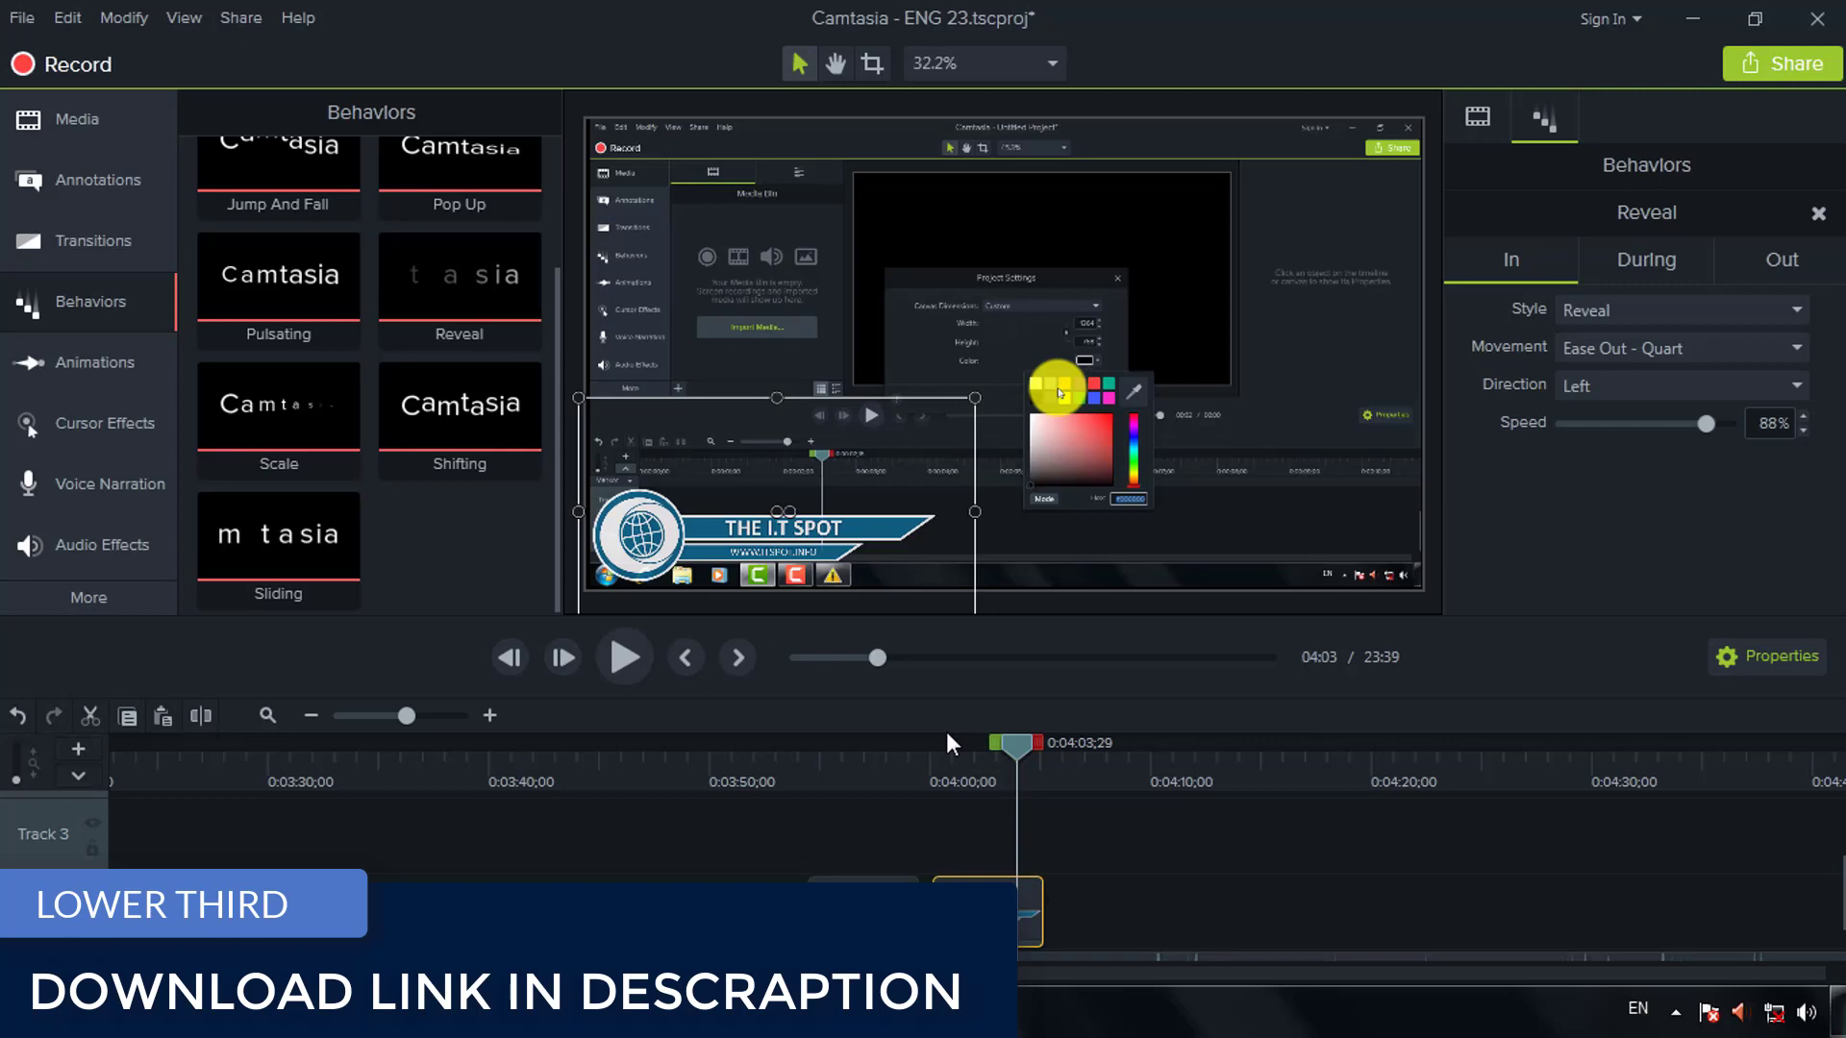
Add a Zoom-n-Pan zooming to 263% on the IT Spot lower third and dismiss the colour-scheme warning.
left_click(96, 356)
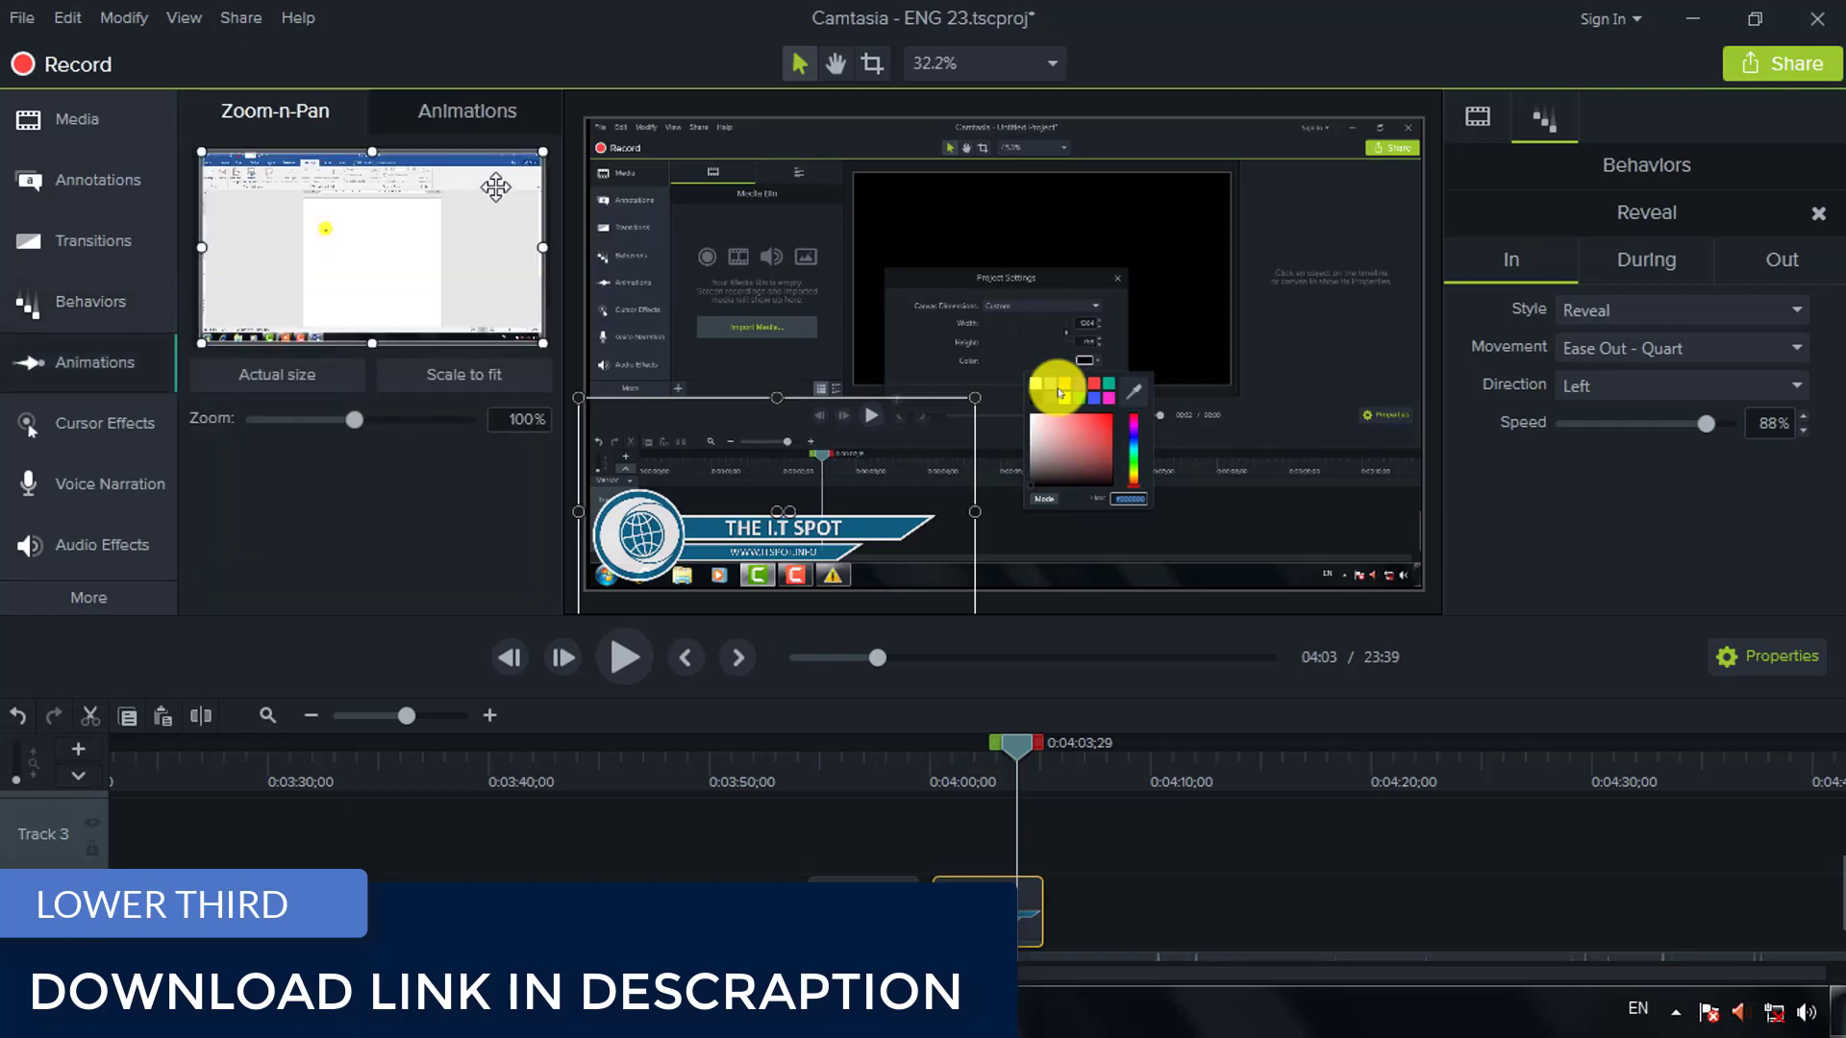
mouse_move(543, 152)
left_mouse_down()
mouse_move(436, 206)
mouse_move(323, 308)
mouse_move(335, 261)
left_mouse_up()
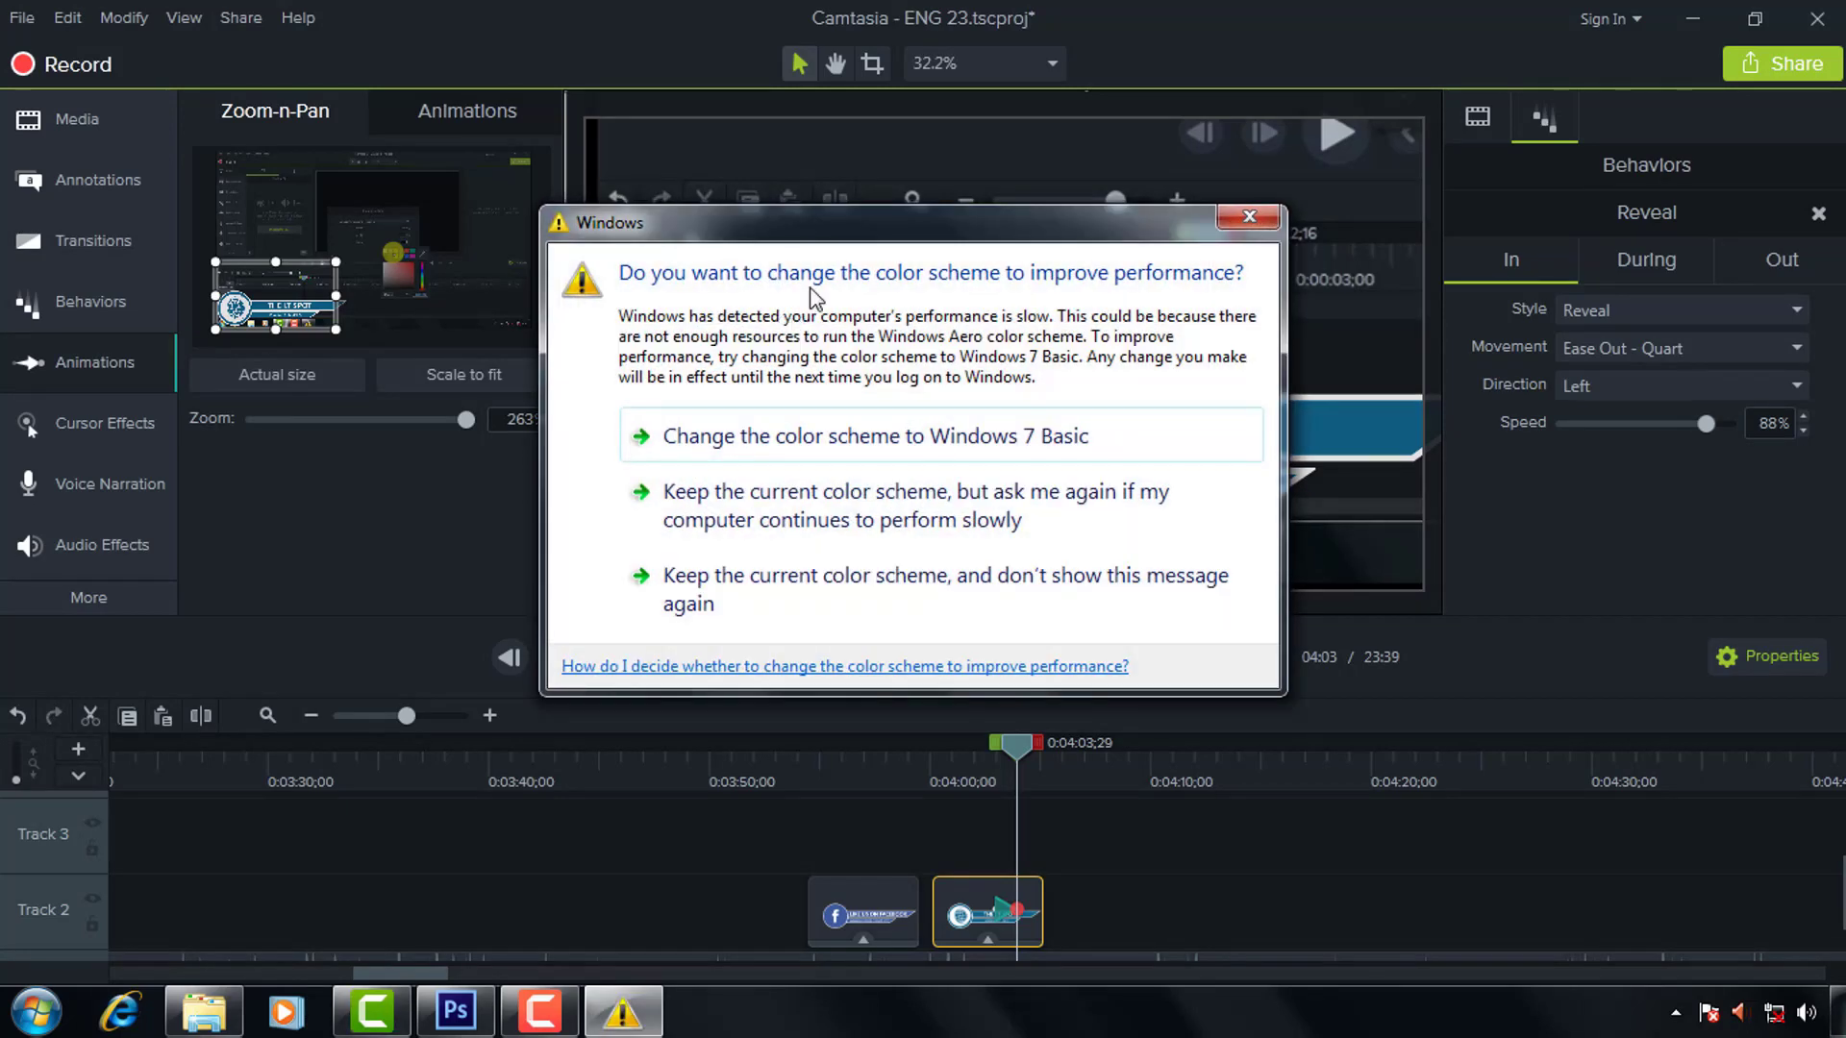
left_click(1227, 227)
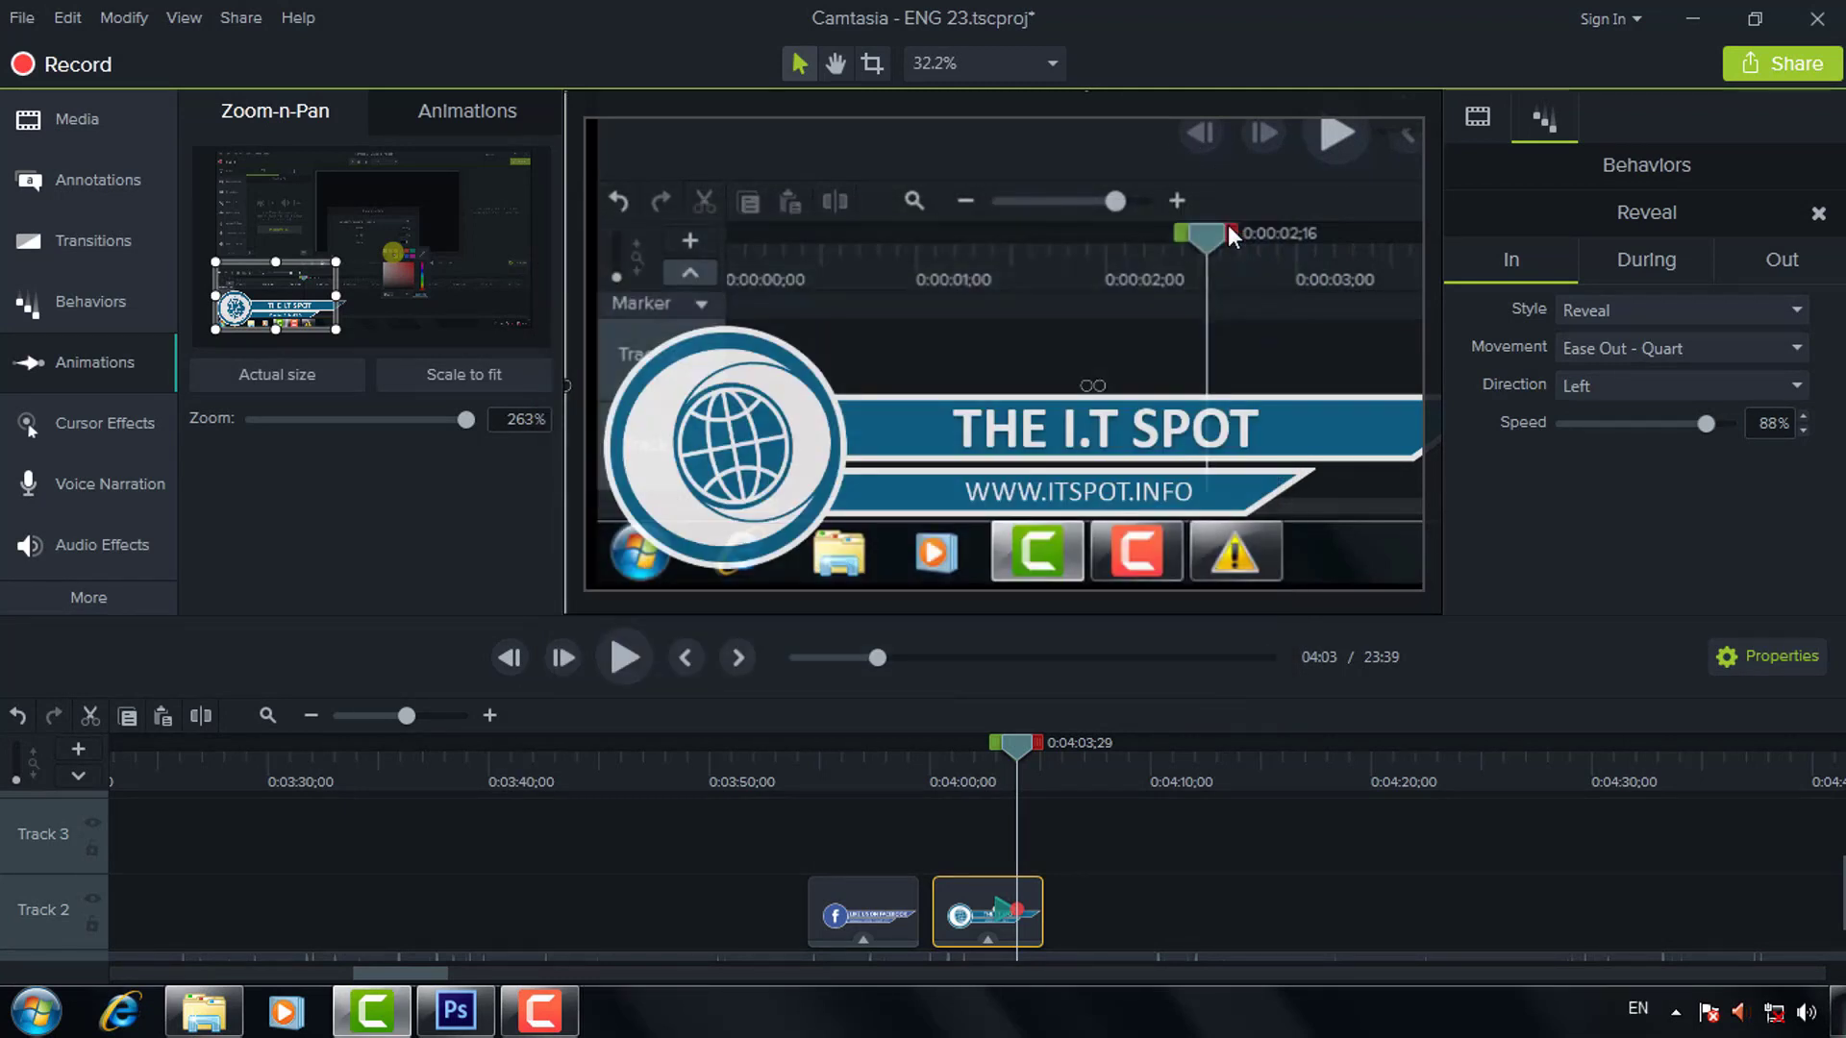